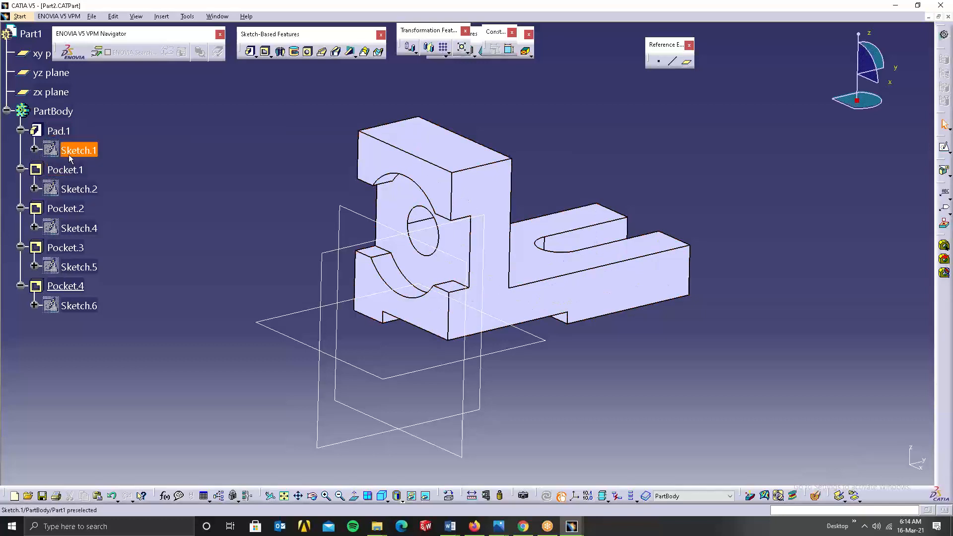
Examine the four pockets and the base pad of Part2 by highlighting each feature in the specification tree.
left_click(64, 285)
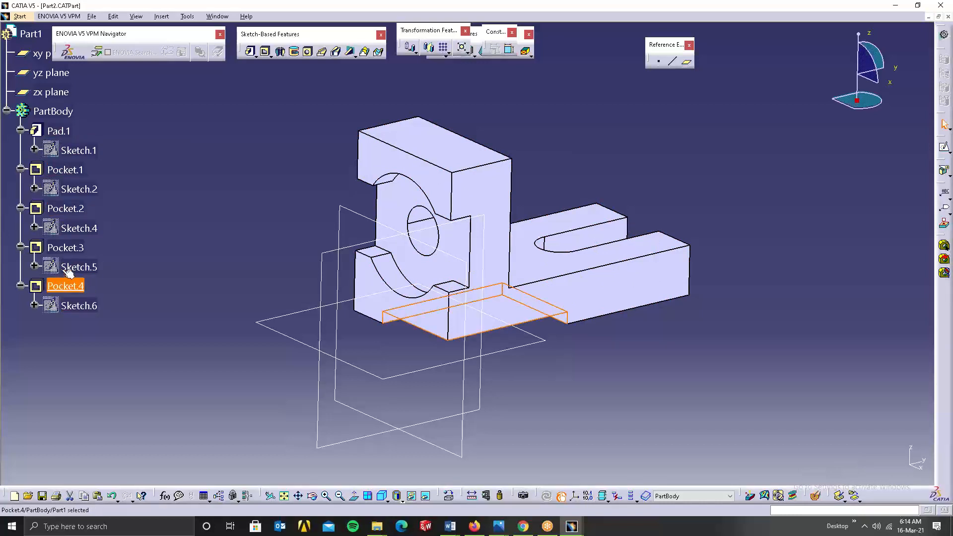
left_click(68, 248)
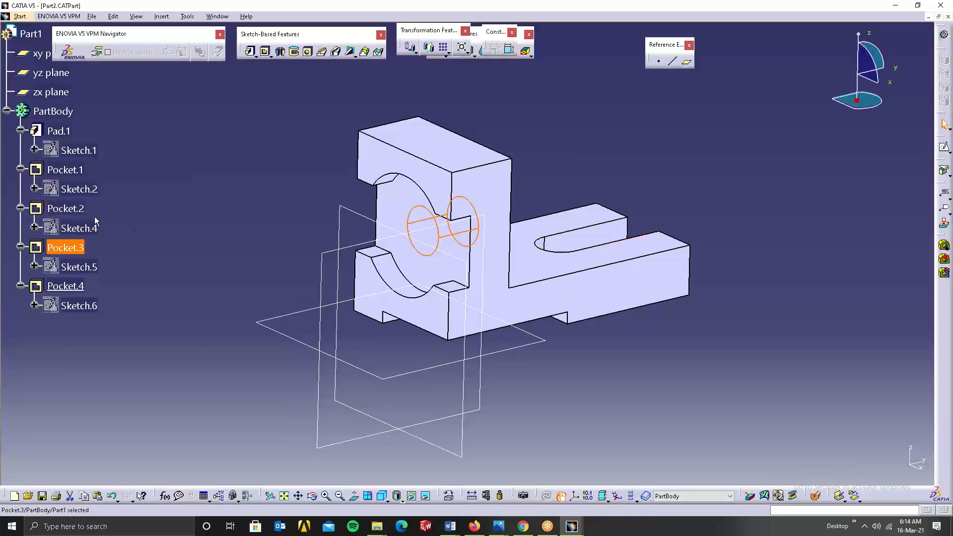
left_click(79, 209)
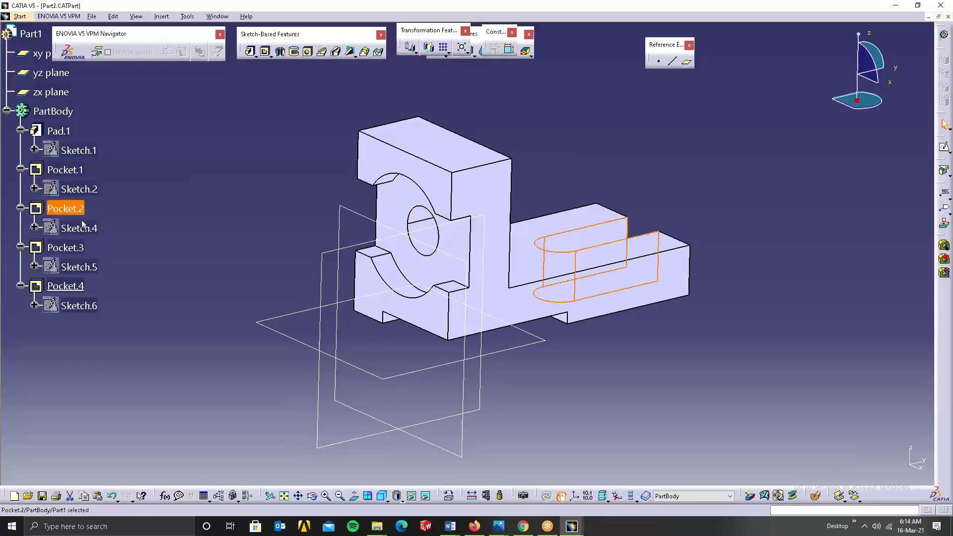
left_click(72, 251)
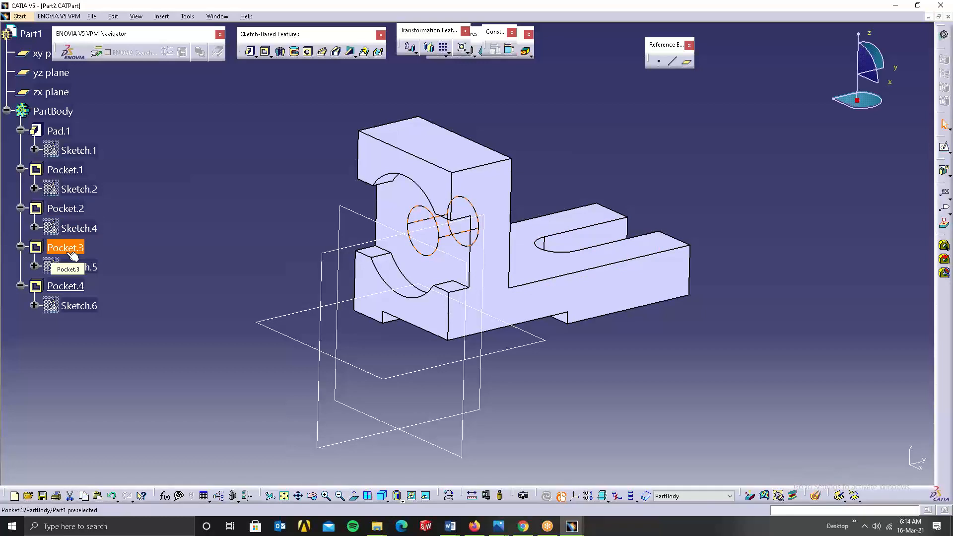
left_click(69, 287)
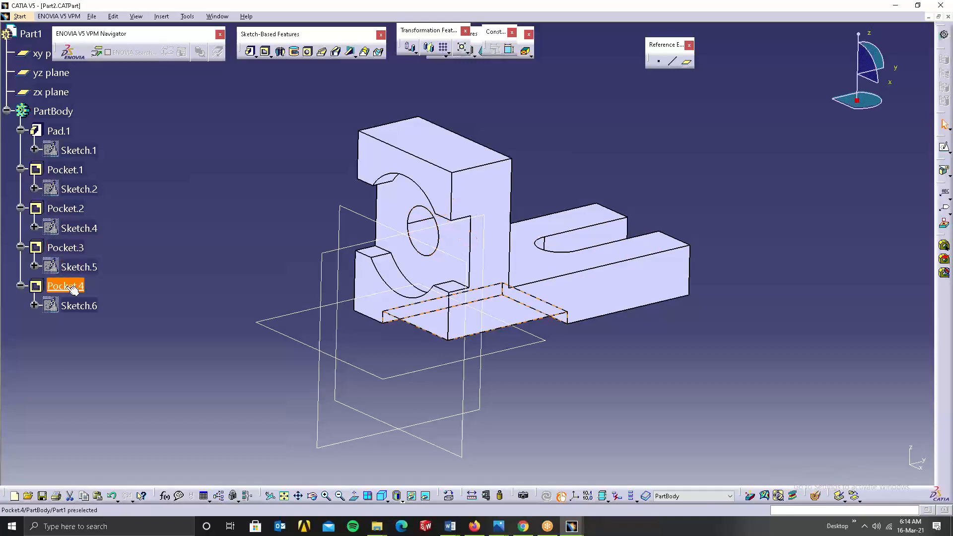
left_click(69, 249)
left_click(77, 287)
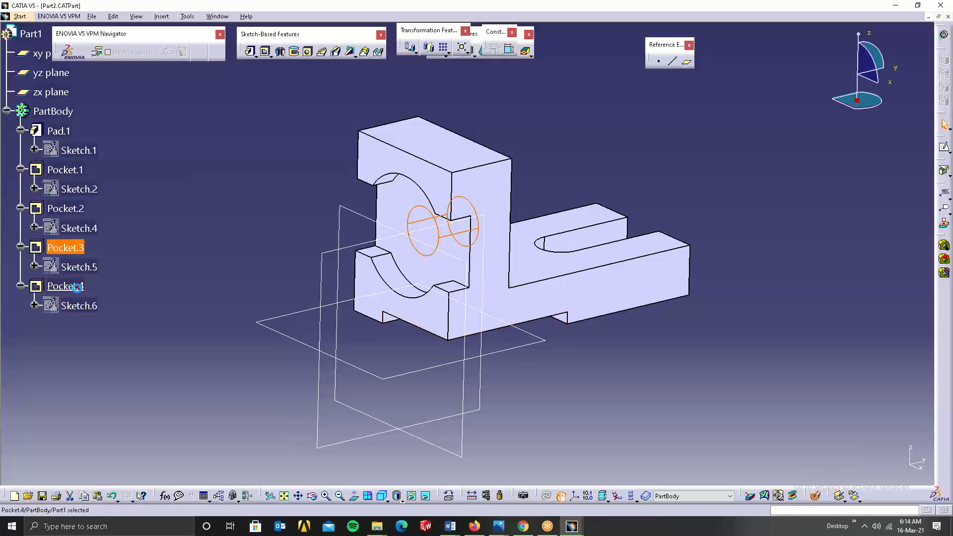
left_click(73, 249)
left_click(75, 210)
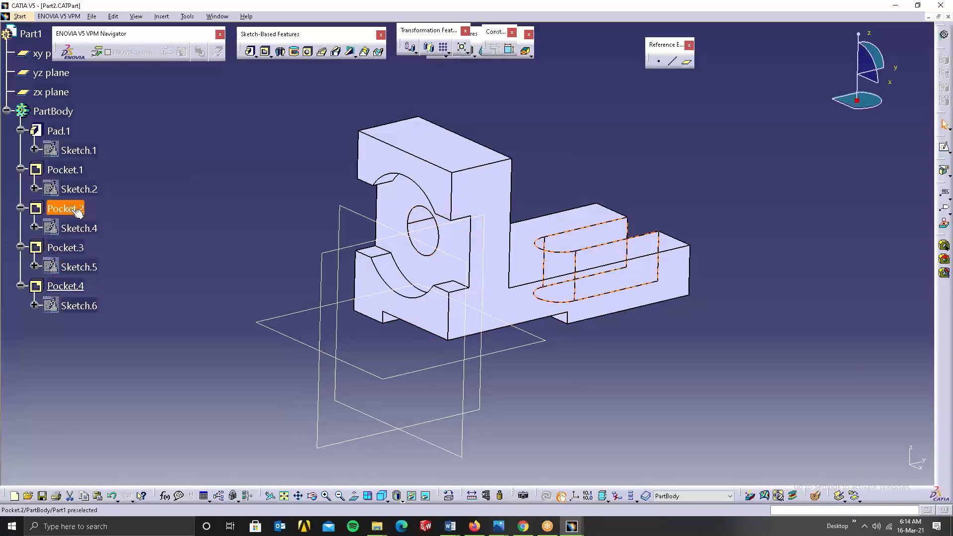
left_click(77, 212)
left_click(61, 171)
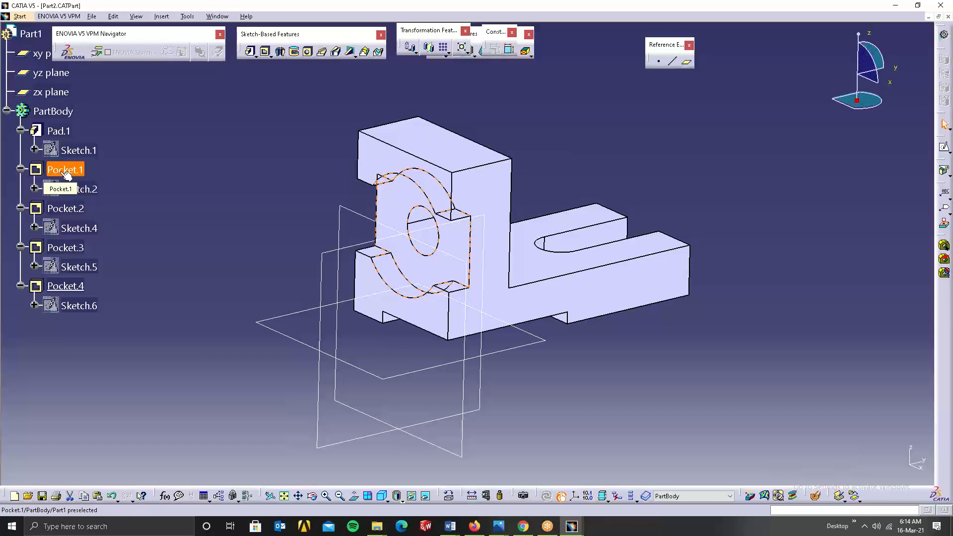
left_click(66, 287, "ctrl")
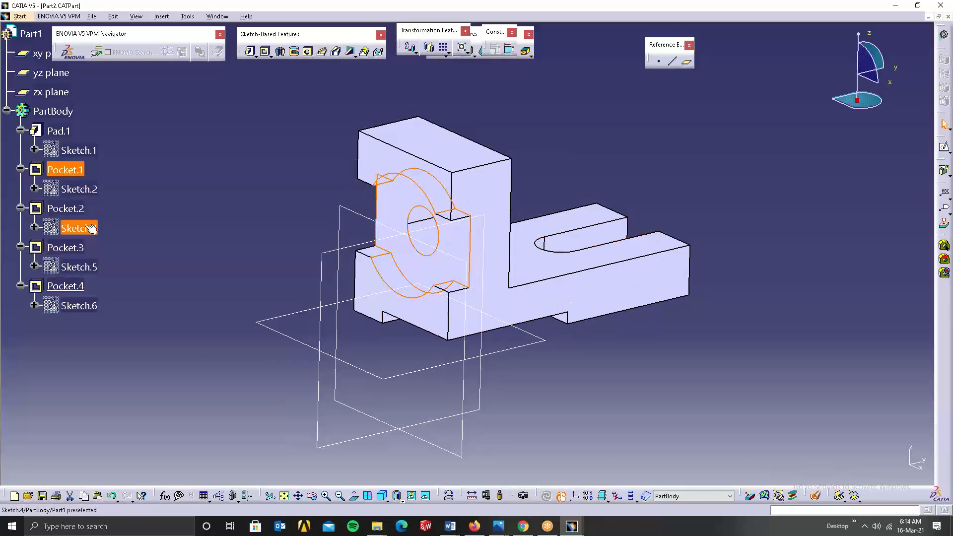
left_click(85, 253, "ctrl")
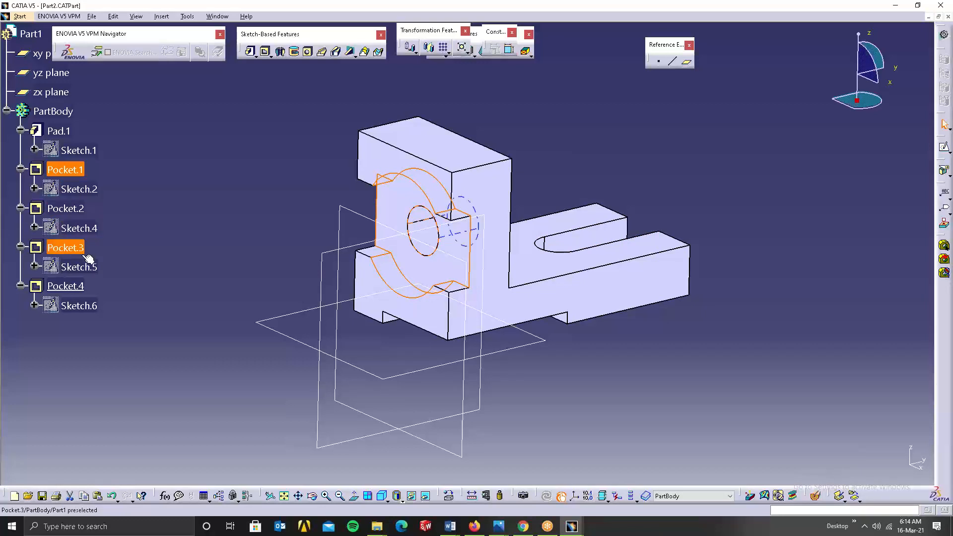
left_click(60, 132)
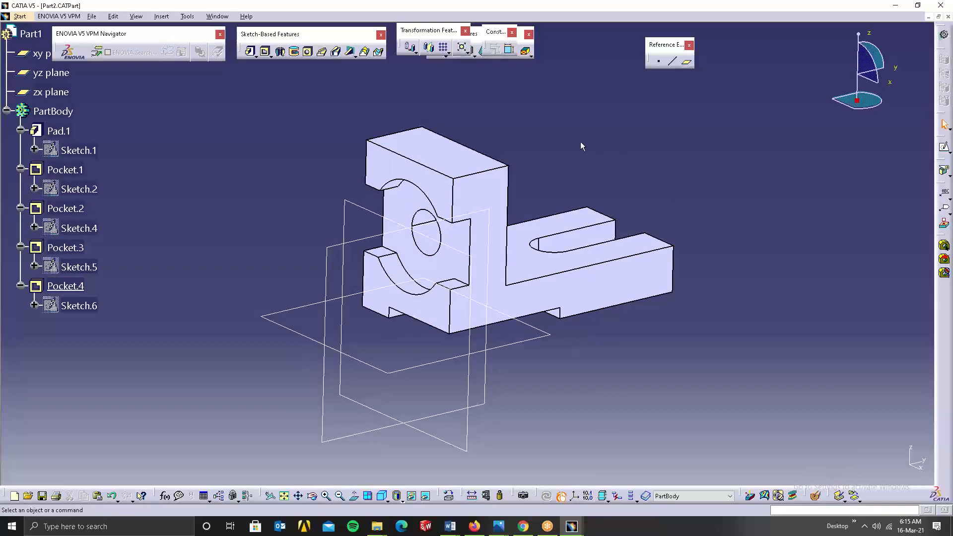
Switch to the class9assignment folder in File Explorer and open Part3 in CATIA.
left_click(378, 525)
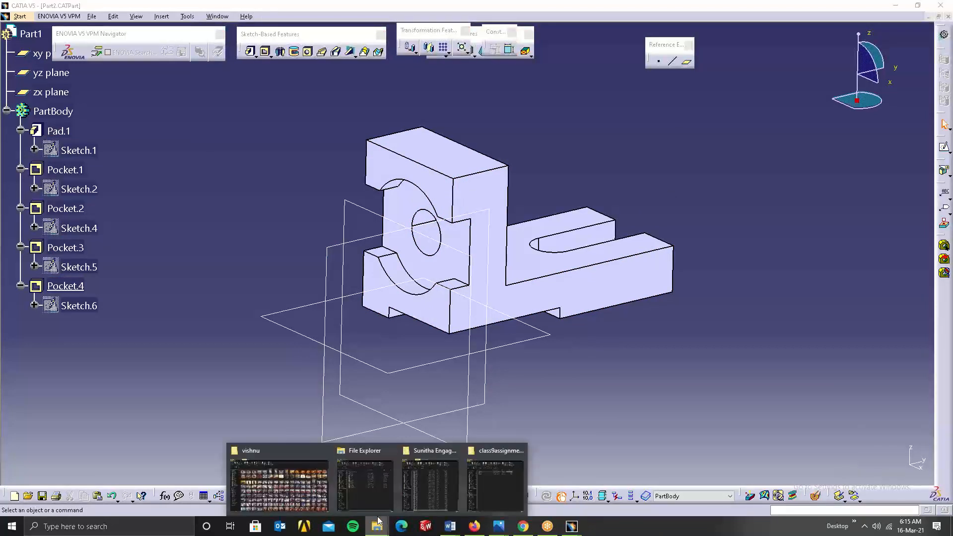
left_click(477, 471)
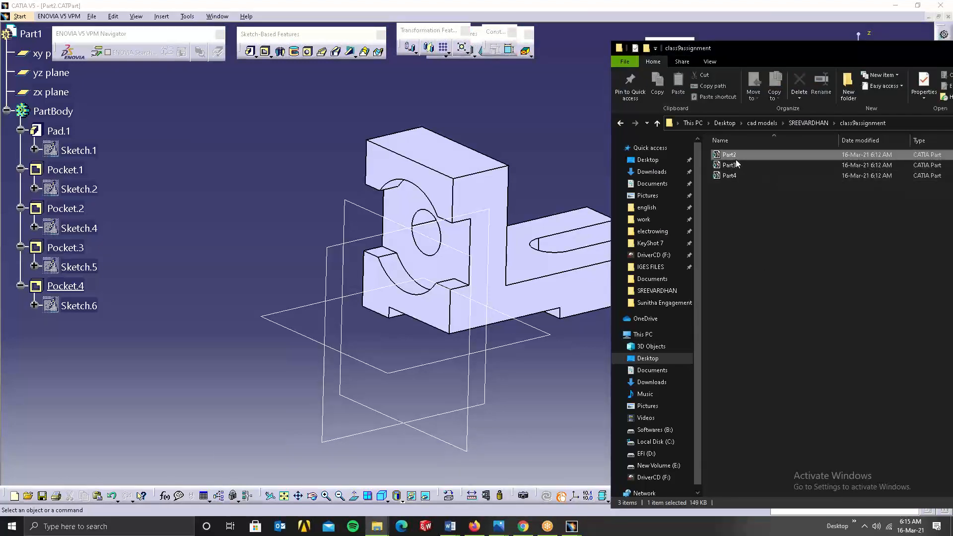
left_click(738, 209)
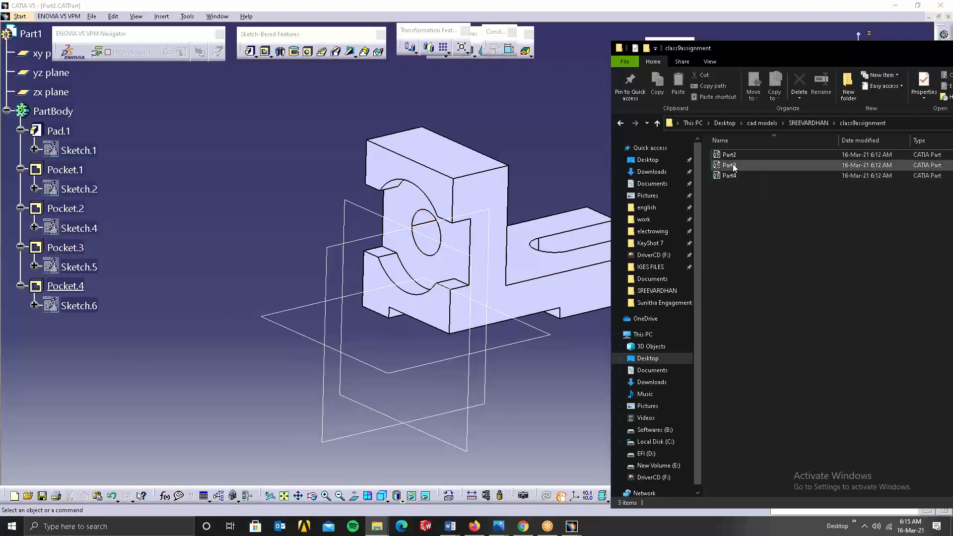
left_click_drag(731, 166, 307, 188)
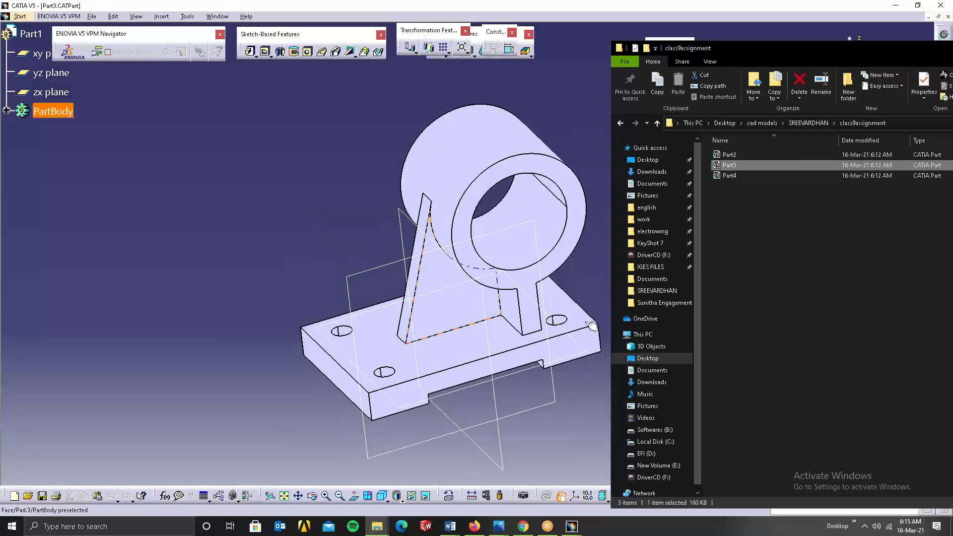
Expand Part3's PartBody and examine which geometry Pad.1, Pad.2, Pad.3 and Pocket.1 each create.
middle_click_drag(539, 252, 372, 233)
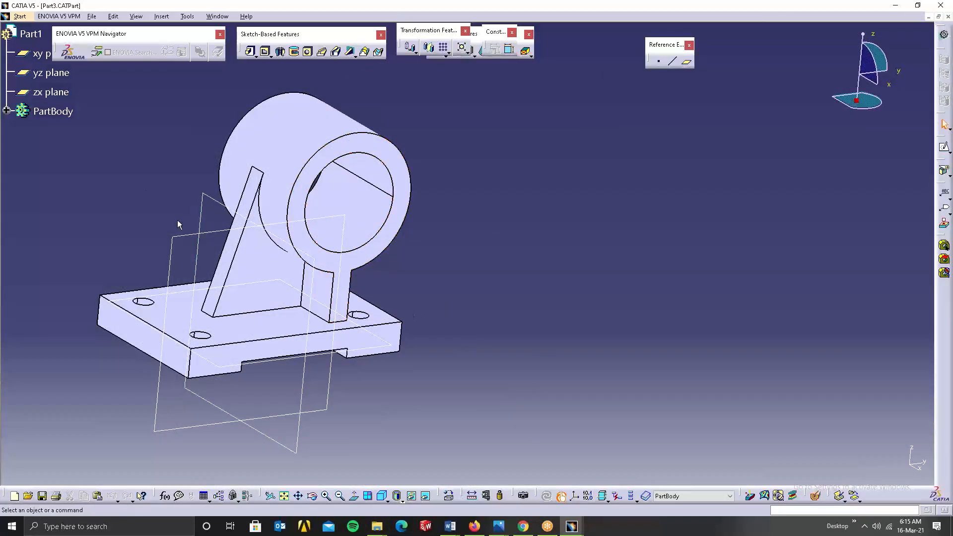
left_click(6, 110)
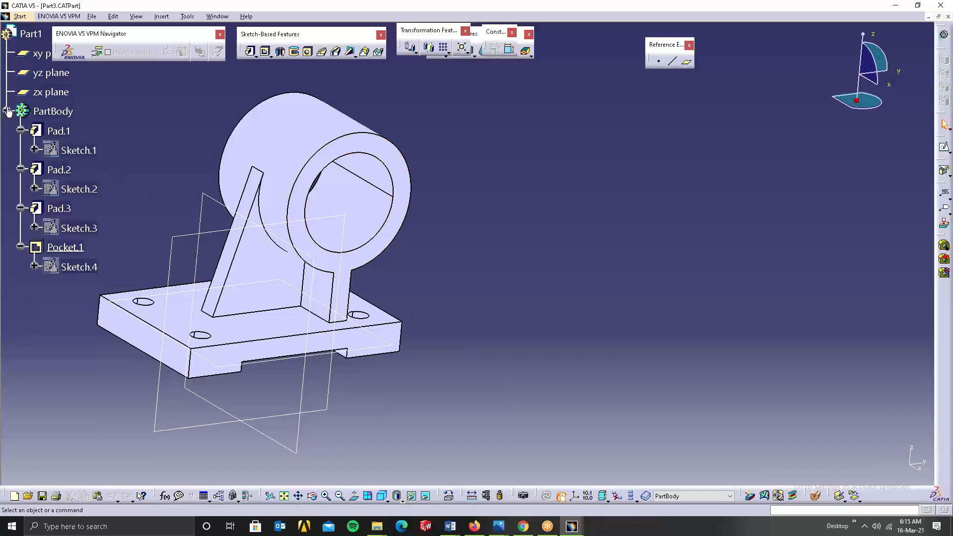
left_click(39, 131)
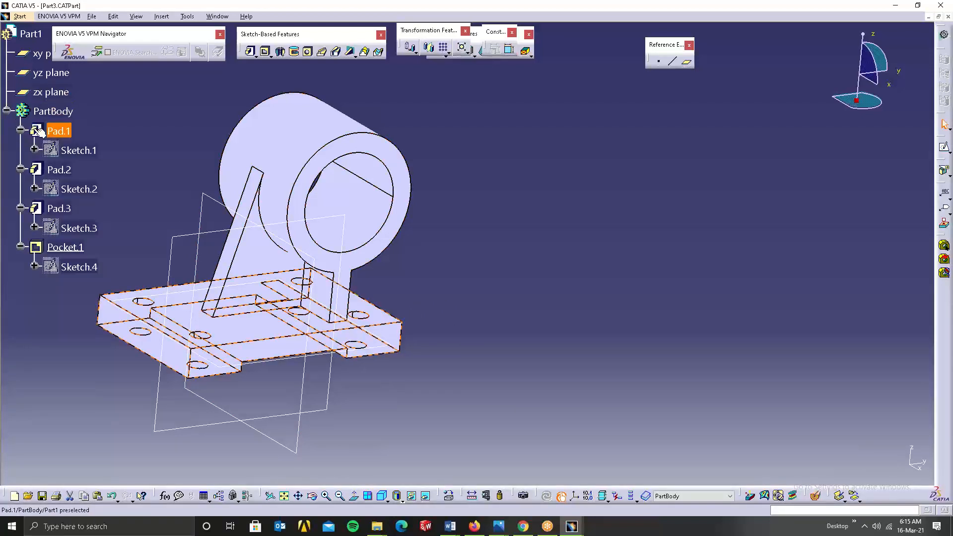
left_click(57, 169)
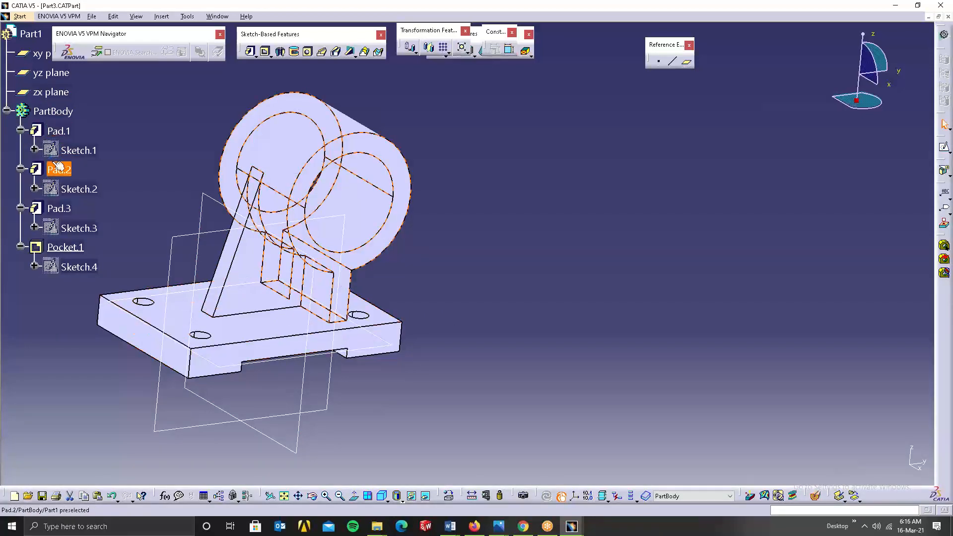
left_click(73, 208)
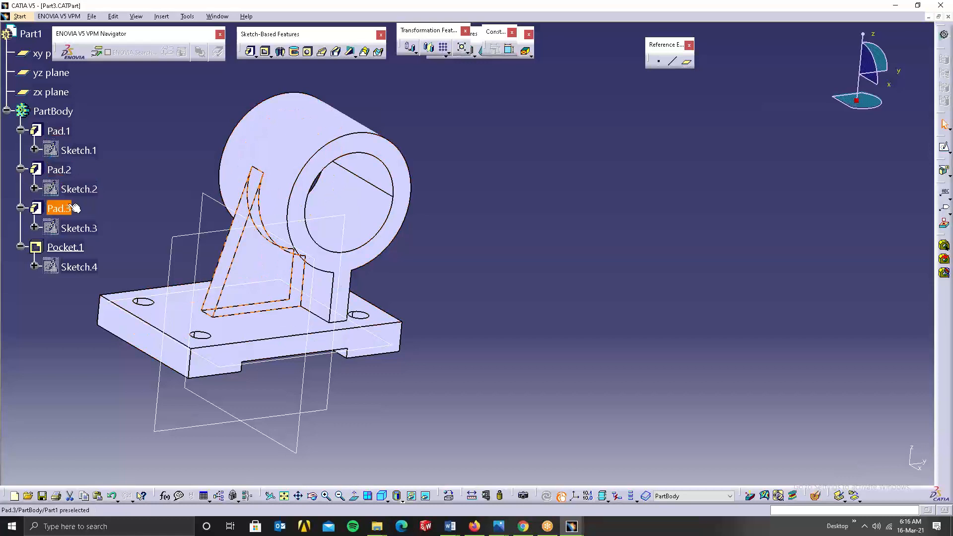
left_click(68, 247)
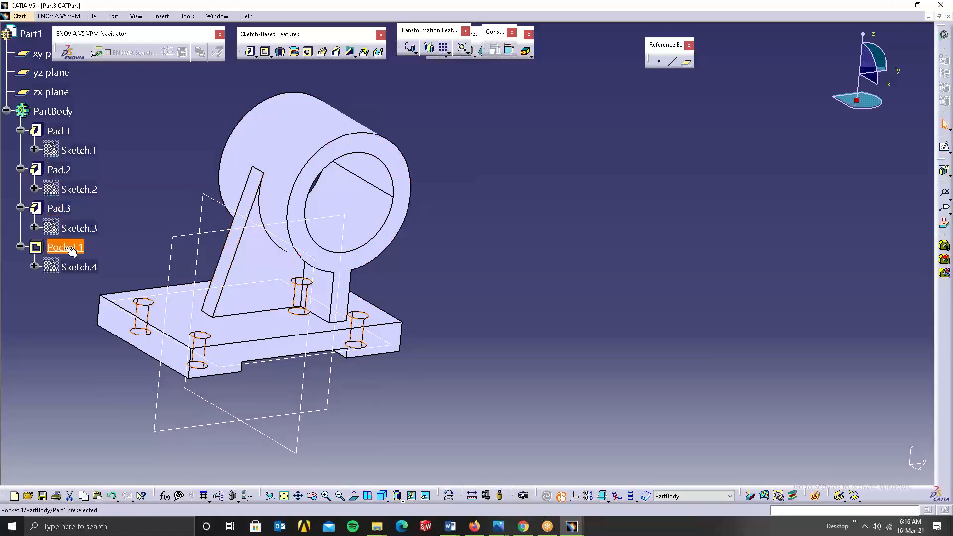
left_click(516, 299)
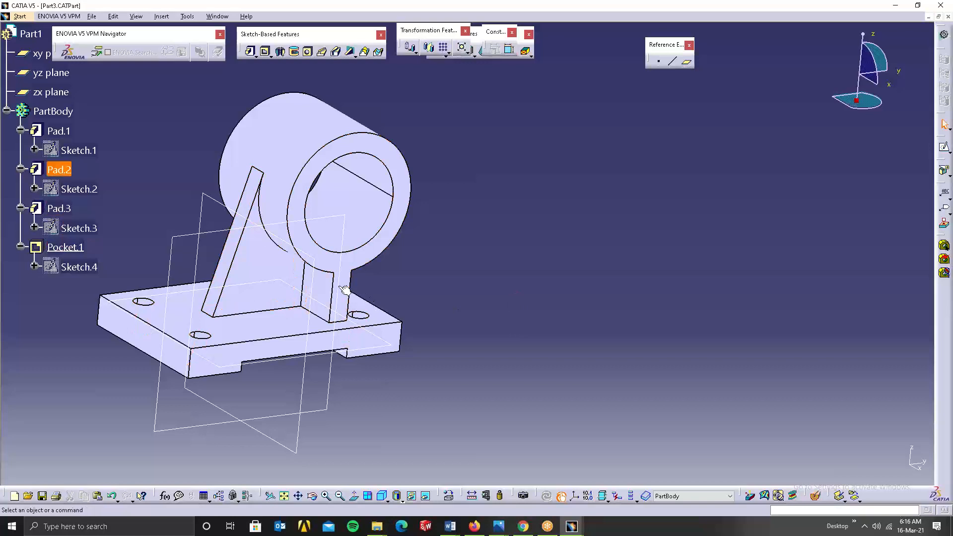
left_click(57, 131)
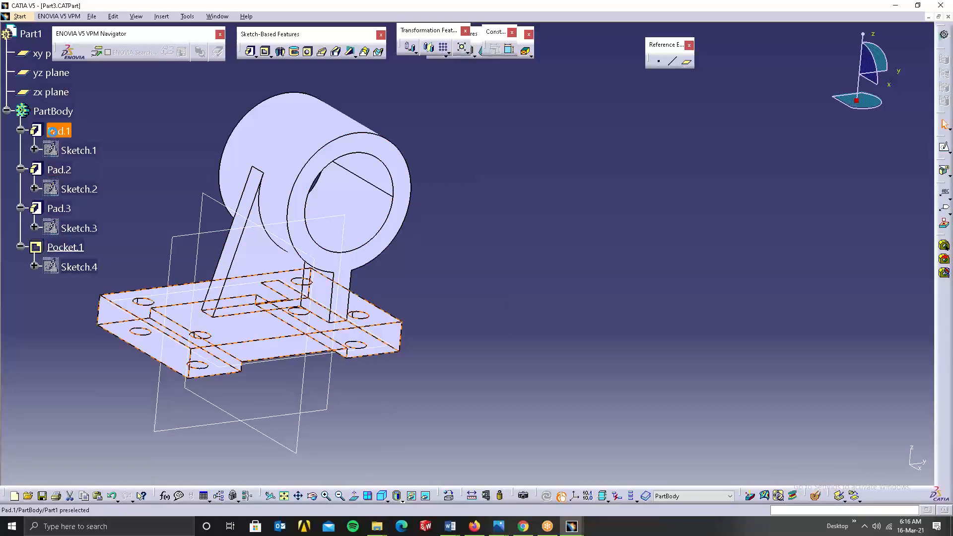
left_click(65, 171)
Open Sketch.2 under Pad.2 to review its constrained profile, and exit the sketch.
left_click(69, 189)
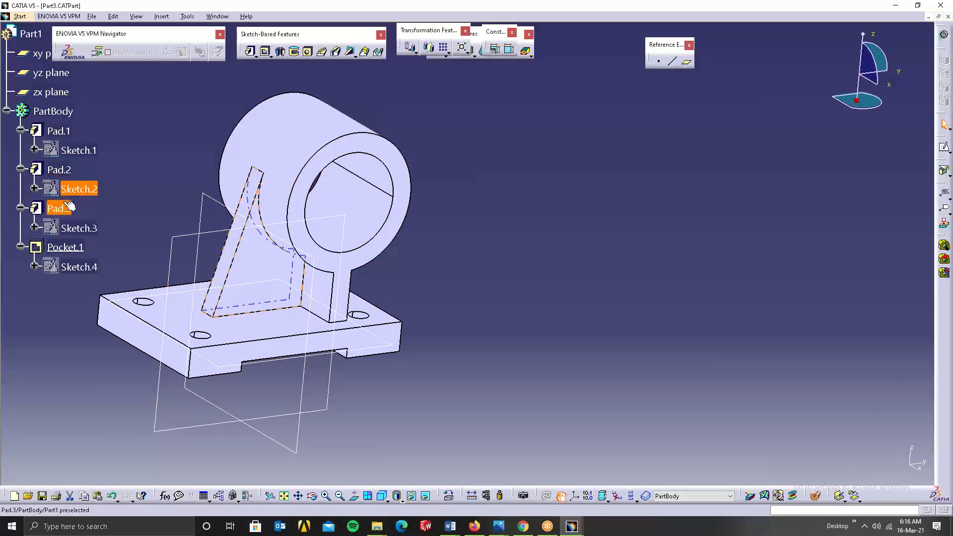
double_click(91, 192)
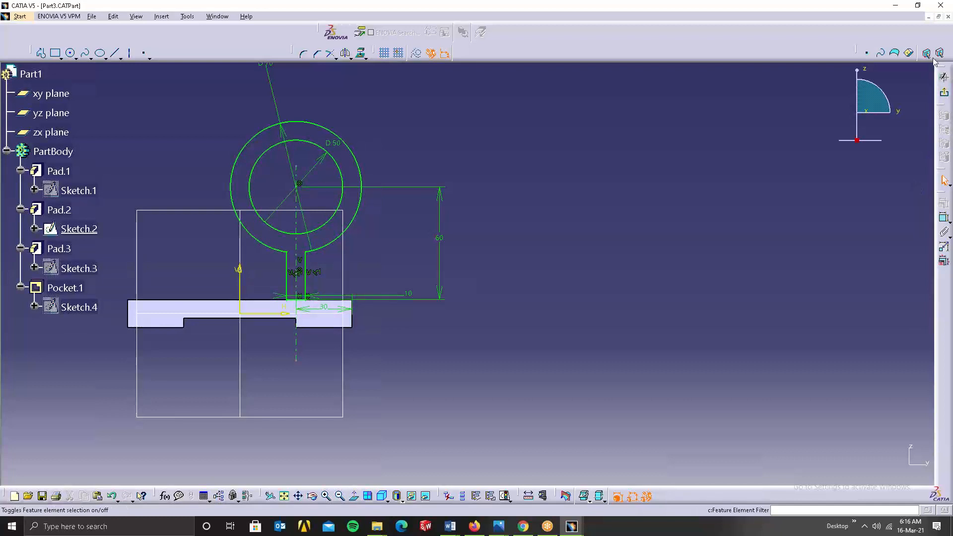
left_click(943, 93)
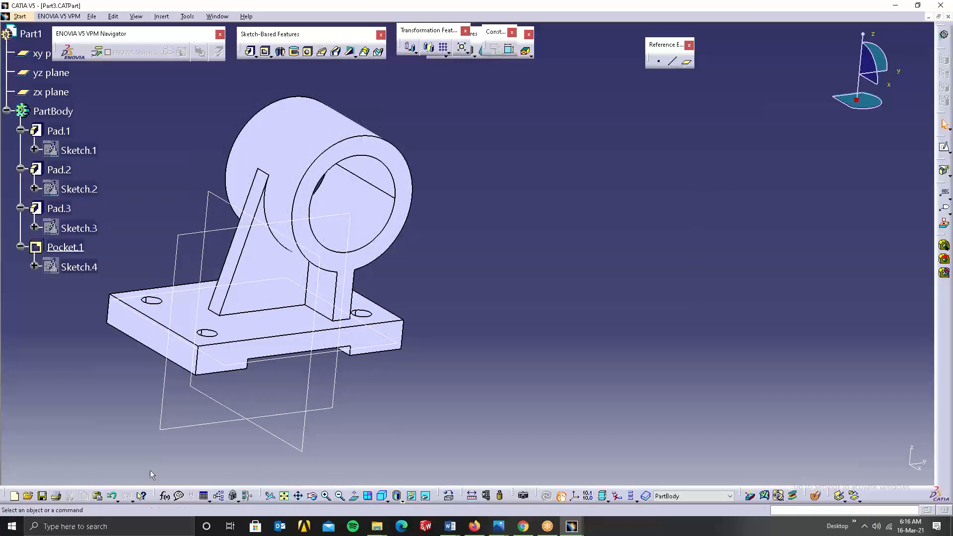
Return to the class9assignment folder in File Explorer and open Part4 in CATIA.
left_click(381, 532)
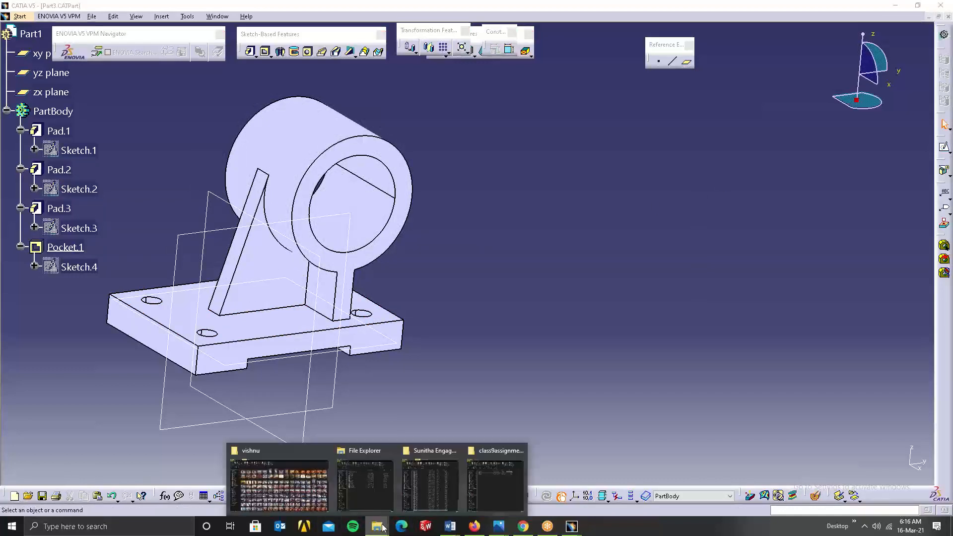
left_click(478, 484)
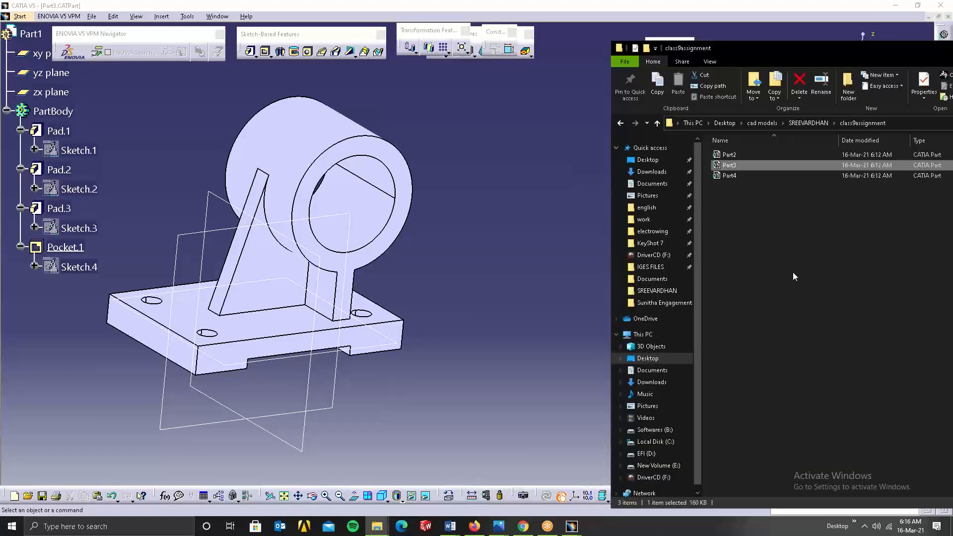
left_click_drag(729, 176, 442, 170)
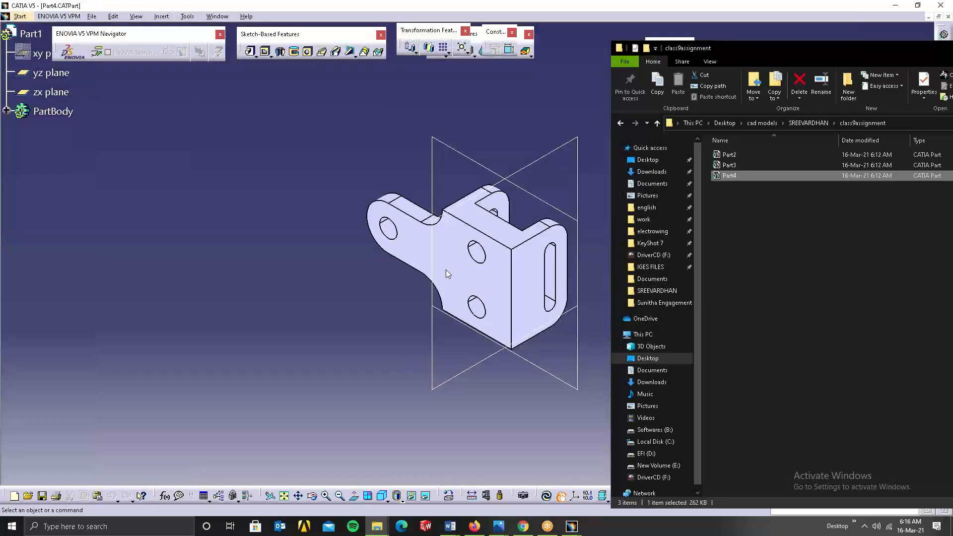
left_click(350, 291)
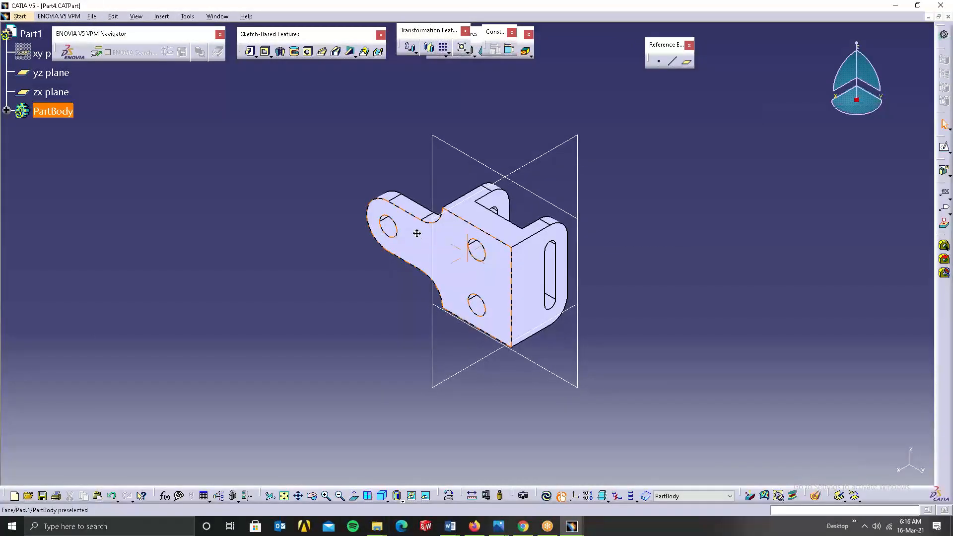
Expand Part4's PartBody and examine the slotted bracket and its pads and pockets from several angles.
middle_click_drag(392, 264, 501, 408)
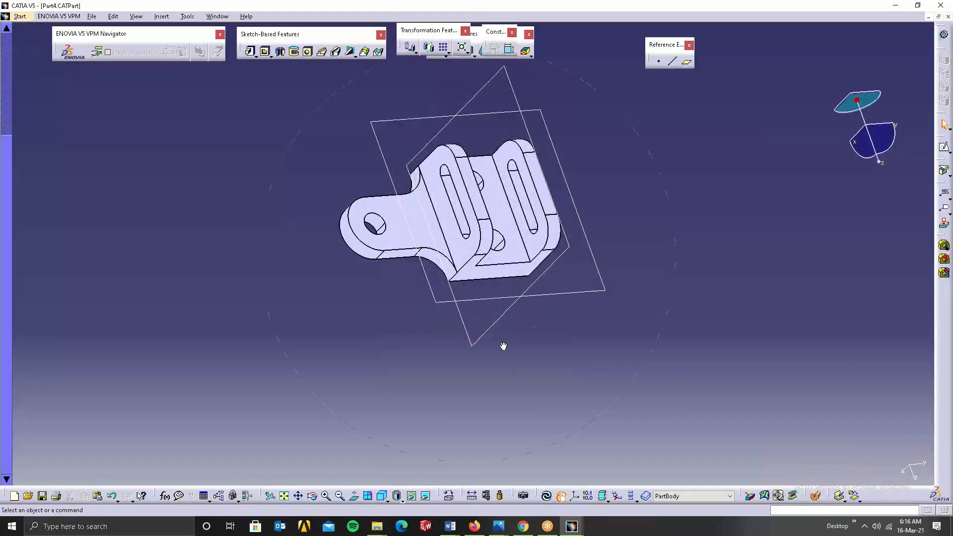
middle_click_drag(501, 344, 475, 330)
left_click(419, 174)
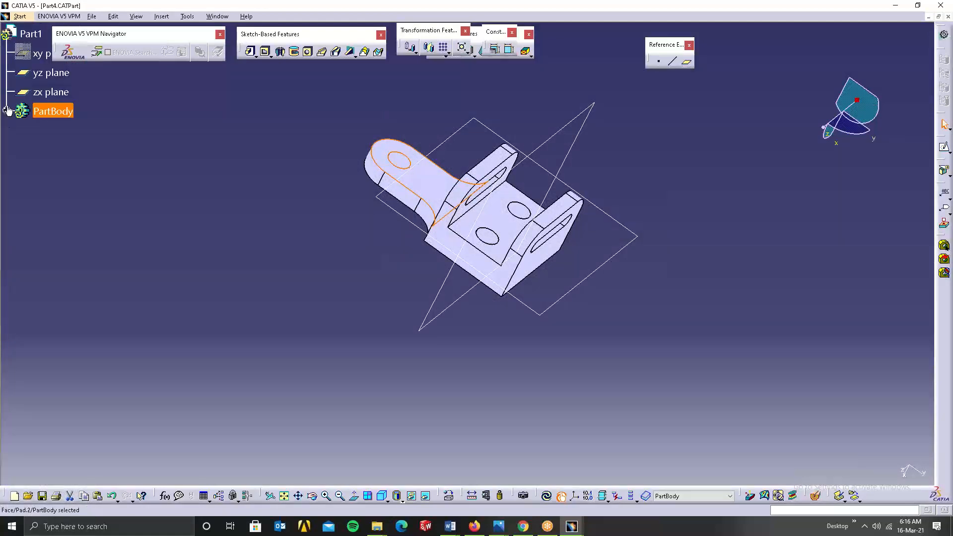
left_click(7, 107)
left_click(7, 109)
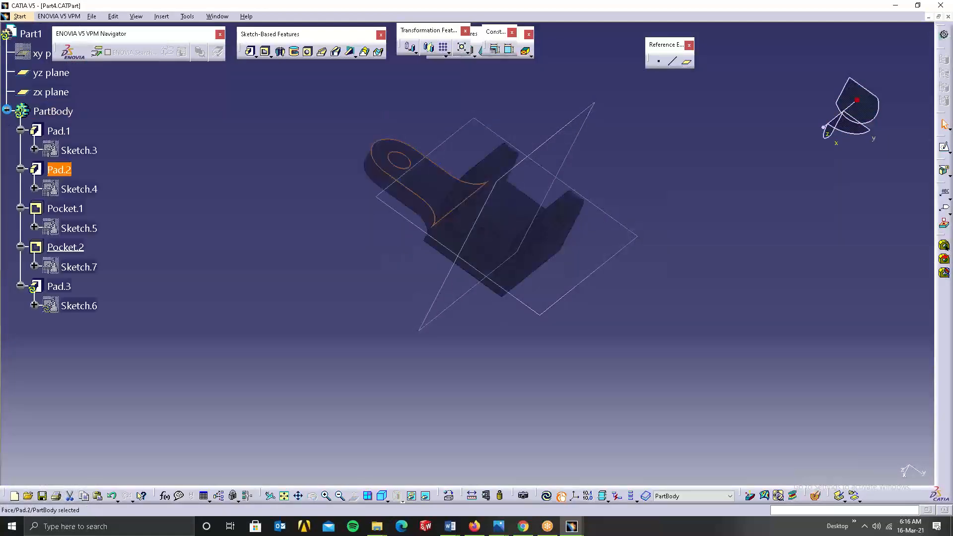
left_click(10, 97)
left_click(10, 96)
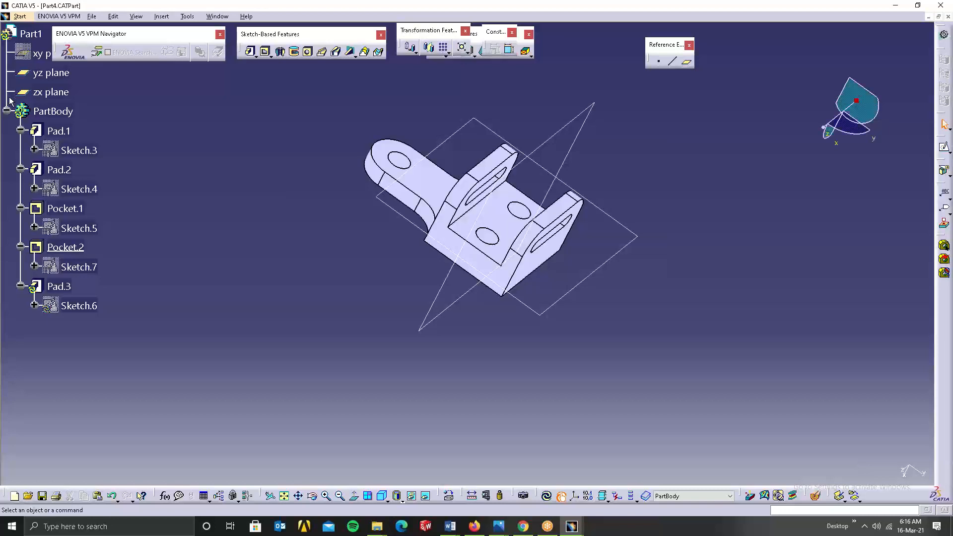
middle_click_drag(432, 244, 343, 187)
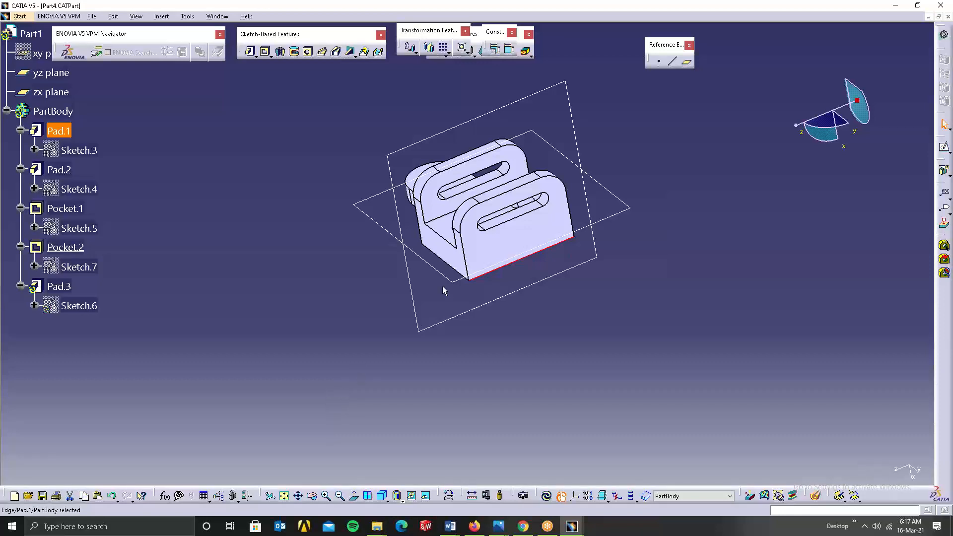
Examine which features create Part4's rounded wall corners, the two base holes and the curved transition to the rounded tab.
left_click(473, 217)
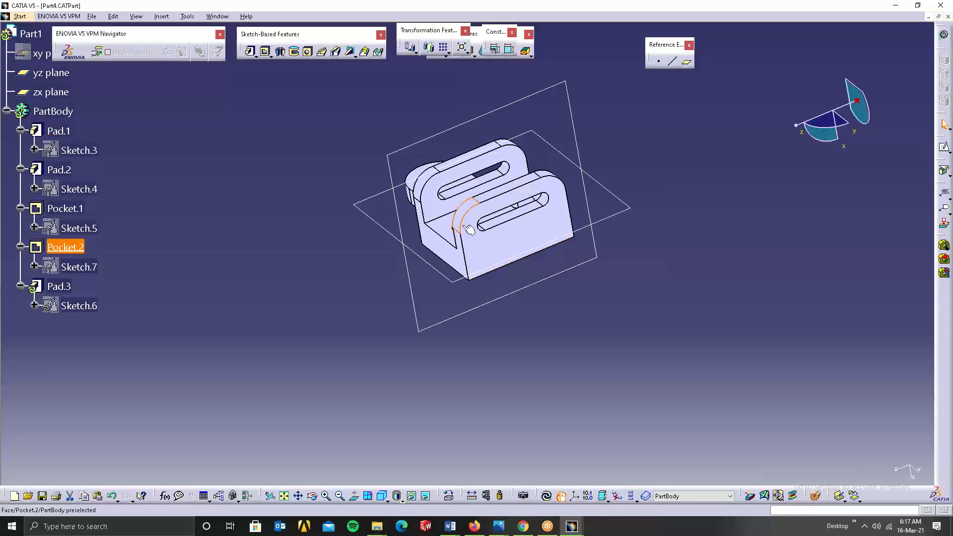
middle_click_drag(444, 254, 414, 271)
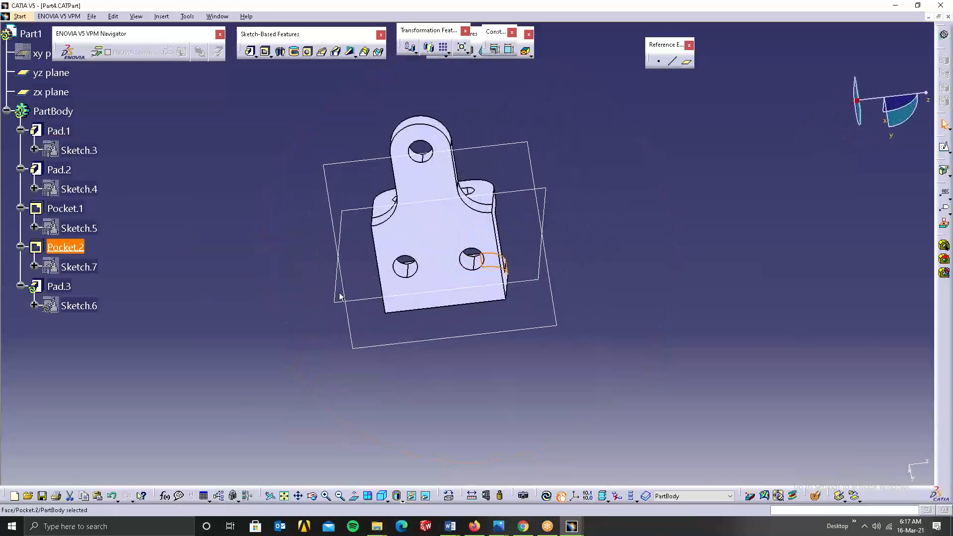
left_click(414, 270)
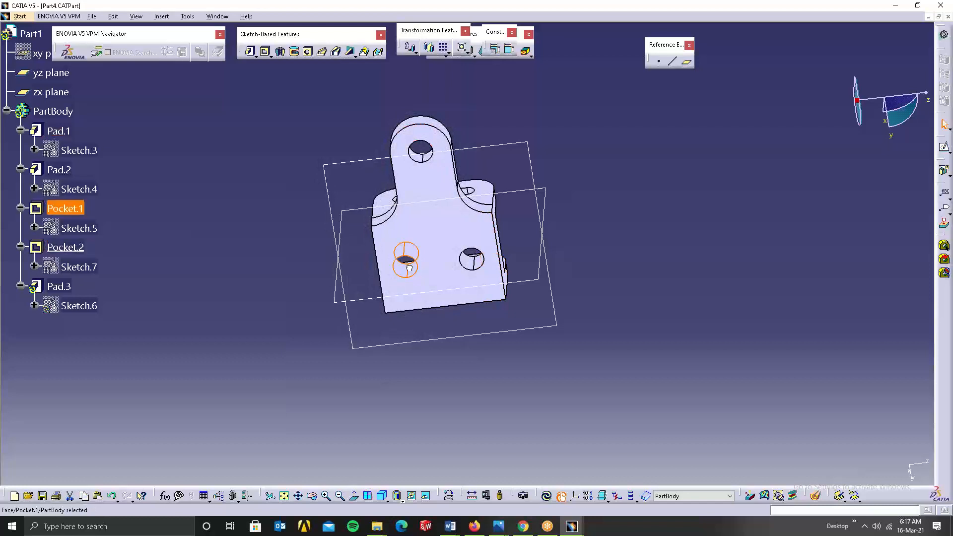
left_click(465, 262)
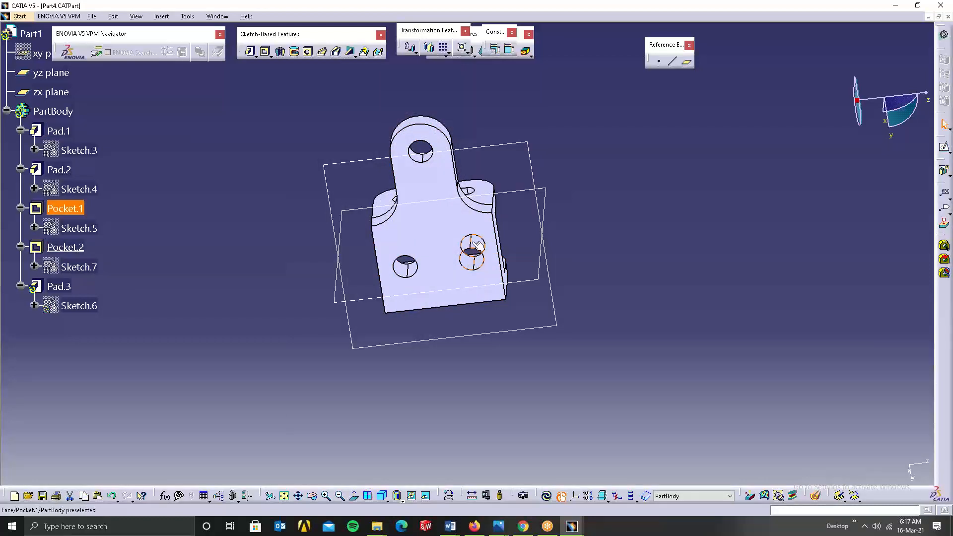
left_click(485, 212)
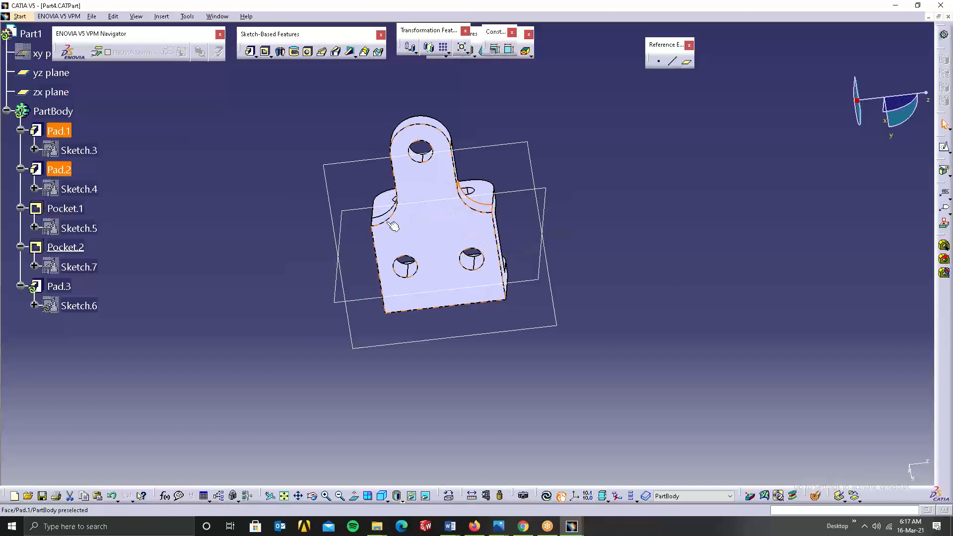
middle_click_drag(392, 222, 560, 239)
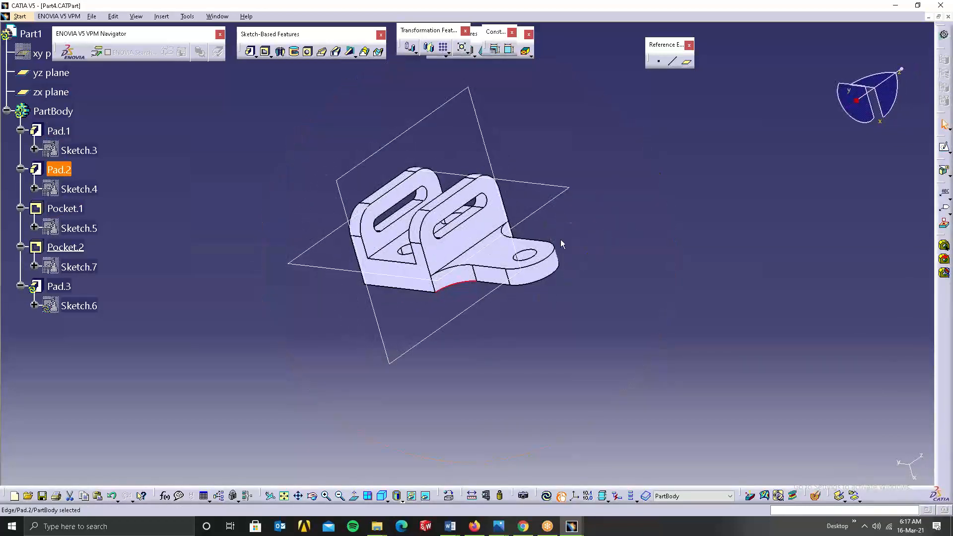
Open Pad.2's definition from its curved side face, inspect the rounded tab profile from above, and cancel without changes.
left_click(466, 286)
scroll(464, 287, "up", 5)
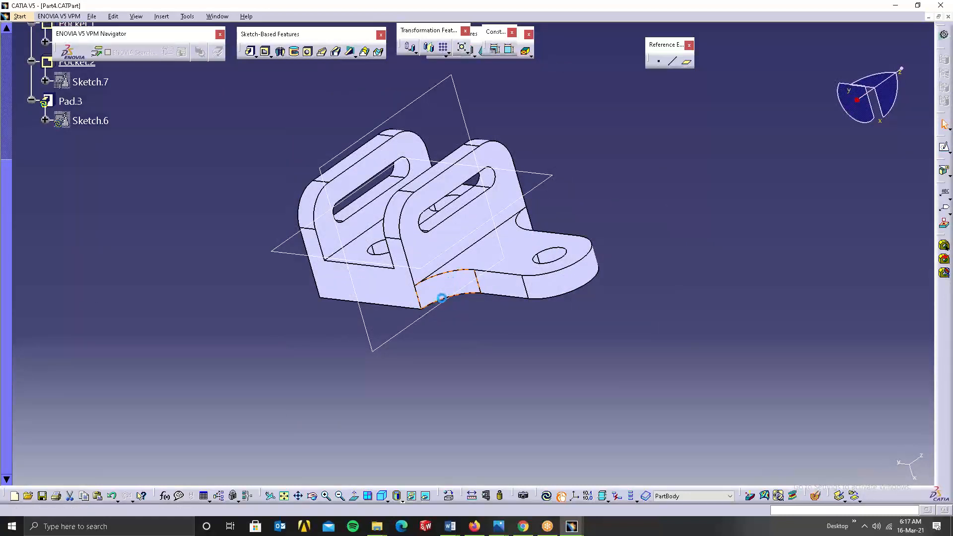
double_click(436, 308)
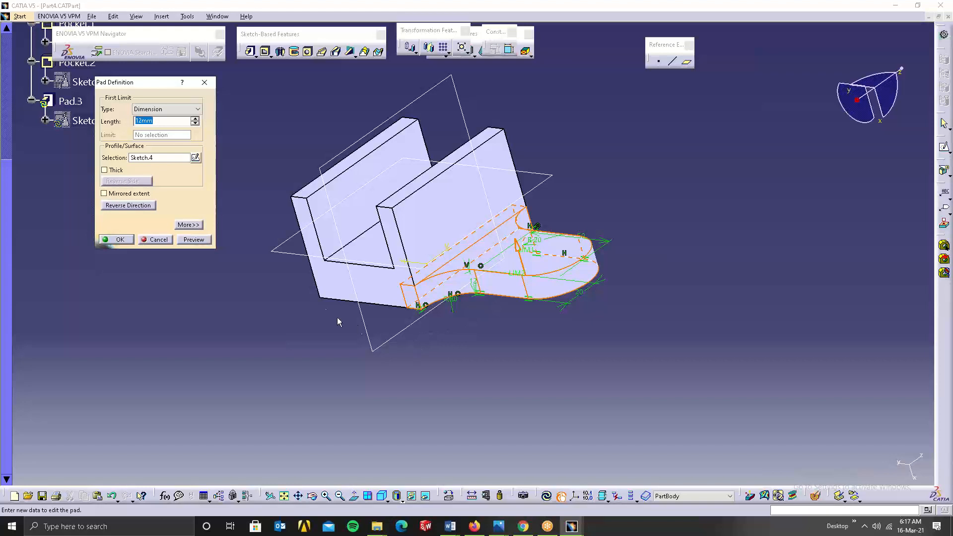
middle_click_drag(375, 278, 541, 424)
middle_click_drag(569, 353, 514, 353)
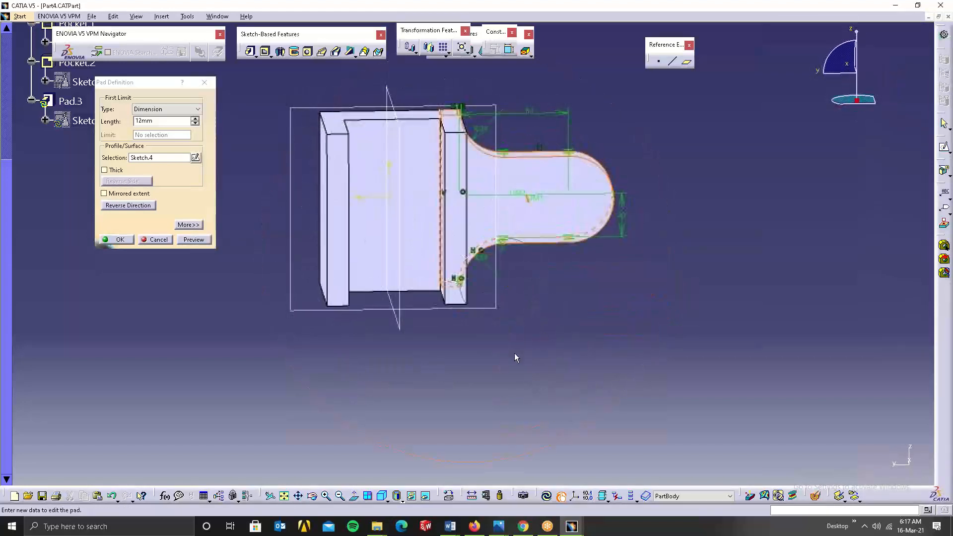
left_click(156, 240)
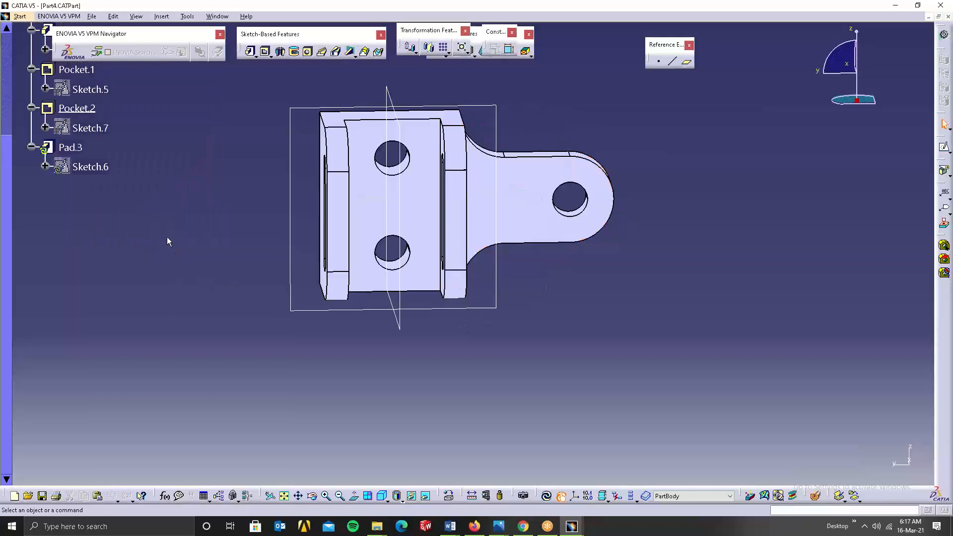
Examine which geometry Pocket.2, Pad.3, Pocket.1 and Pad.2 each contribute to the bracket.
left_click(77, 154)
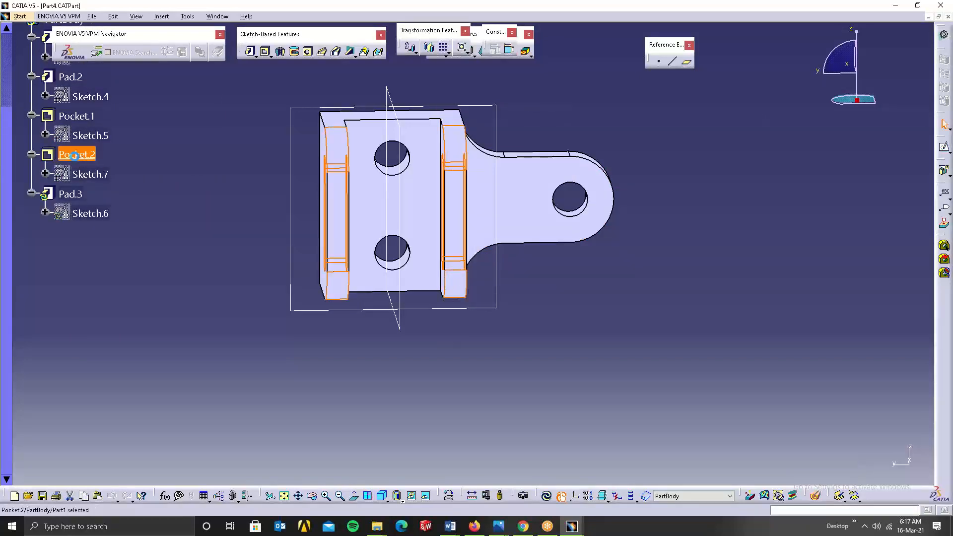
scroll(100, 260, "up", 2)
left_click(70, 241)
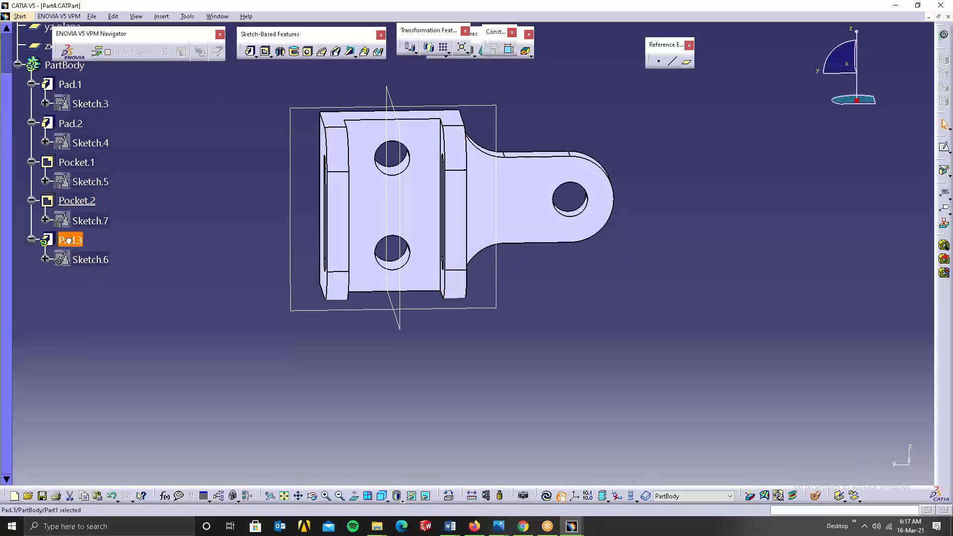
left_click(75, 259)
scroll(78, 259, "up", 2)
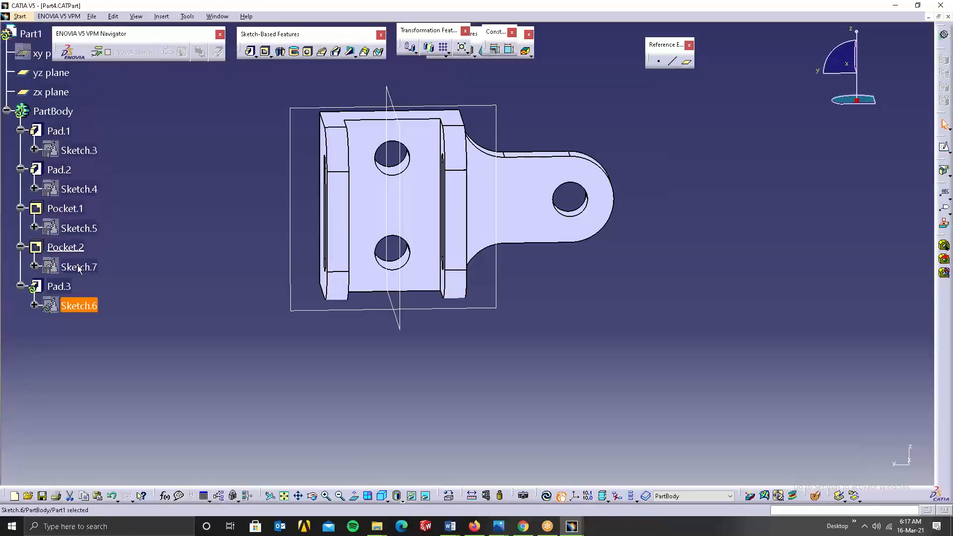
left_click(70, 209)
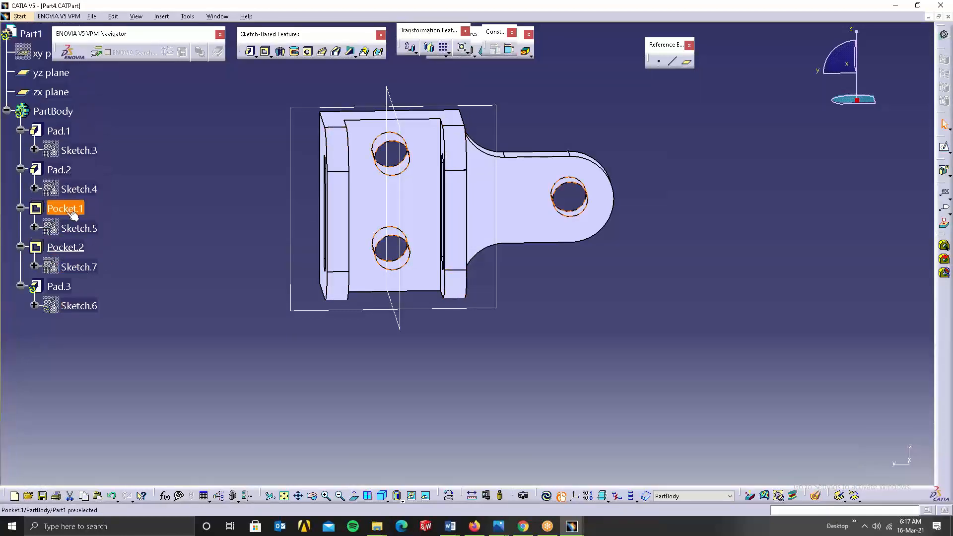
left_click(57, 171)
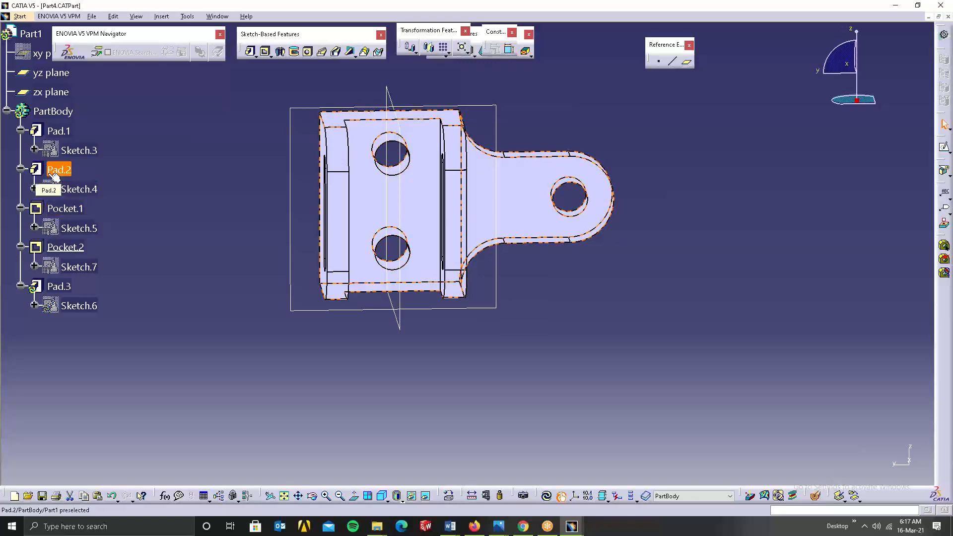
right_click(49, 174)
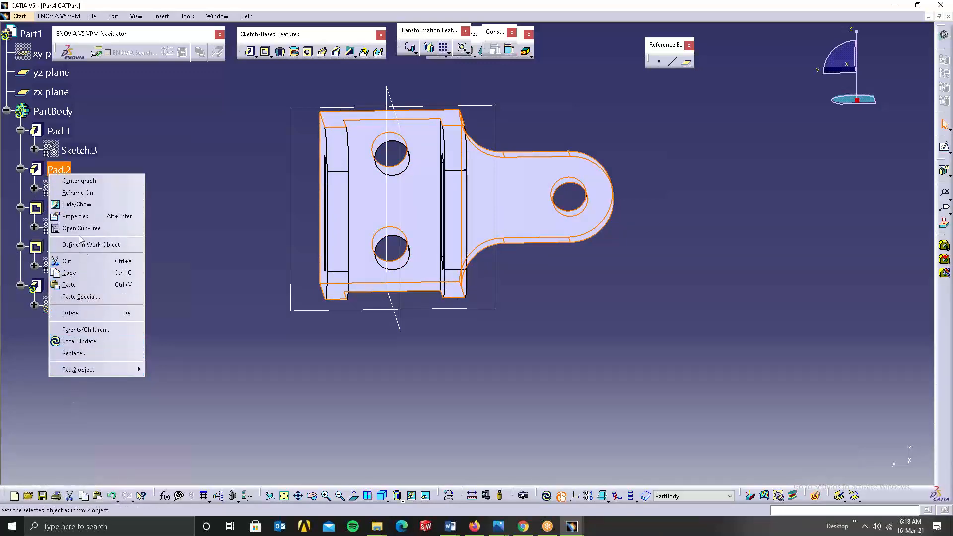
left_click(181, 177)
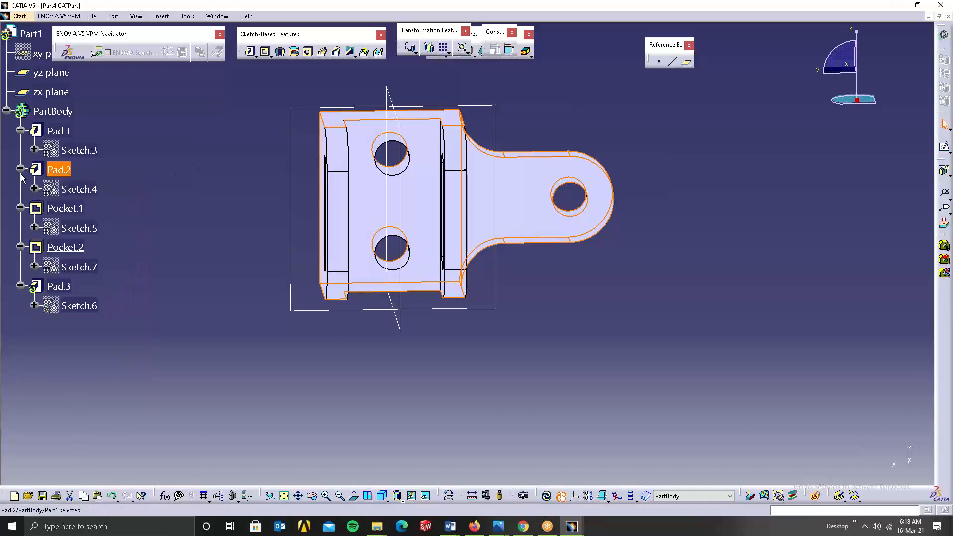
Open Sketch.4 under Pad.2, examine its dimensions, arcs and constraints against the base block from several angles, and exit the sketch.
left_click(87, 189)
double_click(87, 189)
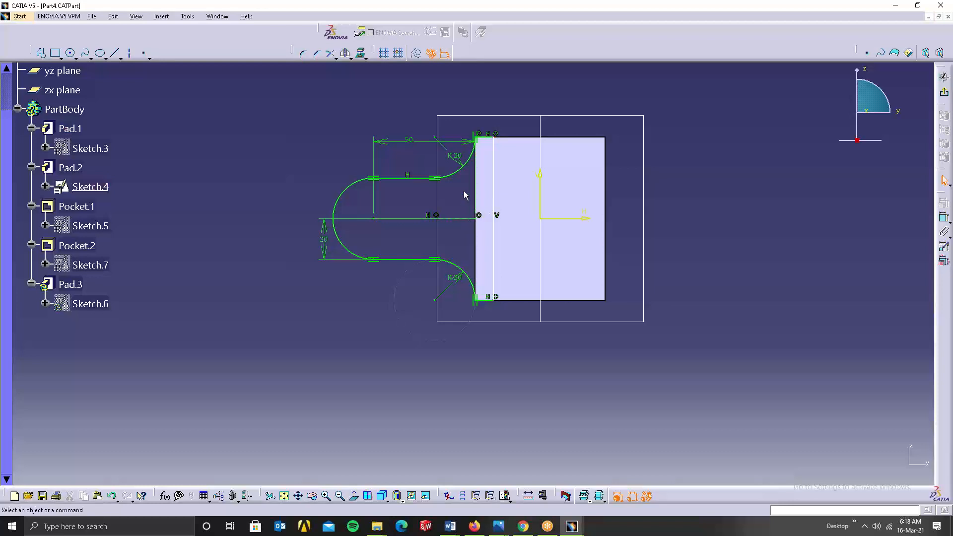
middle_click_drag(465, 191, 500, 164)
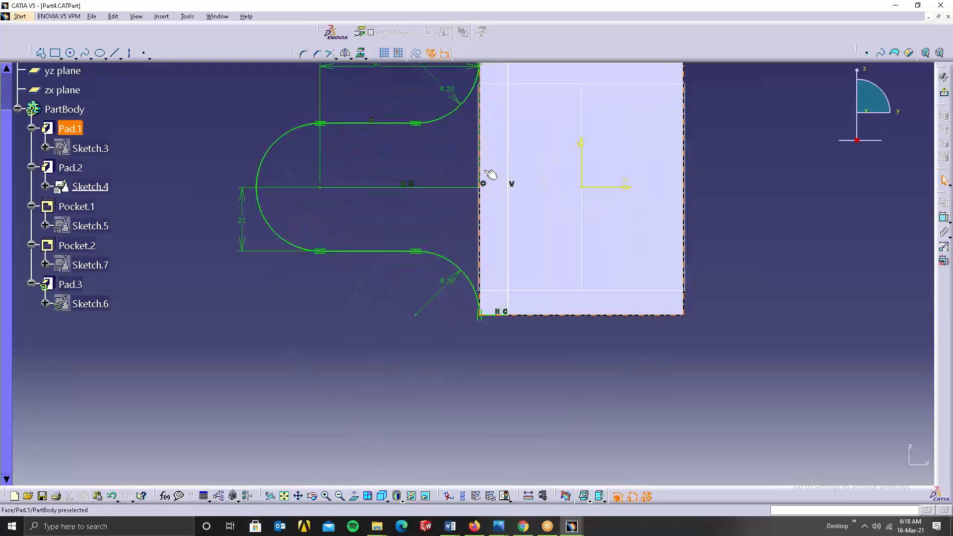
middle_click_drag(448, 194, 447, 241)
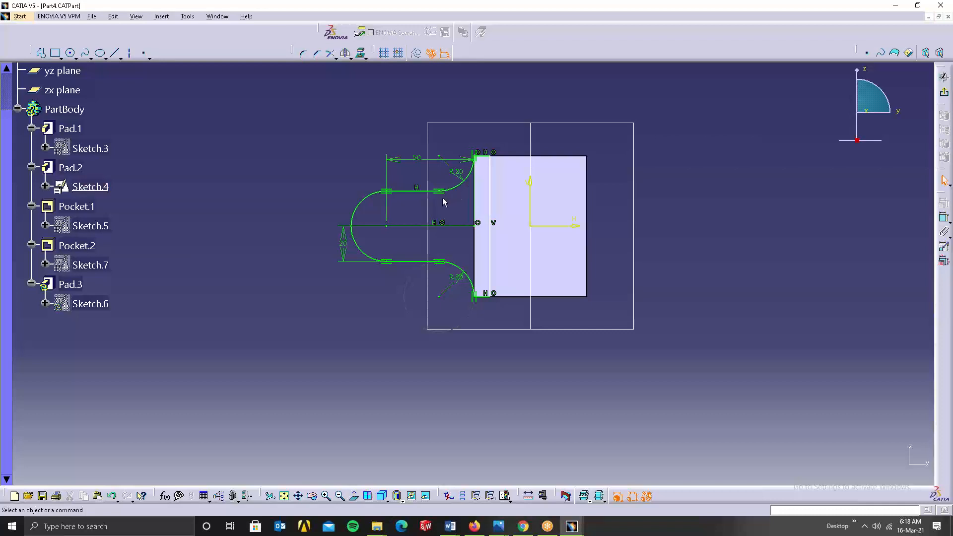
middle_click_drag(453, 192, 633, 305)
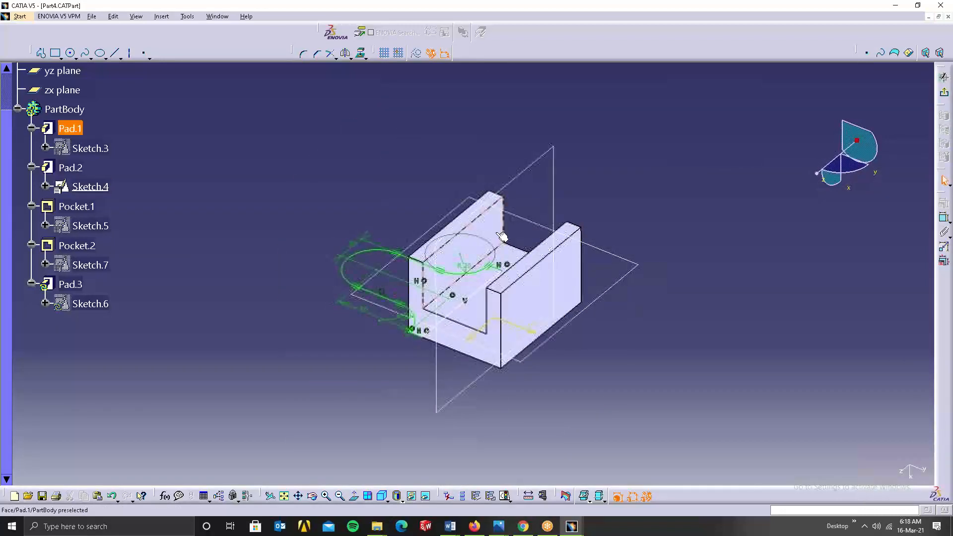
mouse_move(420, 332)
middle_mouse_down()
mouse_move(455, 302)
mouse_move(612, 96)
mouse_move(613, 159)
mouse_move(452, 137)
mouse_move(453, 99)
middle_mouse_up()
middle_click_drag(529, 302, 571, 236)
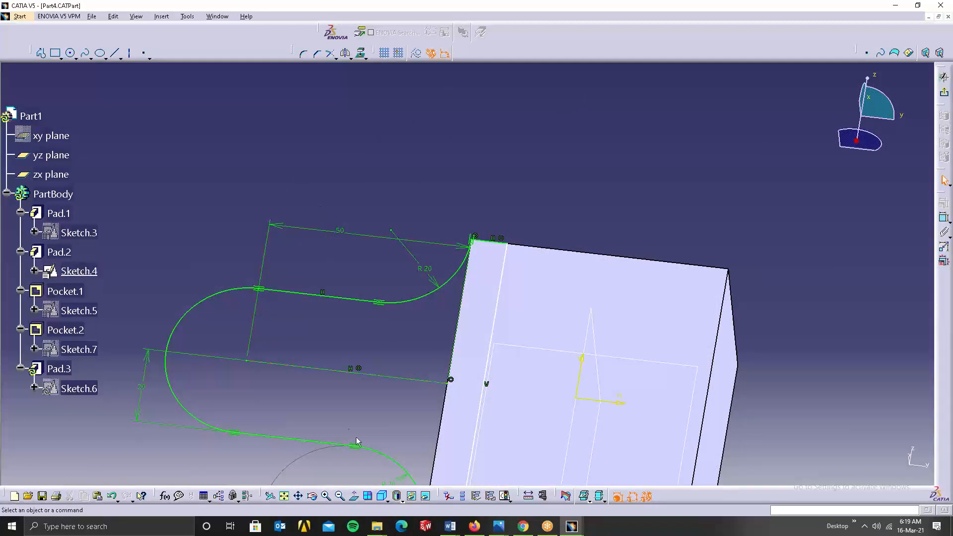
left_click(355, 498)
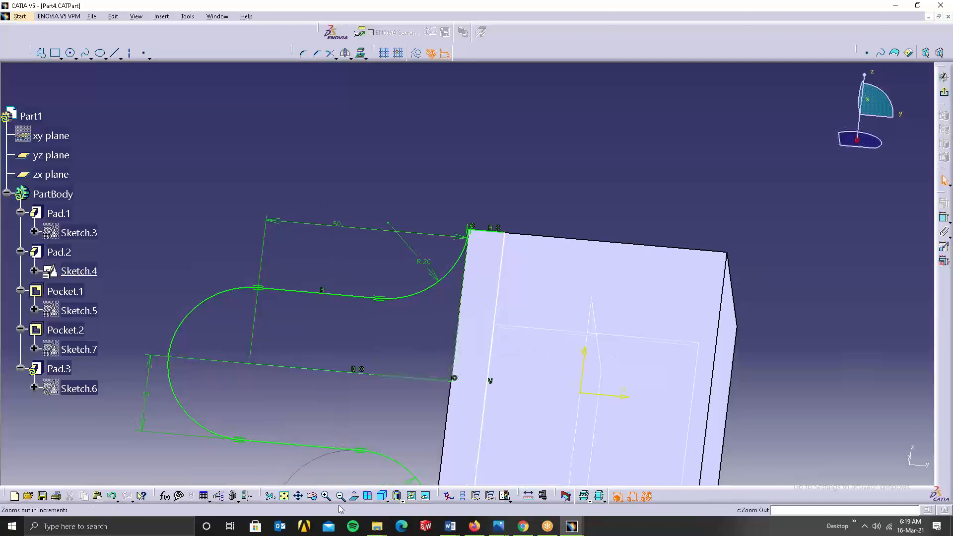
middle_click_drag(390, 309, 395, 224)
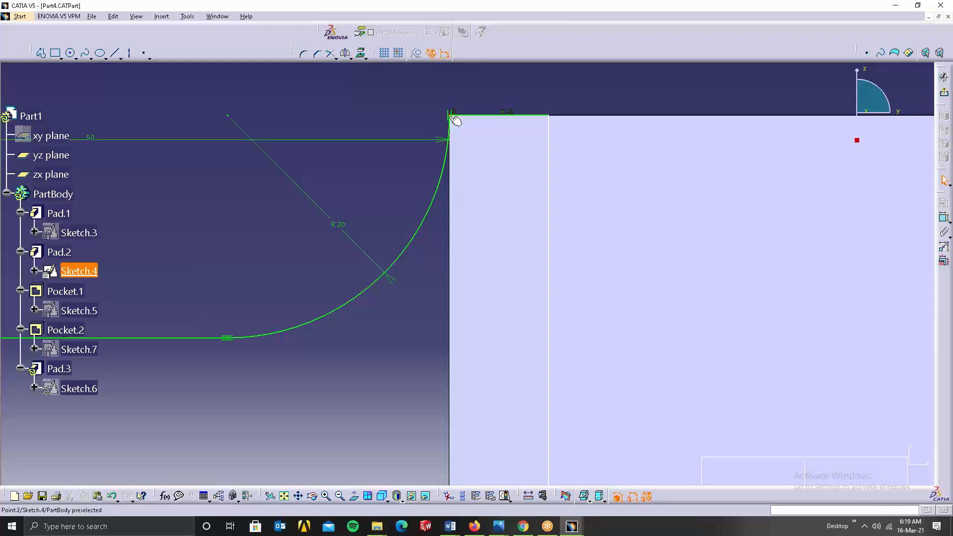
mouse_move(514, 240)
middle_mouse_down()
mouse_move(505, 241)
mouse_move(537, 321)
mouse_move(605, 332)
middle_mouse_up()
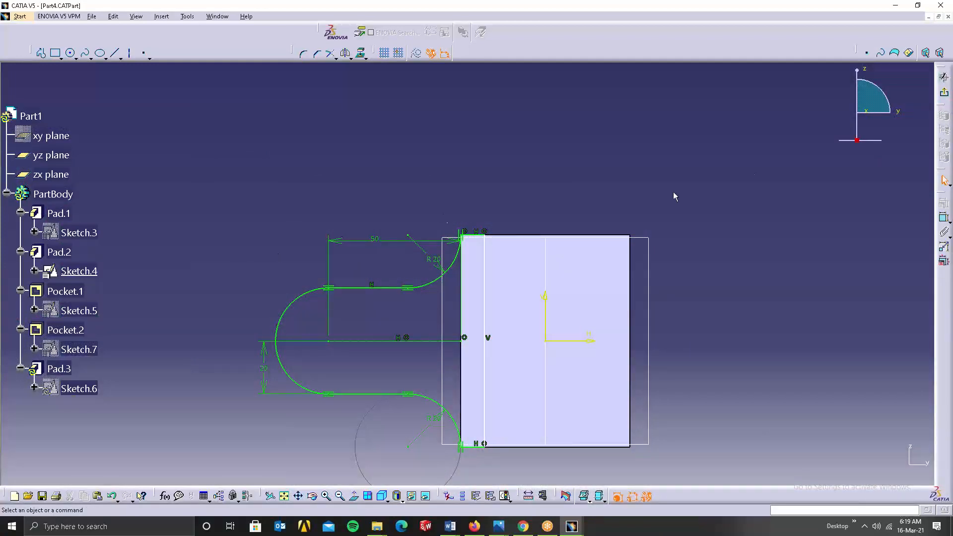
left_click(944, 92)
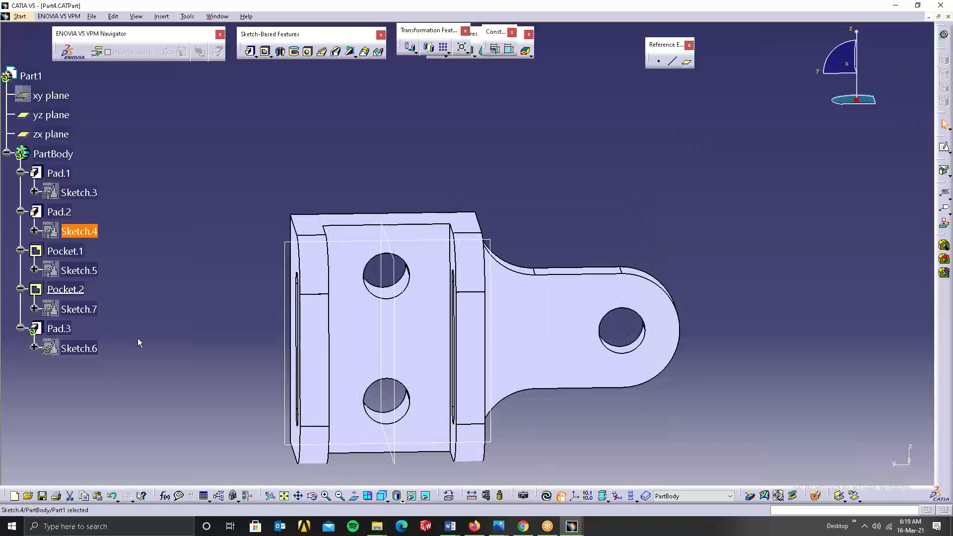
Open Sketch.3 under Pad.1 to review its dimensioned U-shaped profile, and exit the sketch.
double_click(77, 194)
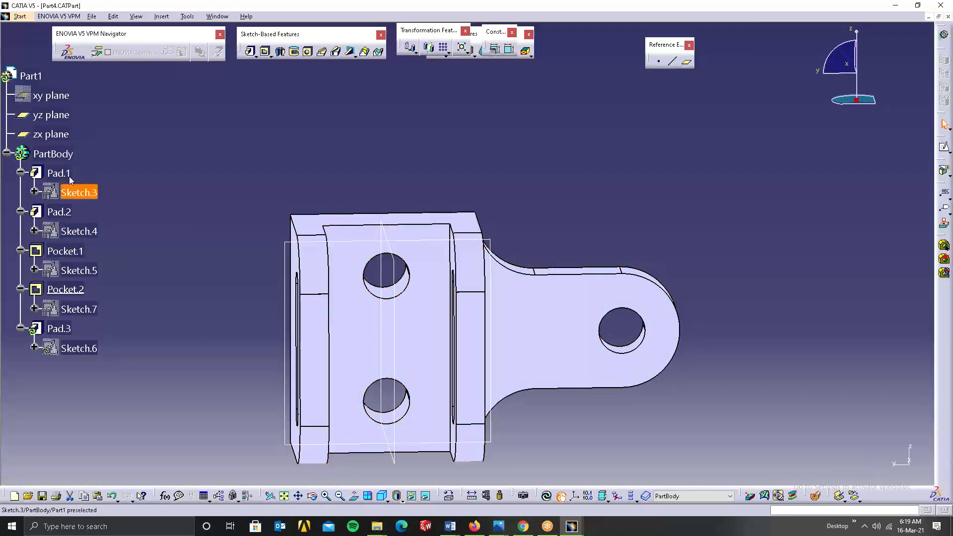
right_click(67, 190)
left_click(50, 191)
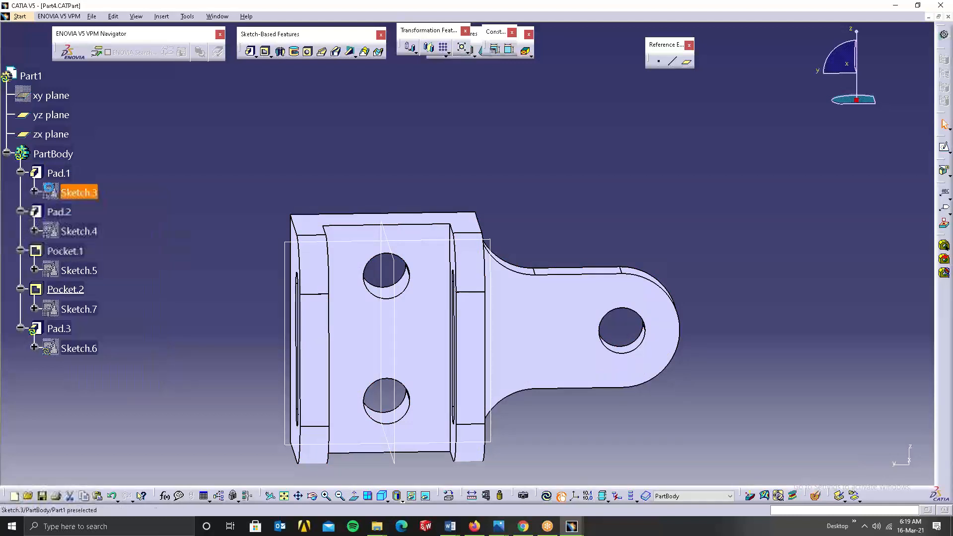
double_click(78, 193)
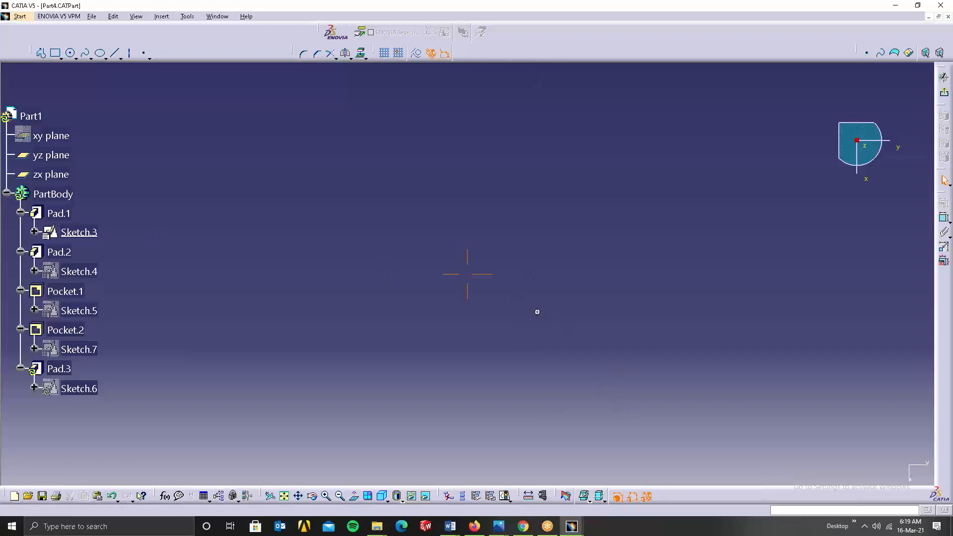
mouse_move(485, 289)
middle_mouse_down()
mouse_move(484, 219)
mouse_move(501, 166)
mouse_move(509, 358)
middle_mouse_up()
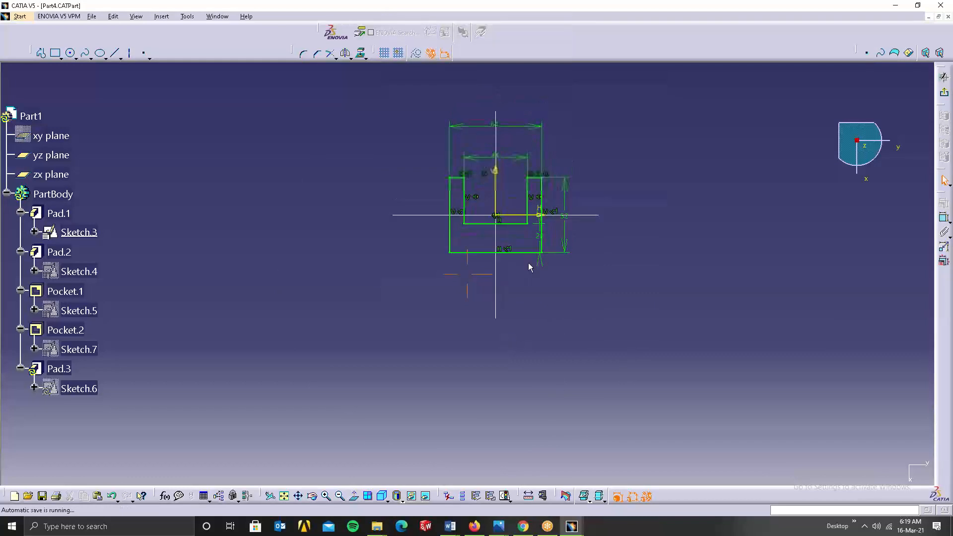
mouse_move(588, 266)
middle_mouse_down()
mouse_move(527, 277)
mouse_move(526, 302)
mouse_move(538, 261)
middle_mouse_up()
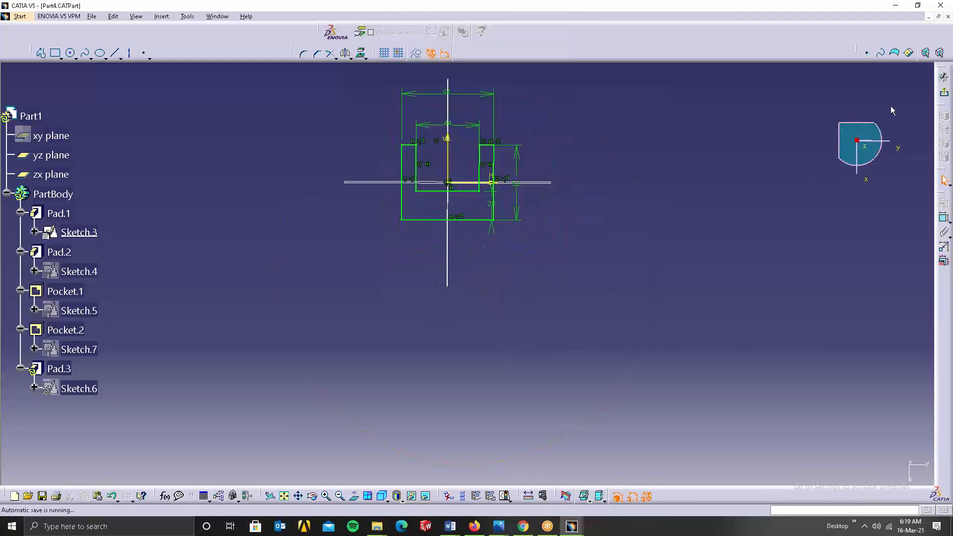
left_click(943, 92)
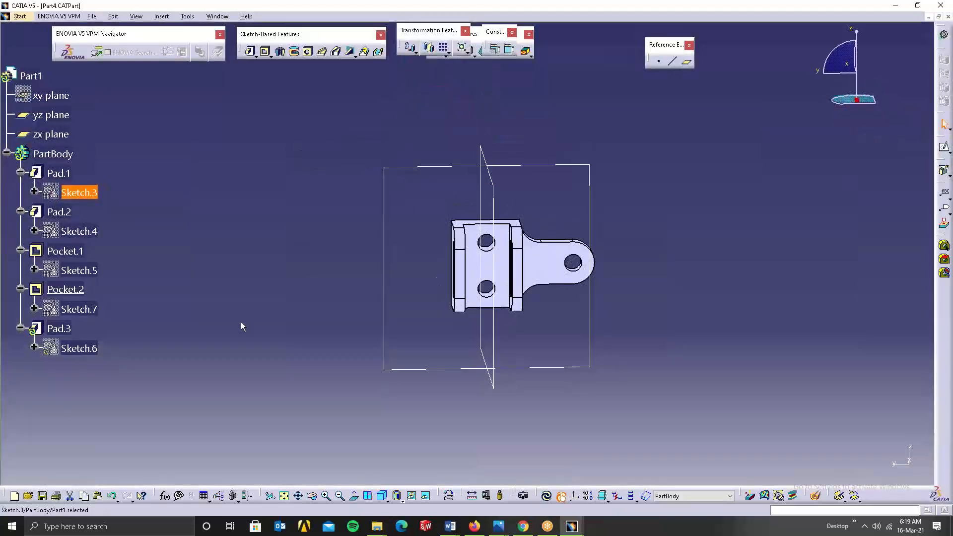
Try to change the length in Pad.1's definition, and close the resulting Knowledge Report.
left_click(59, 173)
right_click(66, 172)
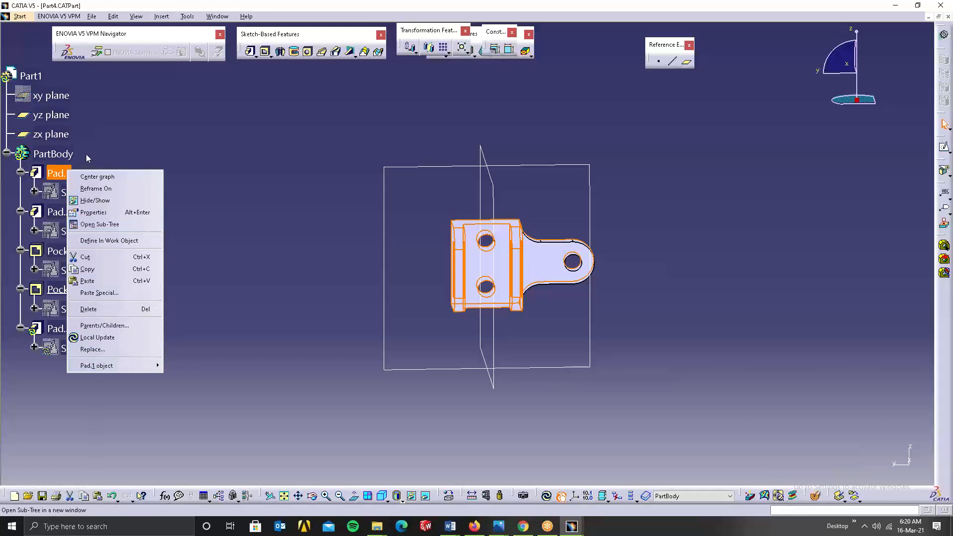
left_click(63, 173)
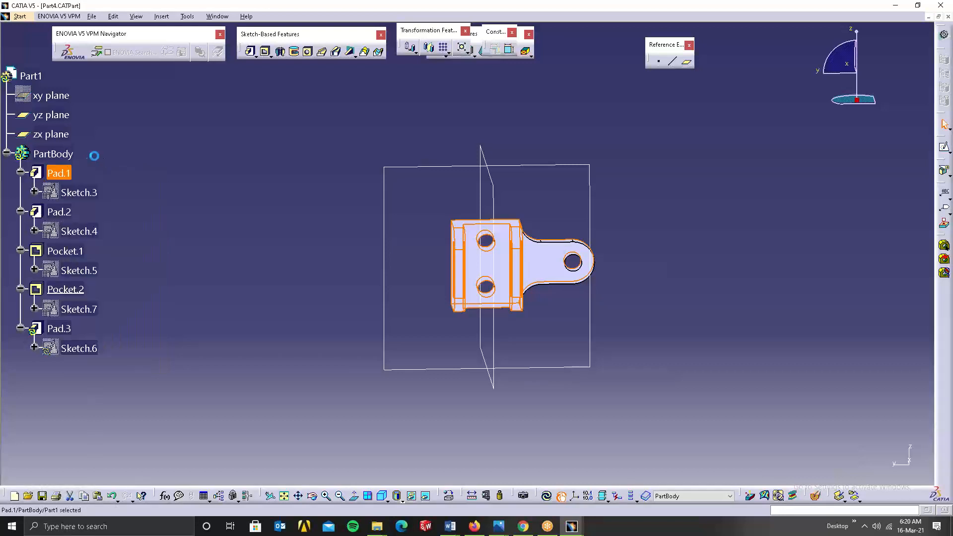
double_click(63, 172)
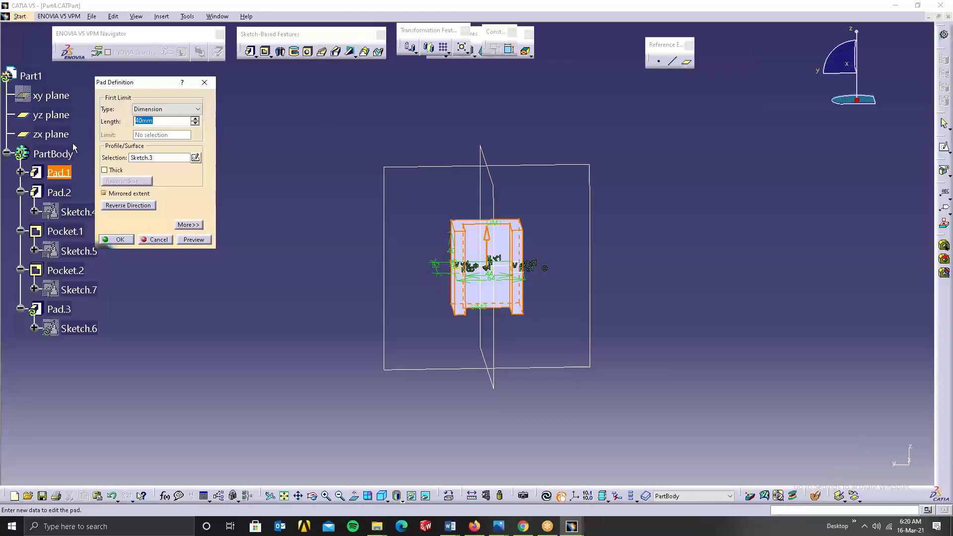
key("Left")
left_click(126, 242)
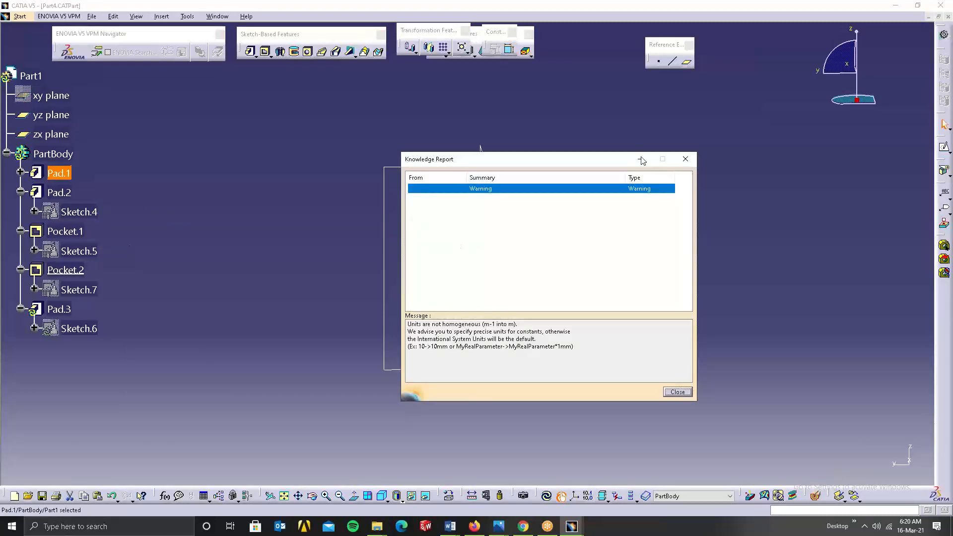
left_click(684, 164)
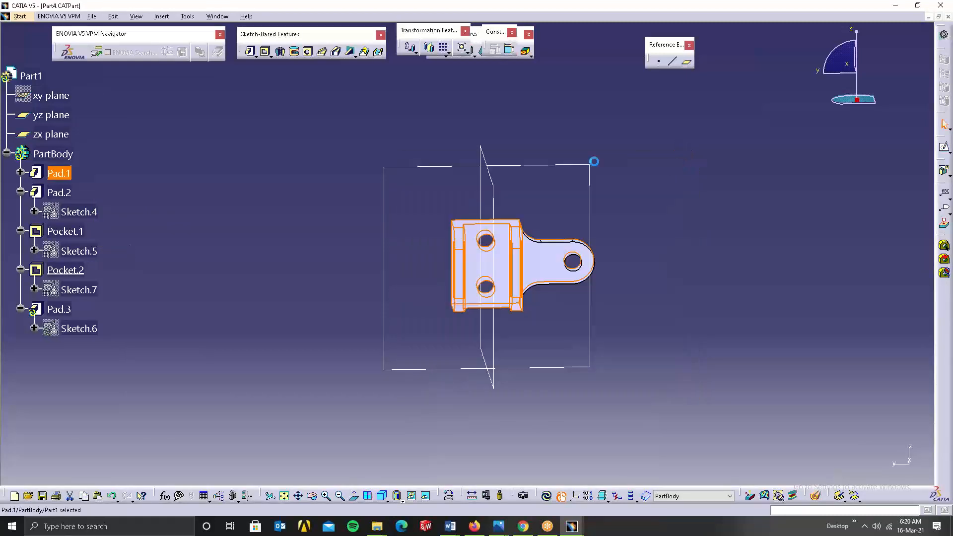
Set Pad.1's length to 75/2, update the part, and clear the selection.
right_click(59, 173)
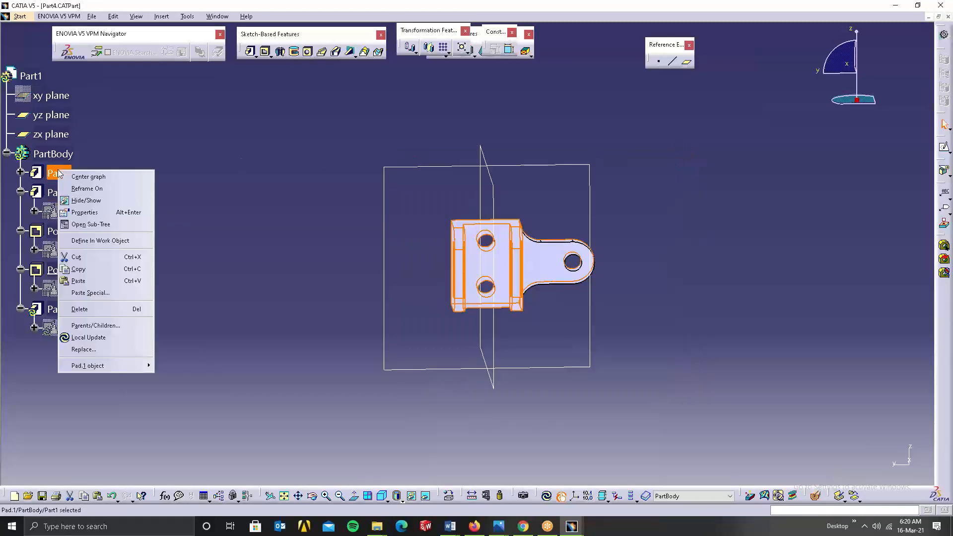
left_click(20, 175)
left_click(20, 174)
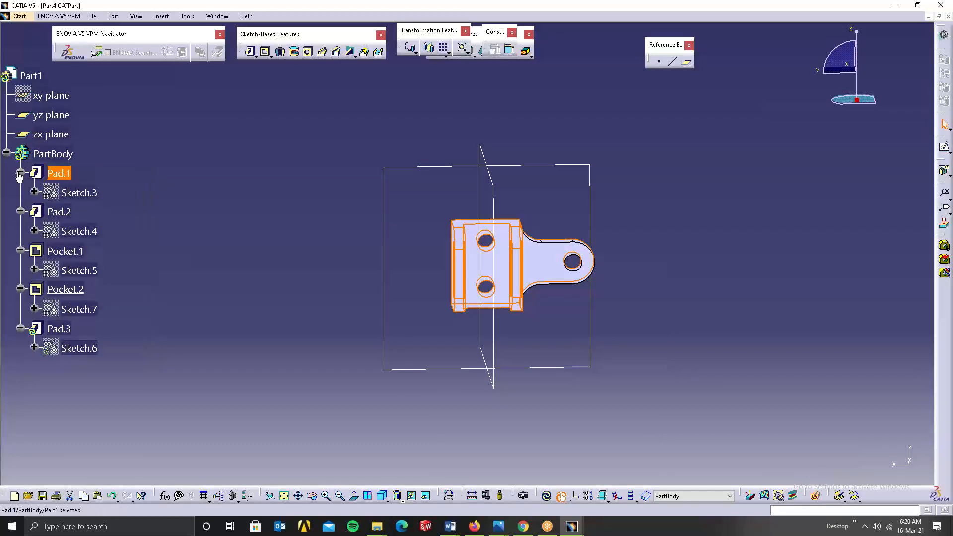
right_click(78, 193)
left_click(60, 191)
double_click(59, 173)
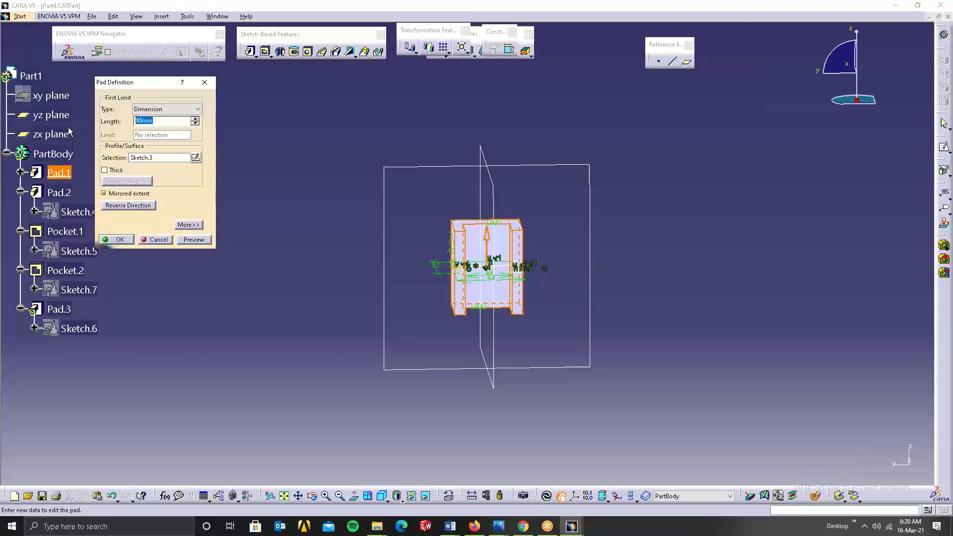
type("75/2")
key("Return")
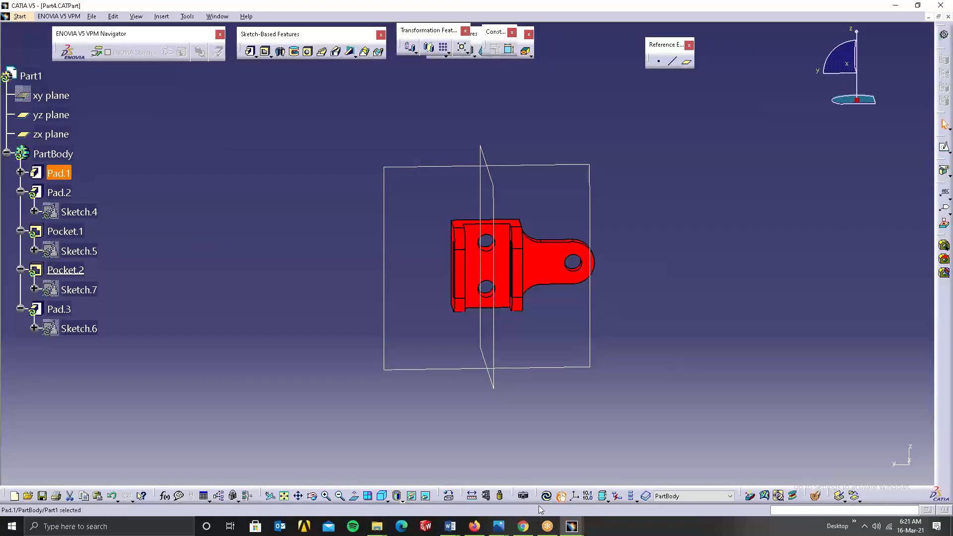
left_click(546, 496)
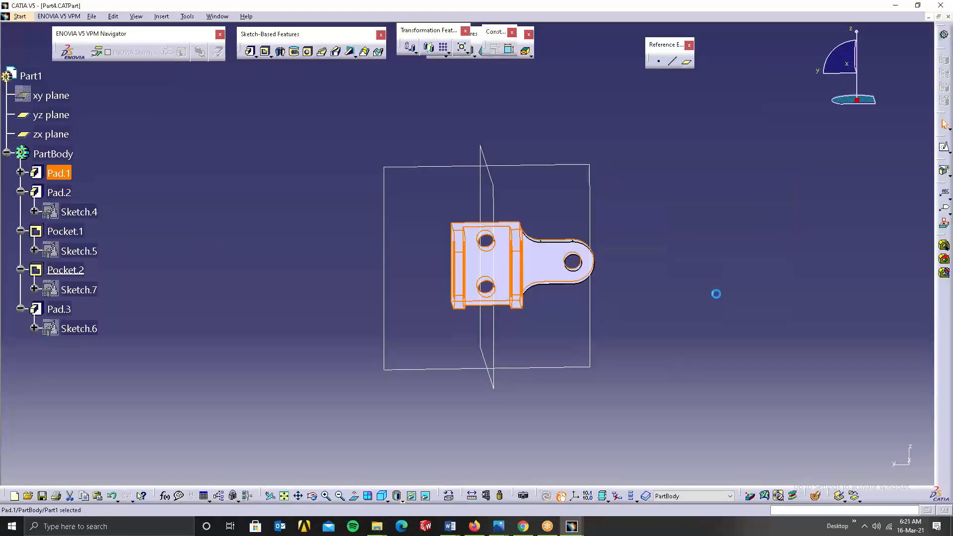
left_click(700, 295)
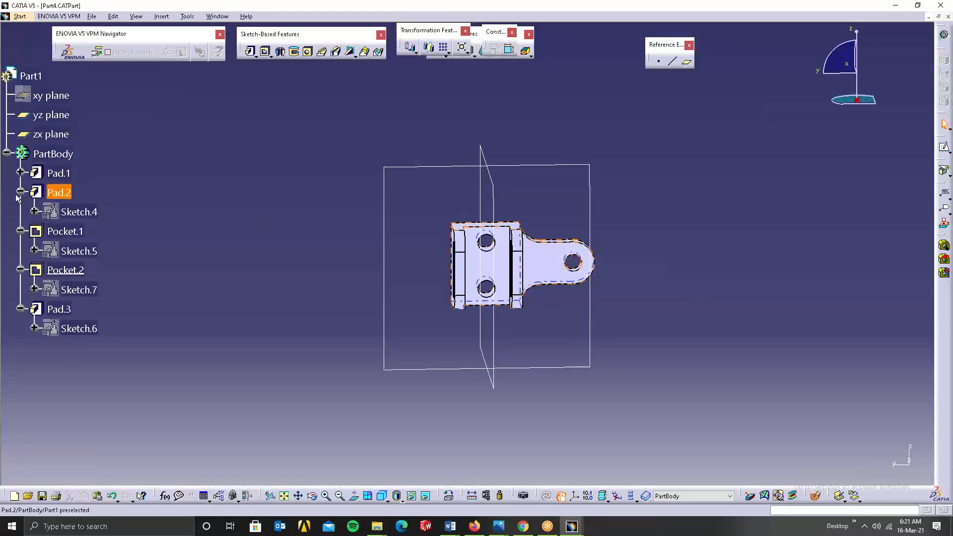
Open Sketch.4 under Pad.2, examine how the tab profile's corners meet the edges of the base block, and exit the sketch.
left_click(73, 212)
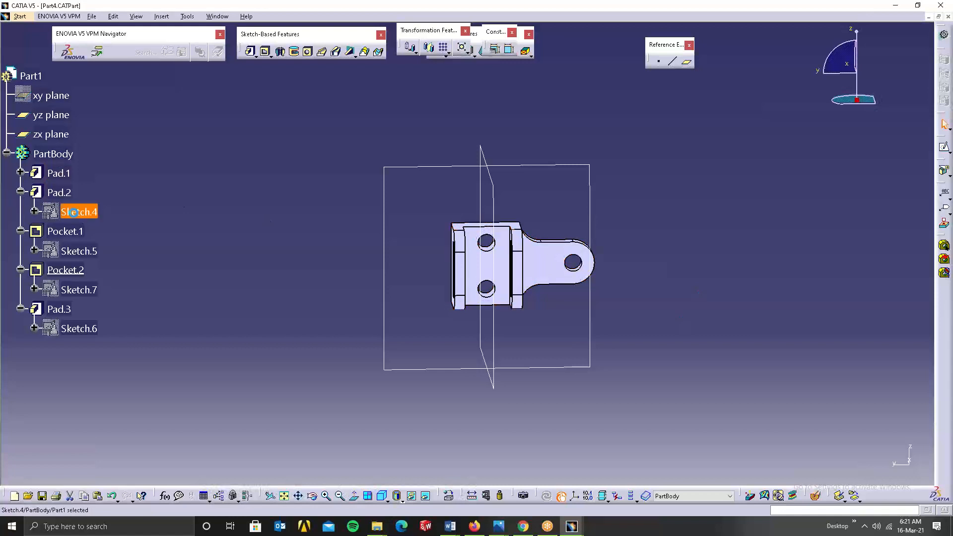
double_click(73, 212)
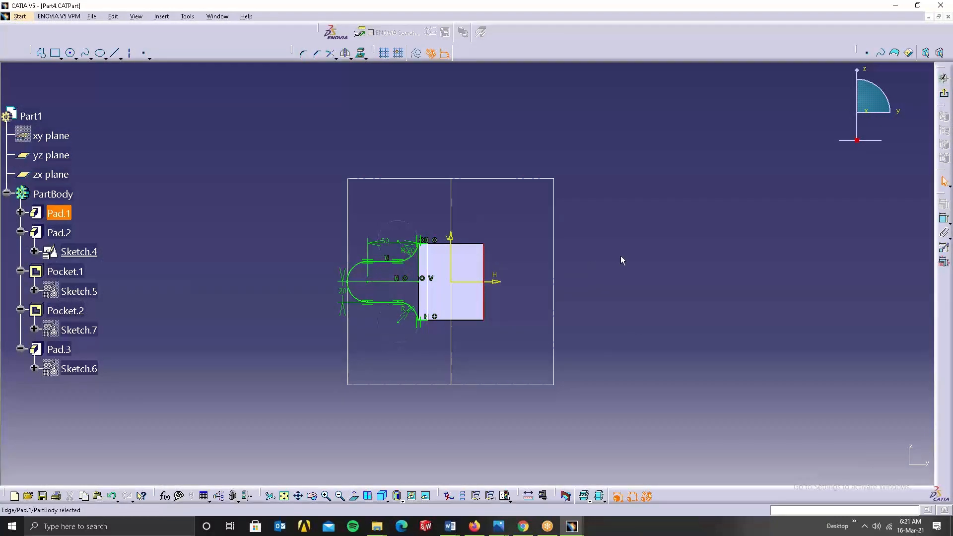
middle_click_drag(511, 332, 545, 95)
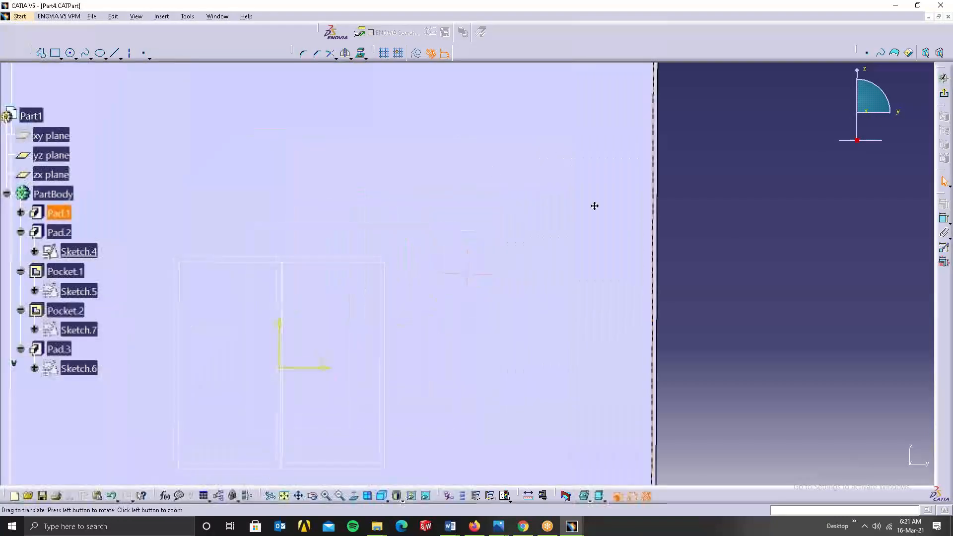
mouse_move(594, 207)
middle_mouse_down()
mouse_move(816, 253)
mouse_move(542, 332)
mouse_move(553, 362)
mouse_move(319, 233)
mouse_move(331, 249)
mouse_move(379, 259)
mouse_move(379, 166)
mouse_move(402, 237)
mouse_move(395, 202)
mouse_move(402, 206)
mouse_move(402, 247)
mouse_move(407, 234)
mouse_move(270, 185)
mouse_move(387, 319)
mouse_move(402, 266)
middle_mouse_up()
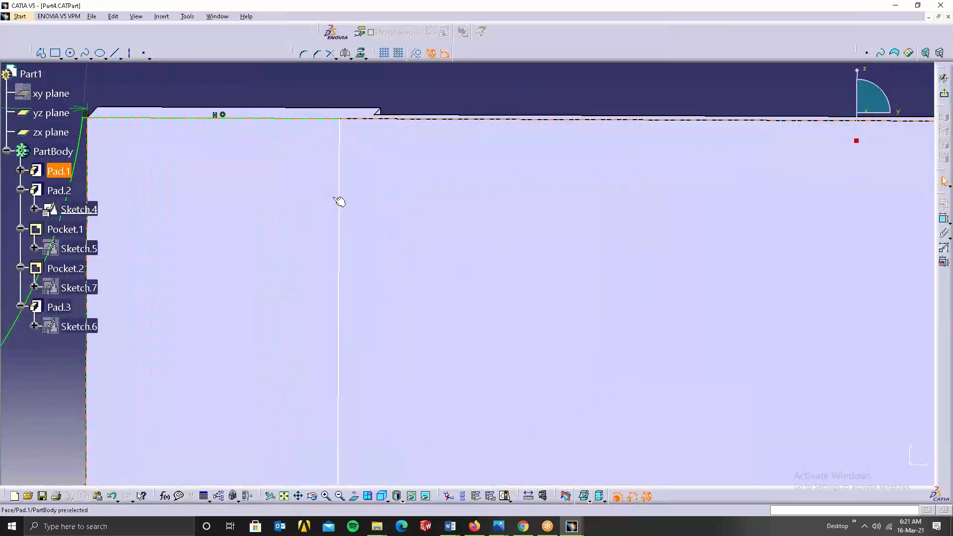
left_click(355, 497)
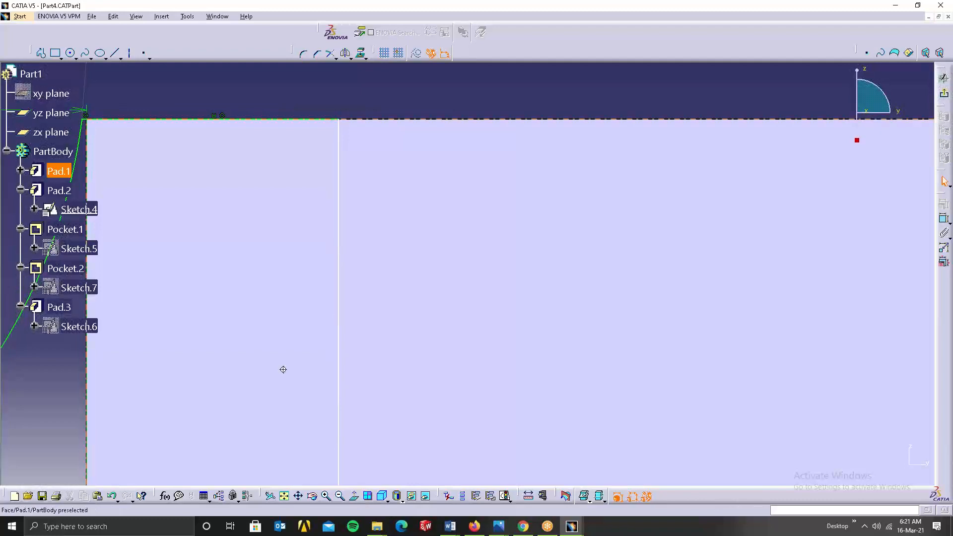
mouse_move(369, 274)
middle_mouse_down()
mouse_move(427, 384)
mouse_move(377, 143)
middle_mouse_up()
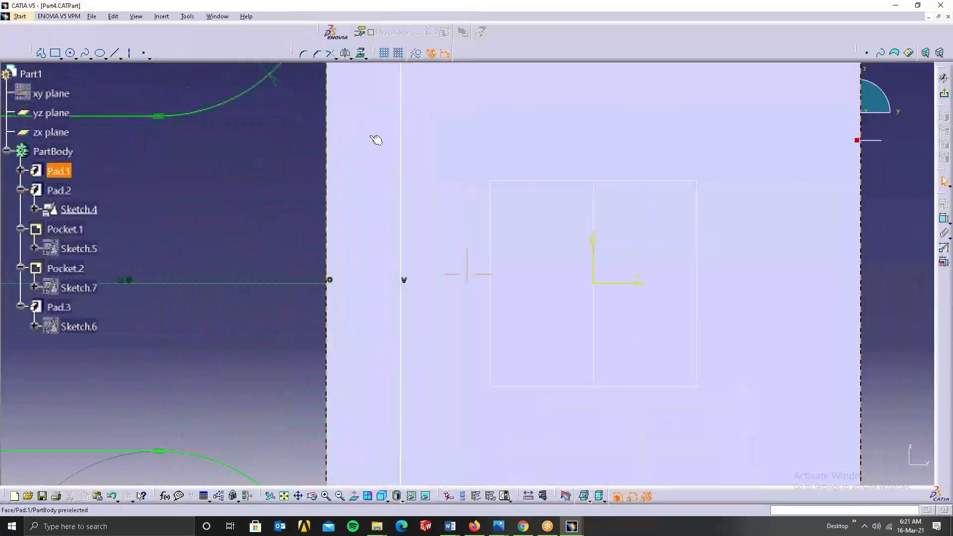
middle_click_drag(383, 212, 337, 84)
mouse_move(266, 341)
middle_mouse_down()
mouse_move(268, 259)
mouse_move(513, 204)
mouse_move(581, 270)
mouse_move(648, 279)
mouse_move(677, 514)
middle_mouse_up()
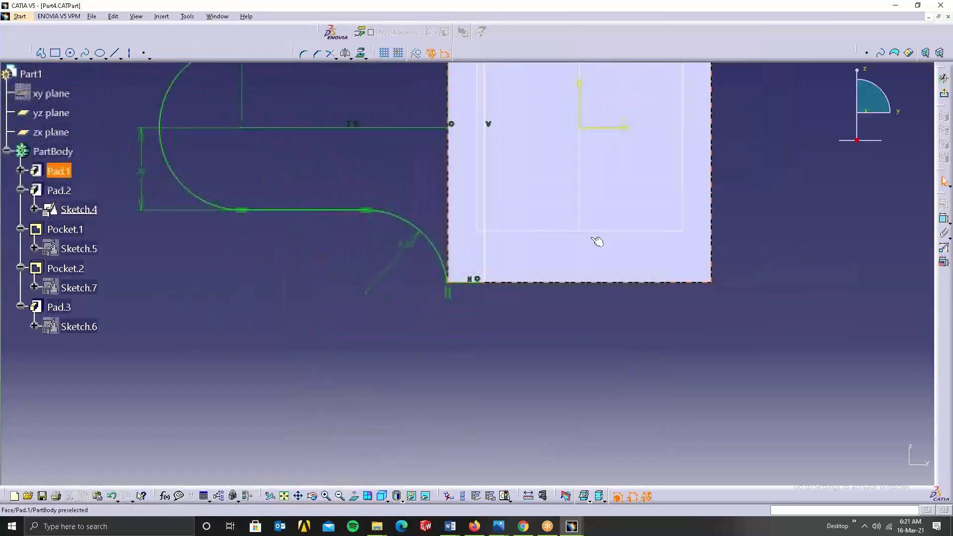
middle_click_drag(591, 239, 603, 269)
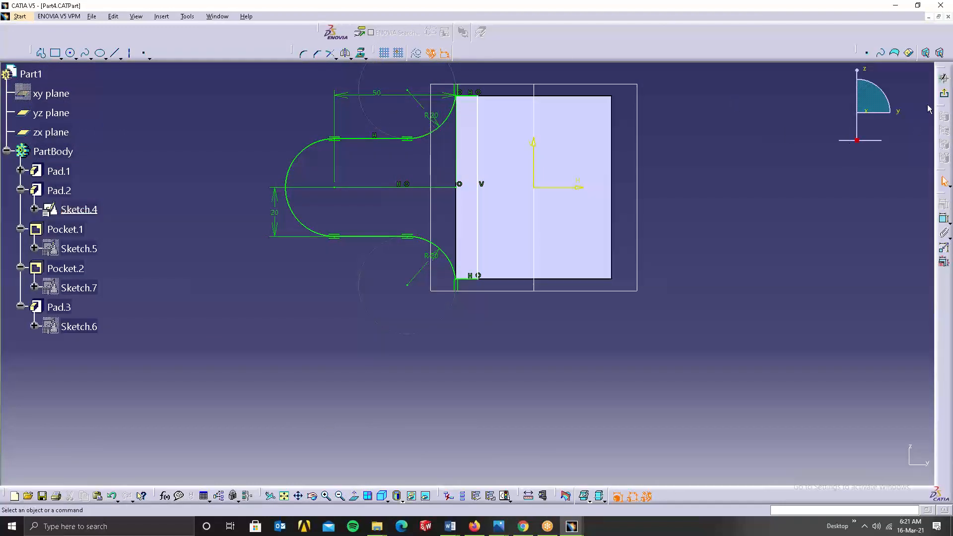
left_click(943, 94)
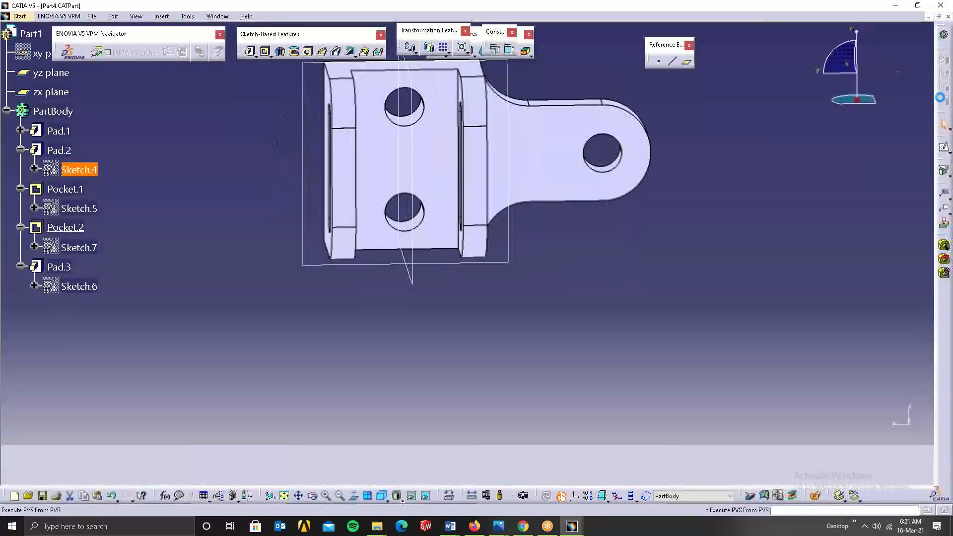
Examine the bracket from several angles, including the tab's concave side face and the inner edge of the slotted wall.
mouse_move(477, 251)
middle_mouse_down()
mouse_move(449, 132)
mouse_move(419, 188)
mouse_move(427, 73)
middle_mouse_up()
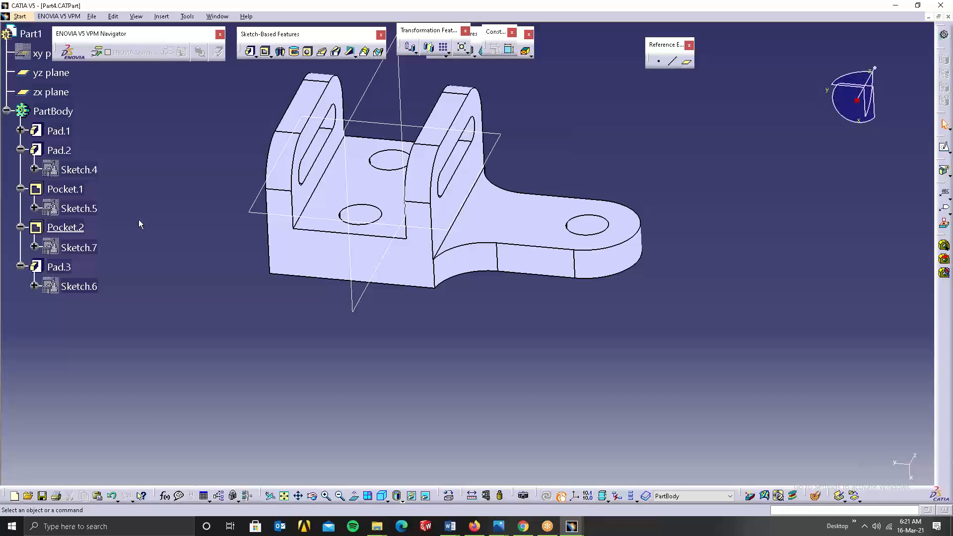
middle_click_drag(501, 328, 395, 315)
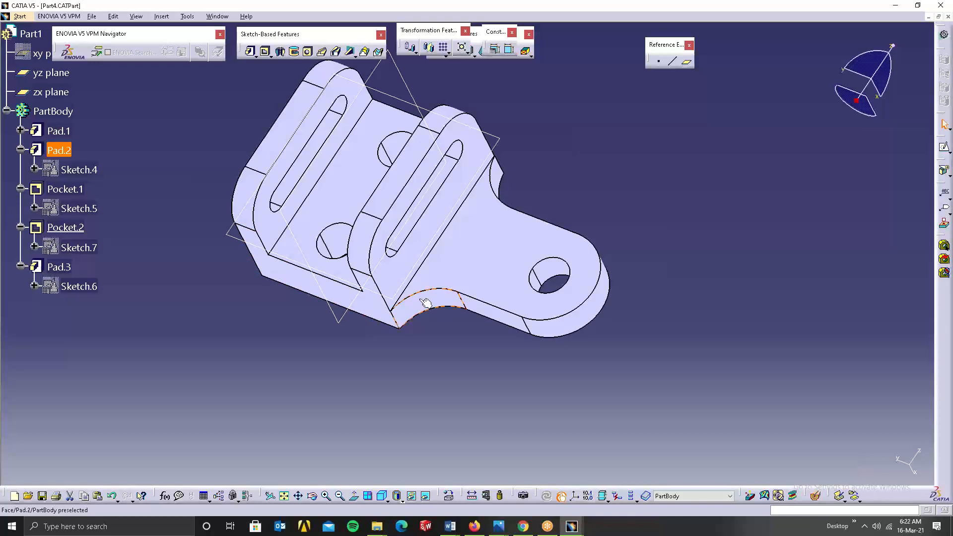
left_click(410, 308)
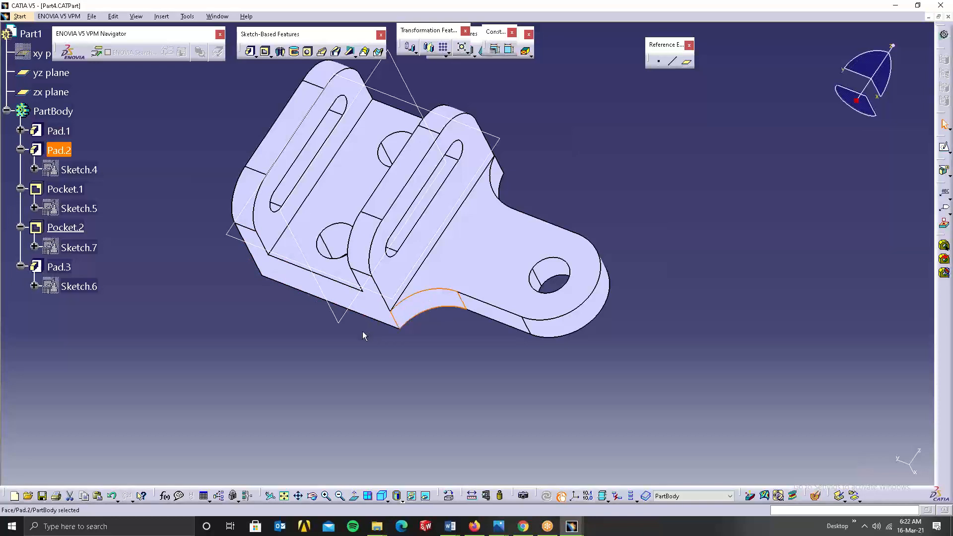
left_click(329, 178)
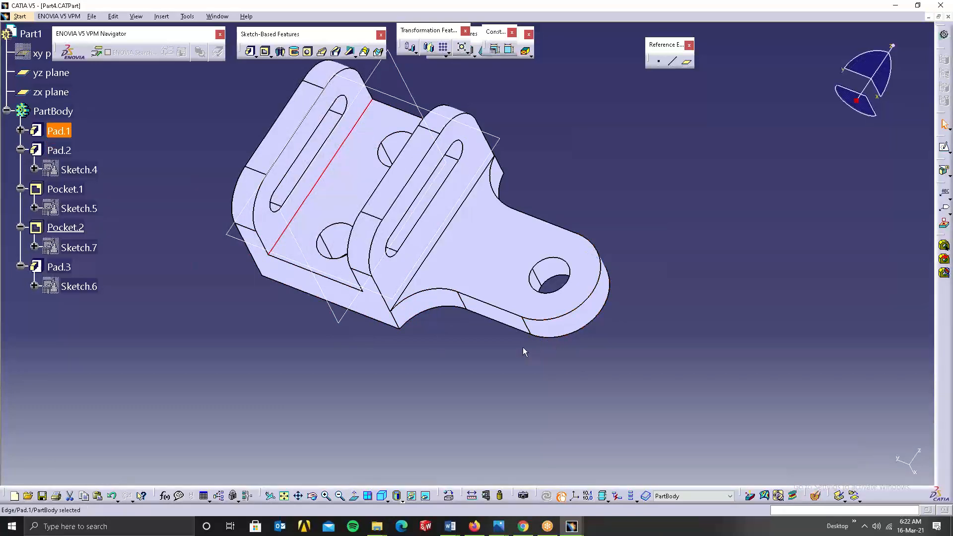
left_click(677, 220)
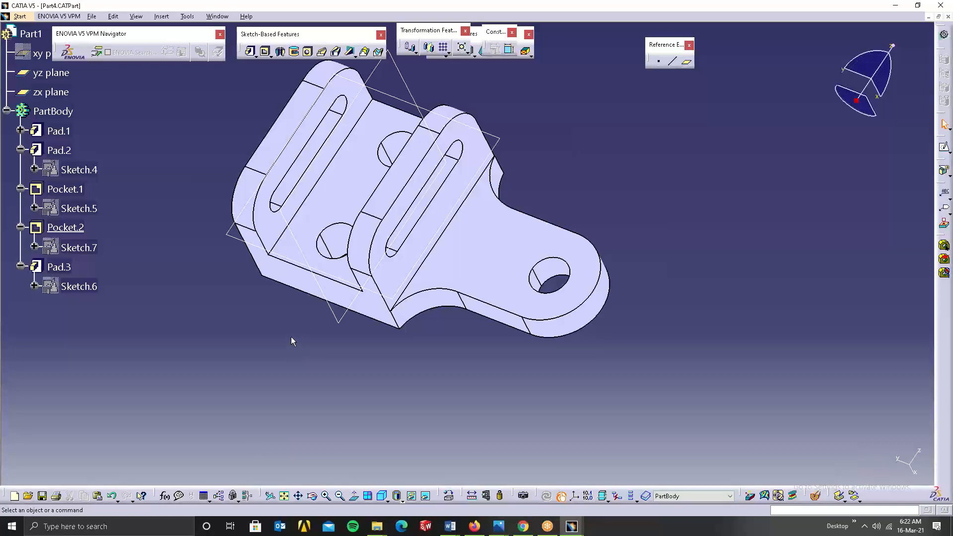
middle_click_drag(386, 263, 431, 332)
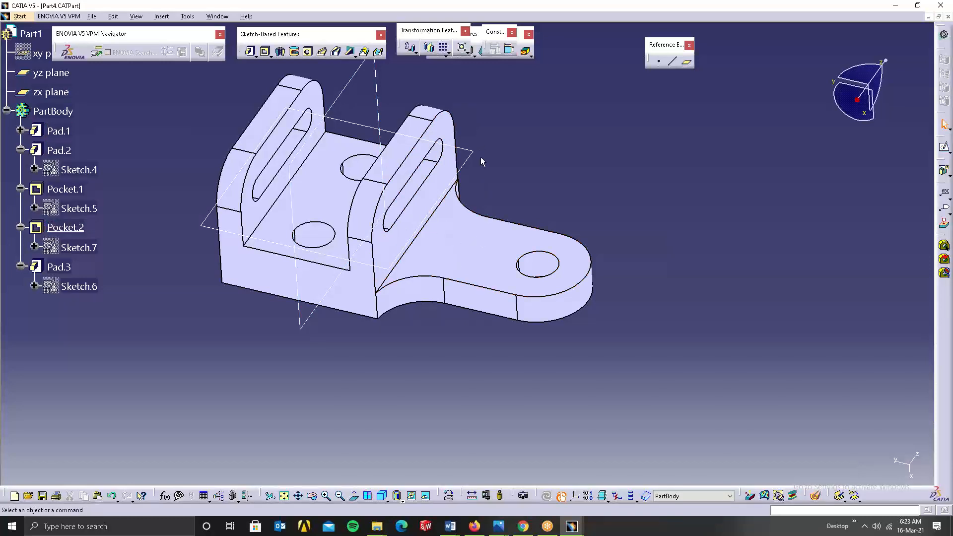
middle_click_drag(481, 157, 525, 251)
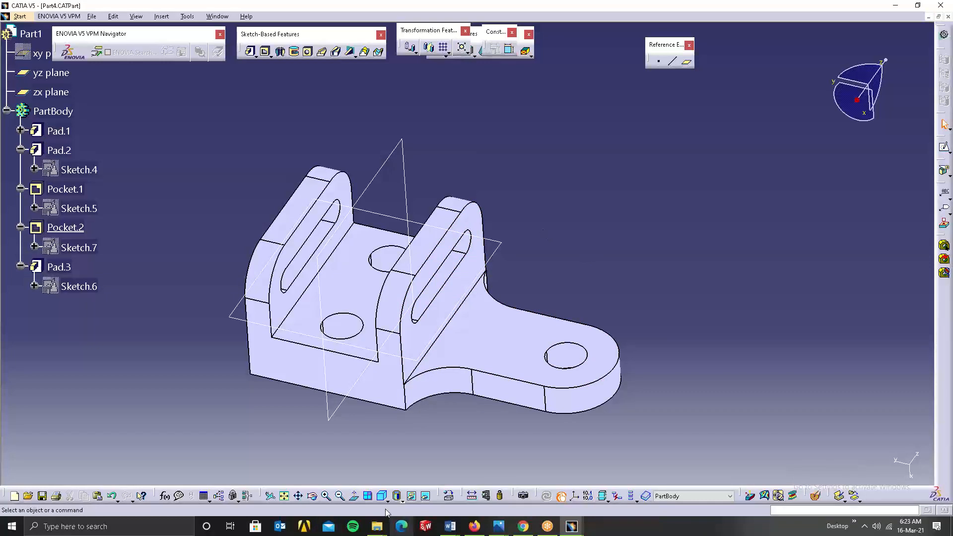
Exit the program, saving the changes to Part4 and discarding those to Part3 and Part2.
mouse_move(381, 525)
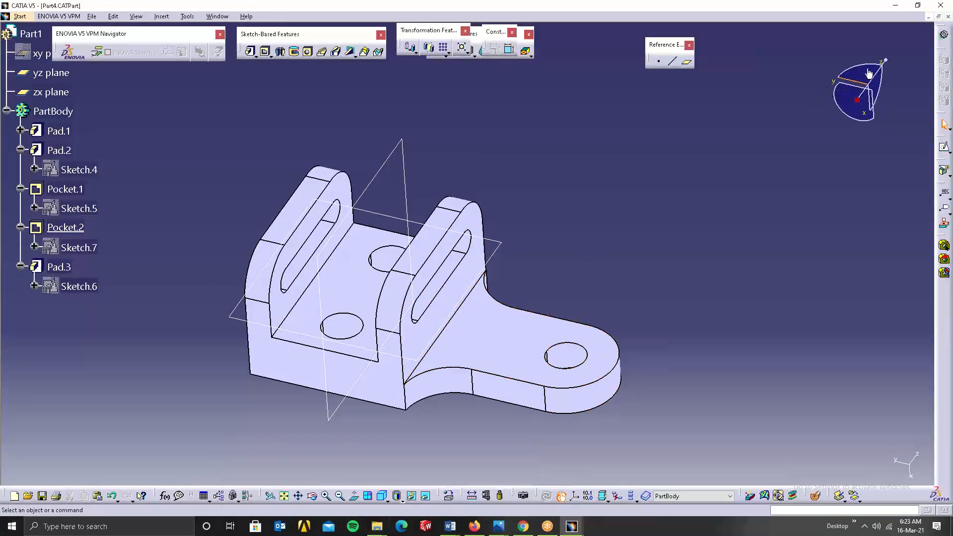
left_click(949, 16)
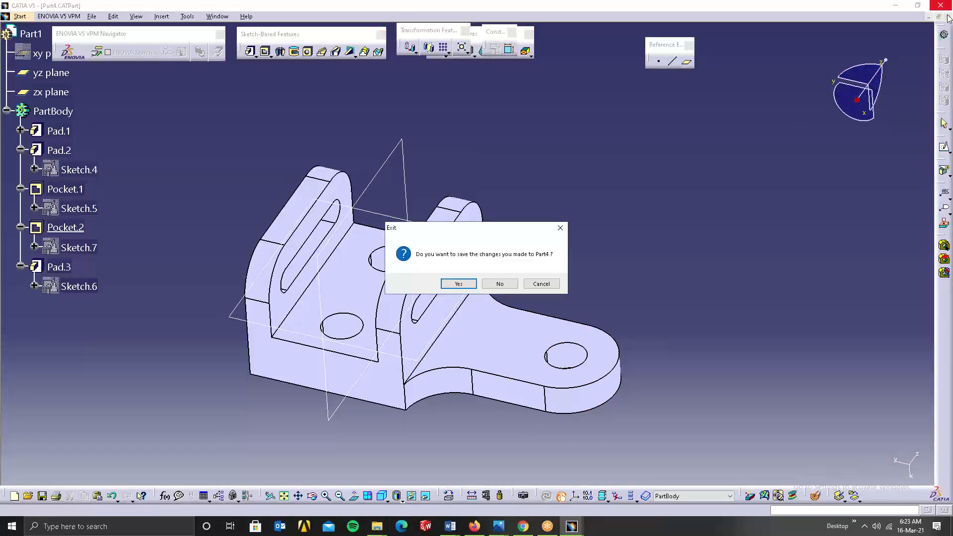
left_click(449, 284)
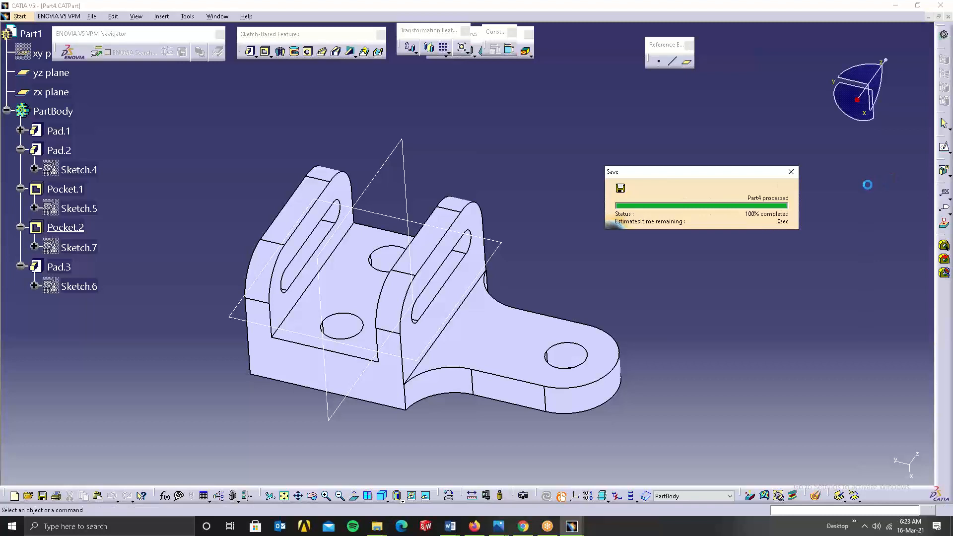
left_click(948, 16)
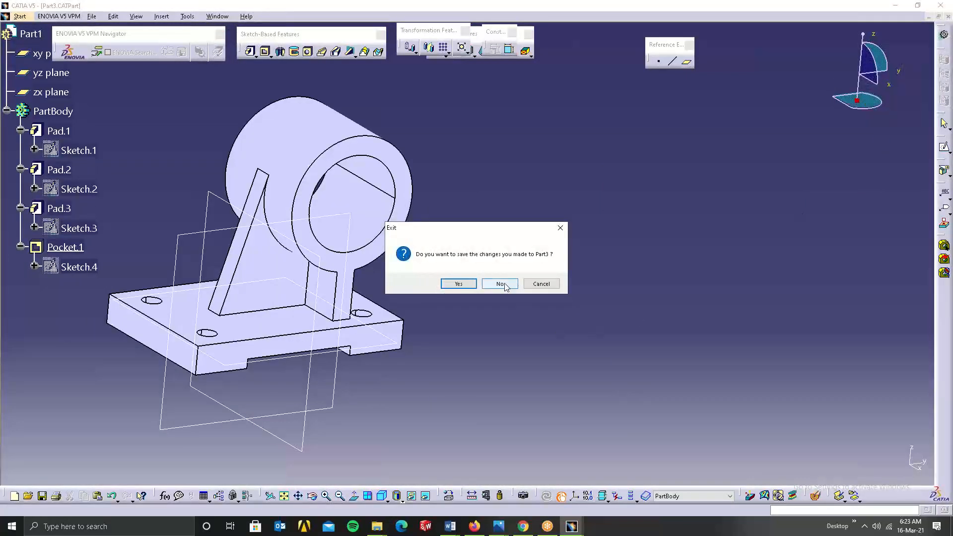
left_click(504, 285)
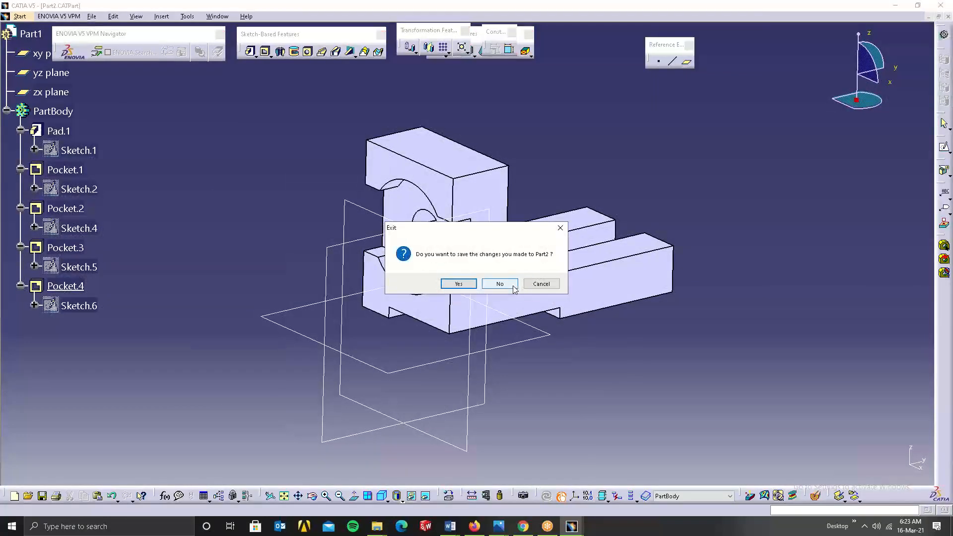
left_click(513, 286)
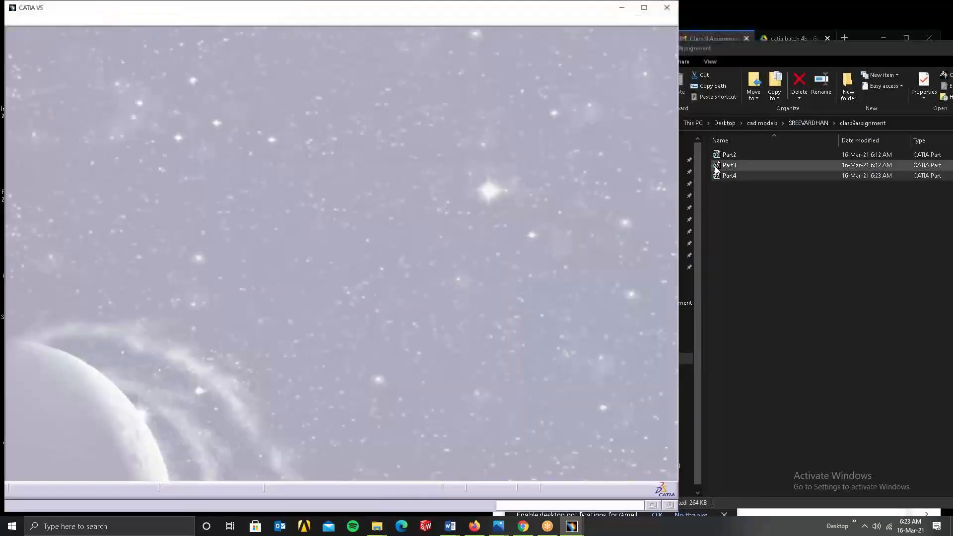
Dismiss the License Manager message about requesting a configuration license during startup.
left_click(440, 163)
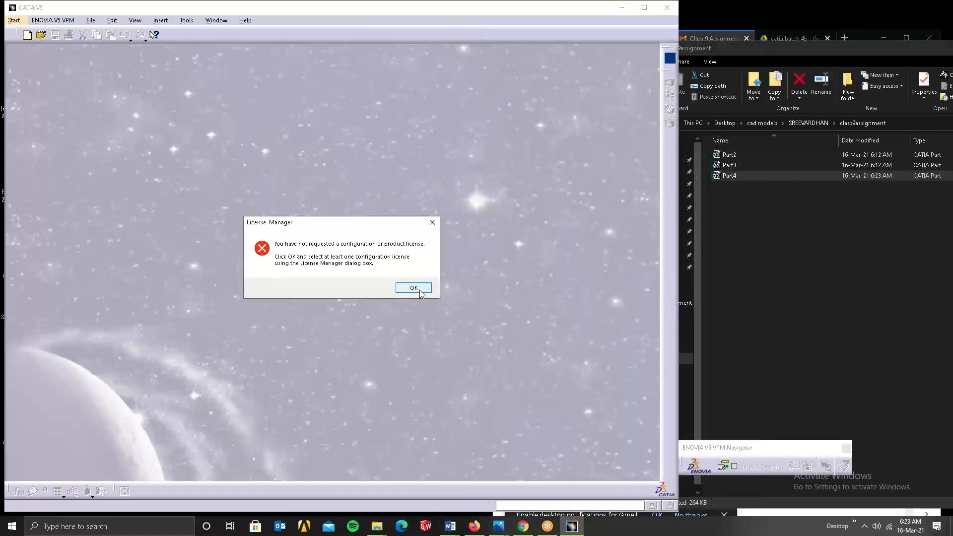
left_click(427, 226)
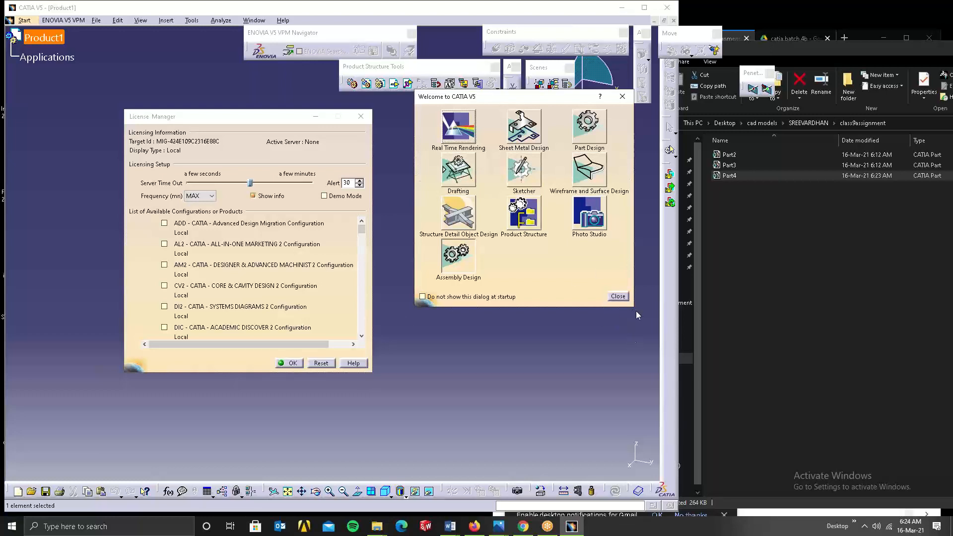
Close the welcome and License Manager dialogs and the empty Product1 document.
left_click(619, 296)
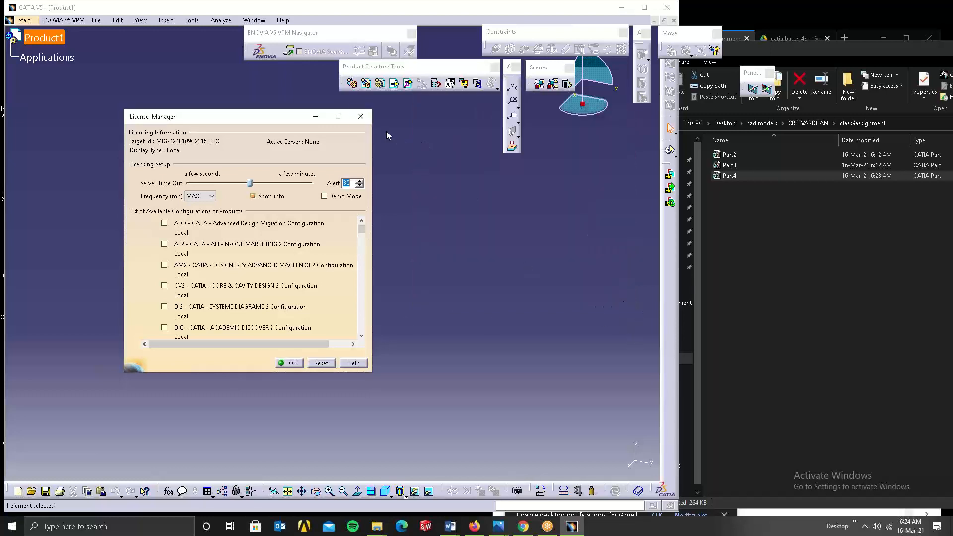
left_click(361, 116)
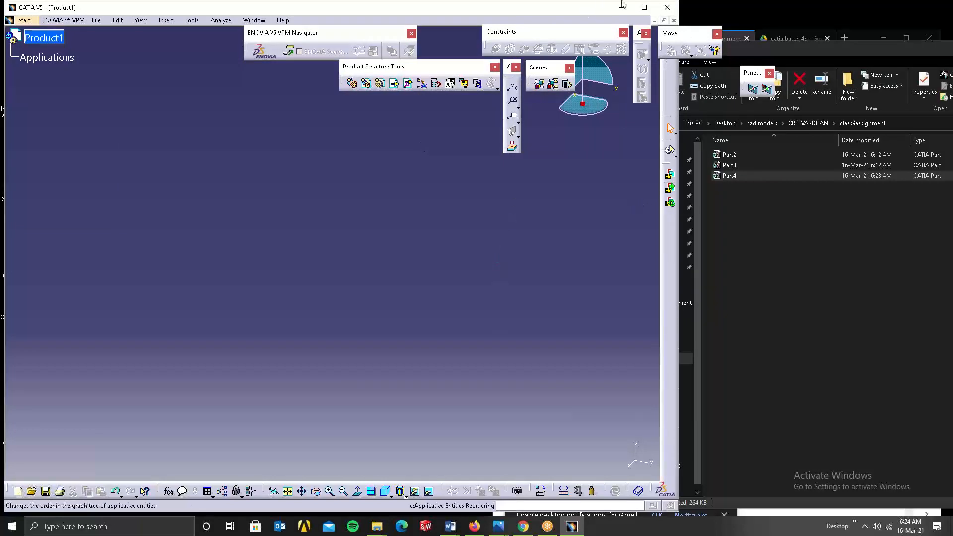
left_click(680, 6)
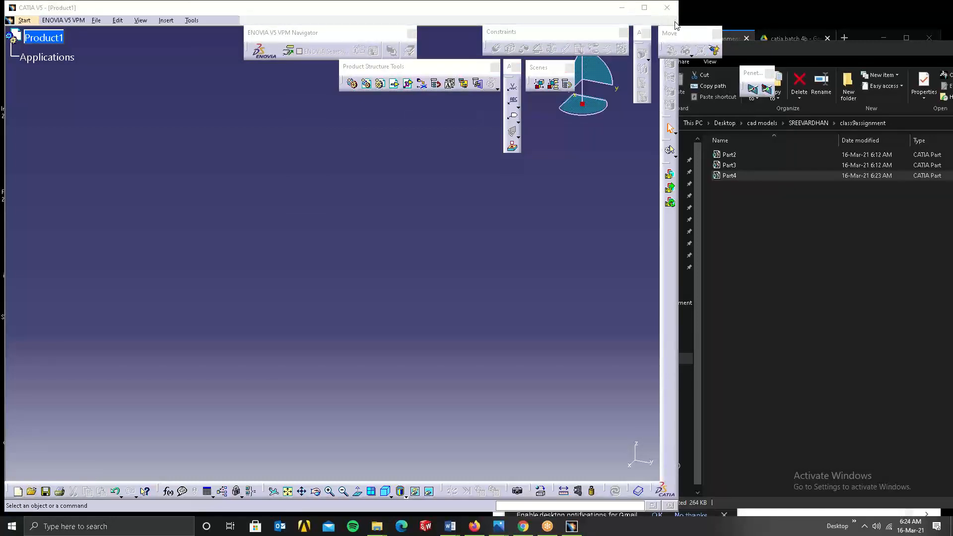
left_click(674, 21)
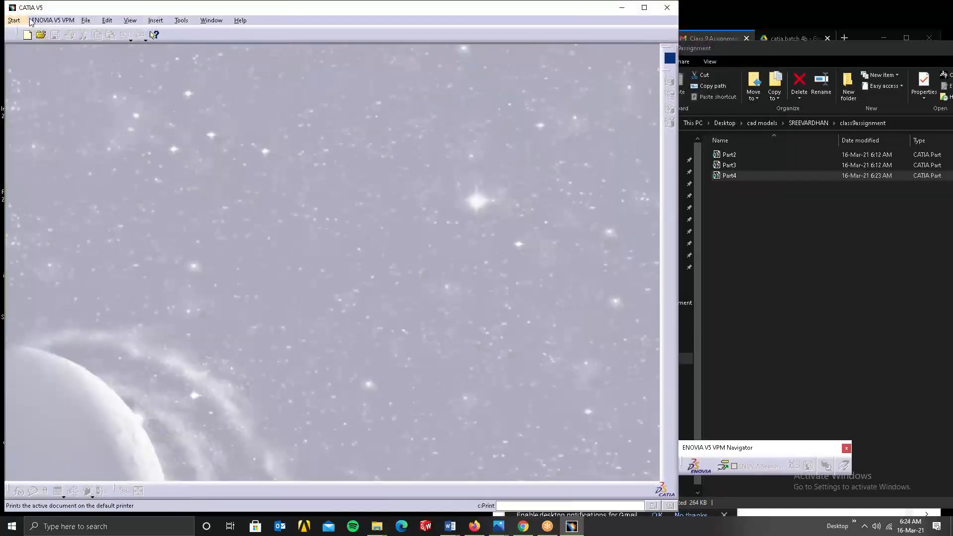
Create a new part named example.
left_click(13, 20)
left_click(63, 70)
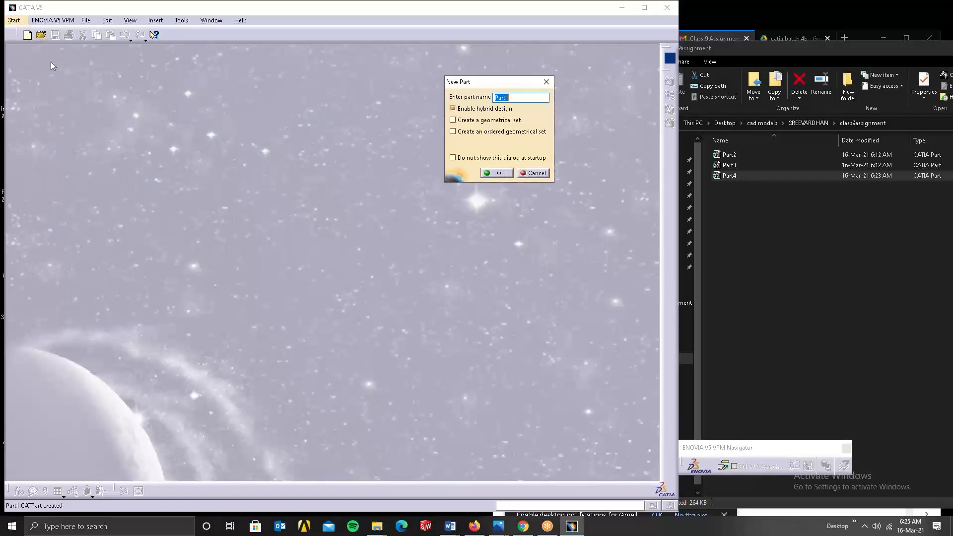
type("example")
key("Return")
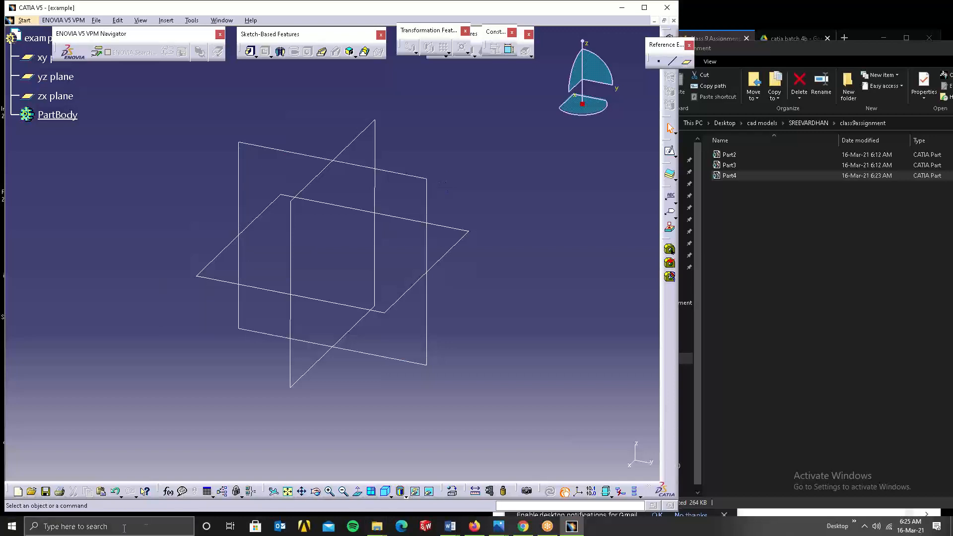
Switch to File Explorer and open the folder named New folder on the Desktop.
left_click(377, 526)
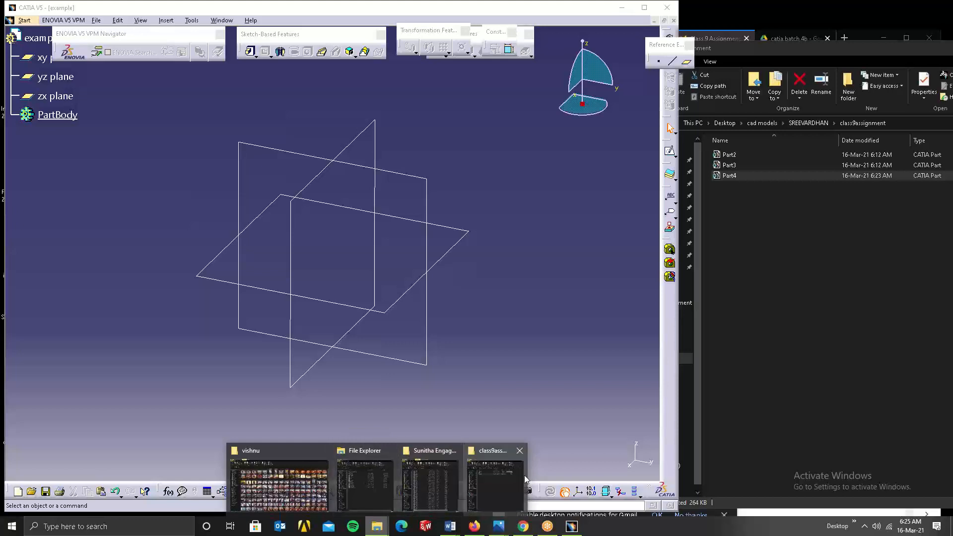
left_click(363, 476)
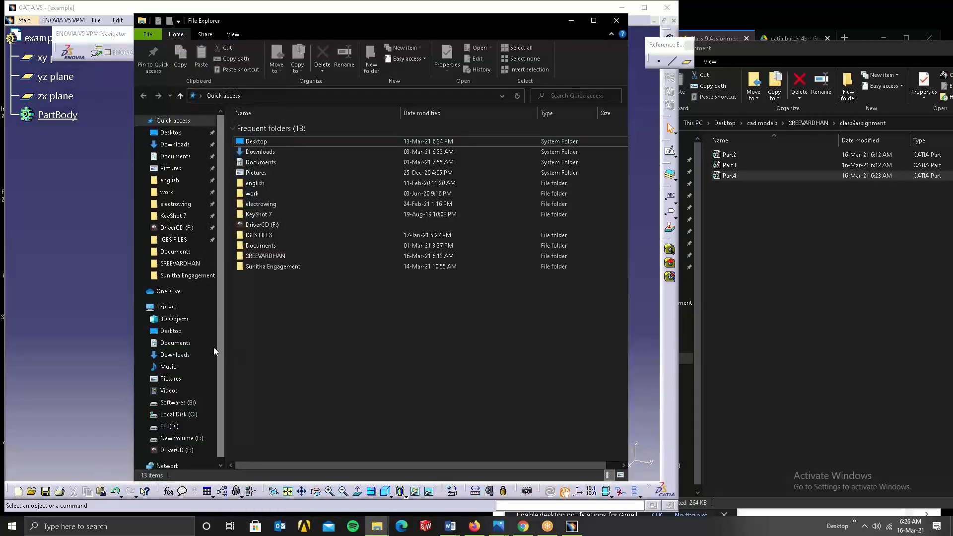
left_click(174, 137)
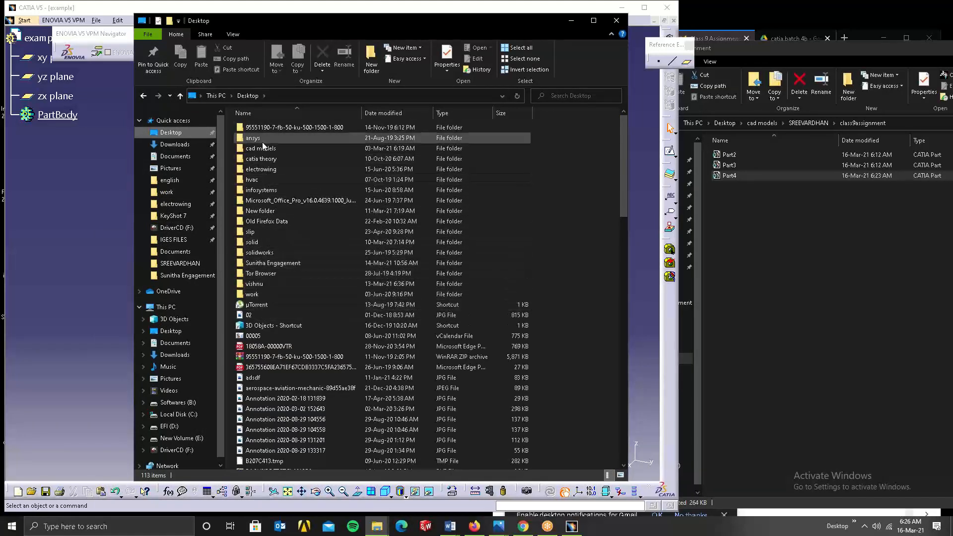
double_click(257, 211)
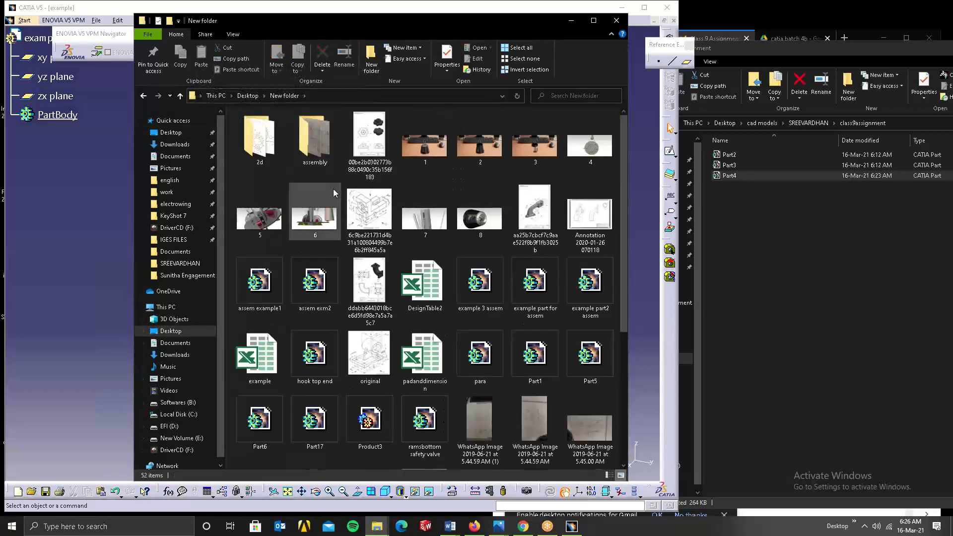
Browse the folder's drawing photos and open WhatsApp Image 2019-06-21 at 5.45.03 AM.
scroll(405, 248, "down", 5)
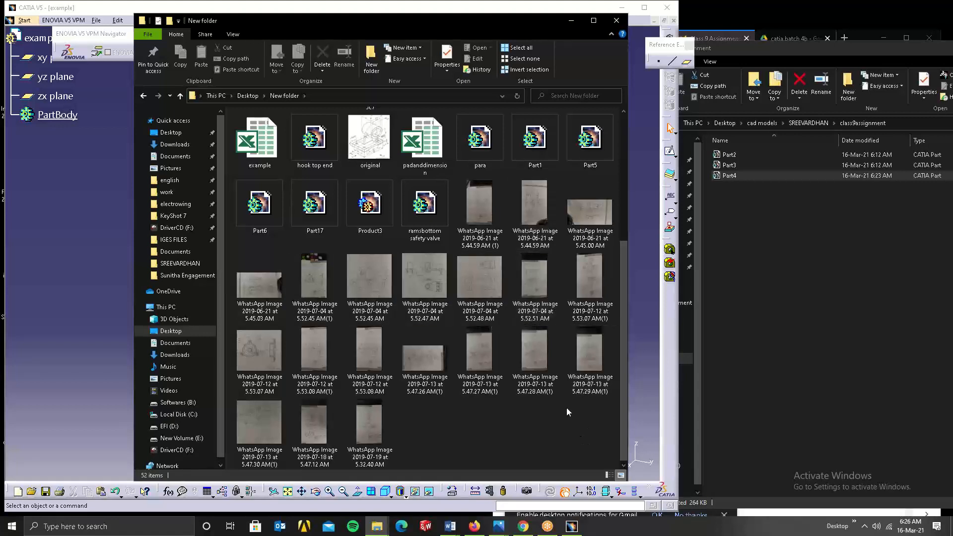
scroll(466, 211, "down", 1, "ctrl")
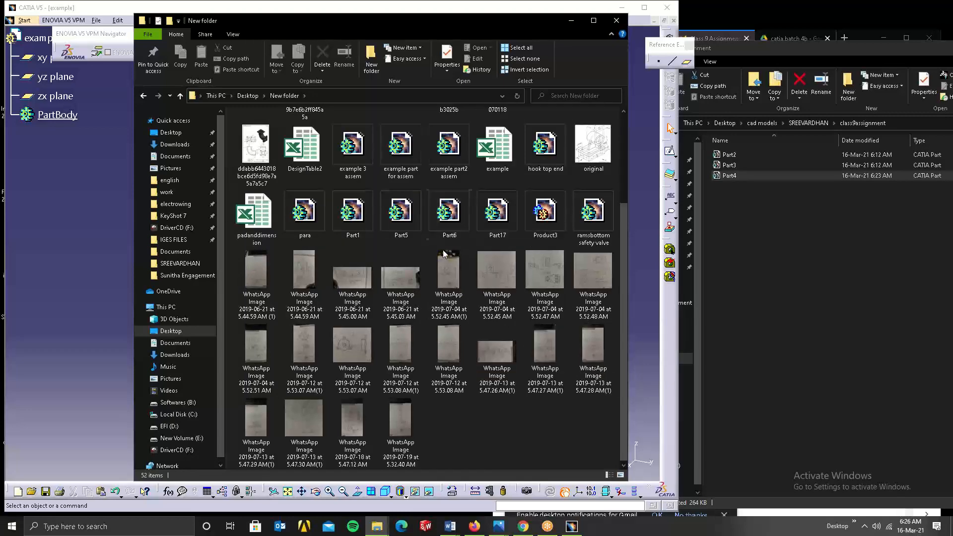
scroll(443, 254, "up", 2, "ctrl")
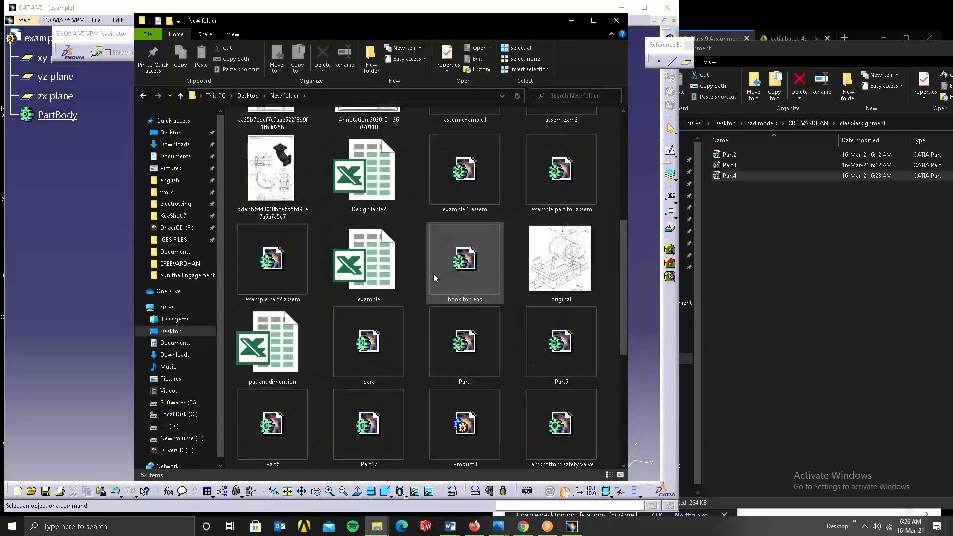
scroll(434, 273, "up", 1, "ctrl")
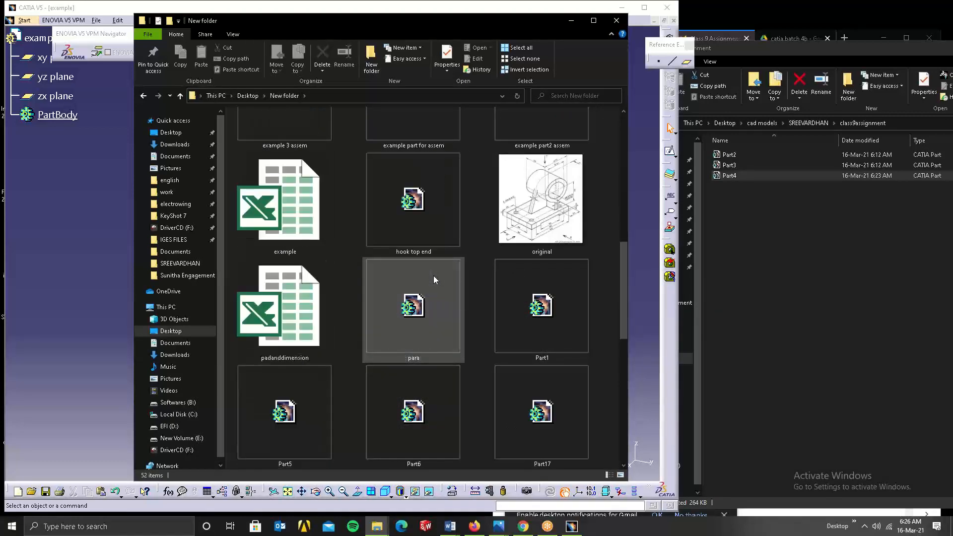
scroll(431, 291, "down", 3)
scroll(431, 291, "up", 2)
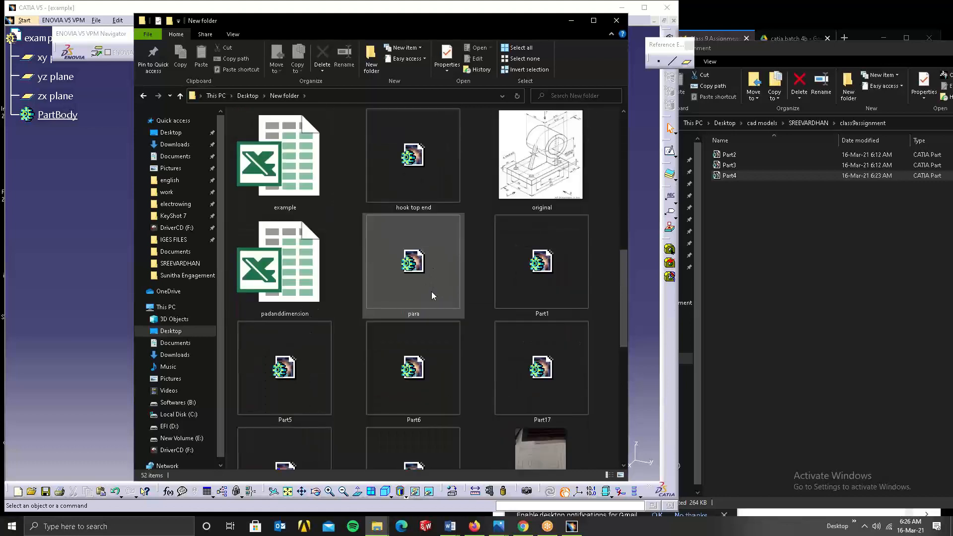
scroll(429, 292, "down", 2)
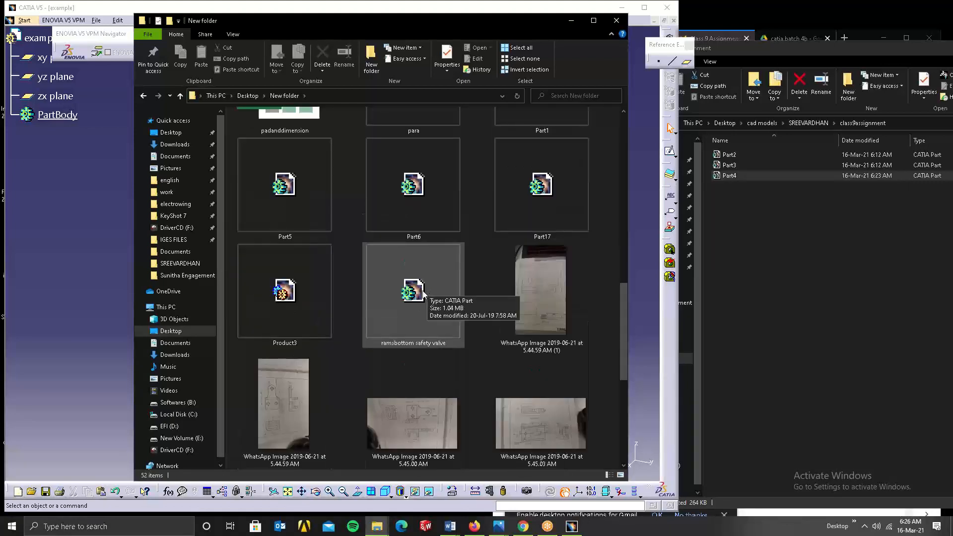
scroll(404, 313, "down", 2)
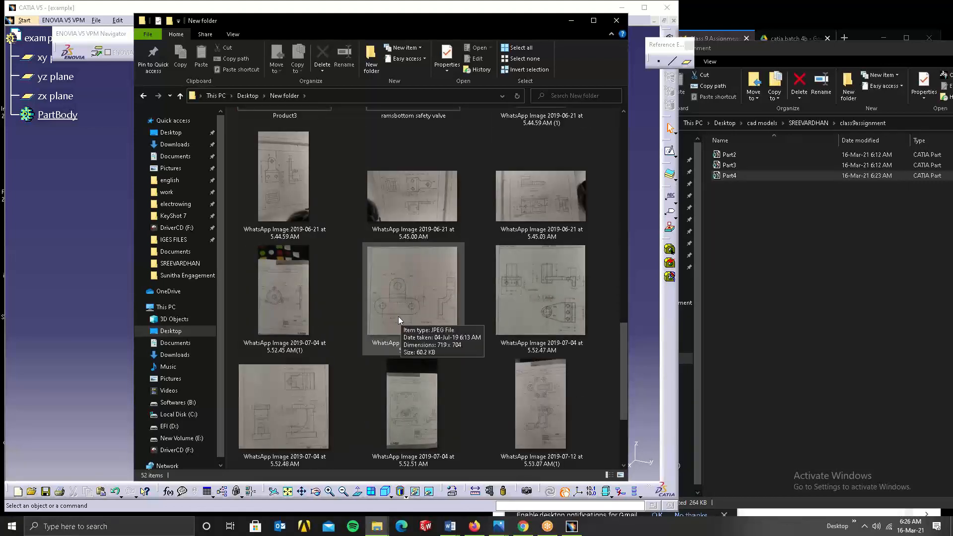
left_click(550, 203)
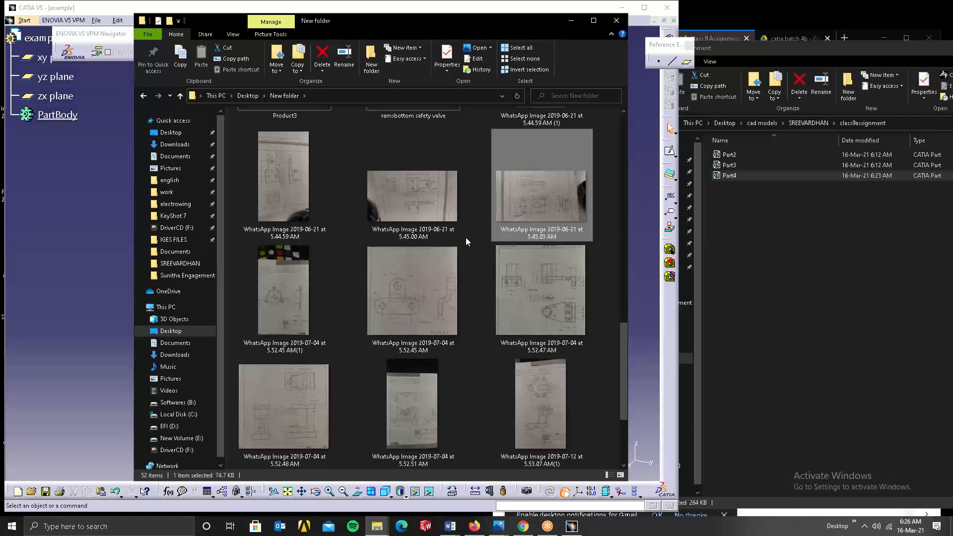
key("Return")
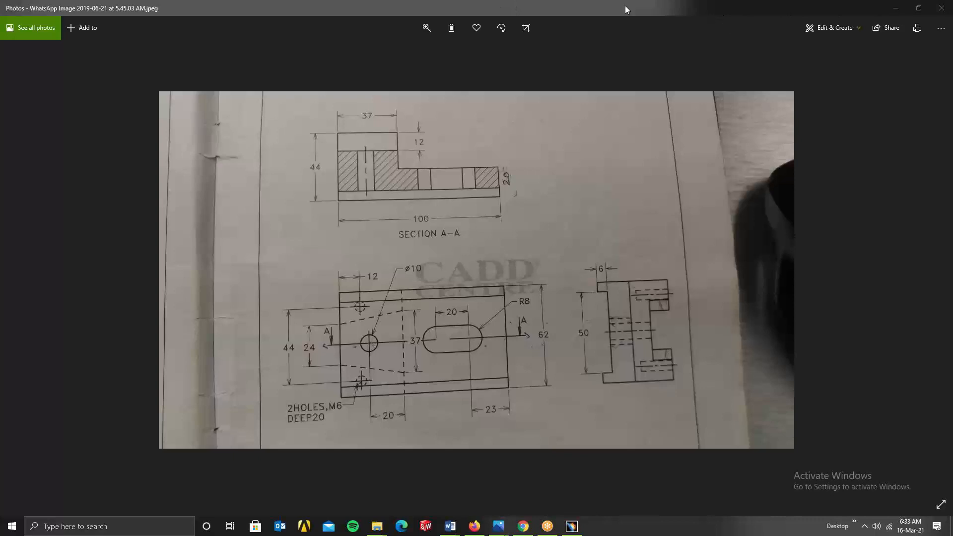
Enlarge the Part5.PNG drawing beside the empty Part1 so that its section A-A, top and side view dimensions can be read.
left_click(919, 9)
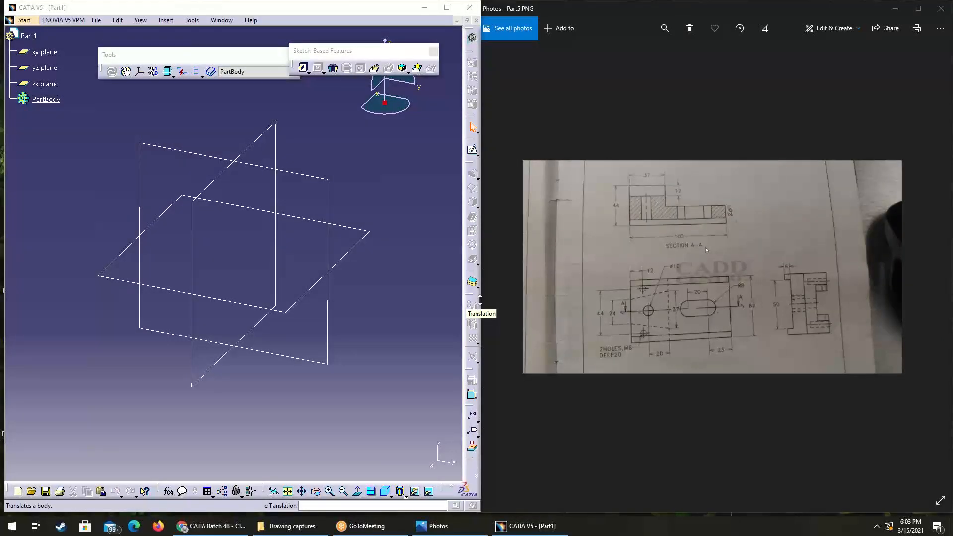
left_click(643, 305)
scroll(640, 305, "up", 1)
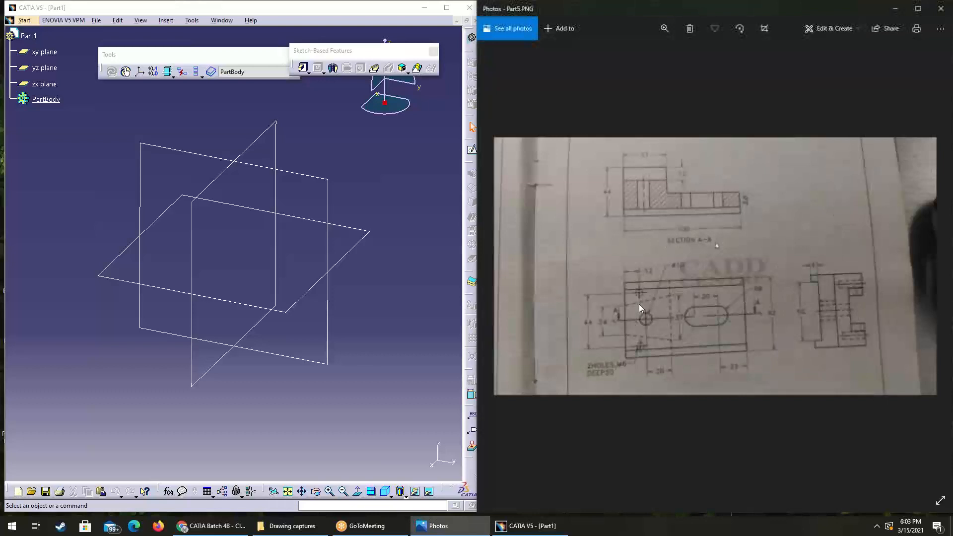
left_click(905, 25)
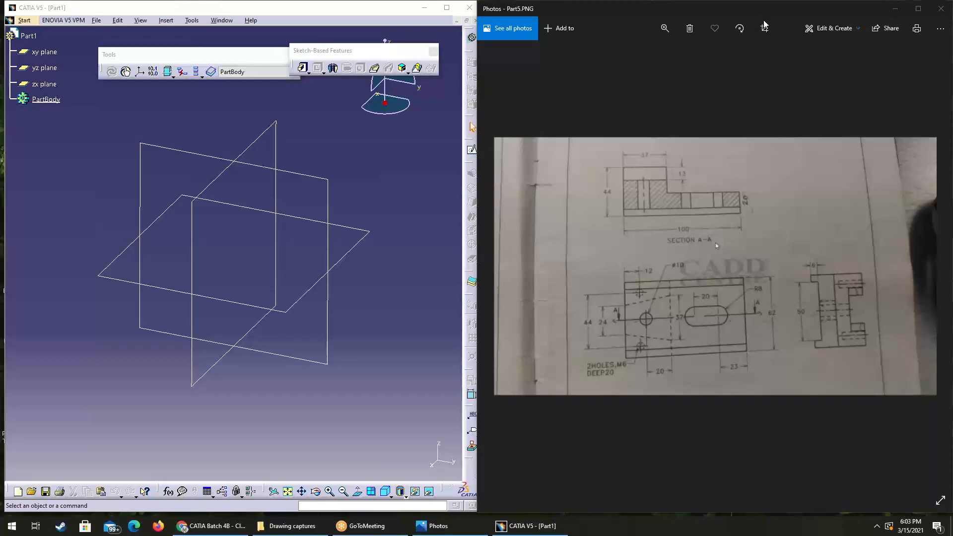
left_click(728, 270)
scroll(728, 270, "up", 3, "ctrl")
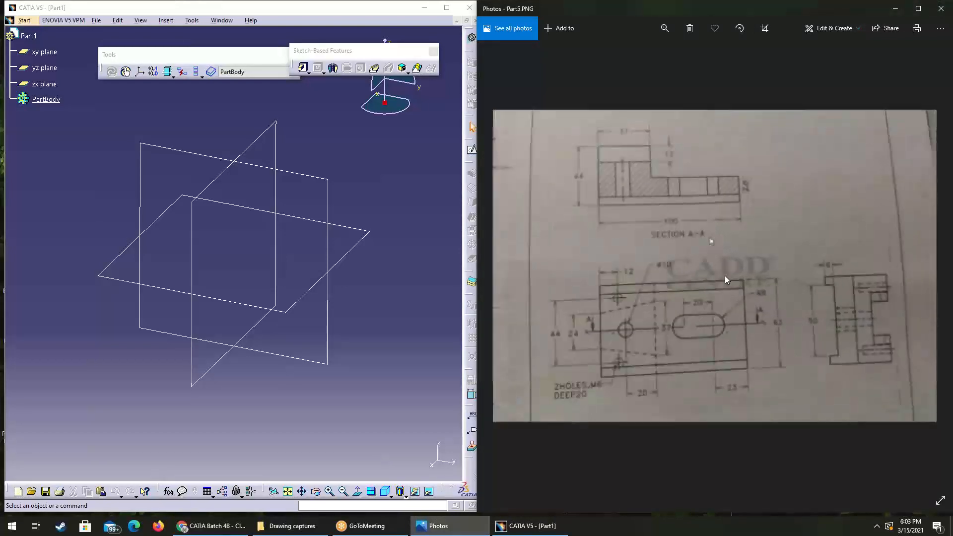
Start a sketch on the yz plane and draw a centered rectangle on the origin, about 159 mm wide and 66 mm high.
left_click(412, 192)
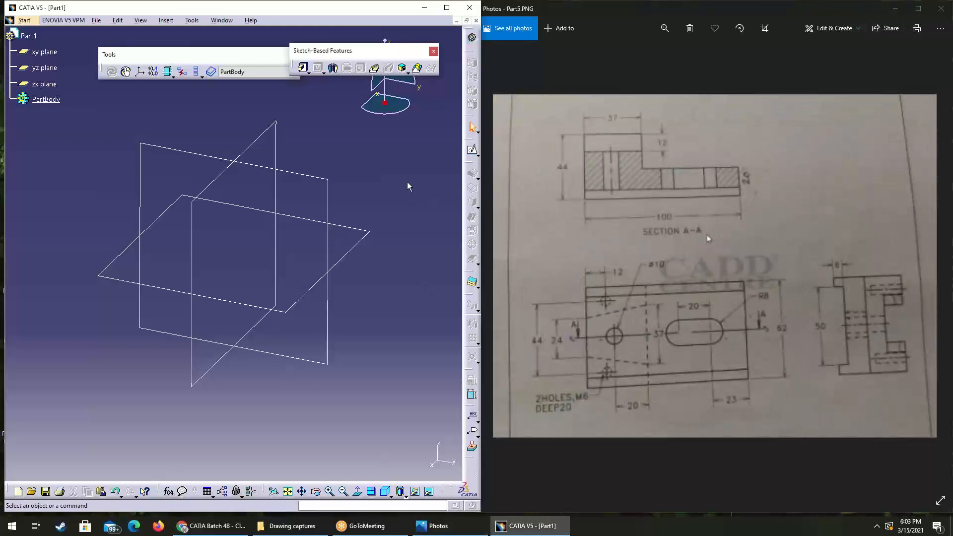
left_click_drag(227, 53, 203, 48)
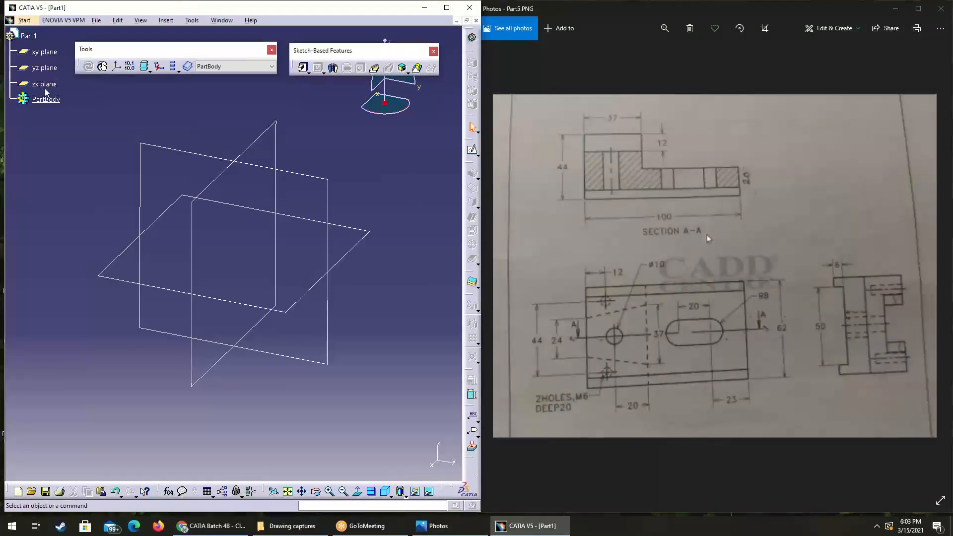
left_click(337, 181)
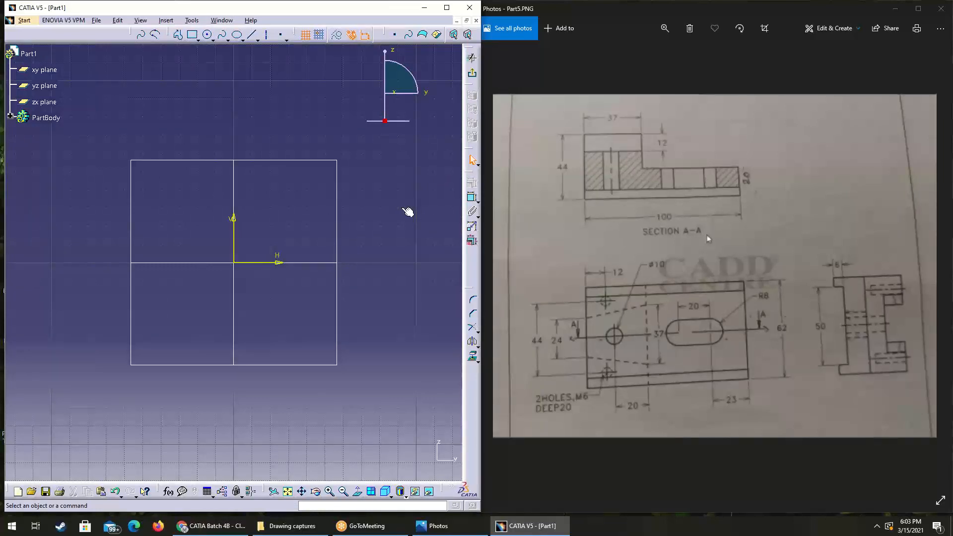
left_click(197, 41)
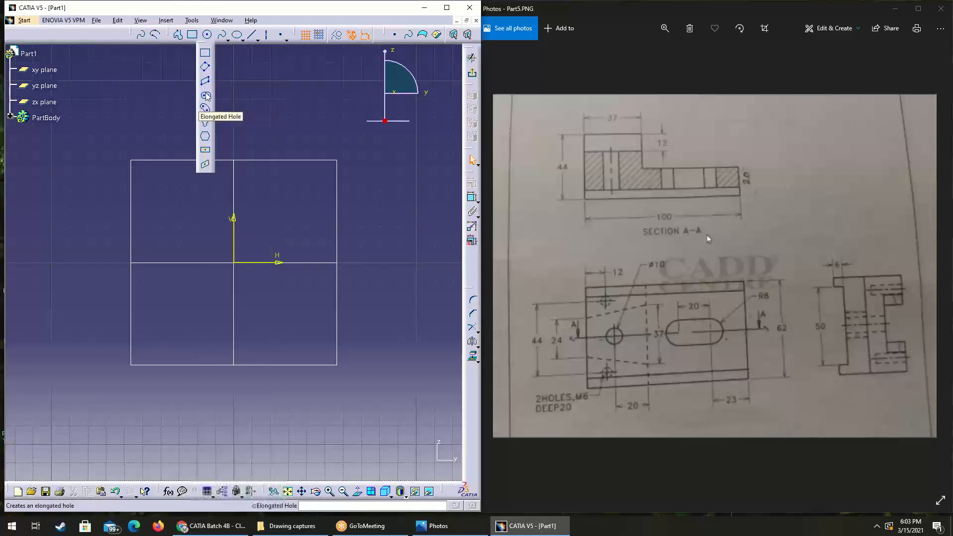
left_click(205, 149)
left_click(234, 262)
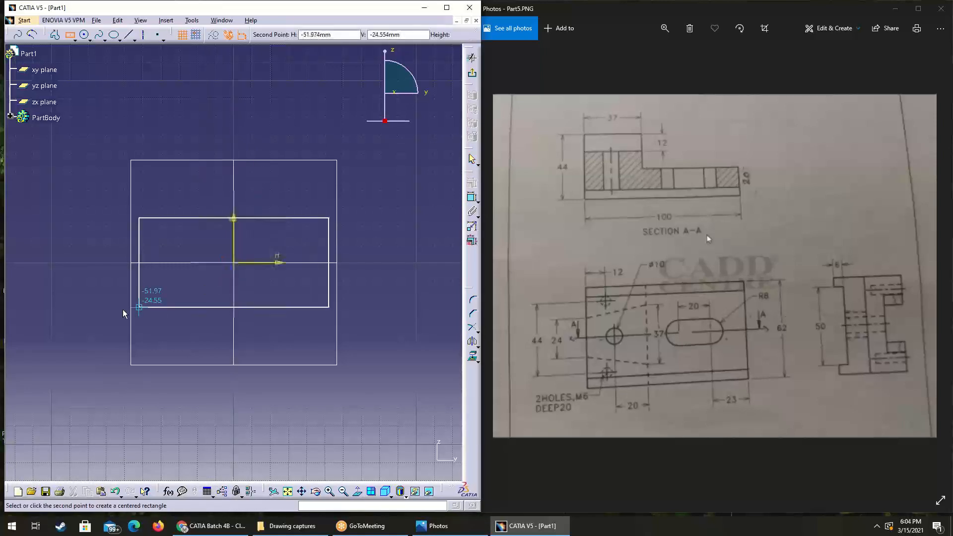
left_click(88, 323)
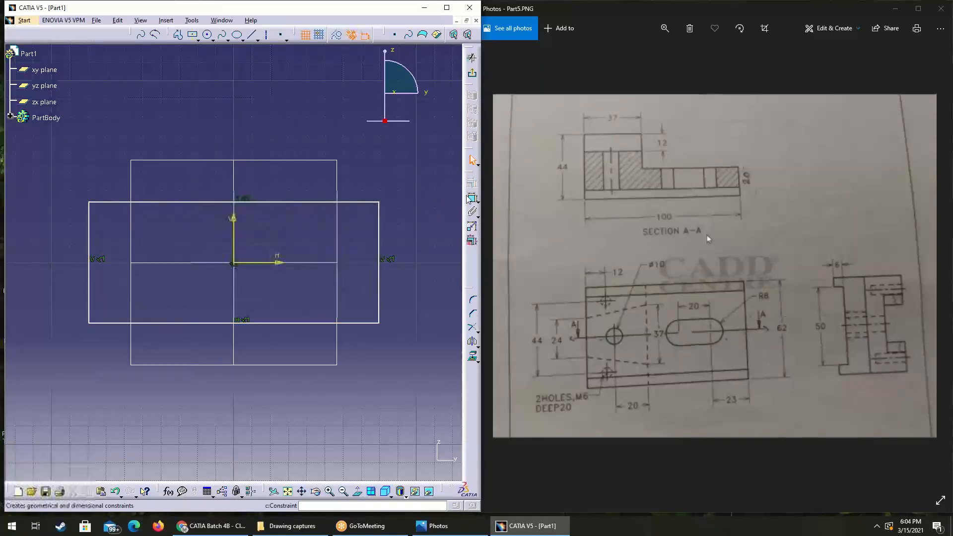
Dimension the rectangle's height and set it to 44 mm.
left_click(471, 199)
left_click(89, 239)
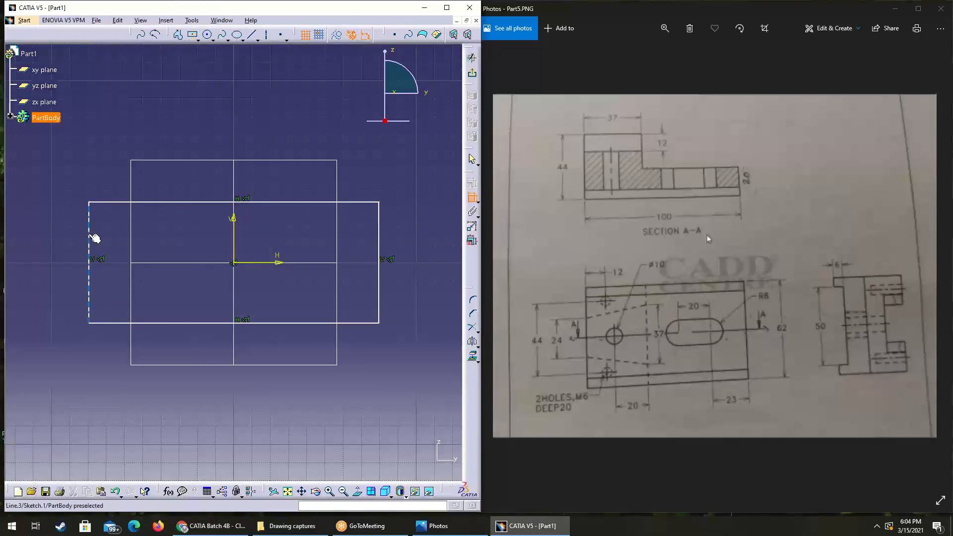
left_click(65, 238)
double_click(67, 235)
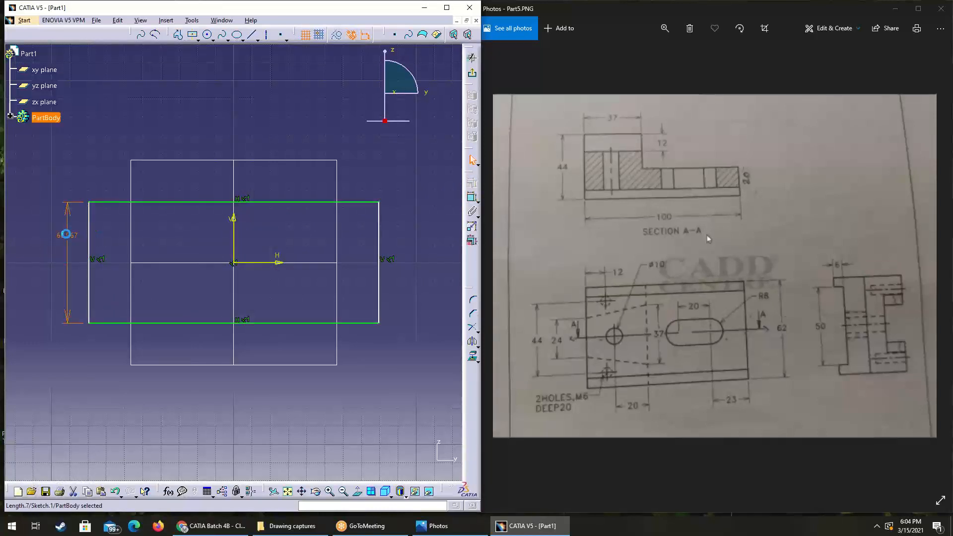
key("Return")
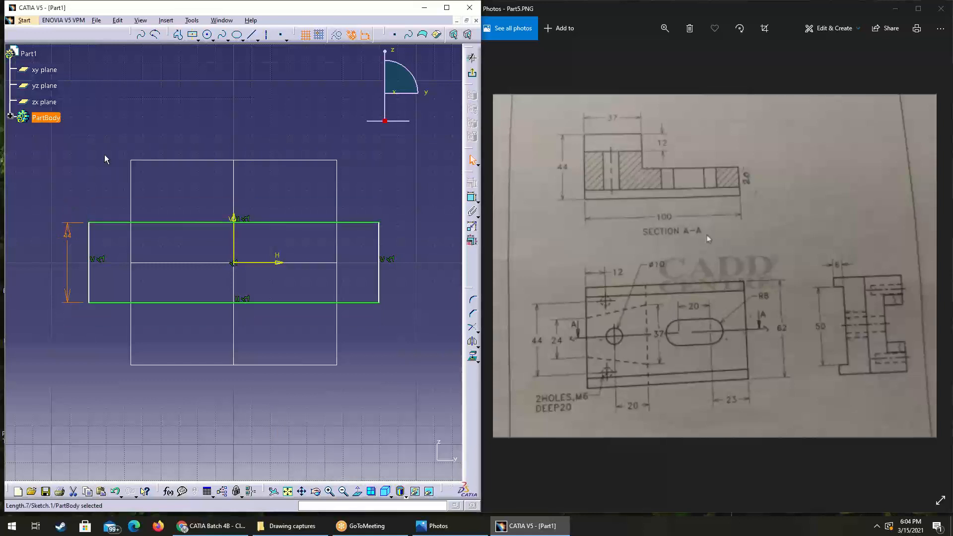
Dimension the rectangle's width and set it to 100 mm.
left_click(472, 197)
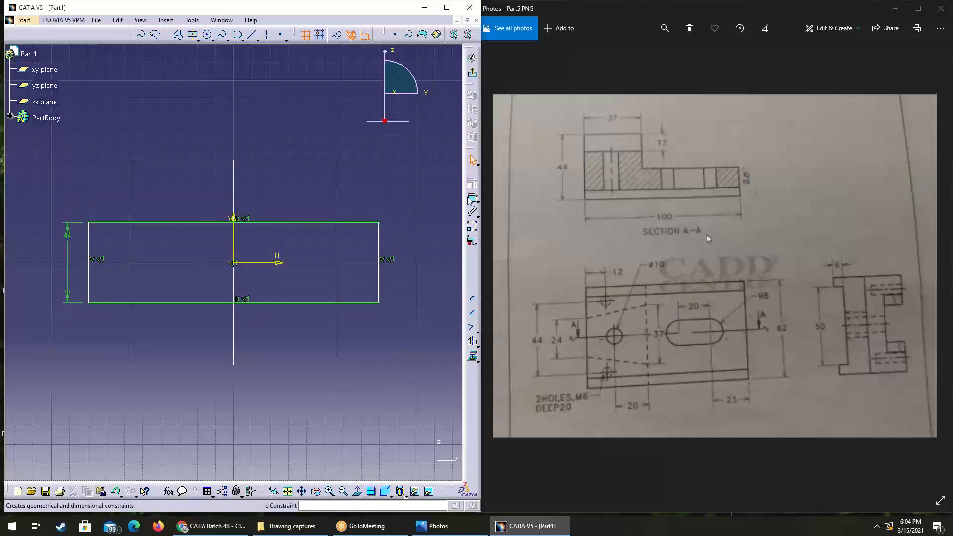
left_click(305, 302)
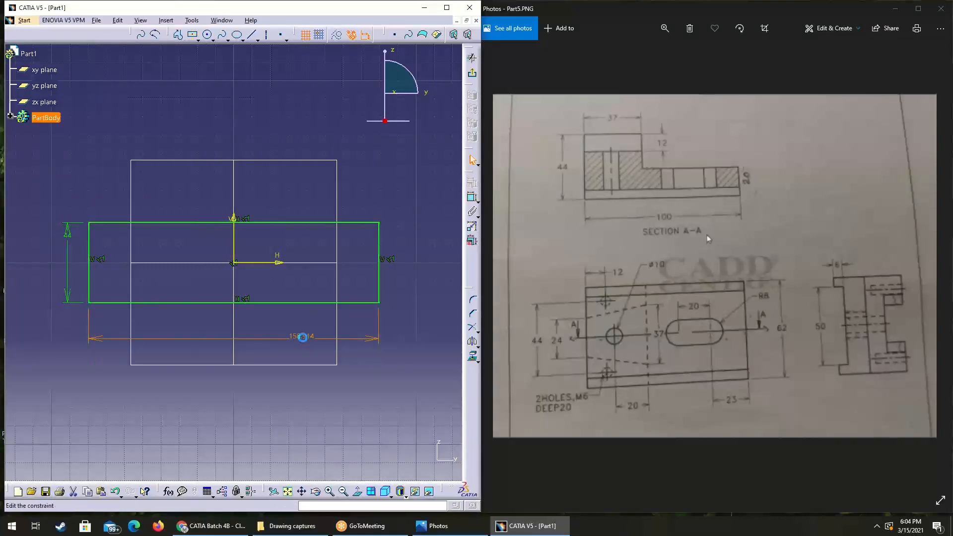
double_click(304, 337)
type("100")
key("Return")
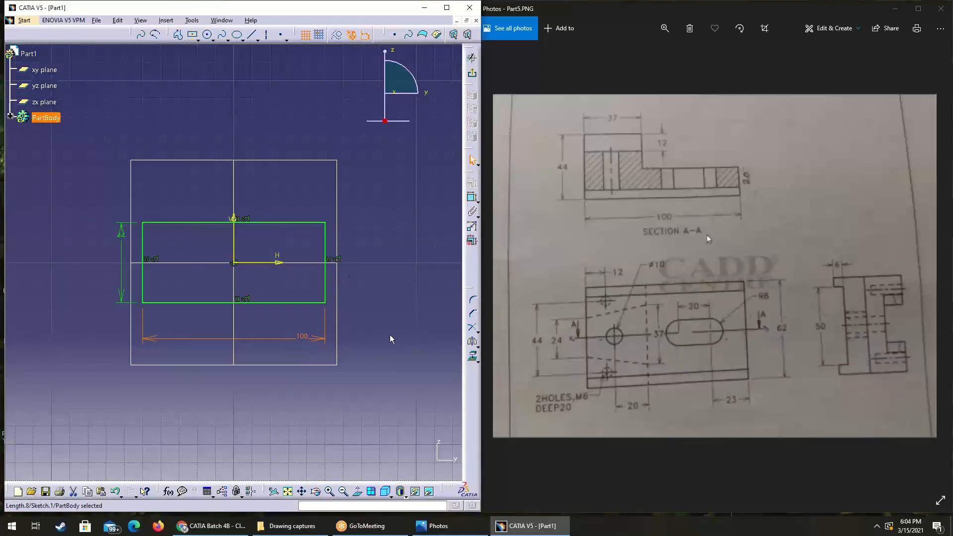
Draw a two-line notch inside the rectangle: a vertical about 28 mm long down from the top edge, then a horizontal to the right edge.
left_click(390, 339)
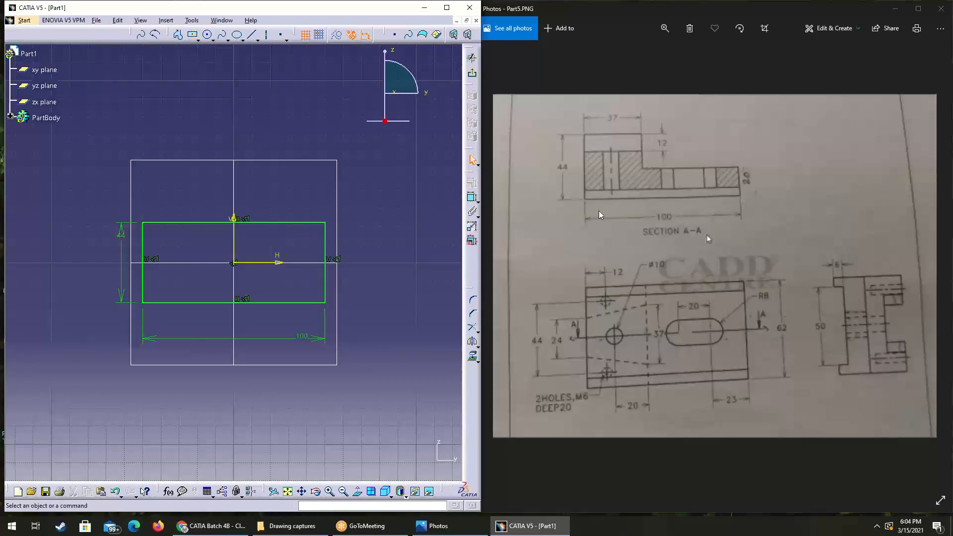
left_click(183, 34)
left_click(209, 223)
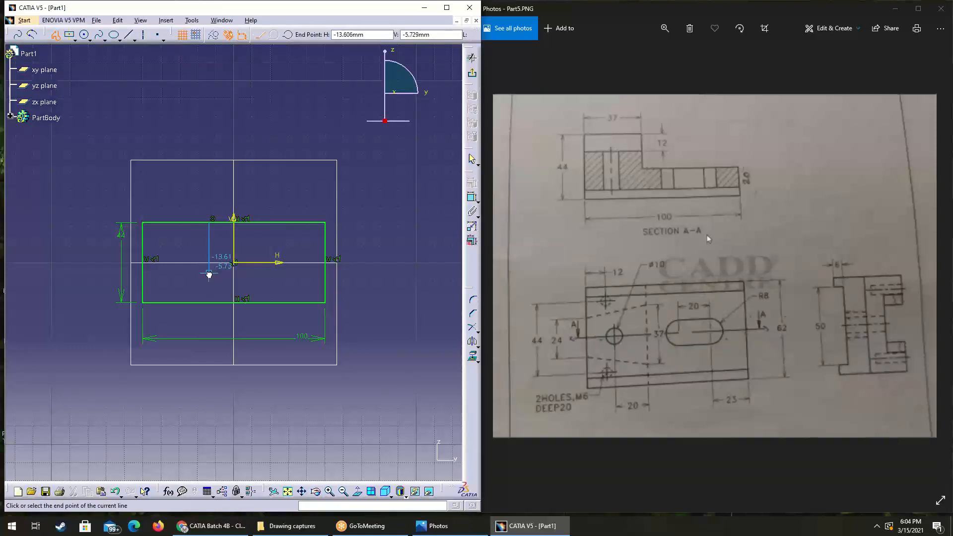
left_click(209, 272)
left_click(325, 273)
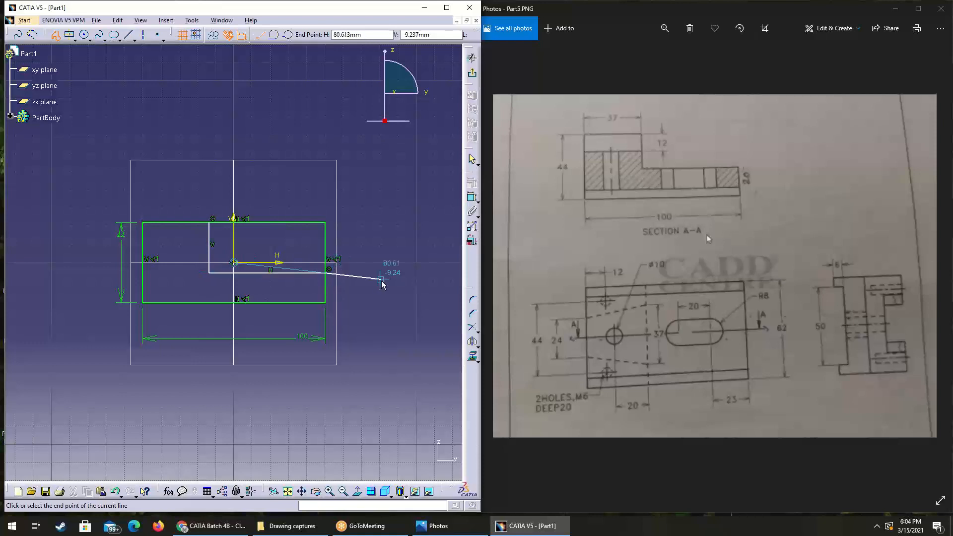
key("Escape")
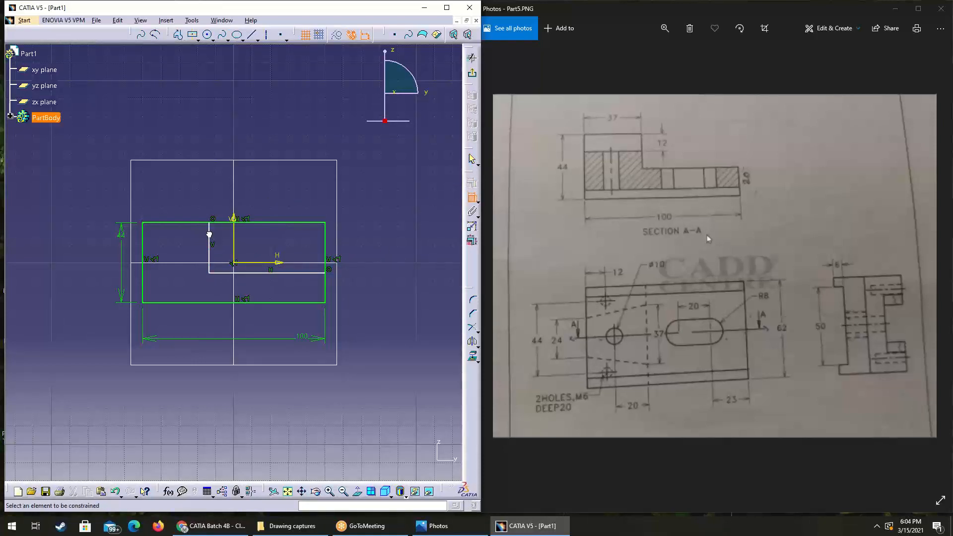
left_click(209, 233)
left_click(140, 242)
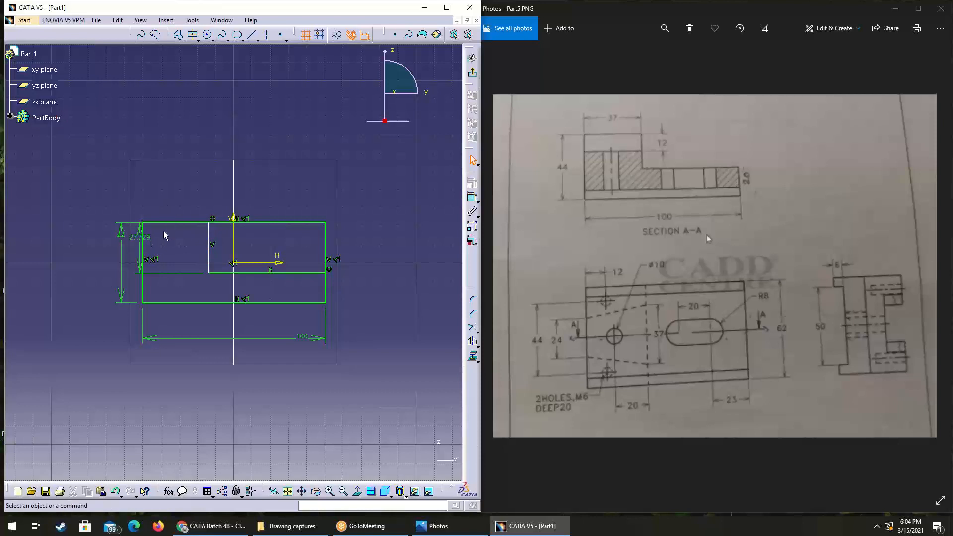
key("ctrl+z")
Dimension the notch's vertical line from the rectangle's left edge and set the distance to 37 mm.
left_click(472, 197)
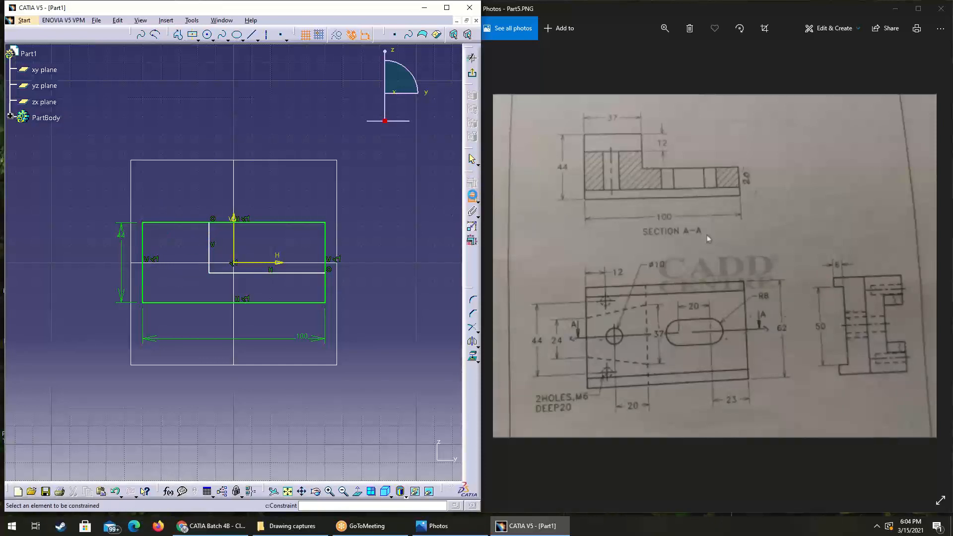
left_click(209, 239)
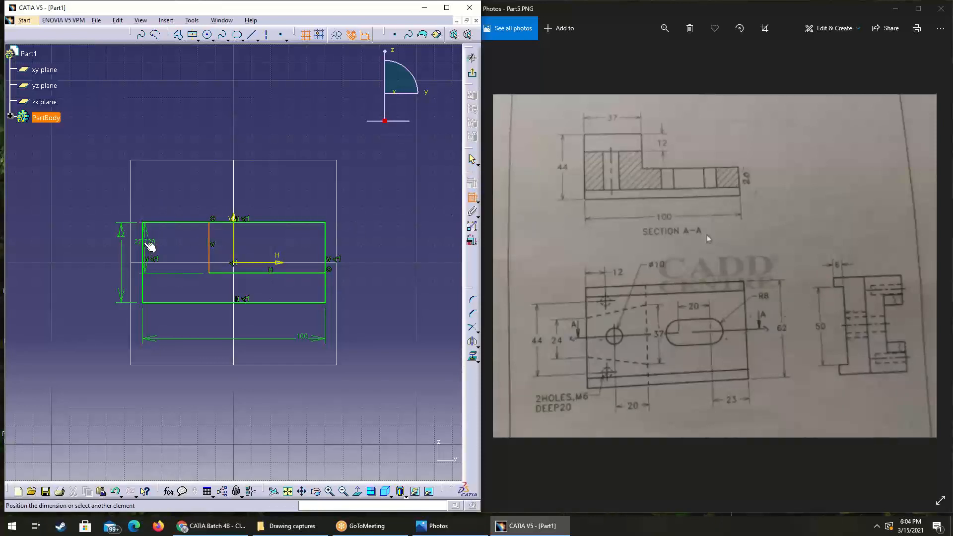
left_click(181, 198)
double_click(181, 196)
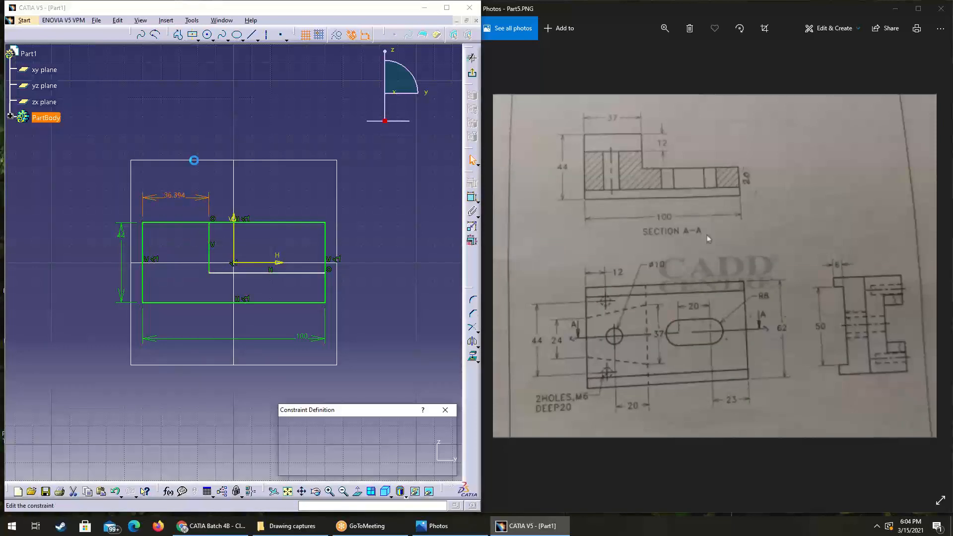
type("37")
key("Return")
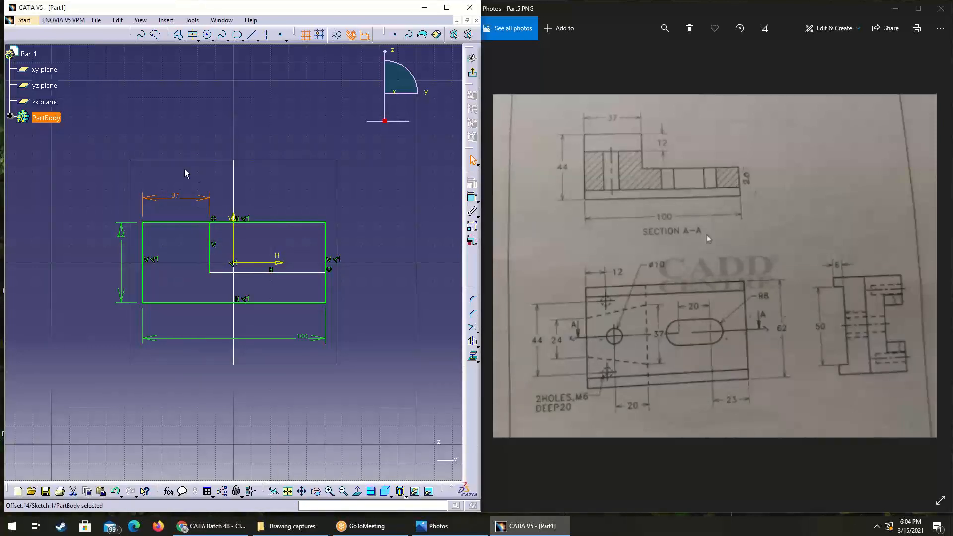
left_click(419, 222)
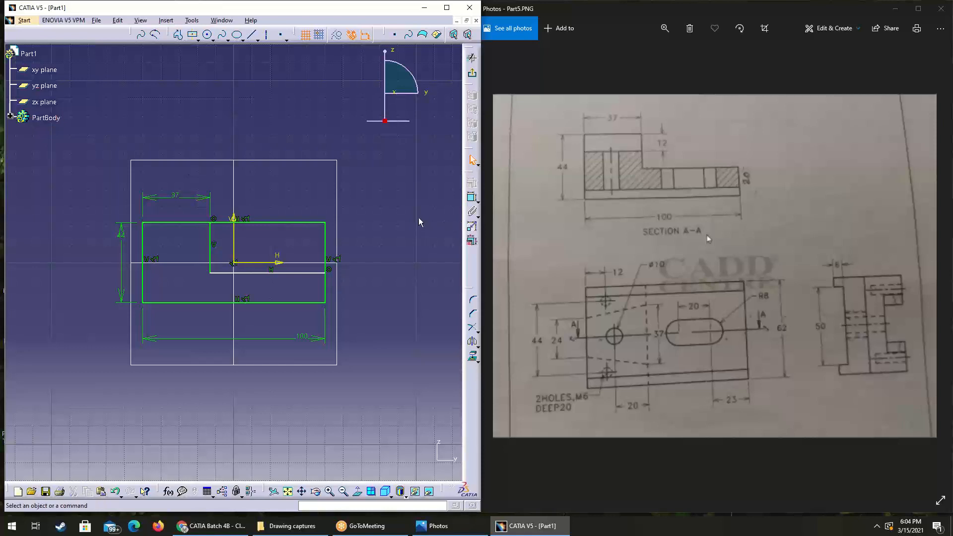
Delete the rectangle, the notch lines and all their dimensions from the sketch.
left_click(471, 197)
key("Escape")
mouse_move(394, 345)
left_mouse_down()
mouse_move(123, 173)
mouse_move(100, 167)
left_mouse_up()
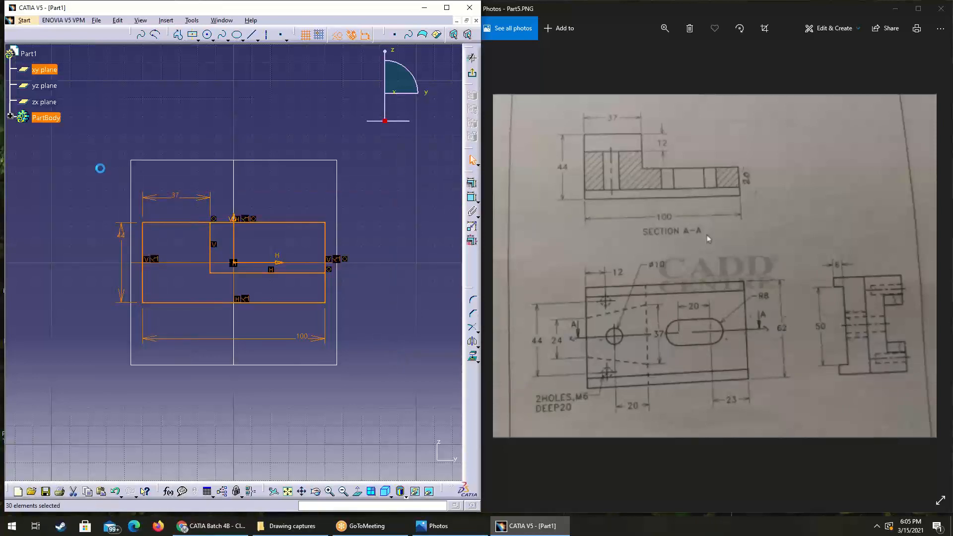
key("Delete")
left_click(177, 35)
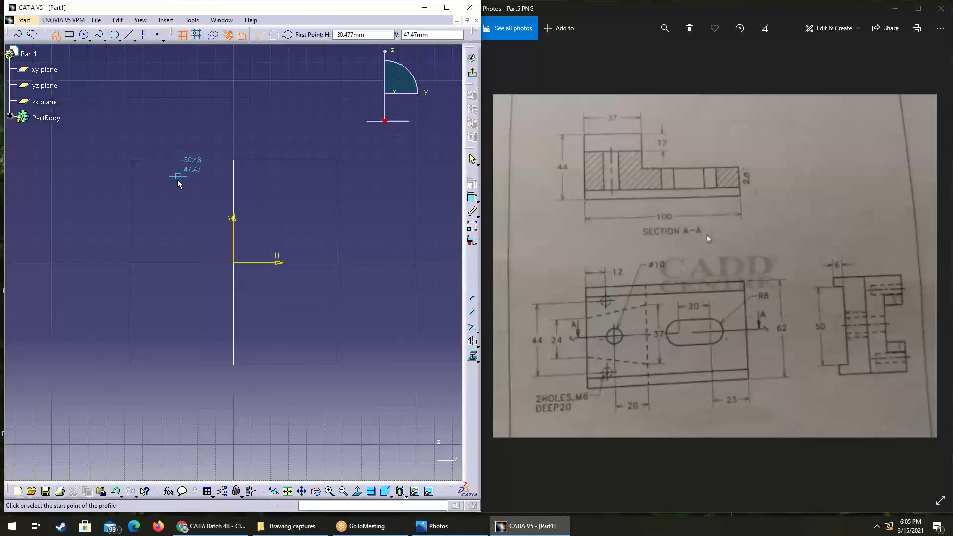
left_click(166, 207)
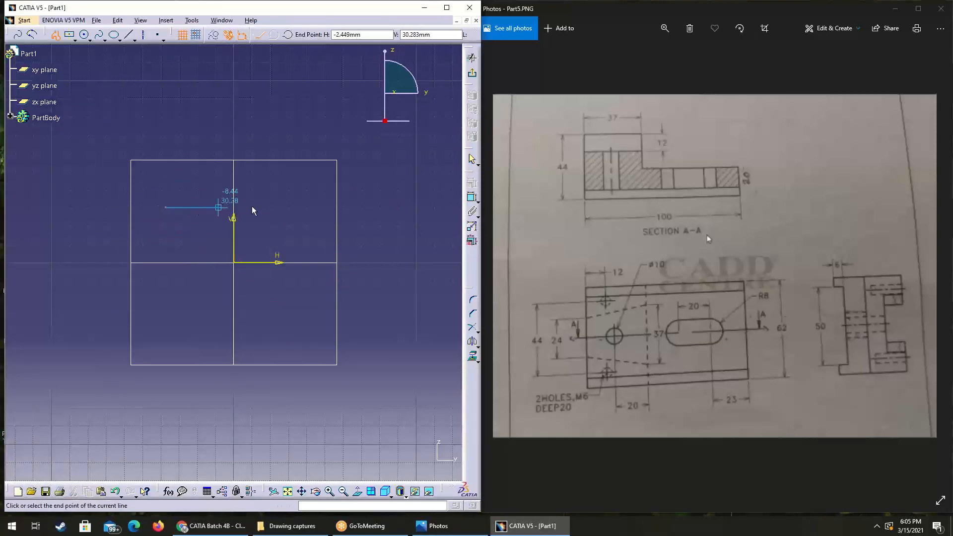
left_click(233, 207)
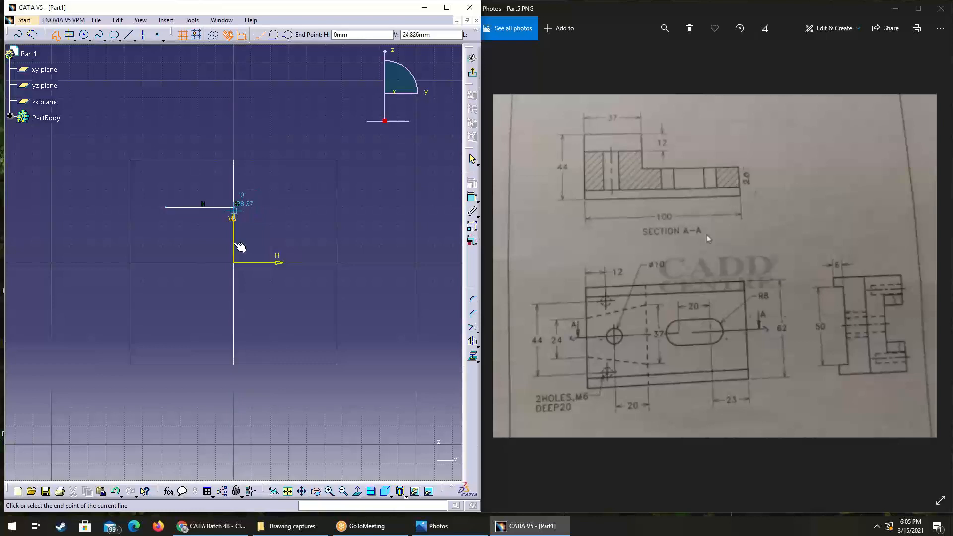
left_click(235, 263)
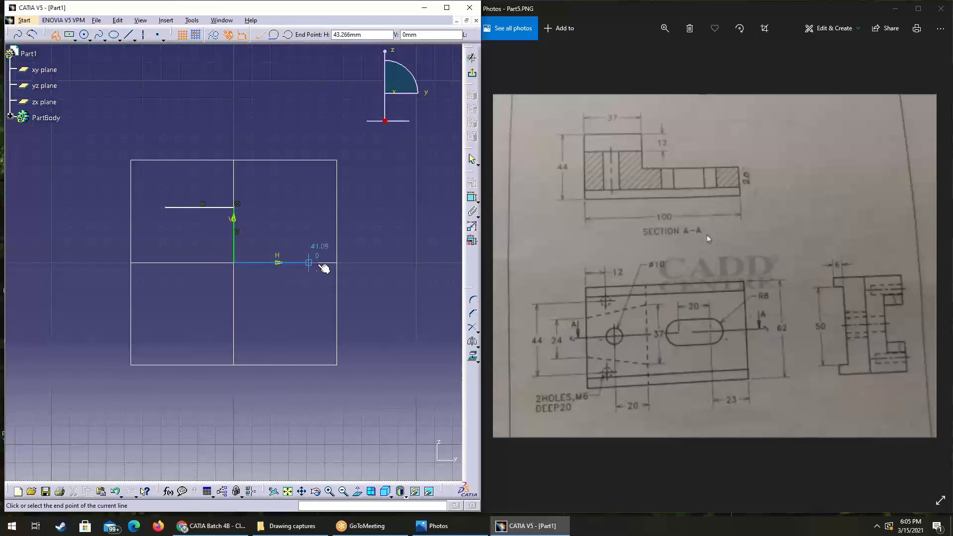
key("Escape")
left_click(239, 167)
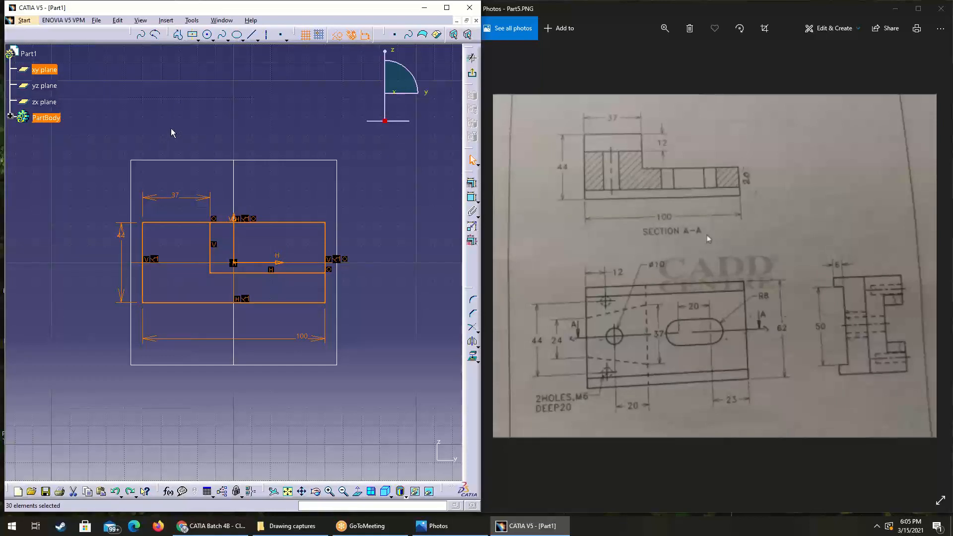
Clear all geometry from the sketch and draw a closed L-shaped profile, its top edge about 32 mm and right edge about 20 mm long.
key("Delete")
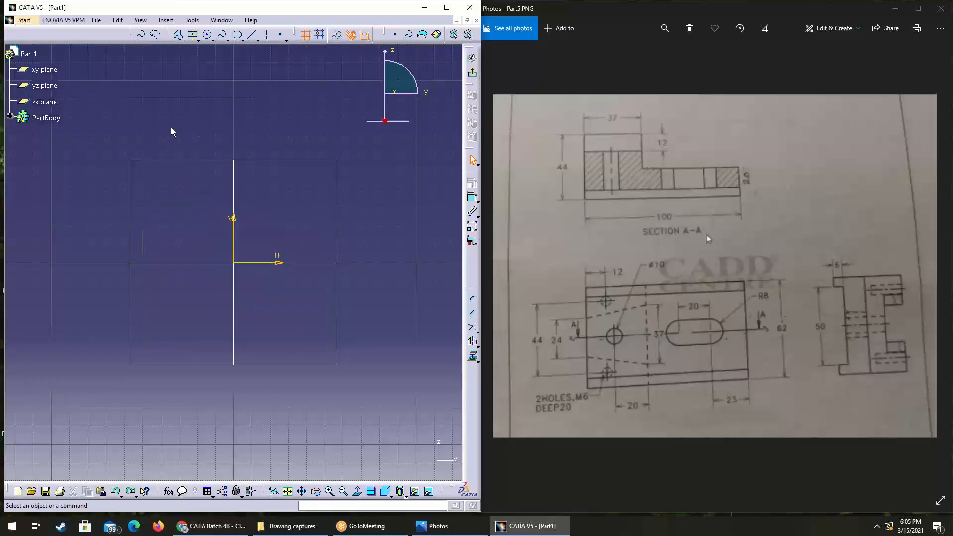
left_click(177, 34)
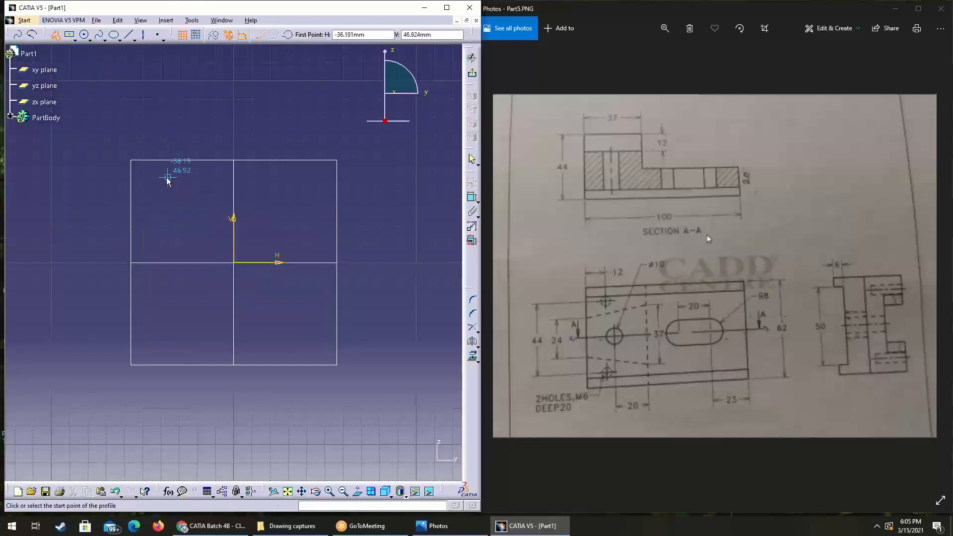
left_click(148, 180)
left_click(207, 182)
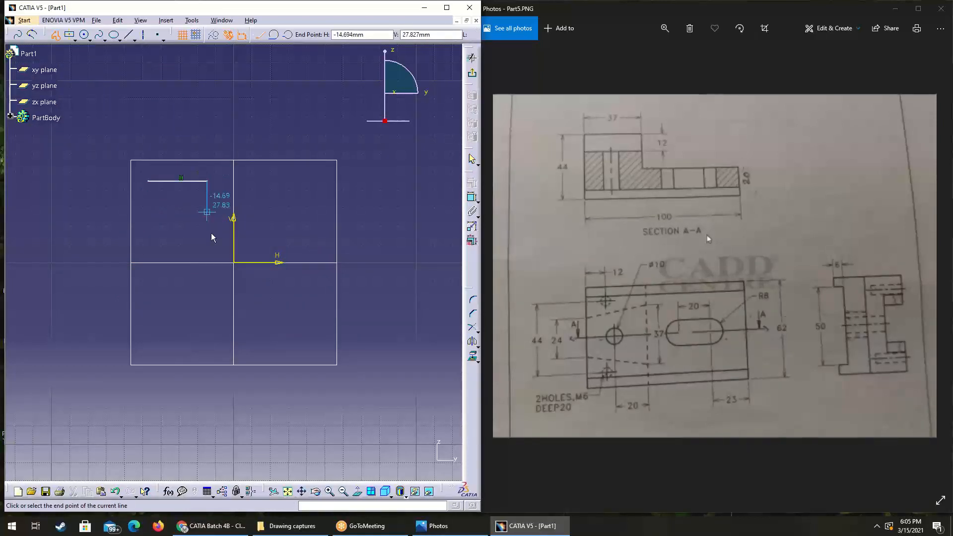
left_click(207, 240)
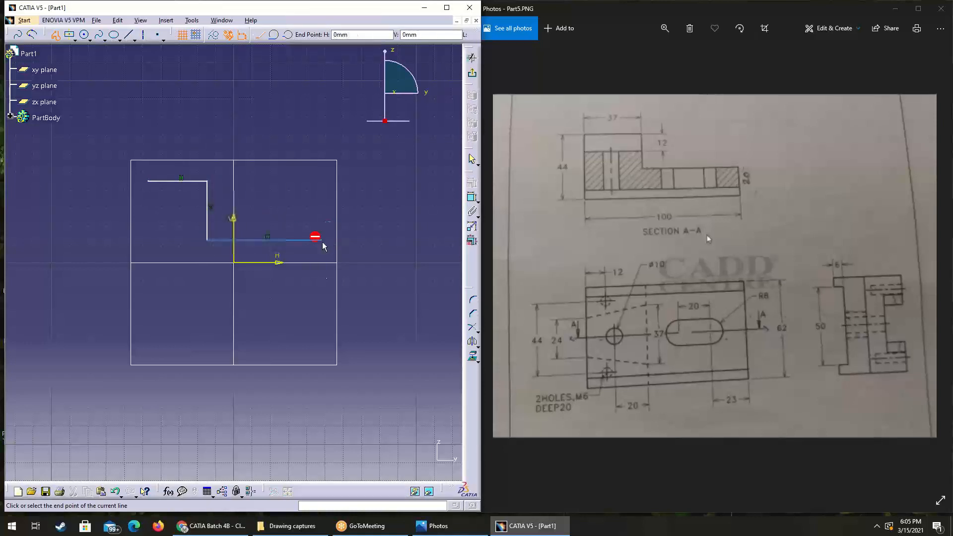
left_click(321, 240)
left_click(321, 276)
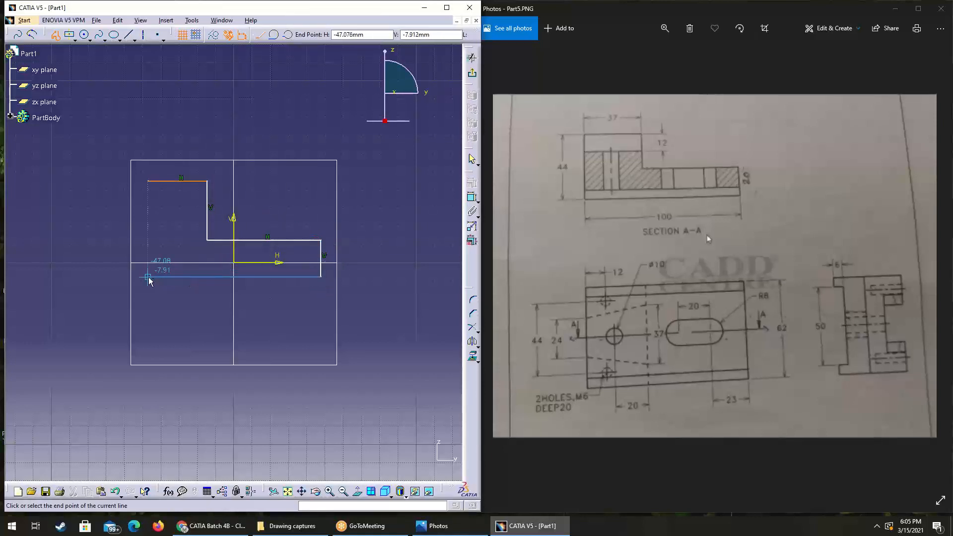
left_click(148, 276)
left_click(149, 181)
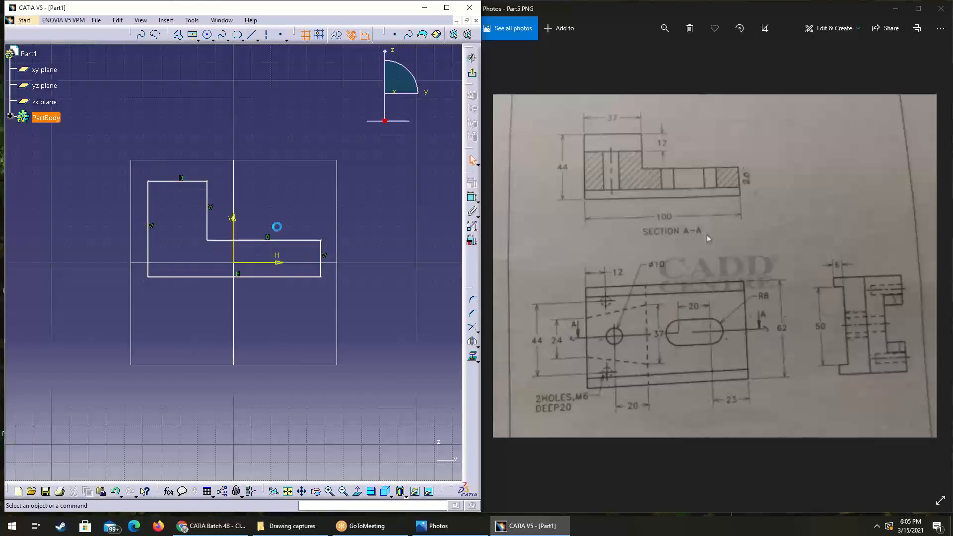
Dimension the L-profile's top edge and set its length to 37 mm.
left_click(471, 197)
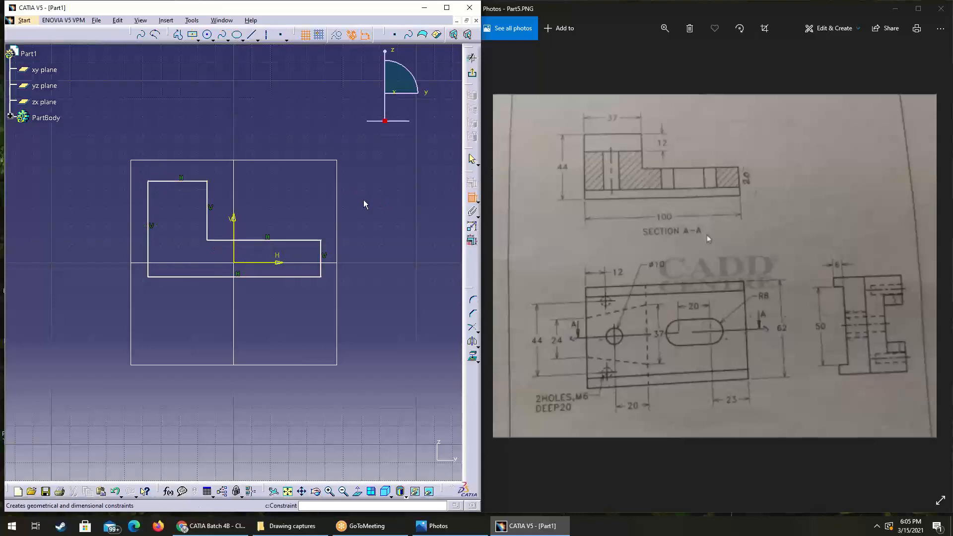
left_click(170, 182)
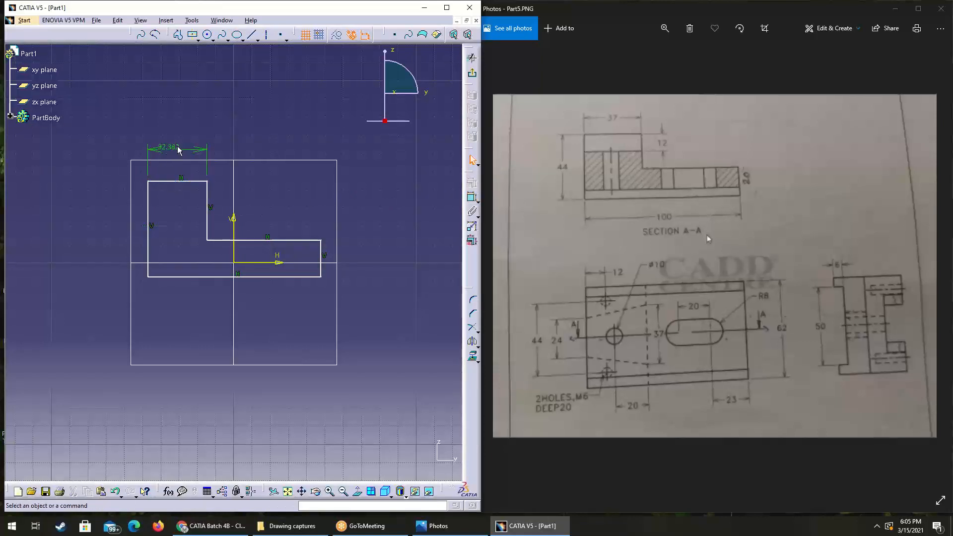
left_click(198, 151)
double_click(171, 147)
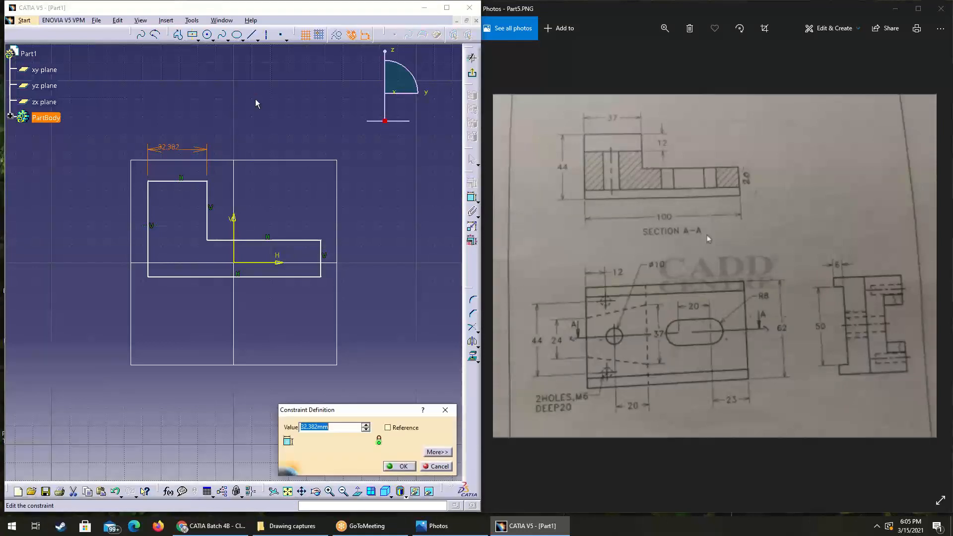
type("37")
key("Return")
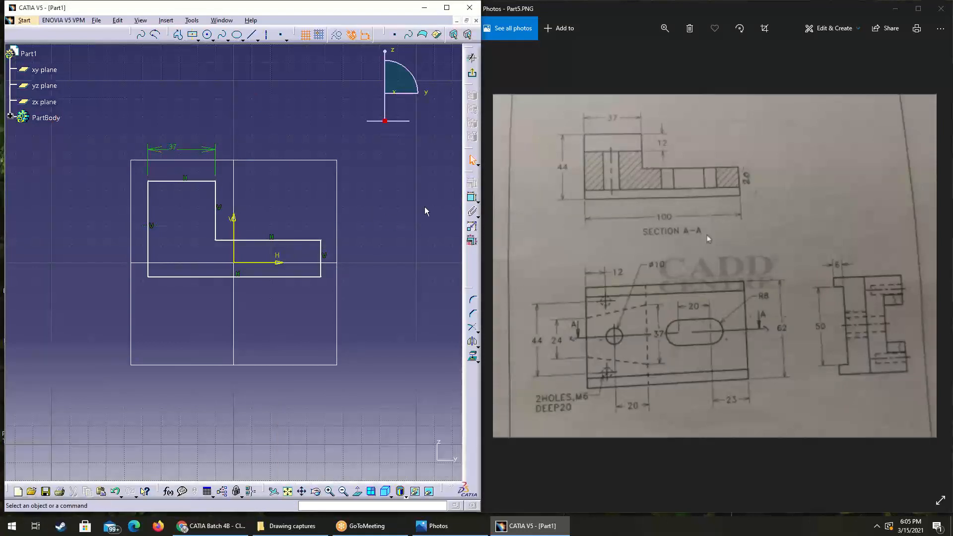
Dimension the L-profile's short right edge and set its height to 20 mm.
left_click(468, 199)
left_click(325, 262)
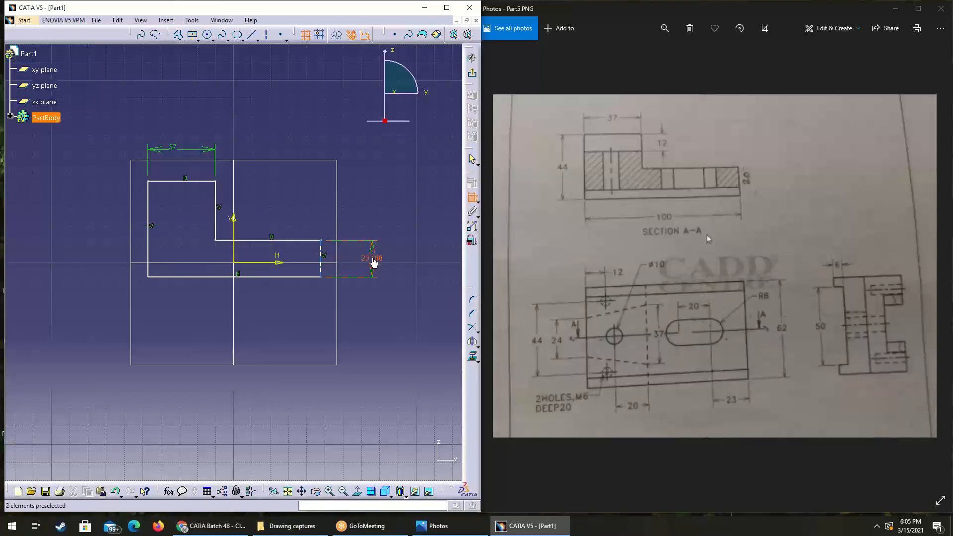
double_click(372, 262)
type("20.188mm")
key("Return")
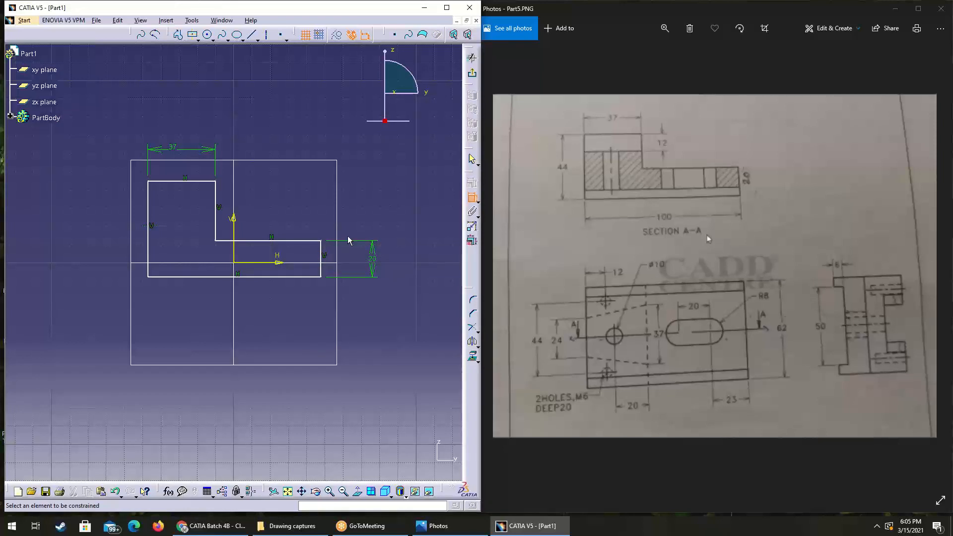
Dimension the L-profile's bottom edge and set its length to 100 mm.
left_click(255, 278)
left_click(257, 300)
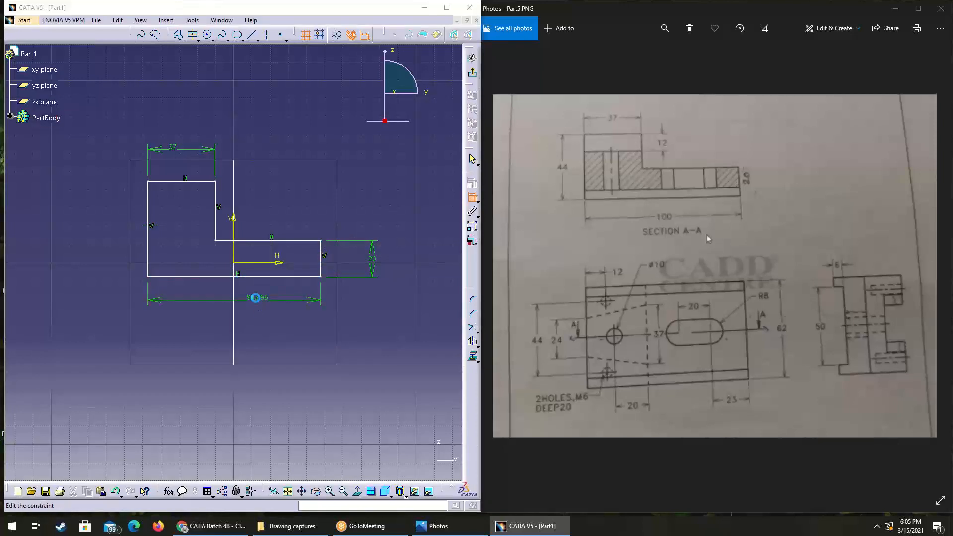
double_click(256, 297)
type("100")
key("Return")
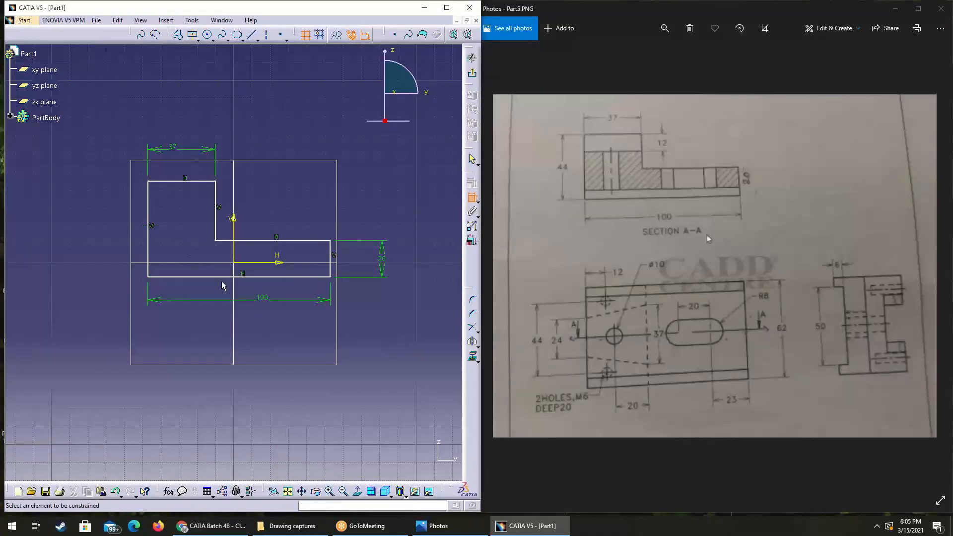
Dimension the L-profile's left edge and set its height to 44 mm.
left_click(148, 217)
left_click(99, 221)
double_click(102, 218)
type("44")
key("Return")
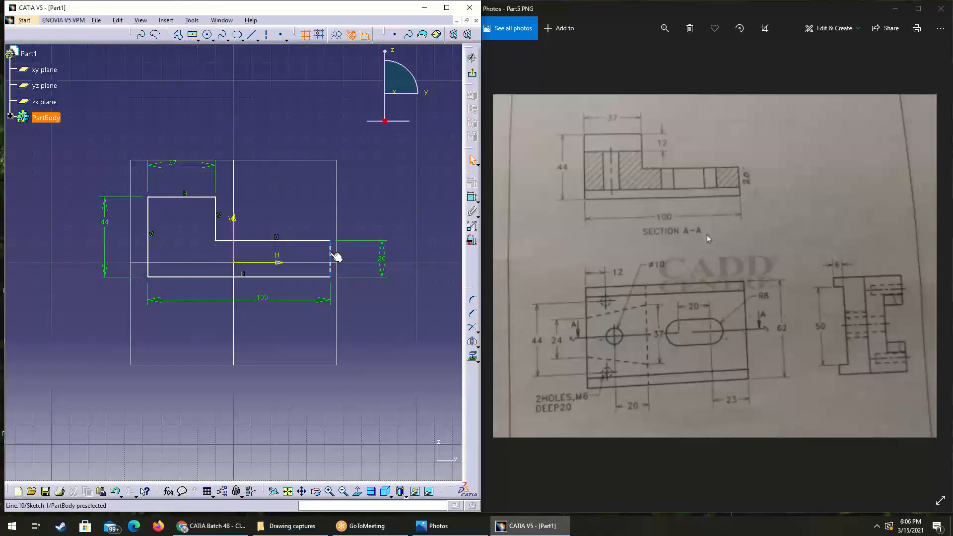
Constrain the L-profile's left and right edges symmetric about the vertical sketch axis.
left_click(468, 197)
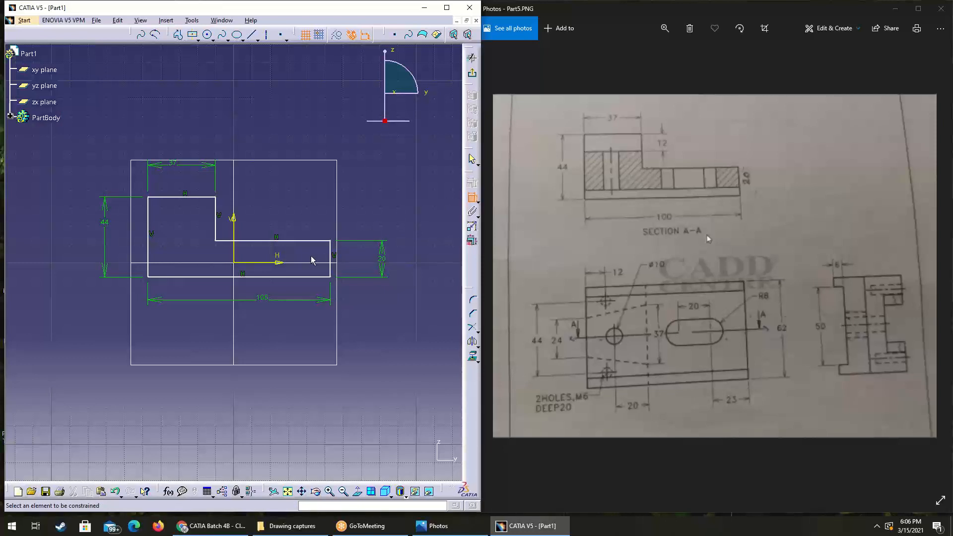
left_click(330, 256)
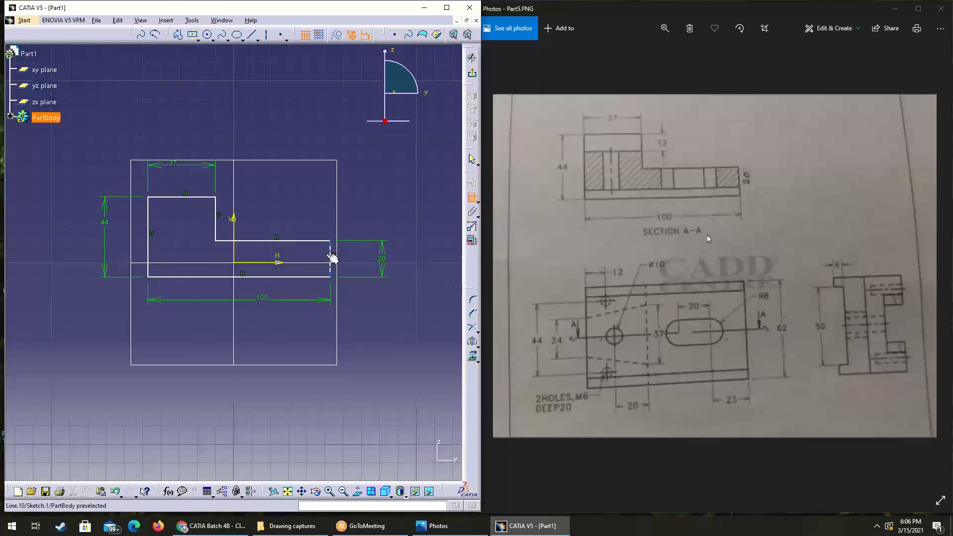
left_click(148, 256)
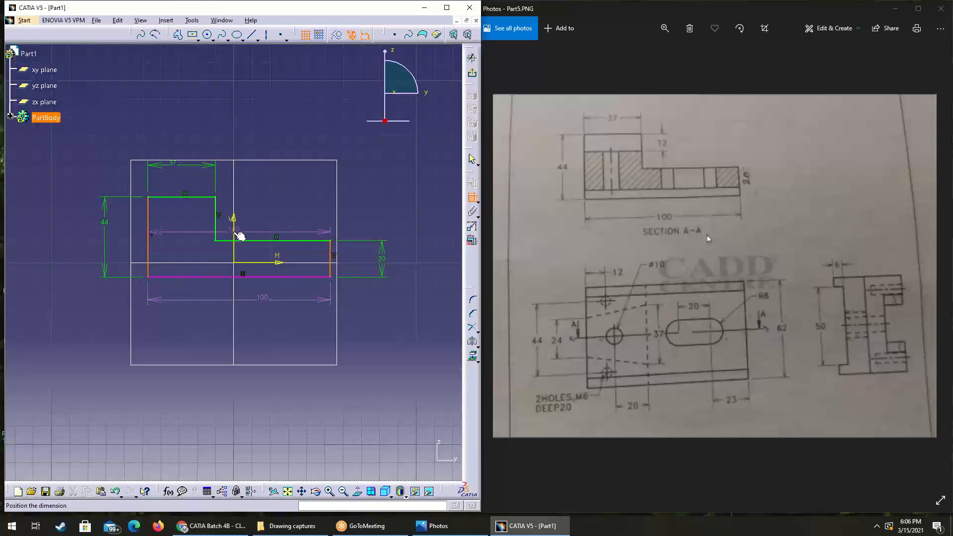
right_click(220, 256)
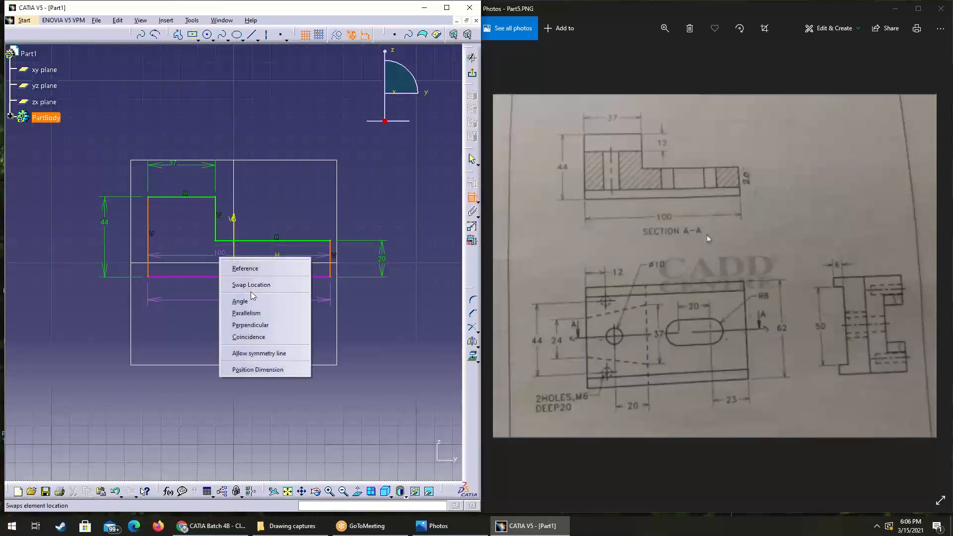
left_click(279, 353)
left_click(234, 231)
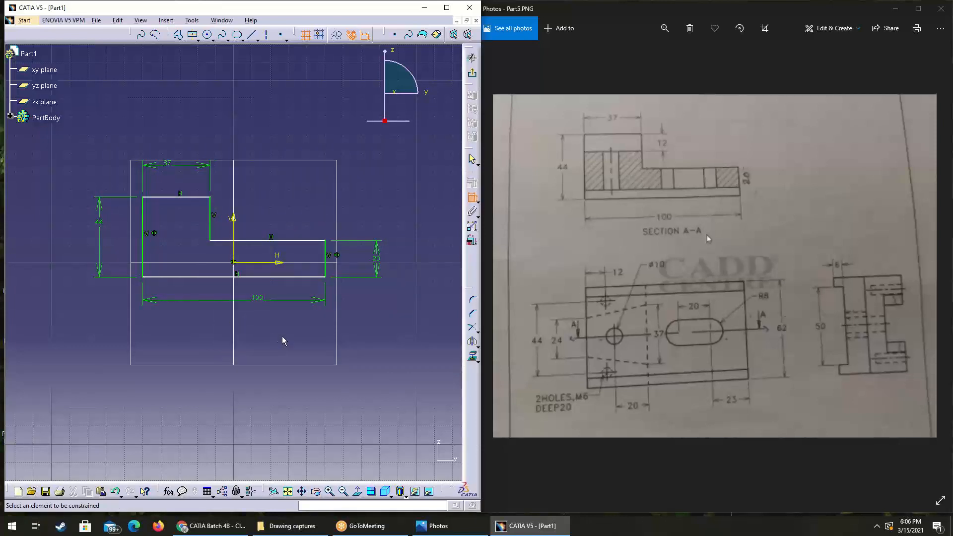
Constrain the L-profile's lower step edge and bottom edge symmetric about the horizontal sketch axis.
left_click(298, 243)
left_click(289, 277)
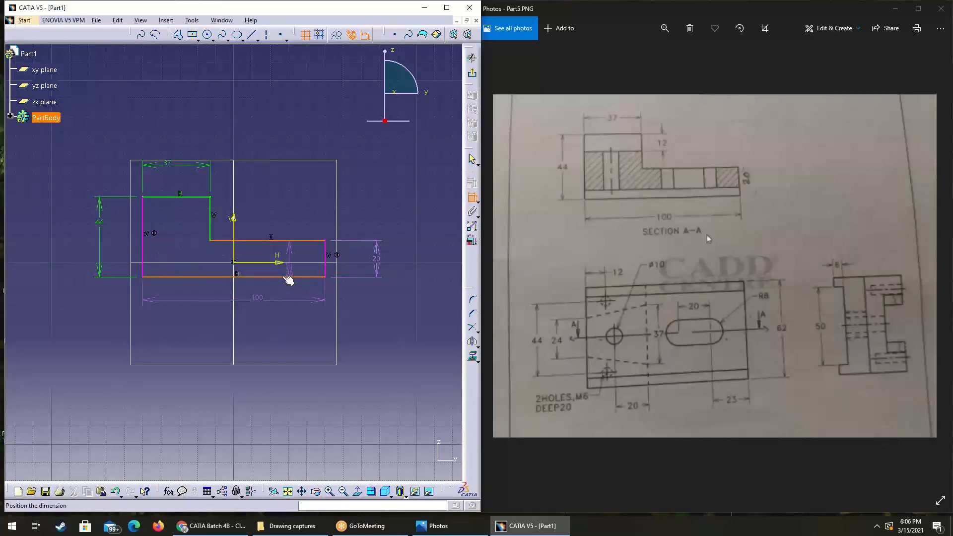
right_click(252, 269)
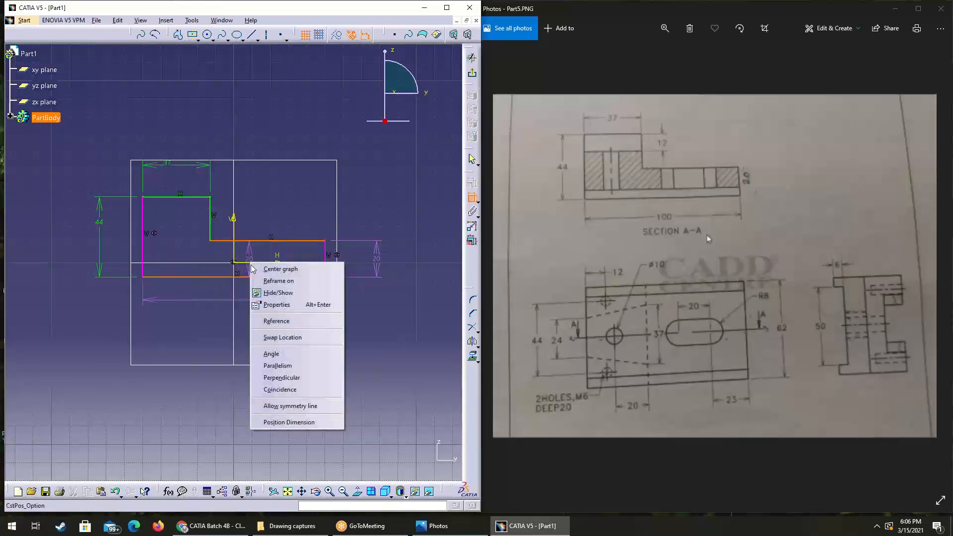
left_click(298, 405)
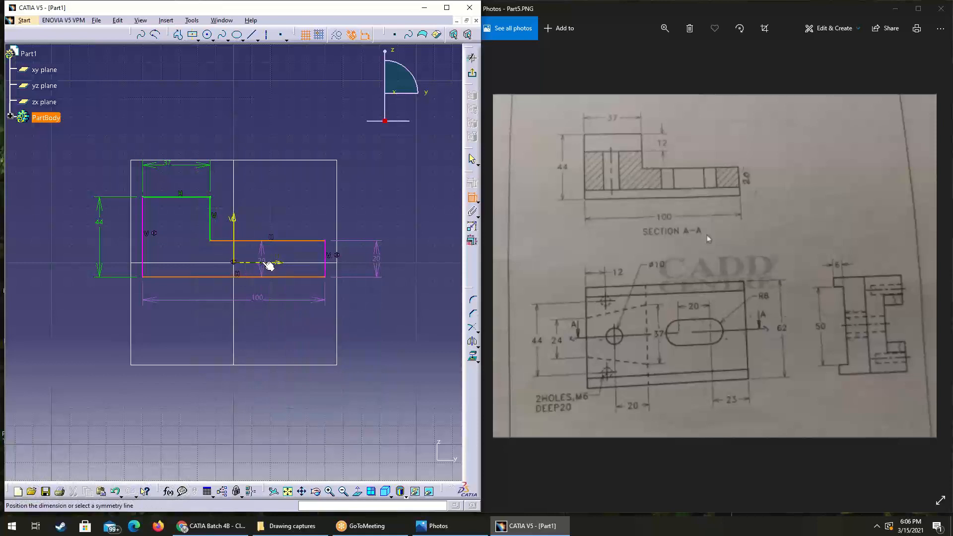
left_click(268, 263)
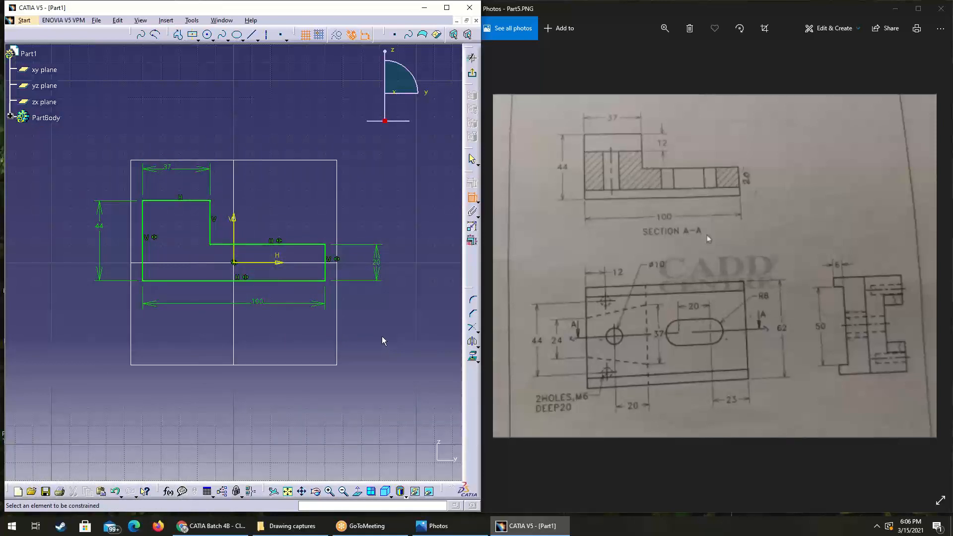
left_click(471, 196)
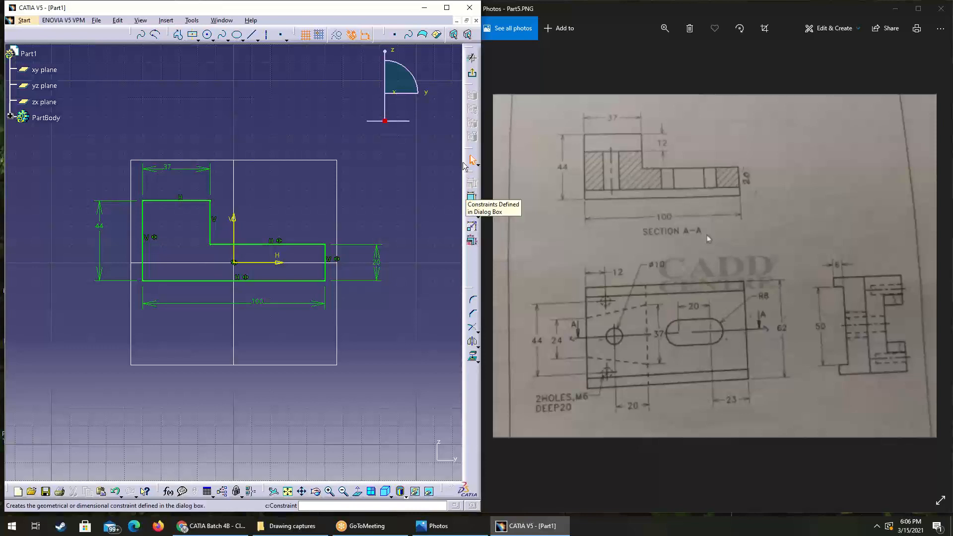
Exit the sketch and pad the L-profile with mirrored extent and a length of 62/2 mm.
left_click(472, 77)
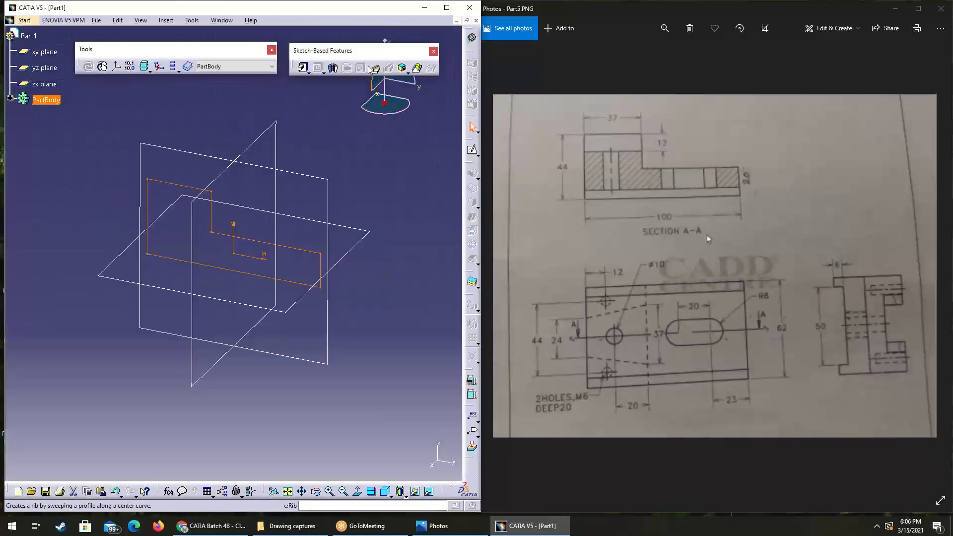
left_click(304, 68)
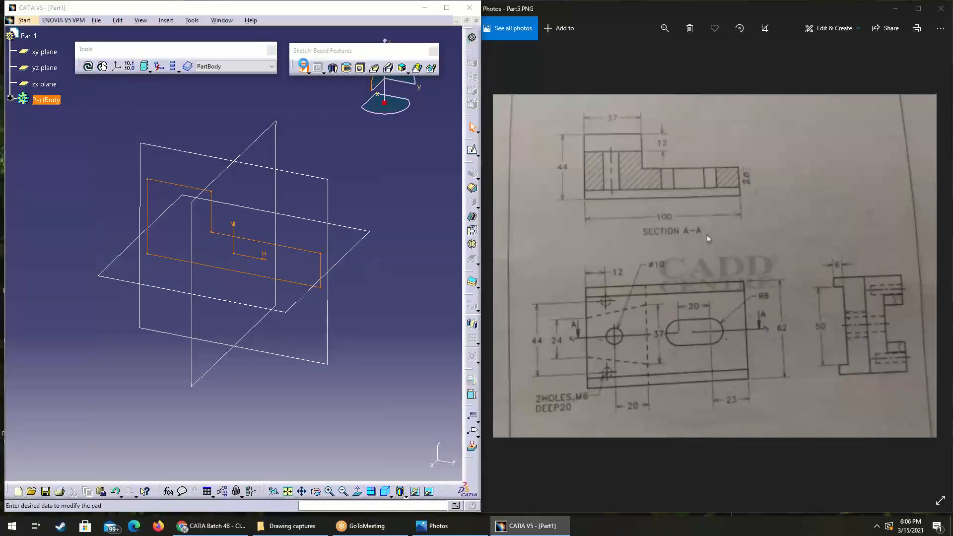
left_click(345, 420)
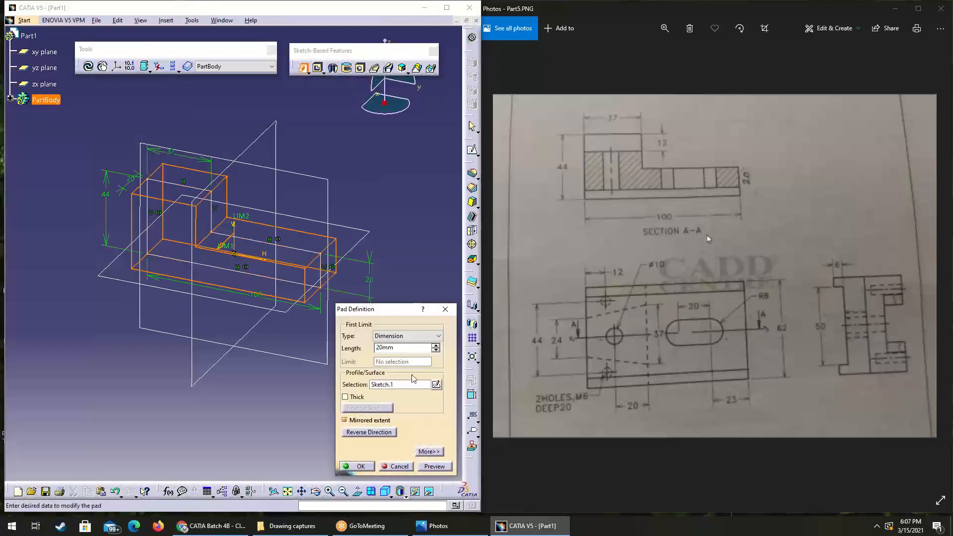
left_click_drag(394, 348, 348, 359)
type("62/2")
left_click(358, 467)
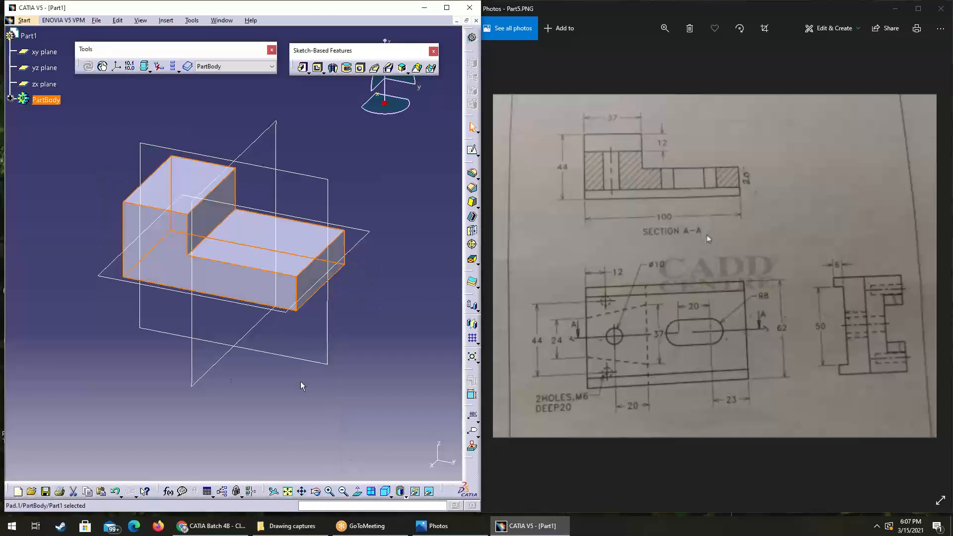
left_click(245, 378)
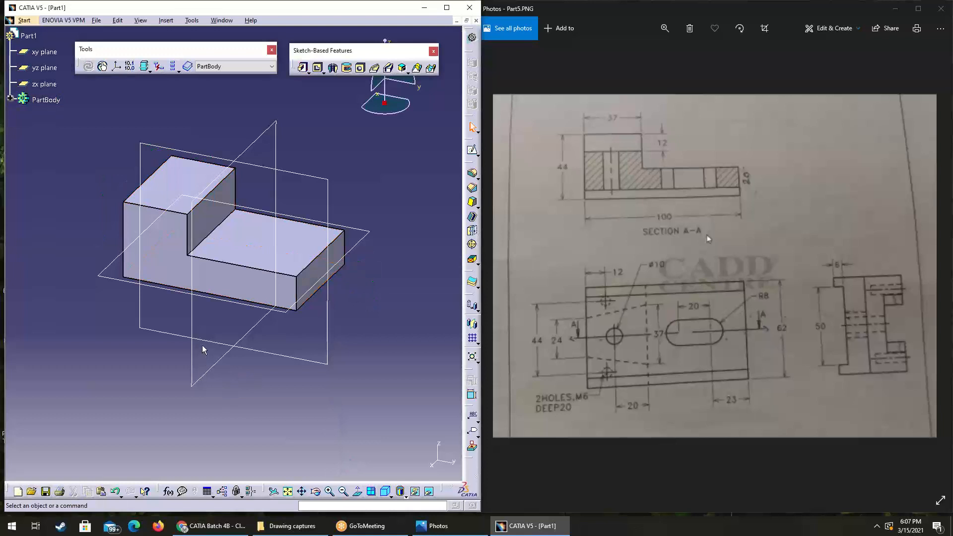
Reopen the pad's definition to check its length and mirrored extent.
middle_click_drag(202, 345, 222, 364)
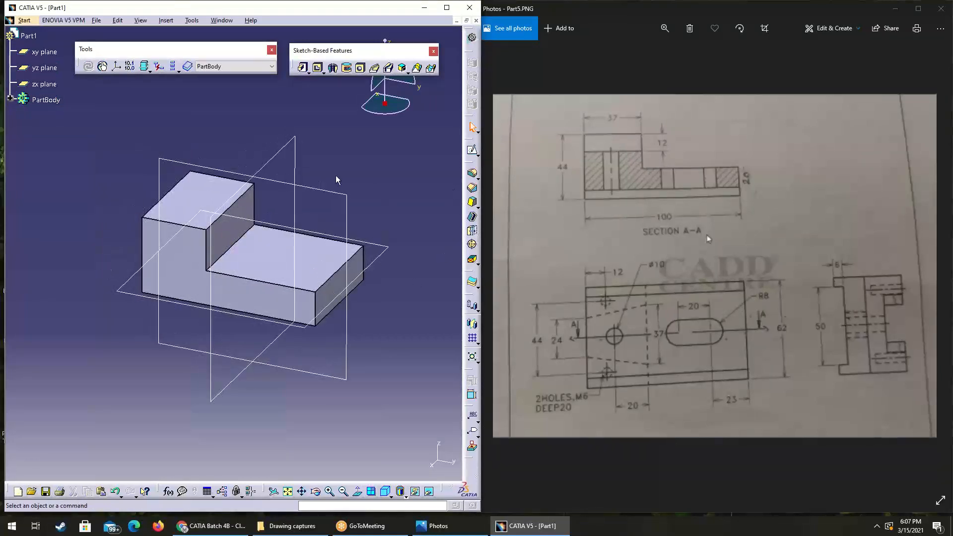
left_click(10, 98)
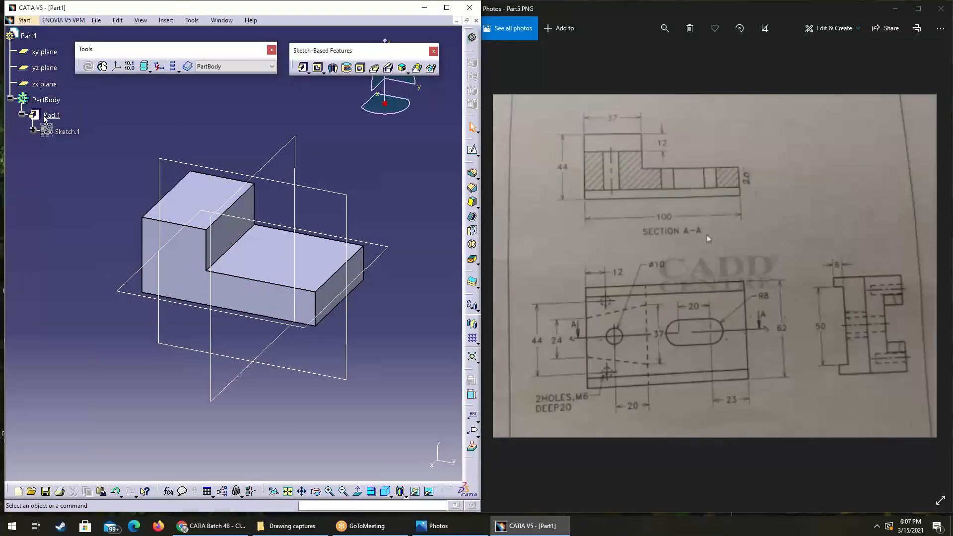
double_click(47, 117)
left_click(403, 349)
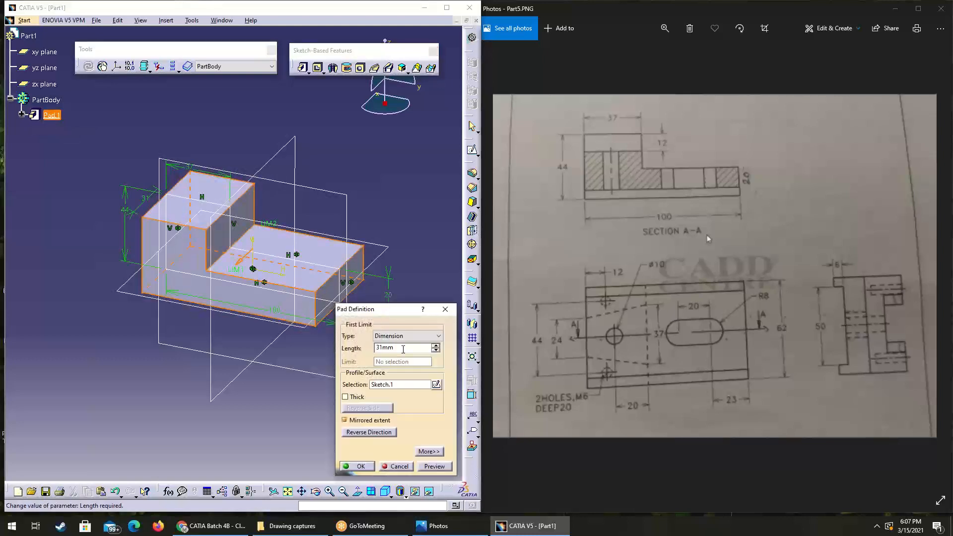
left_click(368, 467)
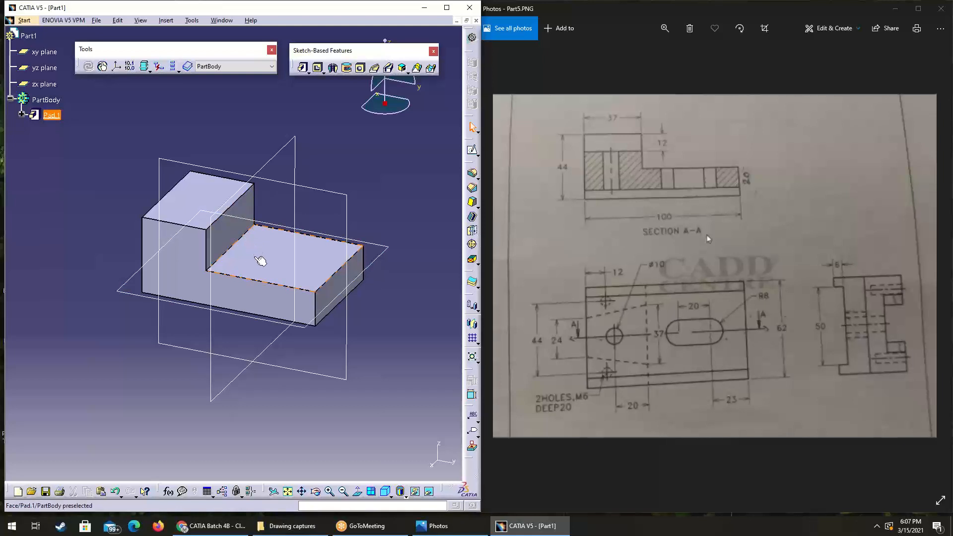
Examine the L-shaped block from several angles, including its underside.
middle_click_drag(251, 323, 267, 327)
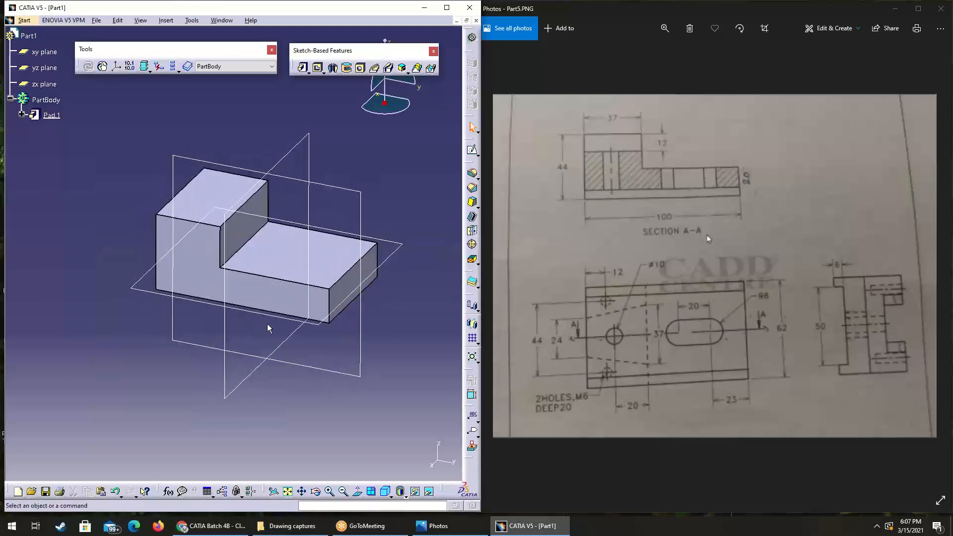
left_click(294, 276)
left_click(287, 387)
middle_click_drag(286, 387, 207, 153)
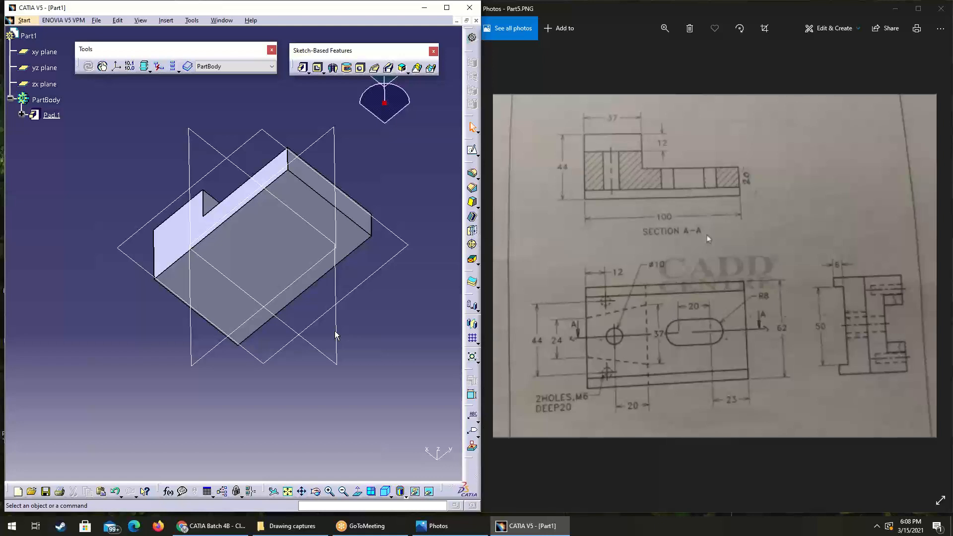
middle_click_drag(336, 336, 81, 380)
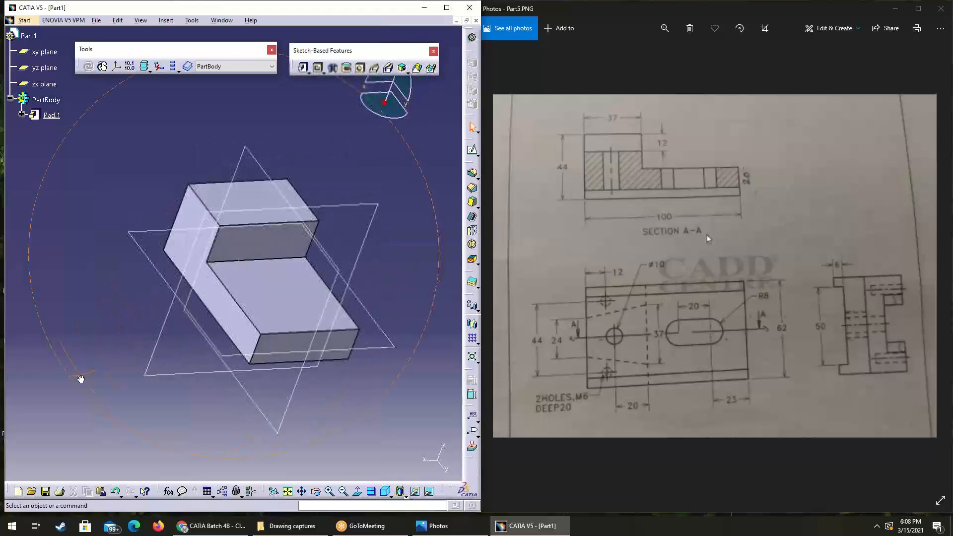
left_click(309, 332)
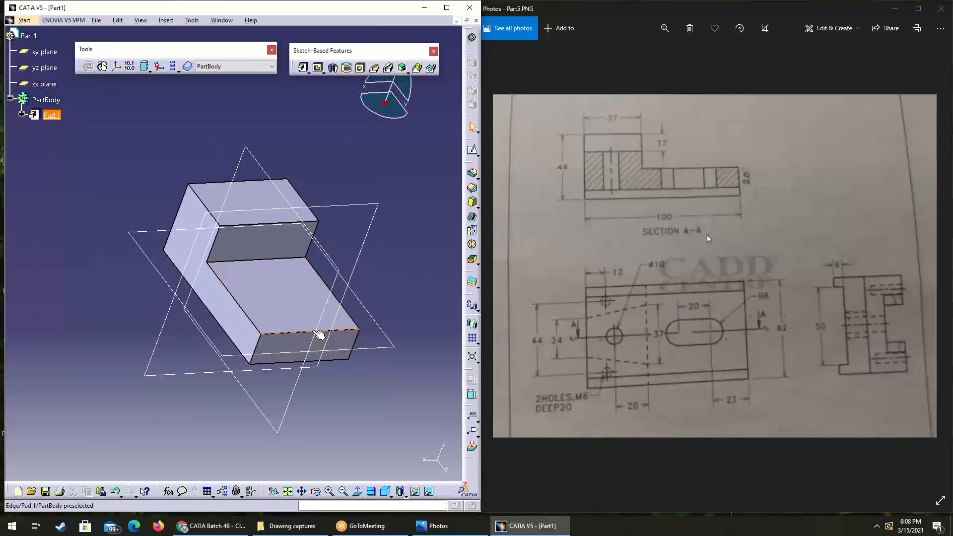
left_click(229, 386)
middle_click_drag(230, 386, 248, 291)
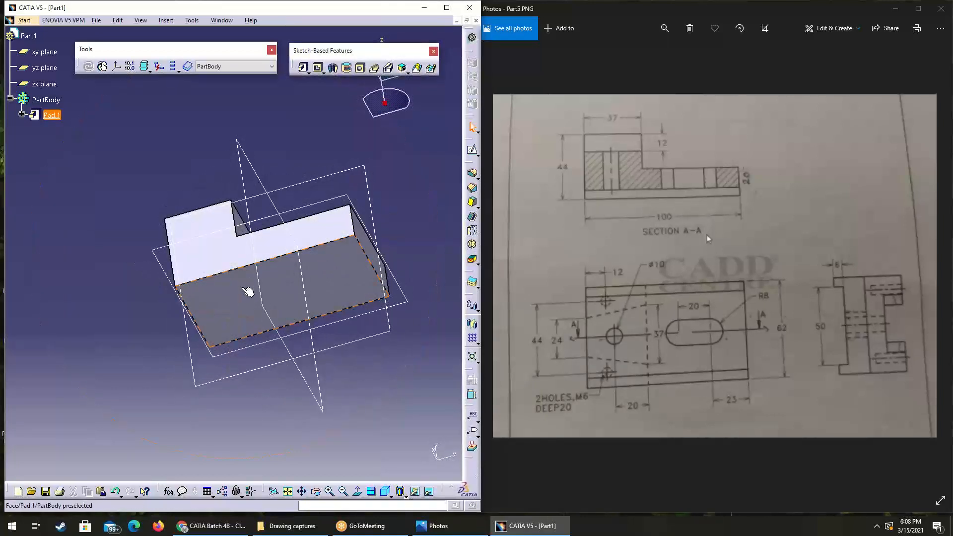
left_click(248, 292)
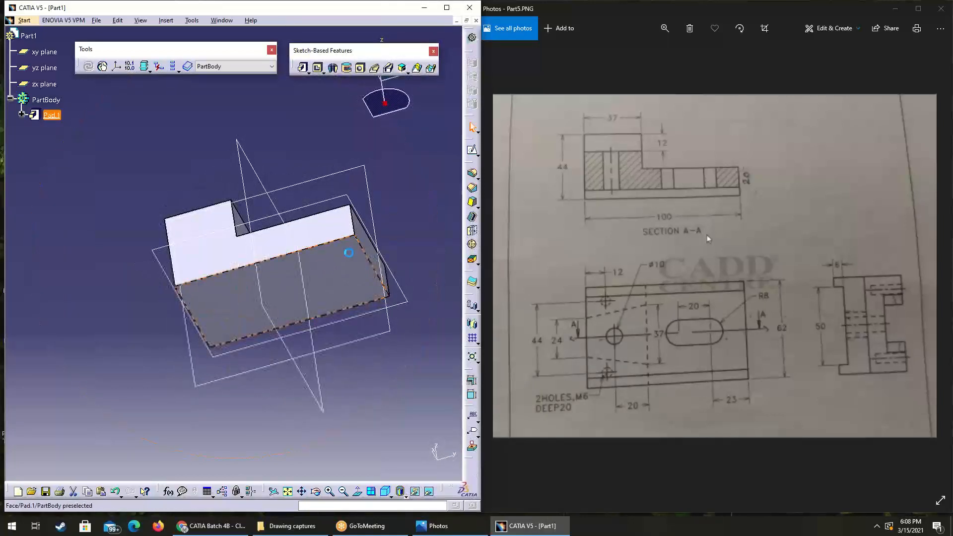
left_click(473, 152)
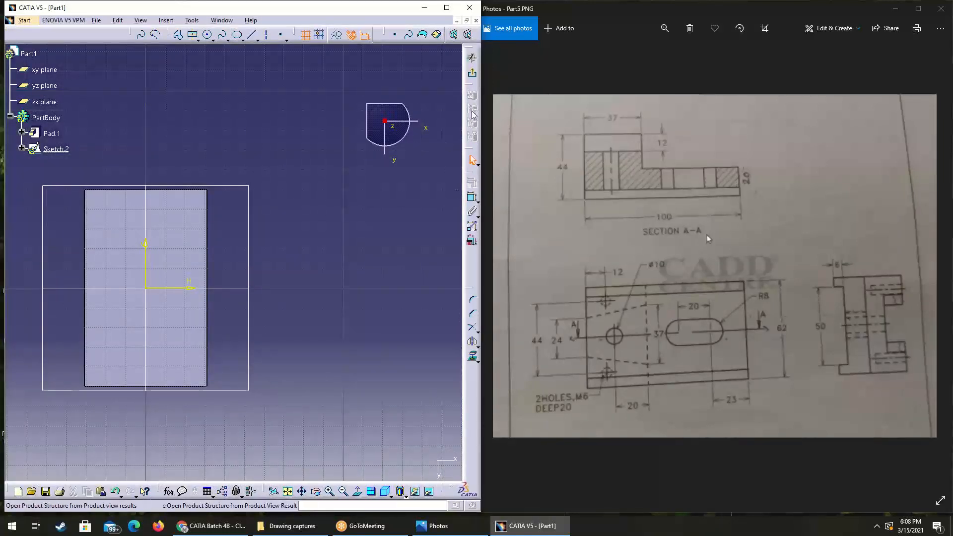
left_click(472, 73)
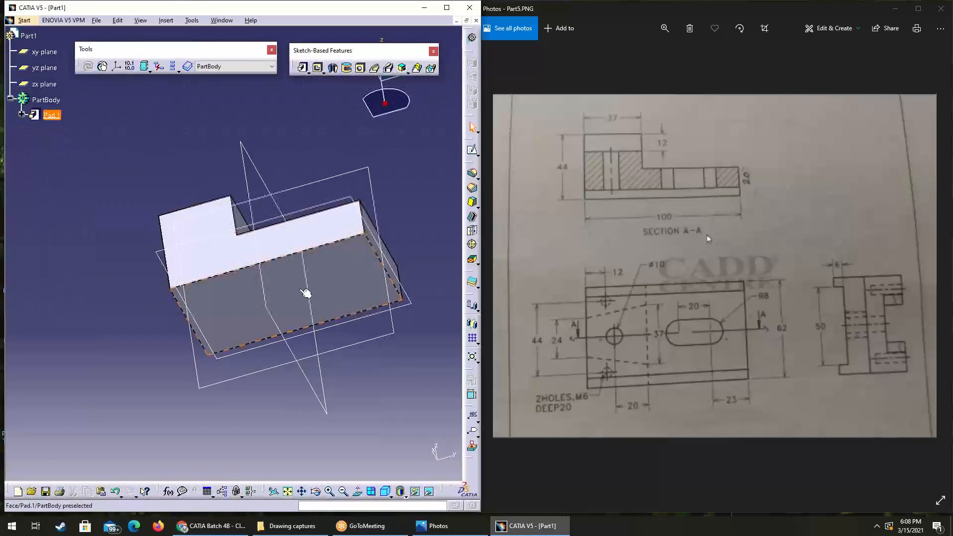
Start a positioned sketch on the block's bottom face with Swap and Reverse H enabled, so the H axis follows the block's length.
left_click(305, 292)
left_click(476, 154)
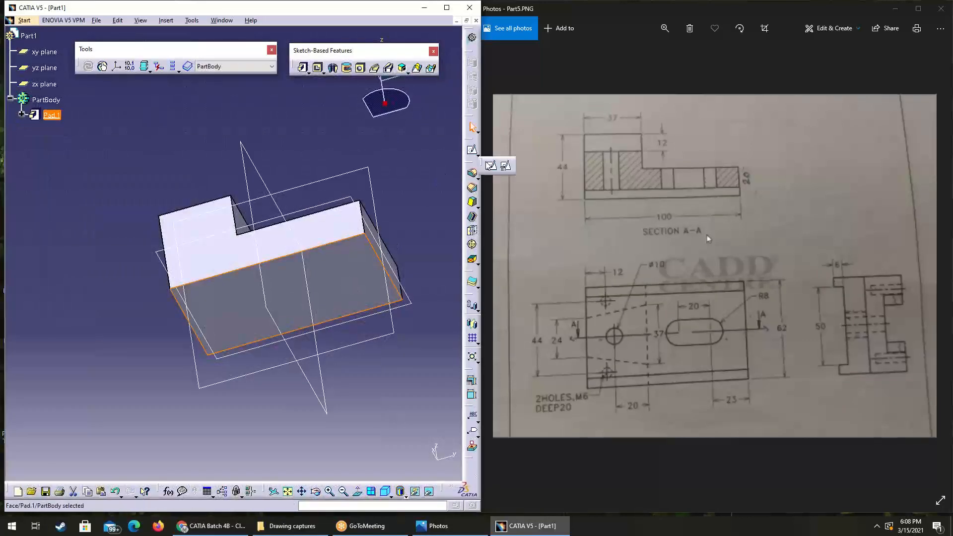
left_click(506, 165)
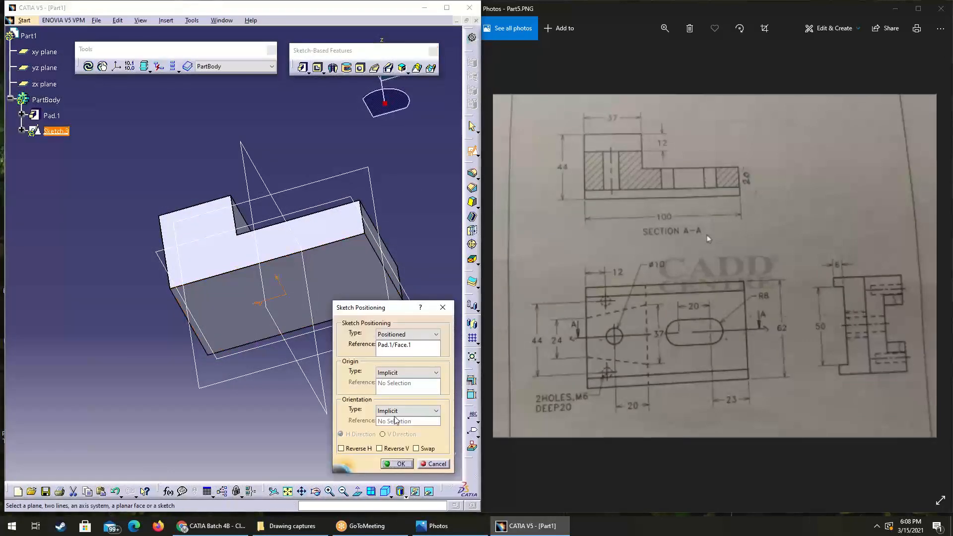
left_click(384, 449)
left_click(380, 449)
middle_click_drag(146, 361, 128, 344)
middle_click_drag(193, 339, 120, 281)
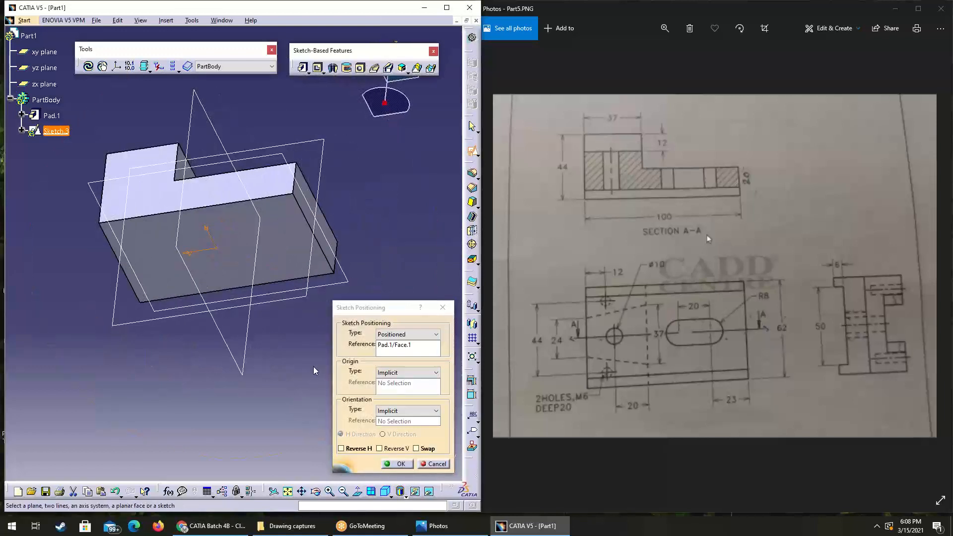
left_click(416, 448)
left_click(341, 448)
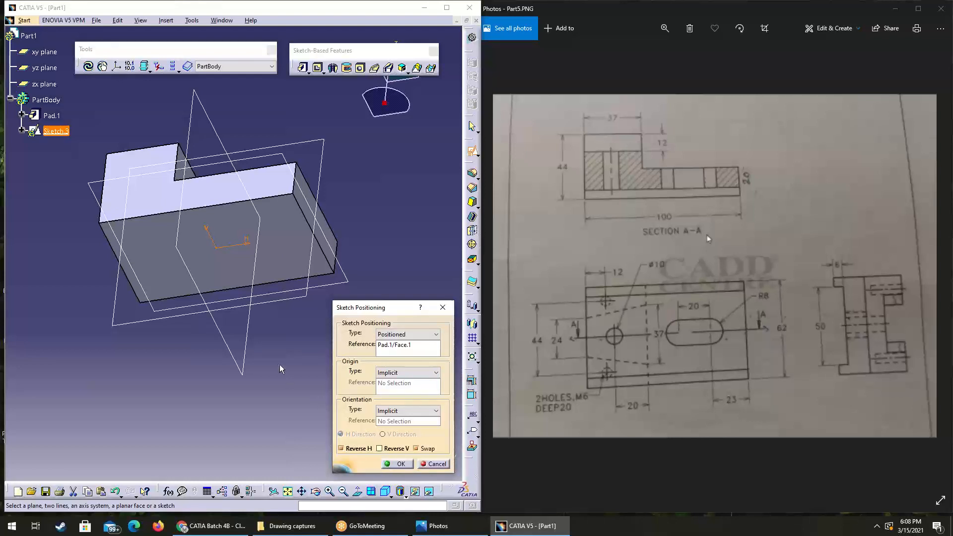
mouse_move(258, 342)
middle_mouse_down()
mouse_move(232, 299)
mouse_move(144, 352)
mouse_move(165, 388)
mouse_move(177, 351)
middle_mouse_up()
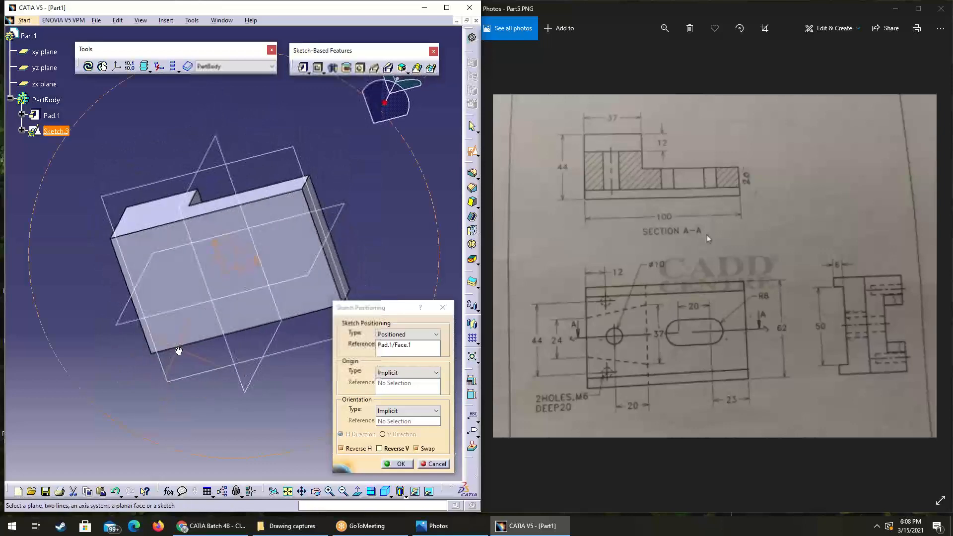
left_click(396, 464)
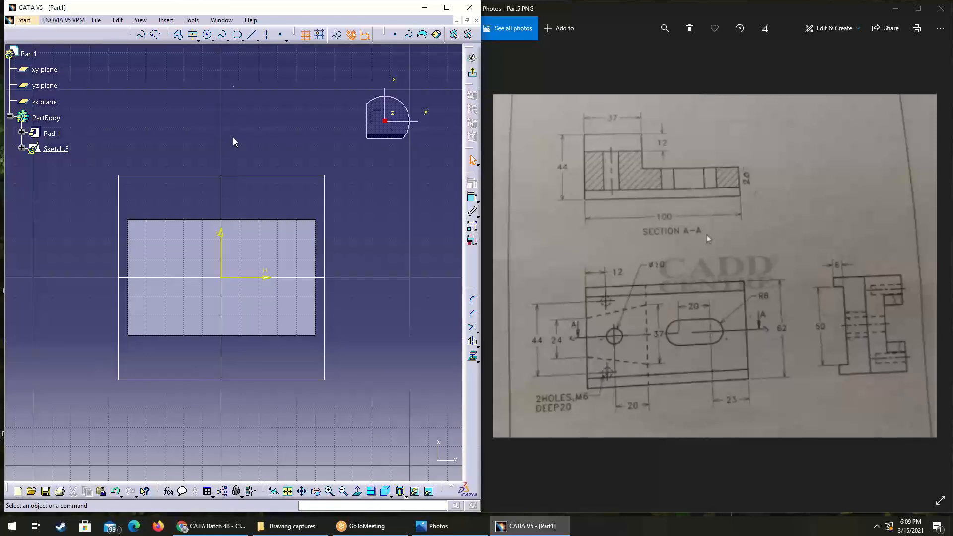
Sketch a horizontal centre line through the origin from the bottom face's left edge to beyond its right edge.
left_click(253, 35)
left_click(127, 278)
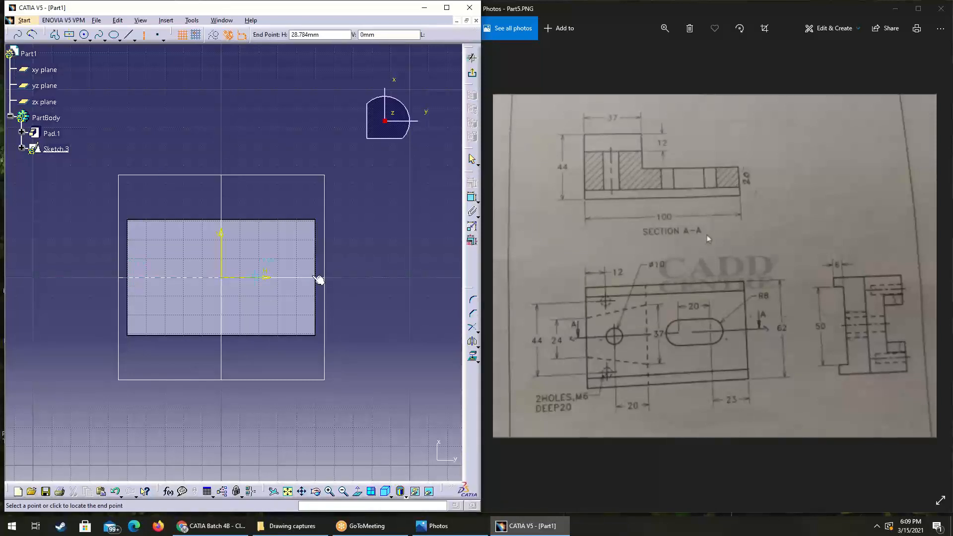
left_click(337, 276)
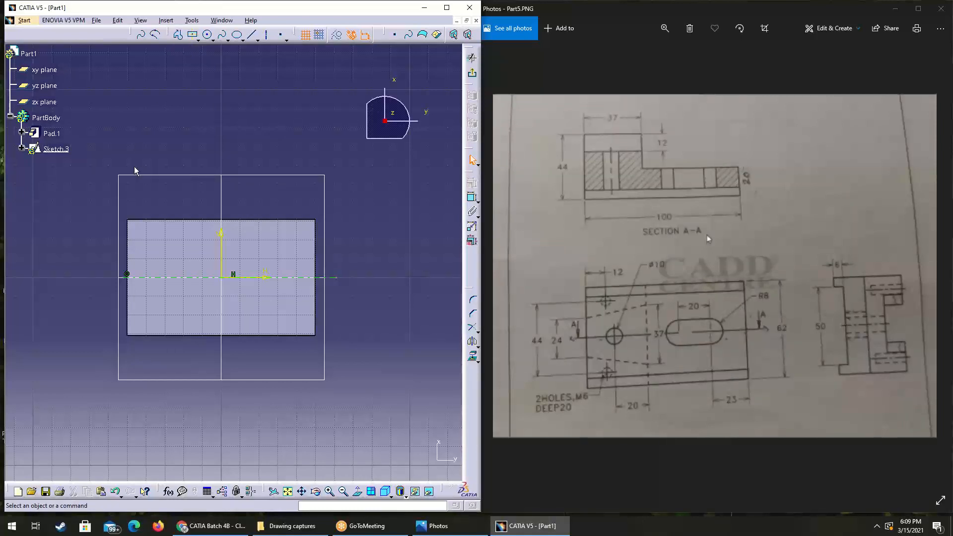
Project the block's step edge onto the sketch on the bottom face.
mouse_move(150, 193)
middle_mouse_down()
mouse_move(168, 389)
mouse_move(105, 257)
mouse_move(181, 260)
middle_mouse_up()
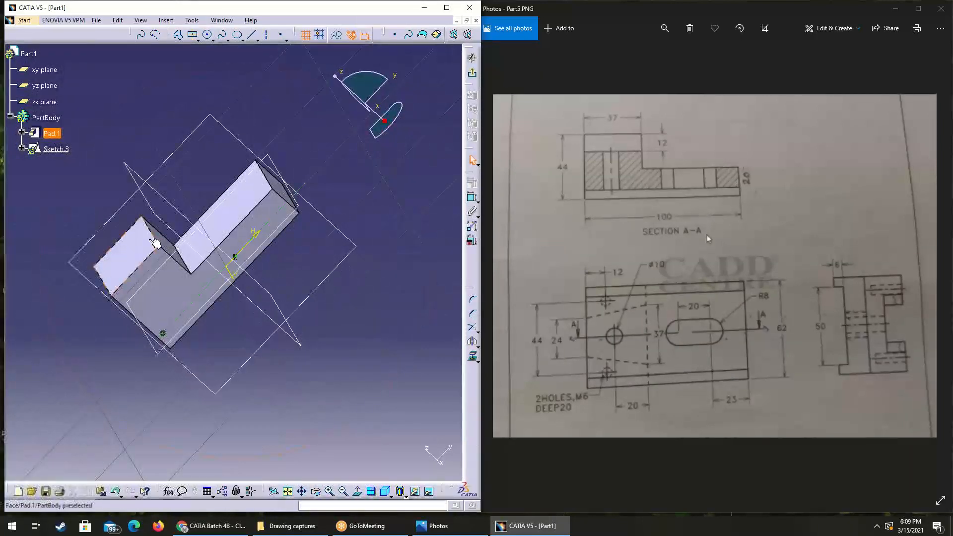
middle_click_drag(249, 361, 129, 148)
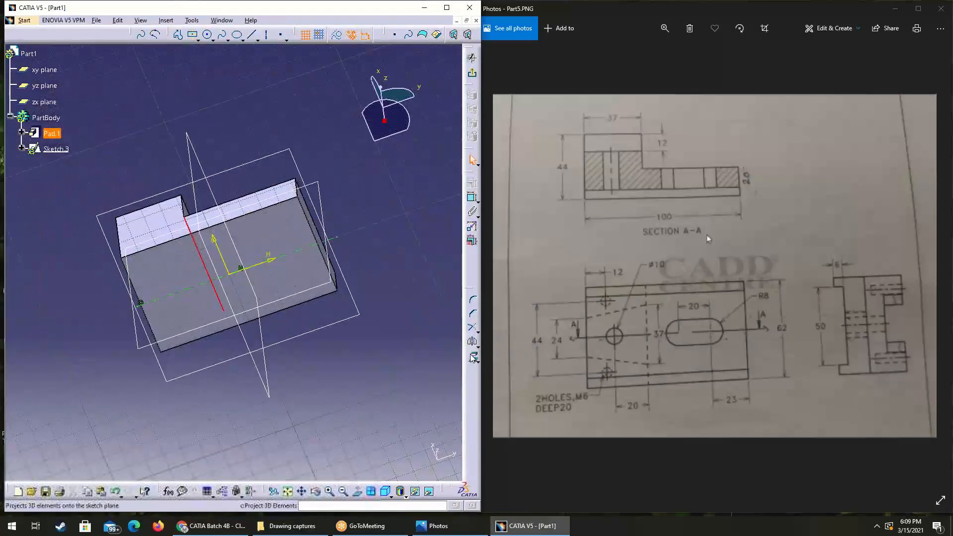
middle_click_drag(96, 404, 63, 317)
left_click(357, 491)
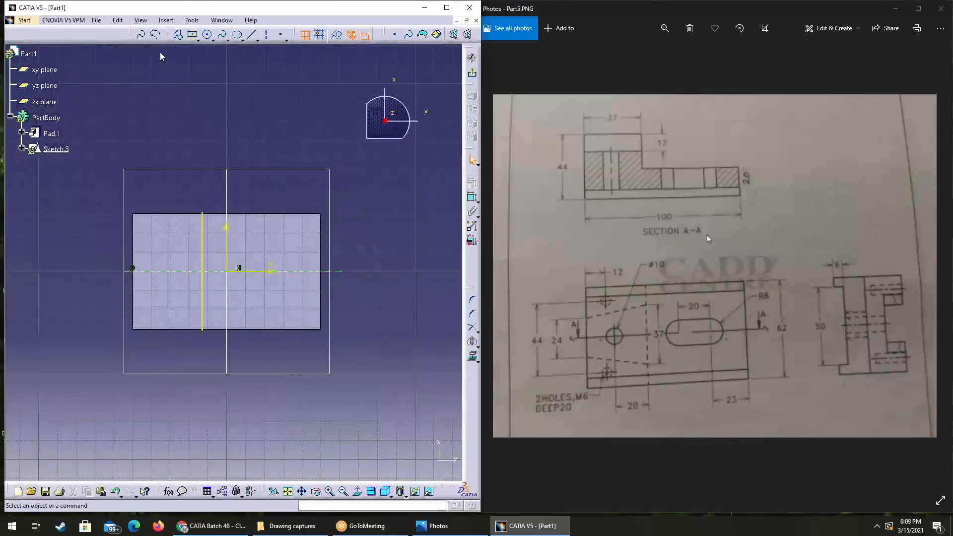
left_click(251, 34)
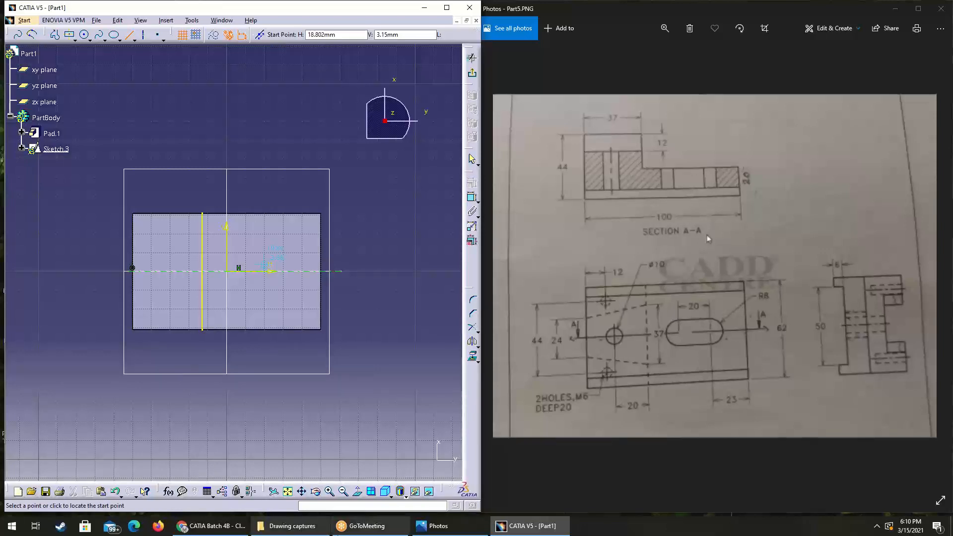
mouse_move(362, 525)
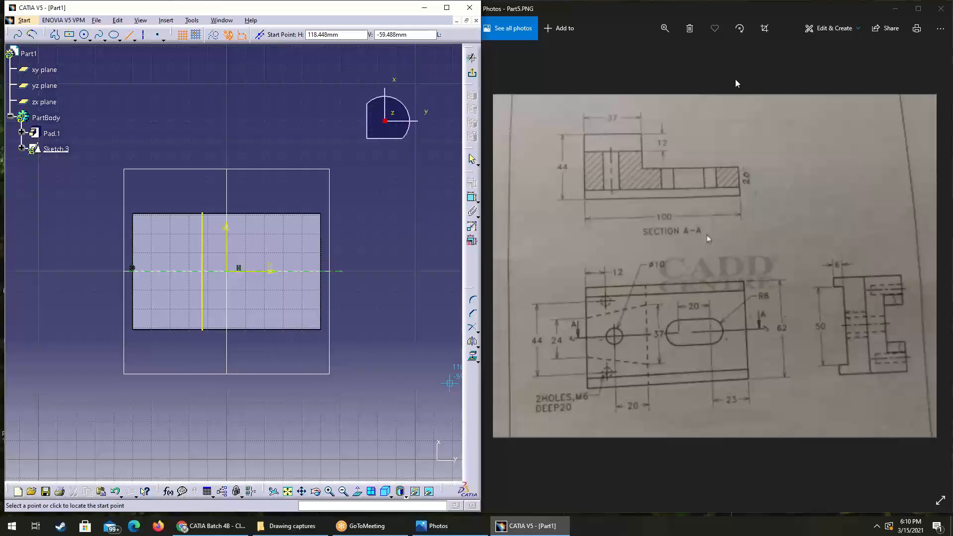
left_click(762, 22)
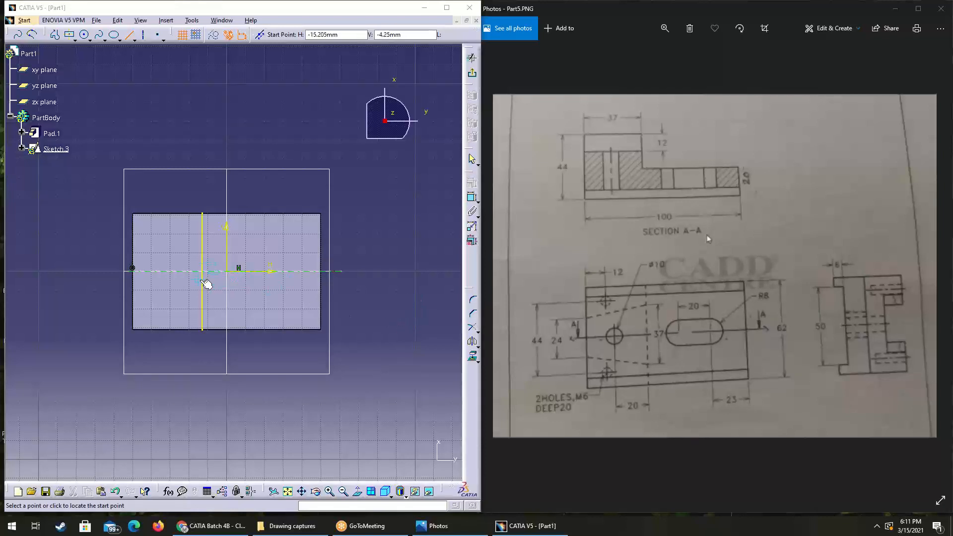
left_click(208, 302)
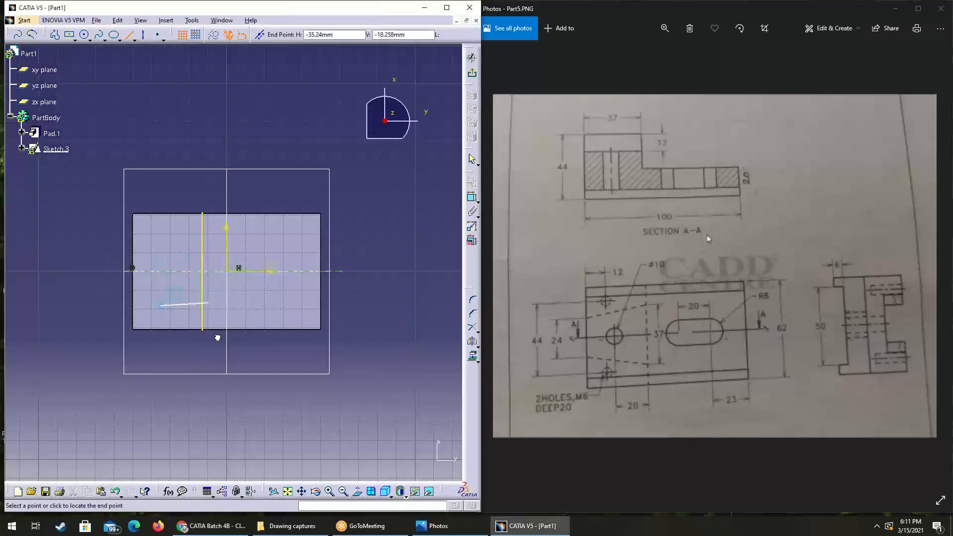
key("Escape")
Delete the projected step line and exit the bottom-face sketch.
left_click(202, 290)
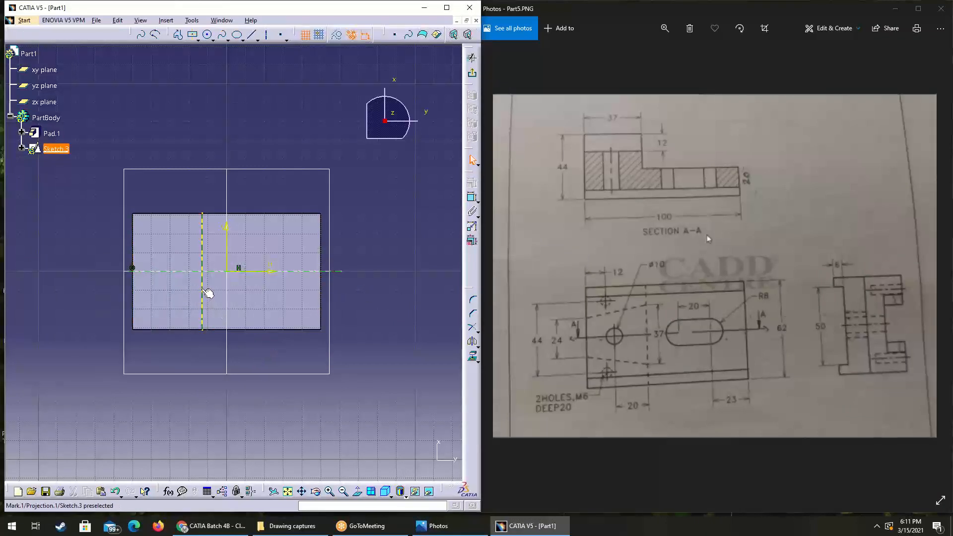
key("Delete")
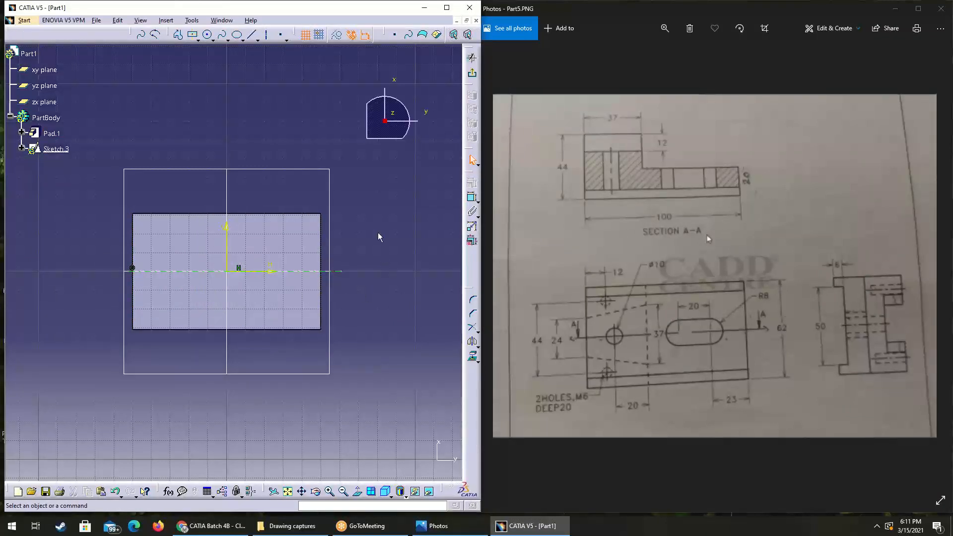
left_click(474, 74)
middle_click_drag(368, 226, 156, 231)
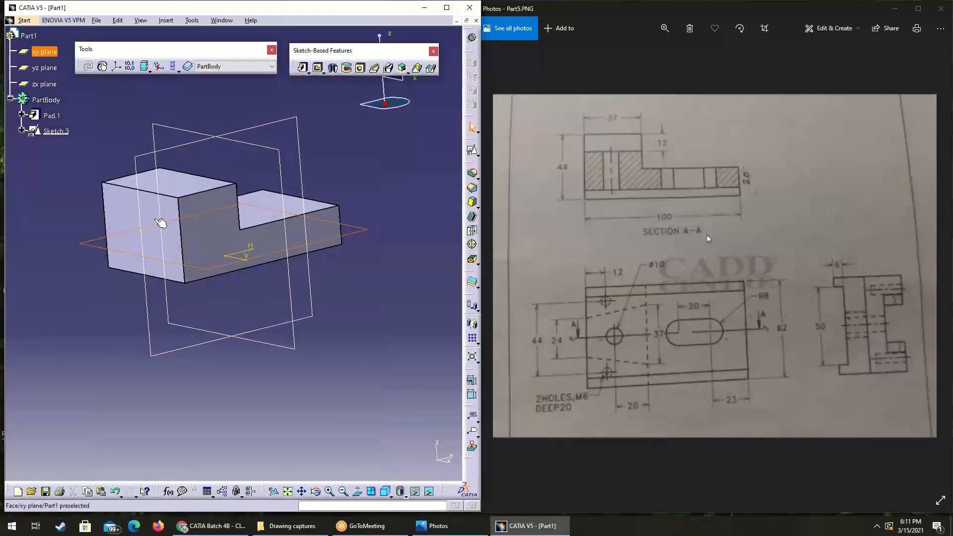
left_click(111, 206)
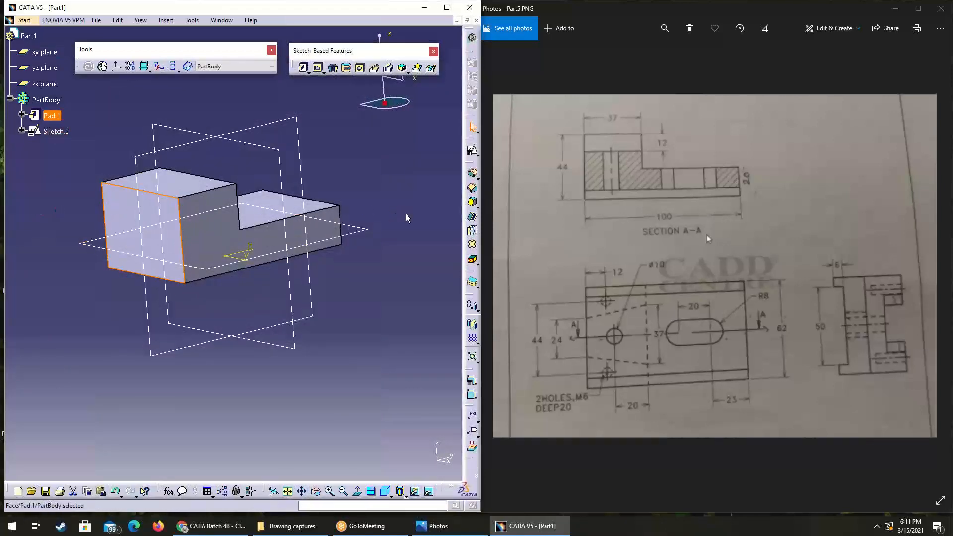
left_click(471, 151)
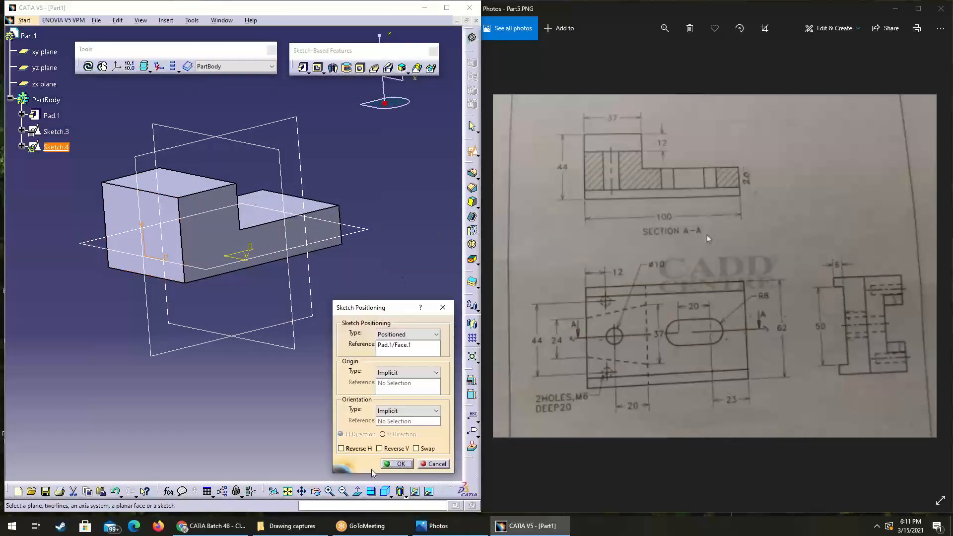
left_click(421, 449)
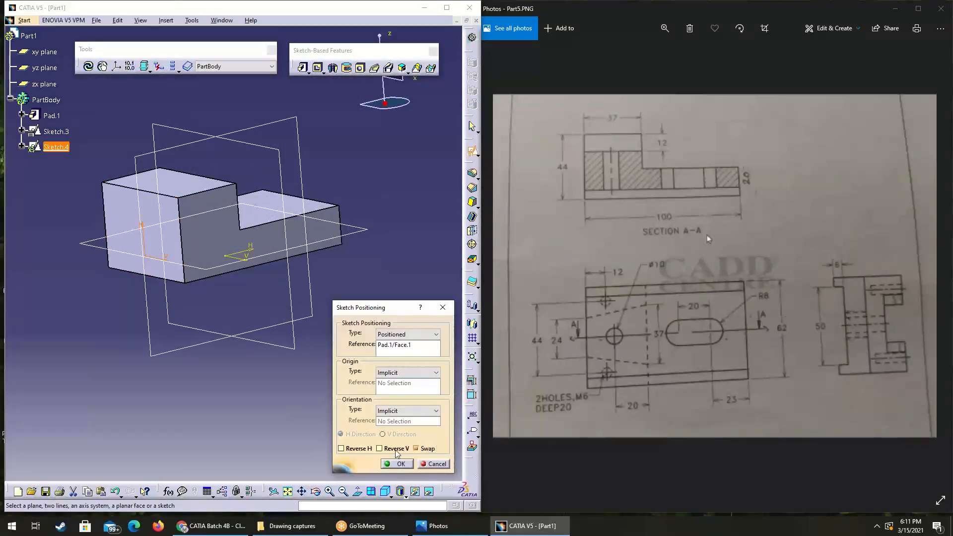
left_click(433, 464)
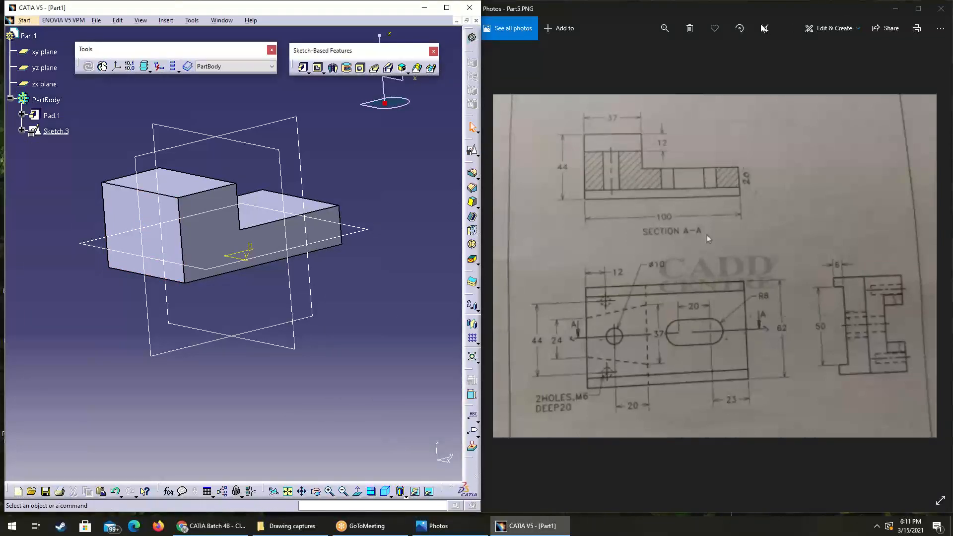
left_click(776, 61)
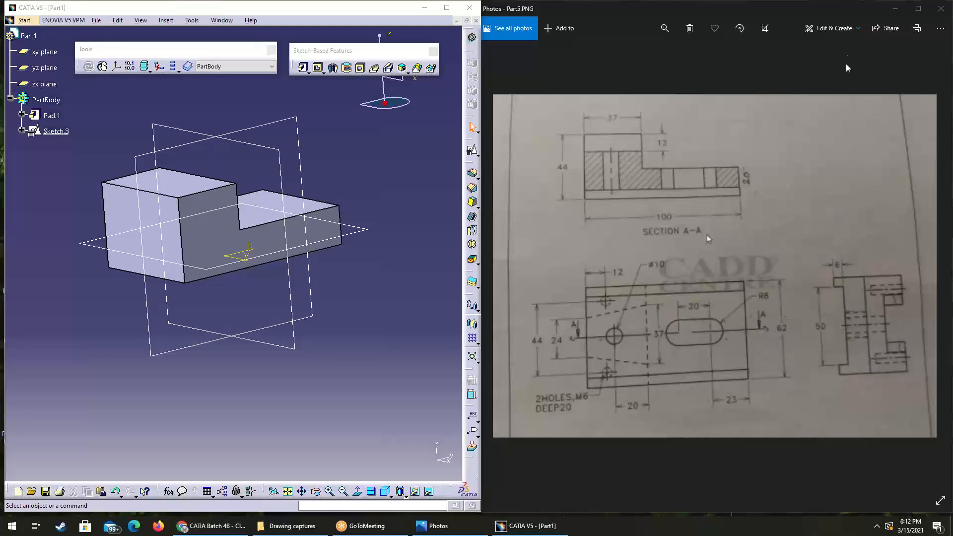
left_click(519, 255)
left_click(762, 68)
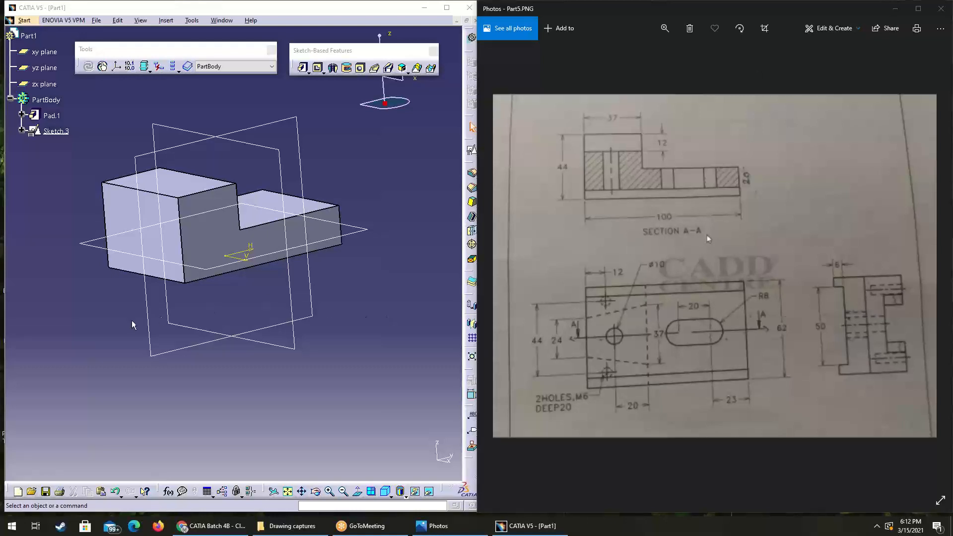
Start a positioned sketch on the block's taller end face, keeping the implicit origin and default axis directions.
middle_click_drag(180, 317, 123, 313)
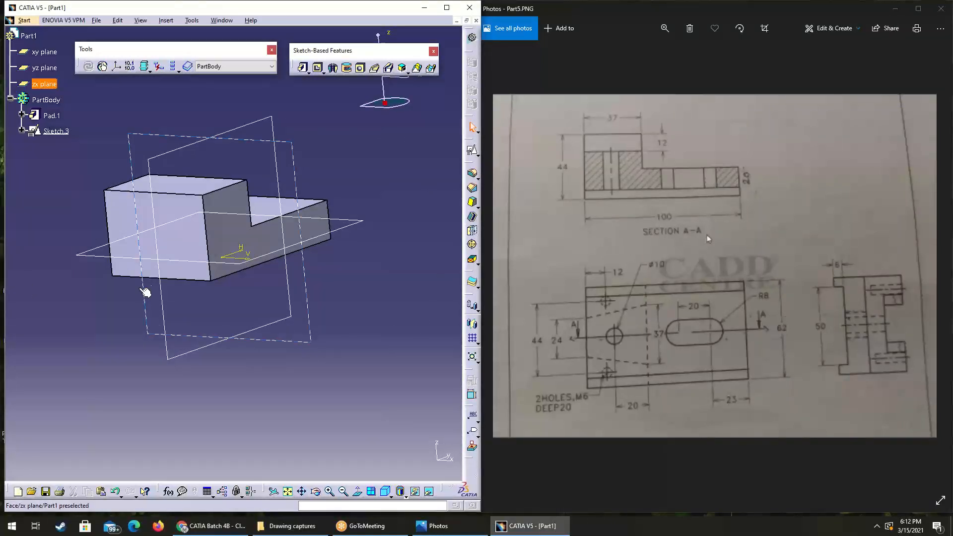
left_click(126, 220)
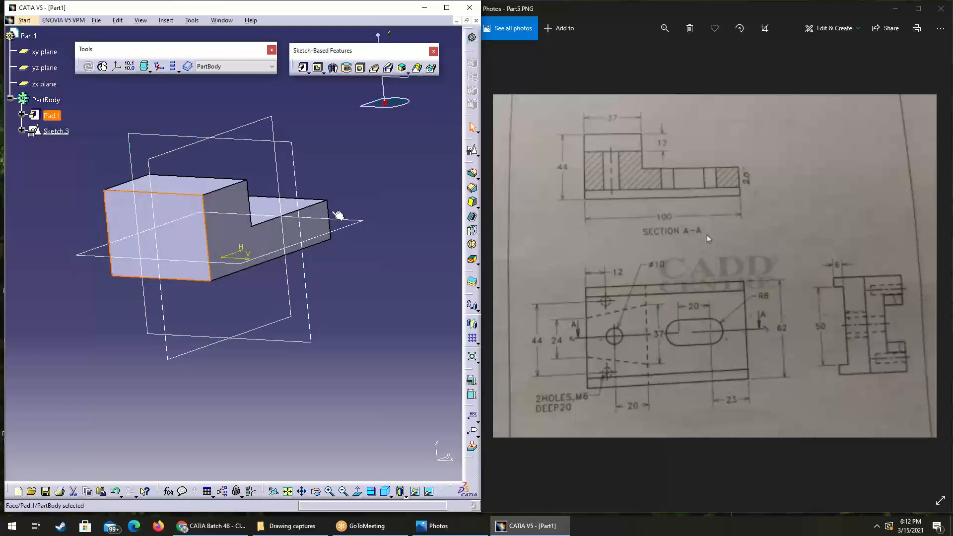
left_click(471, 150)
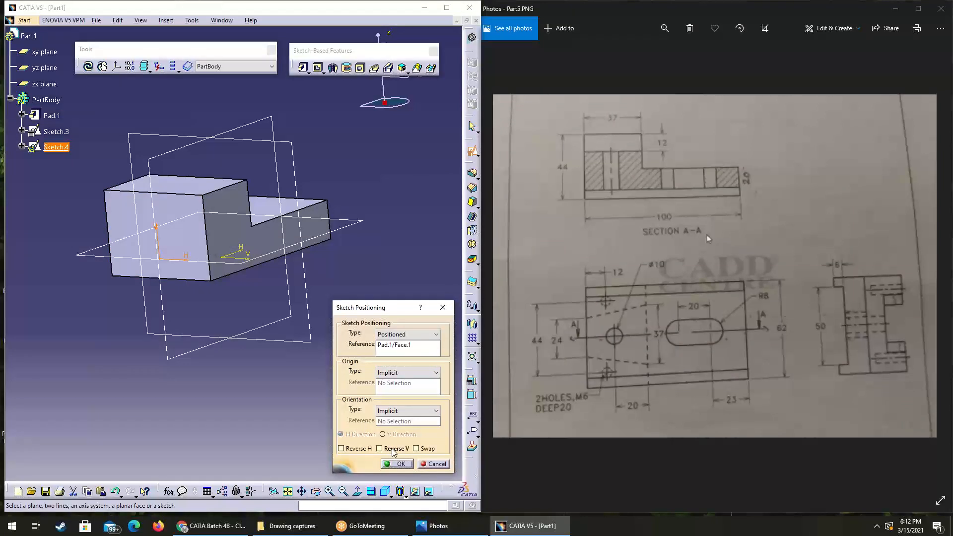
left_click(421, 449)
left_click(422, 450)
left_click(397, 463)
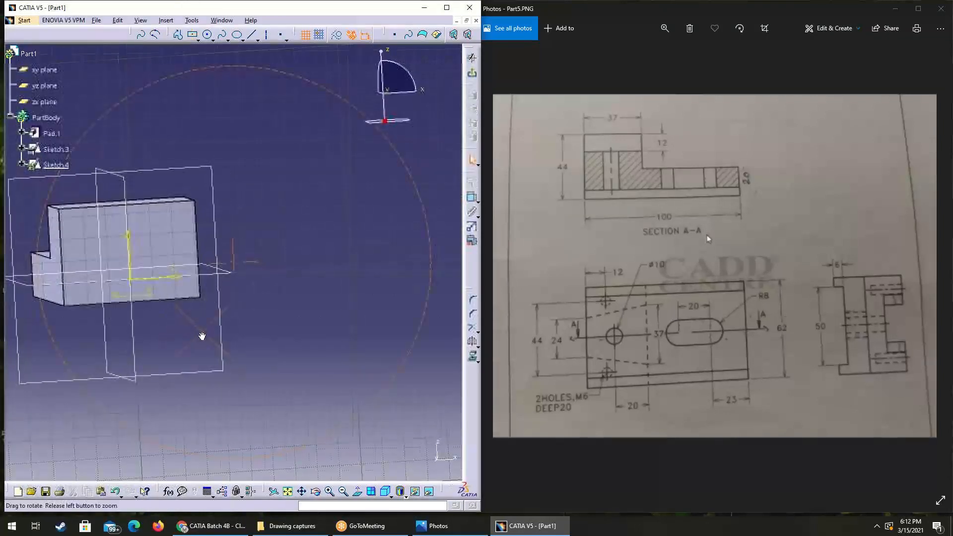
left_click(357, 492)
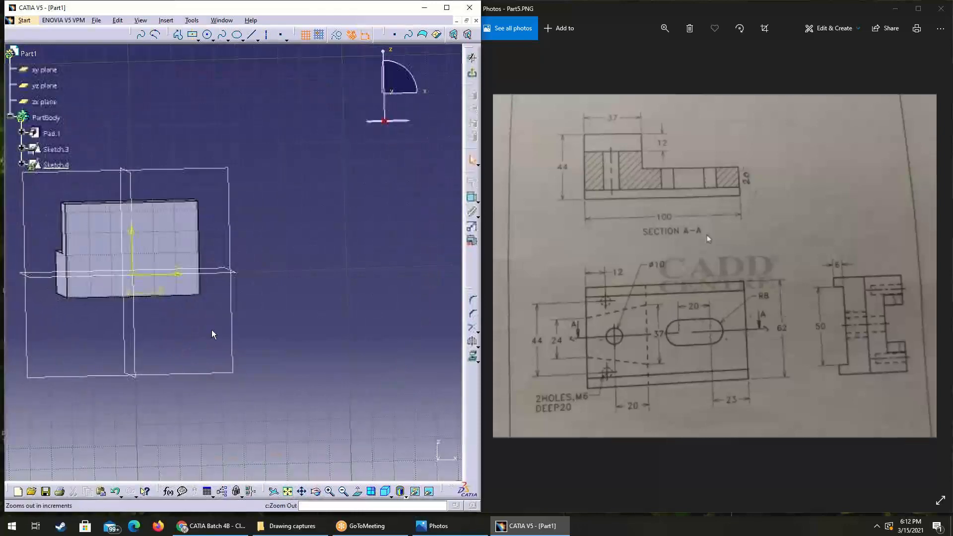
middle_click_drag(142, 270, 252, 284)
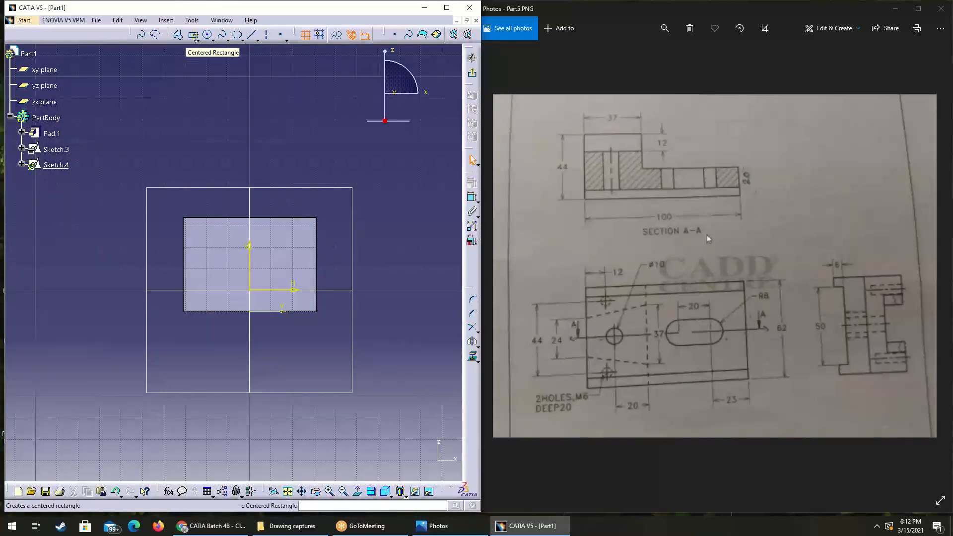
Sketch a centred rectangle about 47 mm wide across the end face's bottom edge, centred on the vertical axis.
left_click(193, 37)
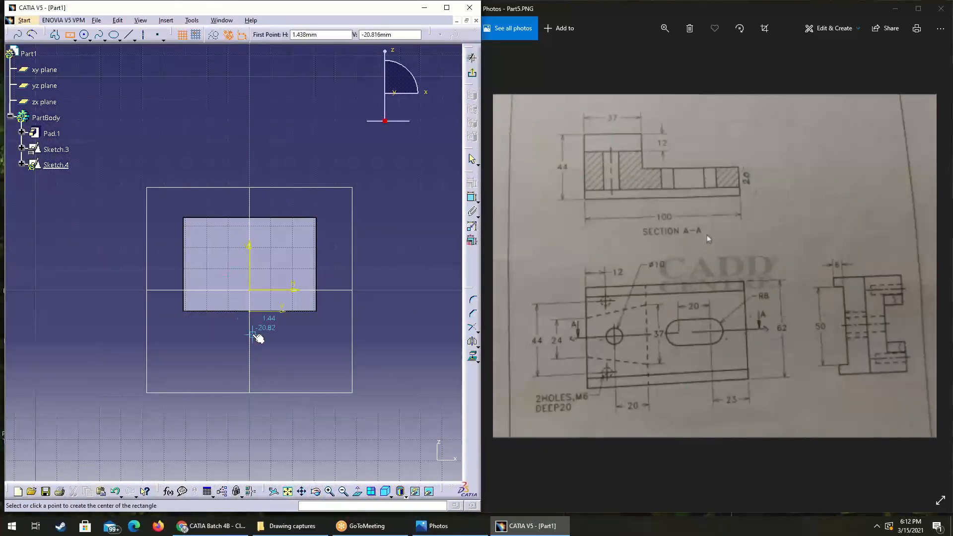
left_click(253, 303)
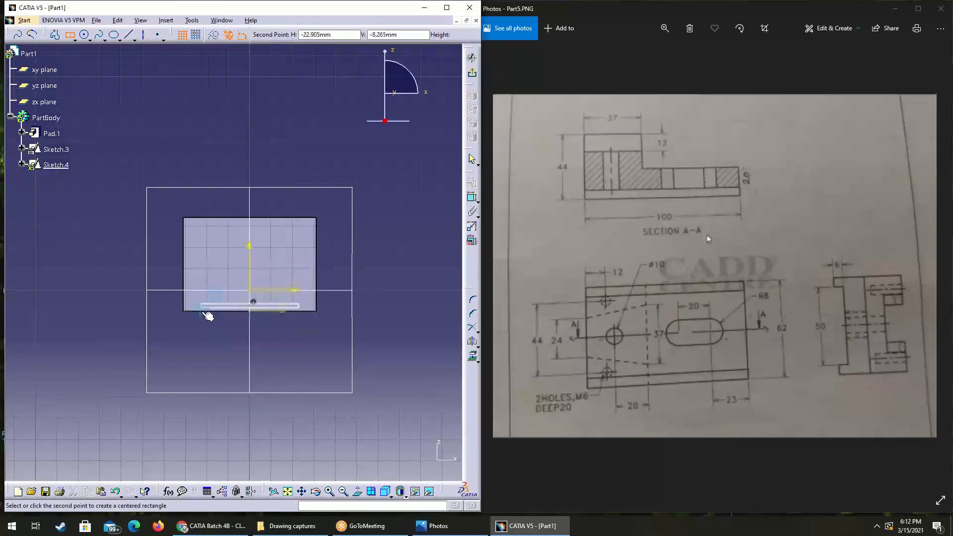
left_click(199, 318)
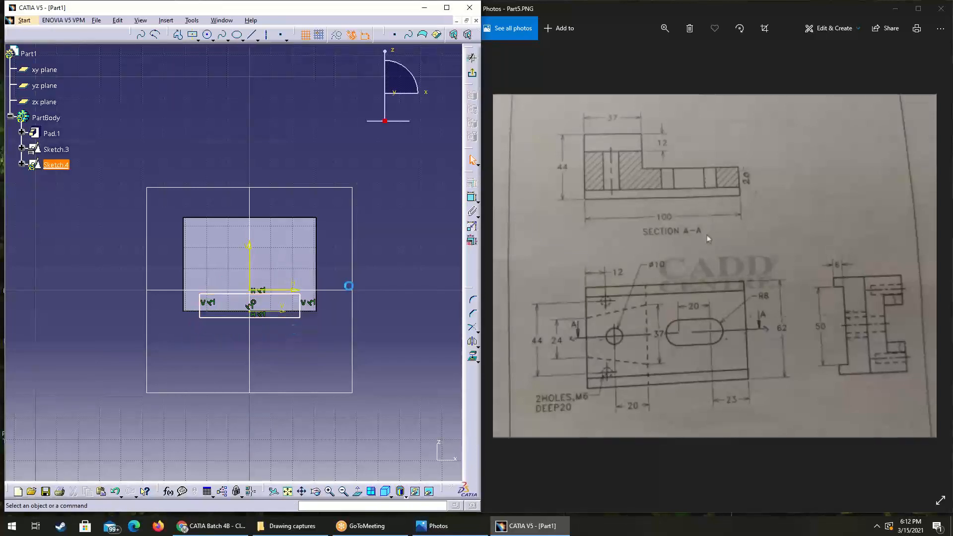
Dimension the rectangle's top edge from the block's bottom edge and set the distance to 6 mm.
left_click(472, 199)
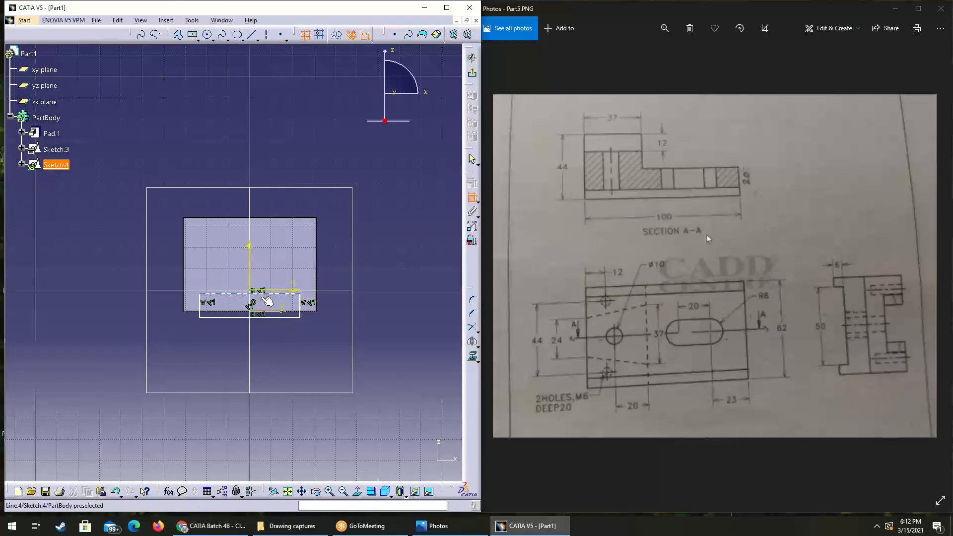
left_click(280, 296)
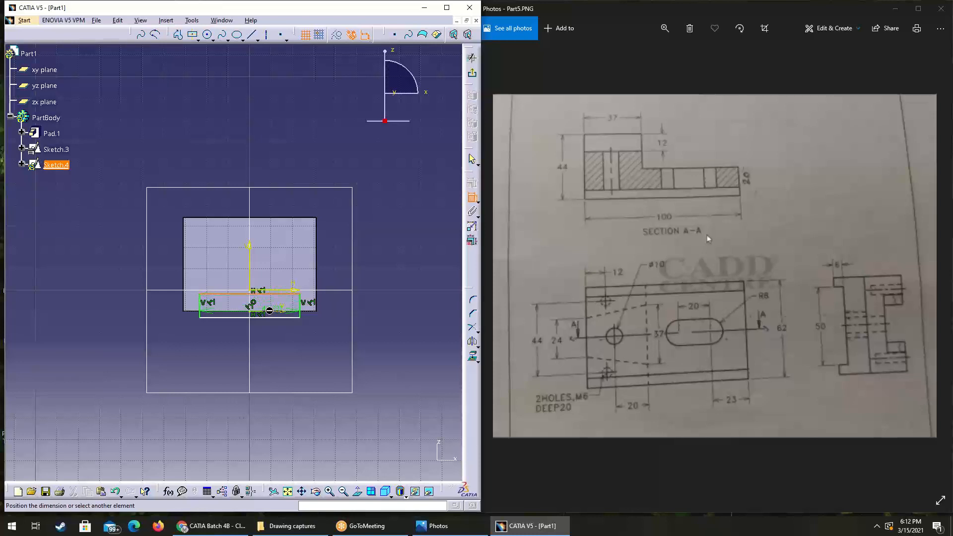
left_click(190, 311)
left_click(121, 311)
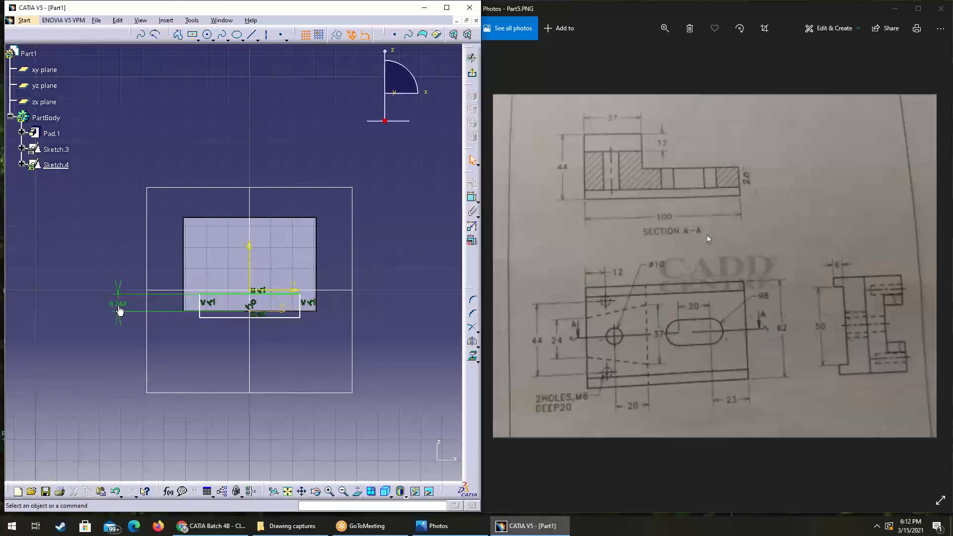
double_click(121, 311)
type("6")
key("Return")
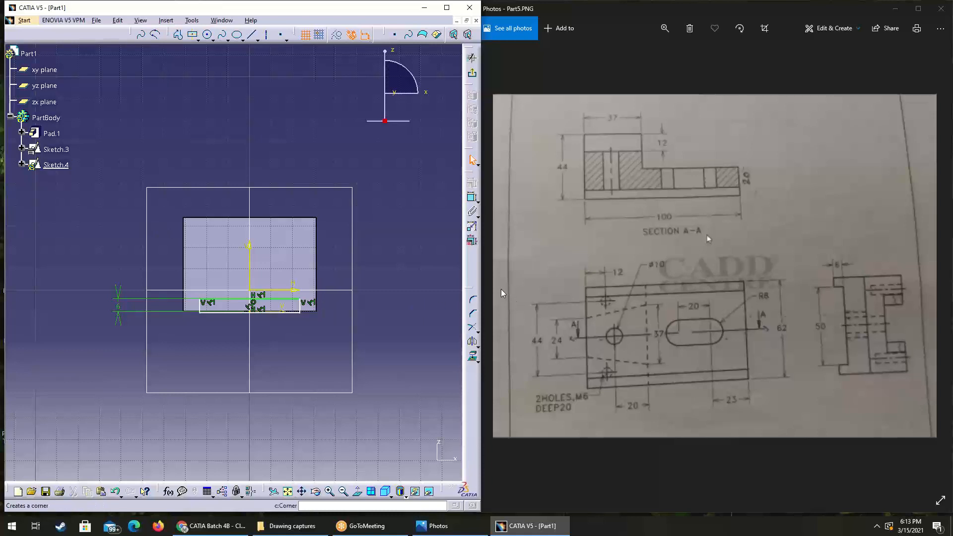
Dimension the rectangle's width and set it to 50 mm.
left_click(473, 199)
left_click(208, 311)
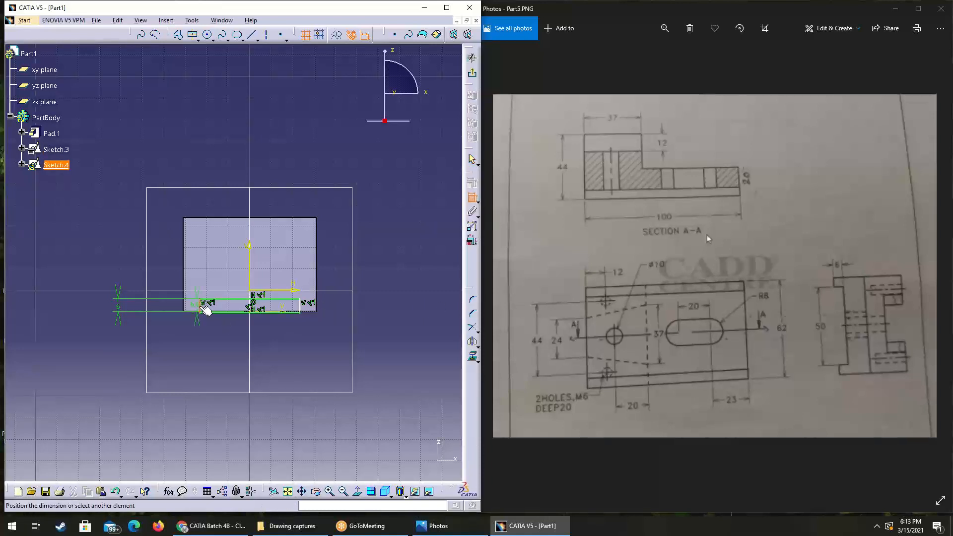
left_click(233, 354)
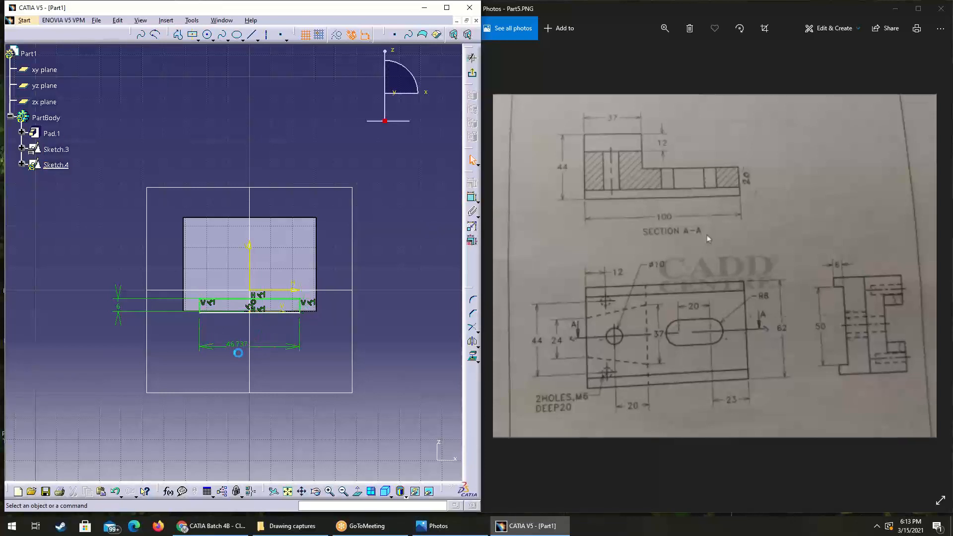
double_click(237, 345)
type("50")
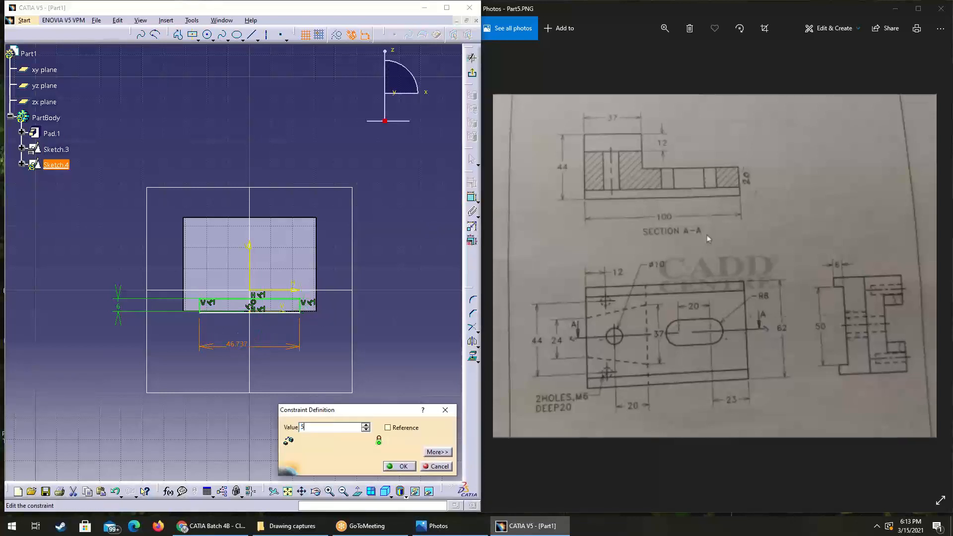
key("Return")
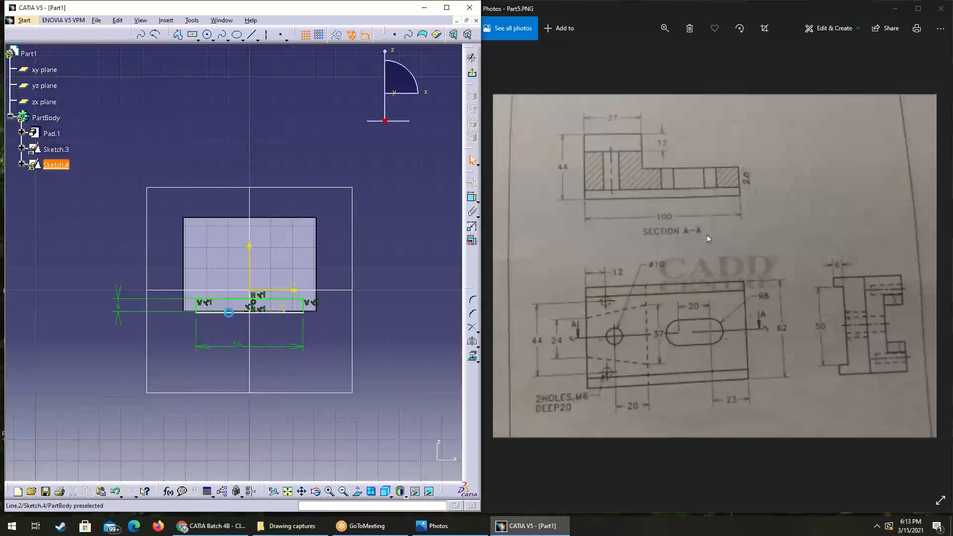
Stretch the rectangle's lower edge below the block to a height of about 10 mm and dimension that height.
left_click_drag(232, 312, 237, 320)
left_click(472, 199)
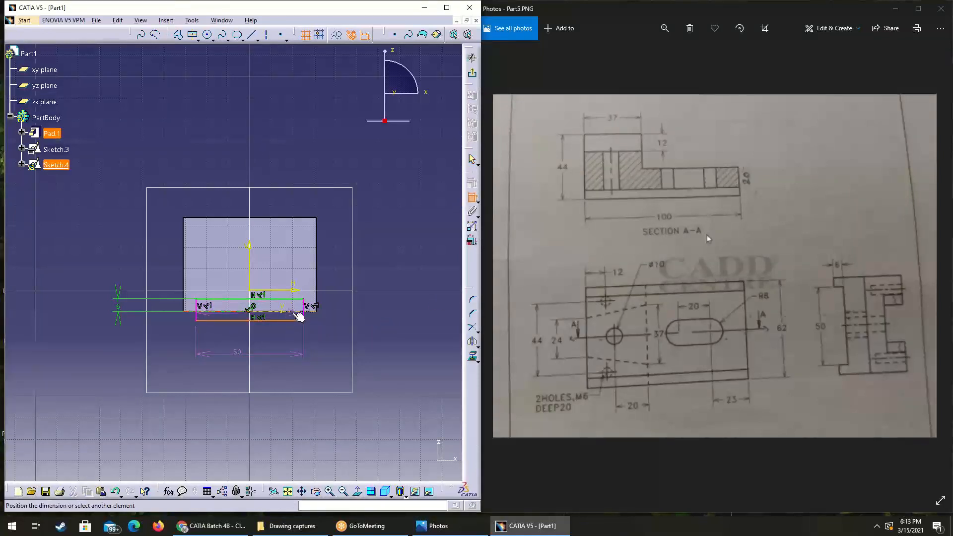
left_click(296, 304)
left_click(342, 317)
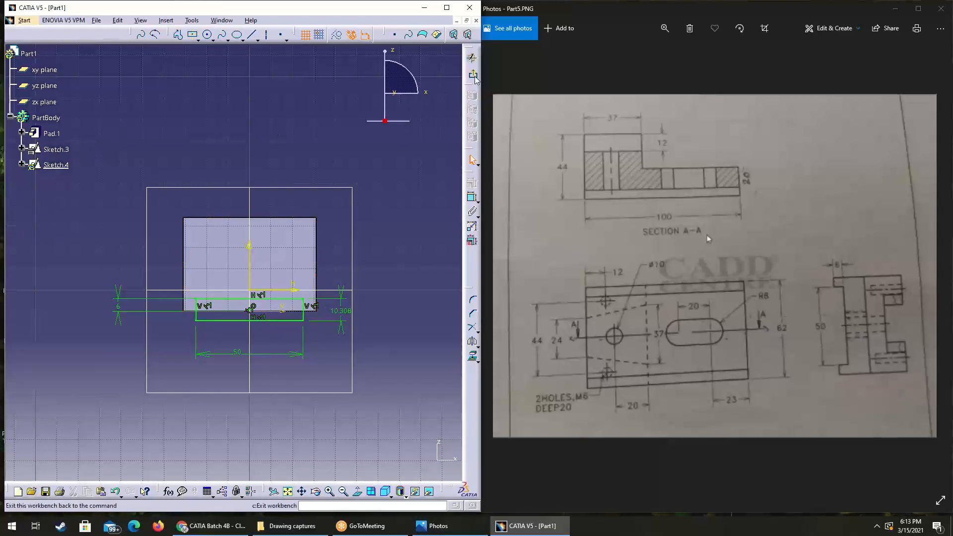
Finish the channel sketch and cut it as a pocket 134 mm deep, through the full length of the block.
left_click(472, 58)
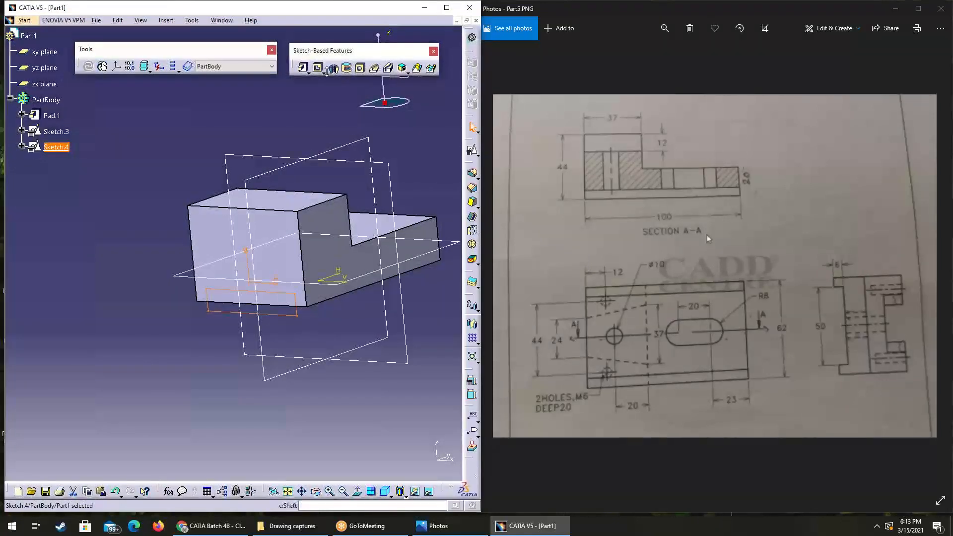
left_click(318, 68)
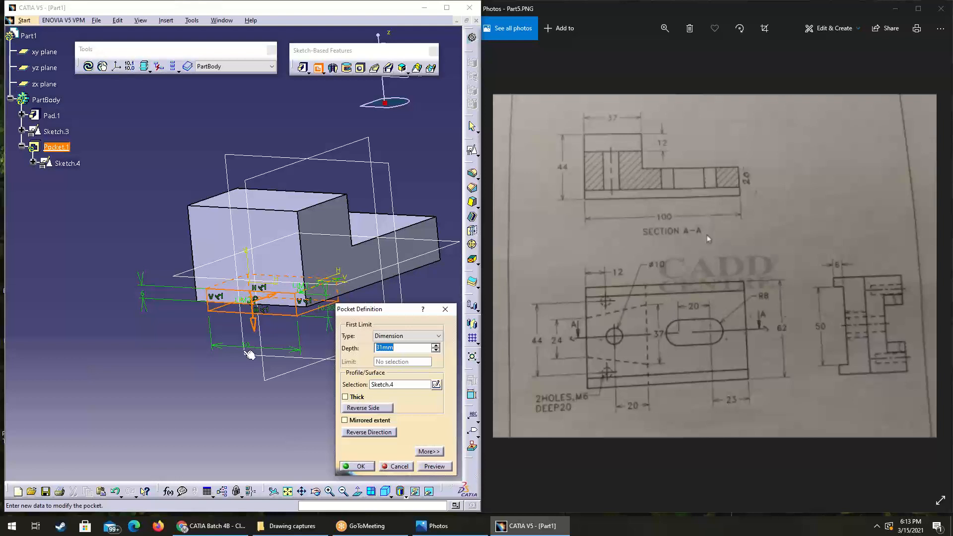
middle_click_drag(250, 351, 172, 364)
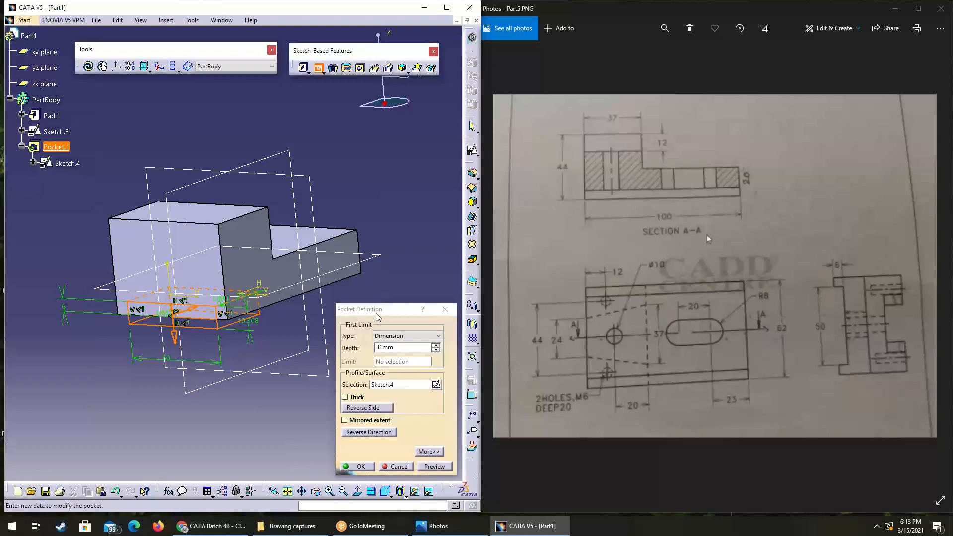
left_click_drag(379, 310, 377, 298)
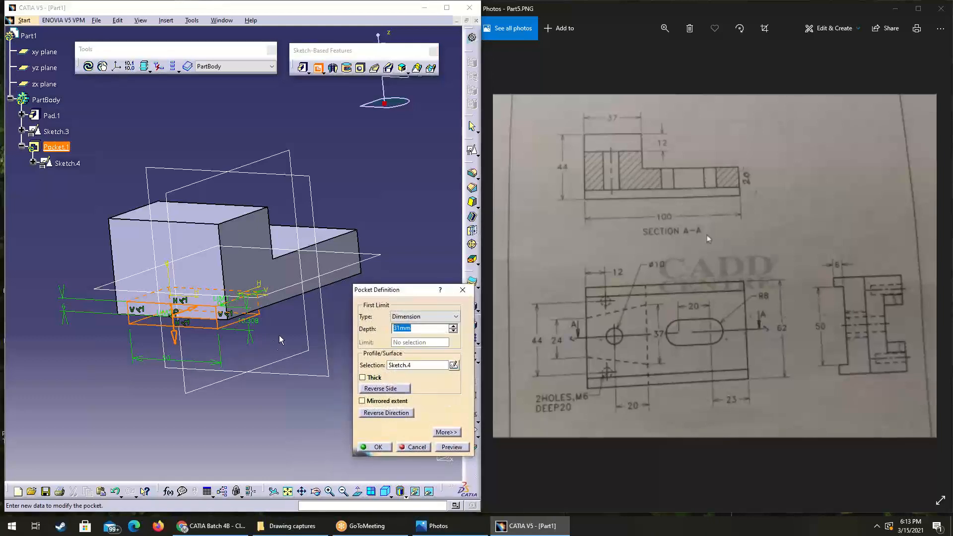
middle_click_drag(279, 334, 236, 380)
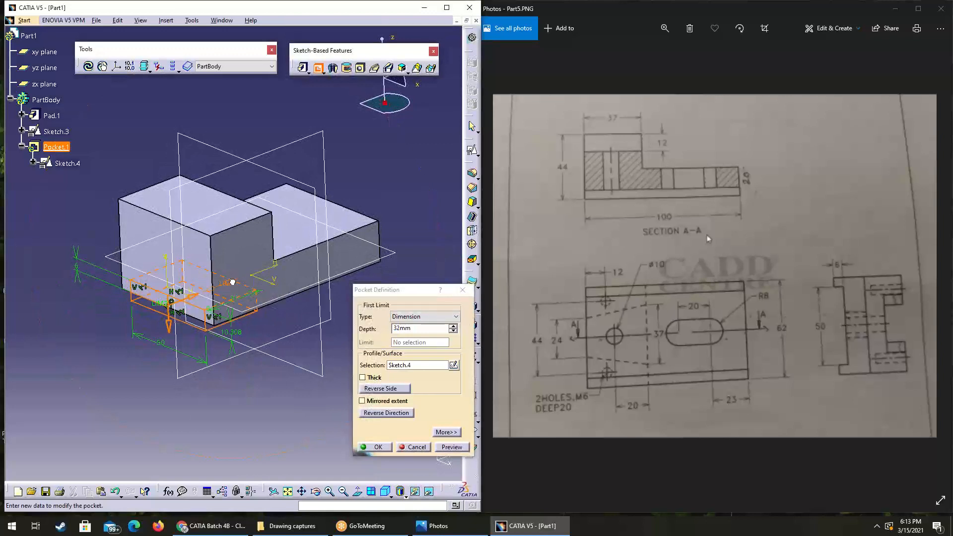
left_click_drag(233, 282, 397, 220)
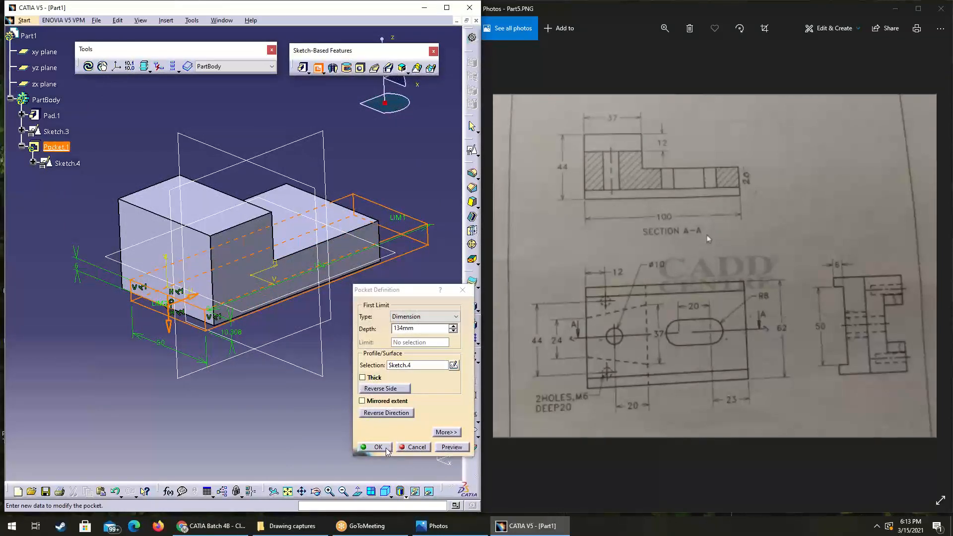
left_click(377, 448)
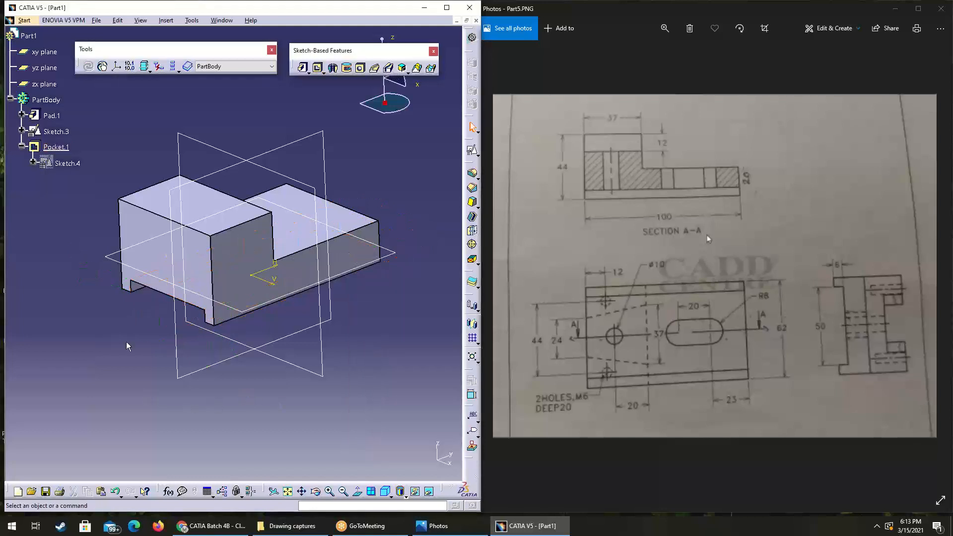
middle_click_drag(126, 341, 141, 357)
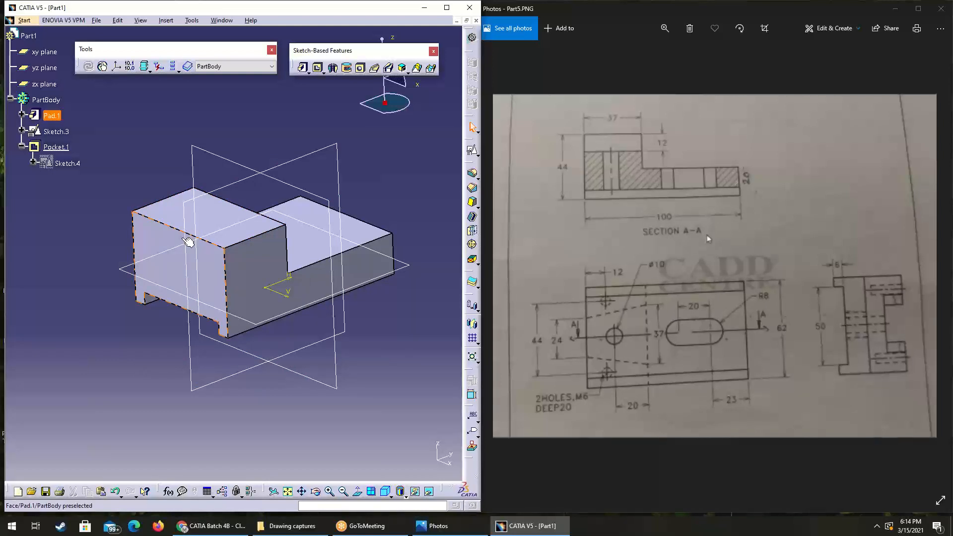
left_click(202, 217)
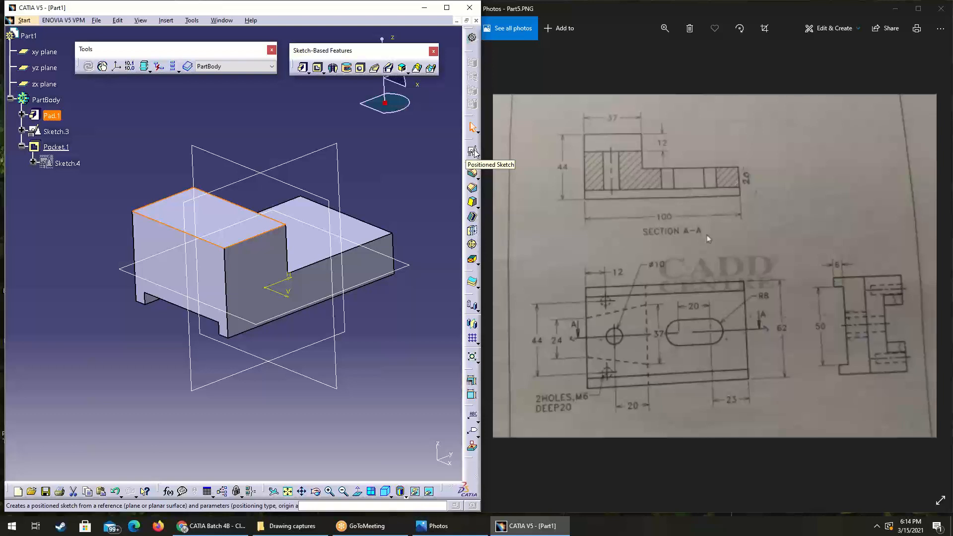
left_click(398, 344)
Start a positioned sketch on the bottom channel's floor face, with the axes swapped and the H direction reversed.
middle_click_drag(396, 377, 347, 174)
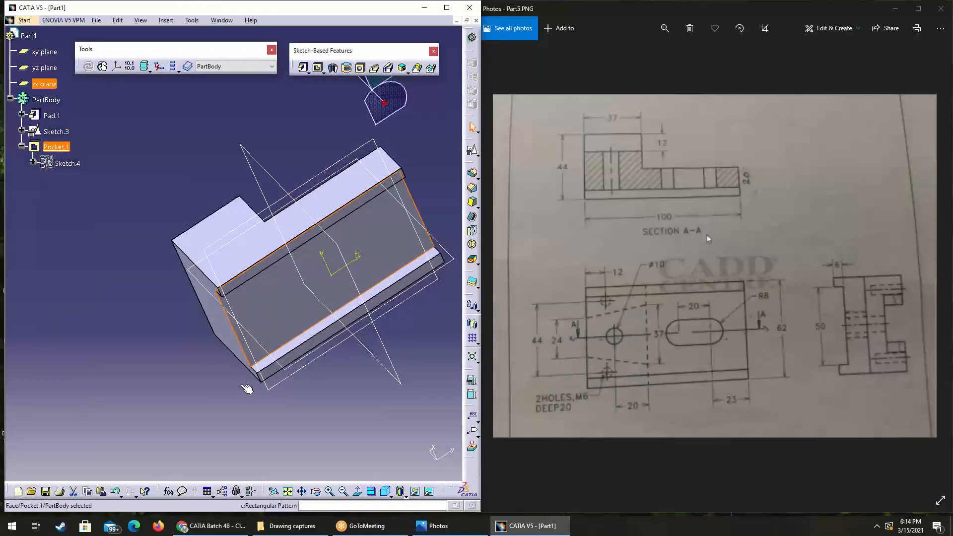
middle_click_drag(248, 385, 89, 228)
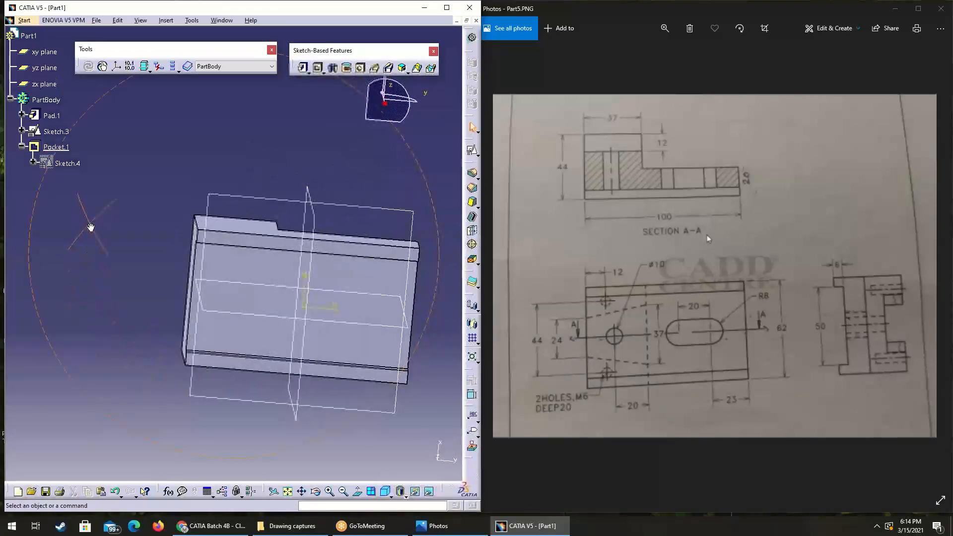
left_click(277, 327)
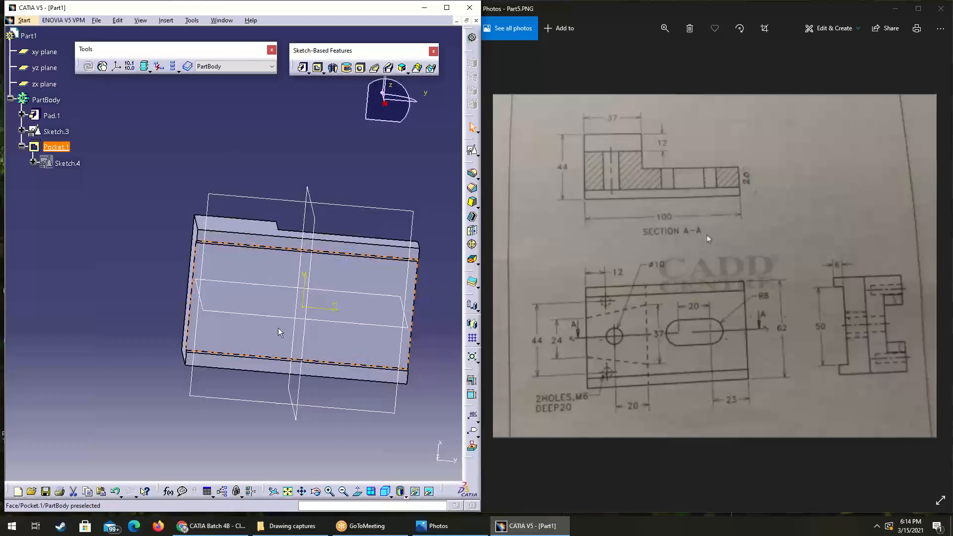
left_click(472, 150)
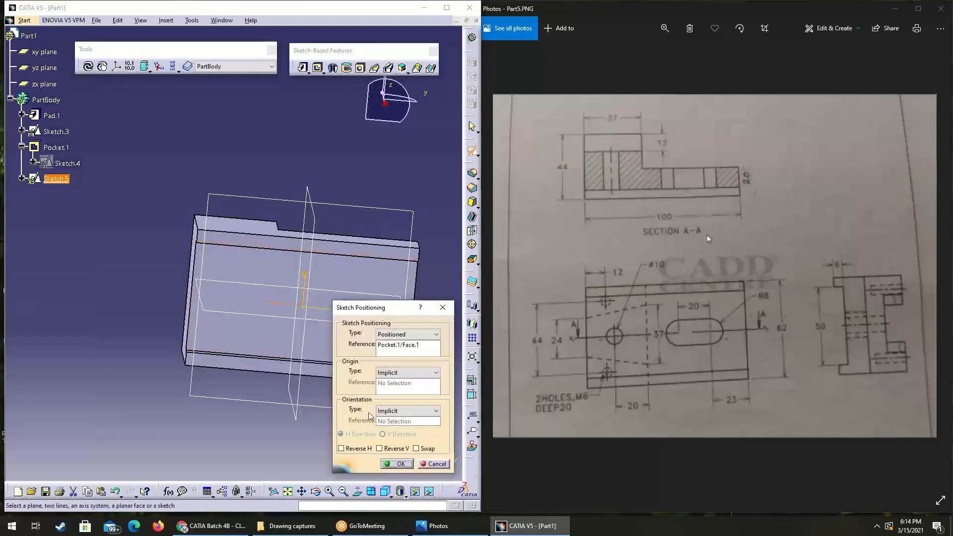
left_click(416, 448)
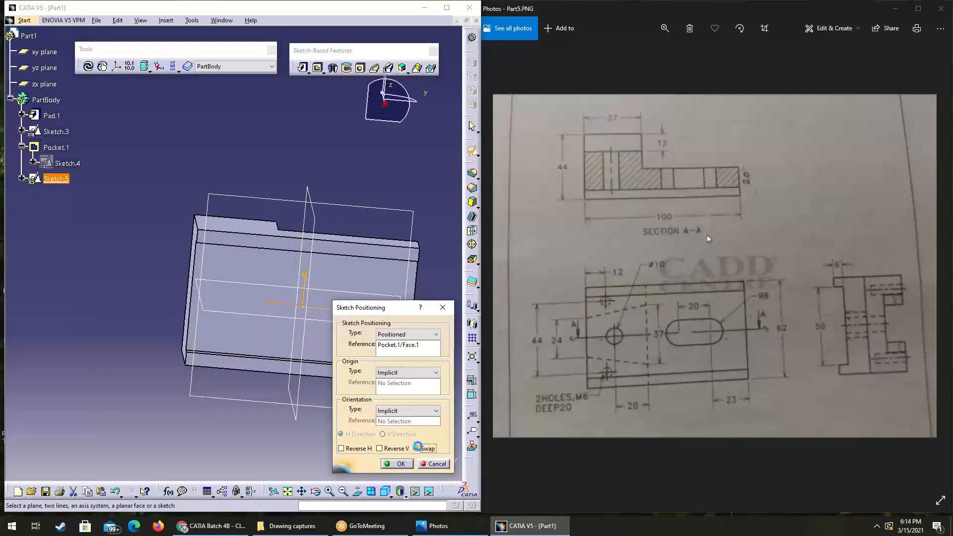
left_click(360, 450)
left_click_drag(387, 308, 511, 279)
left_click(516, 434)
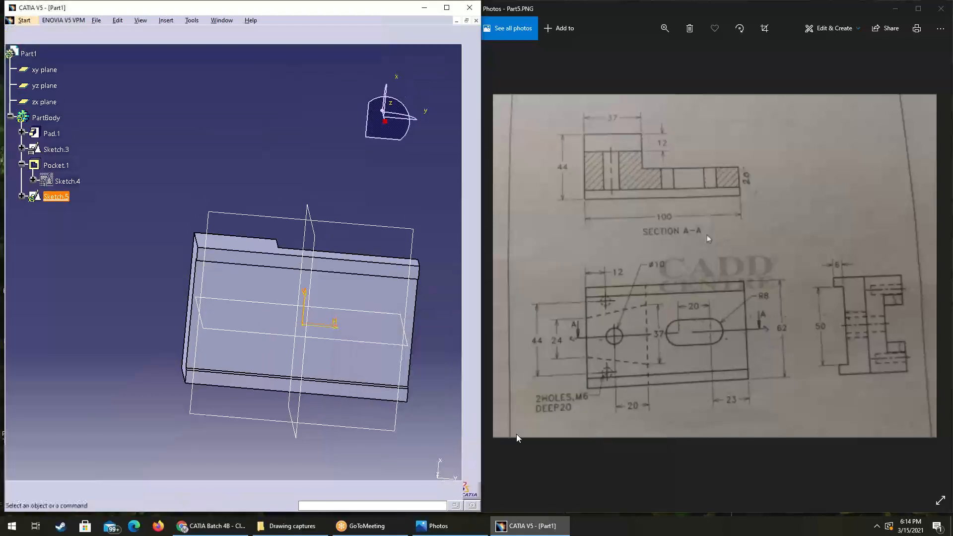
middle_click_drag(312, 318, 270, 289)
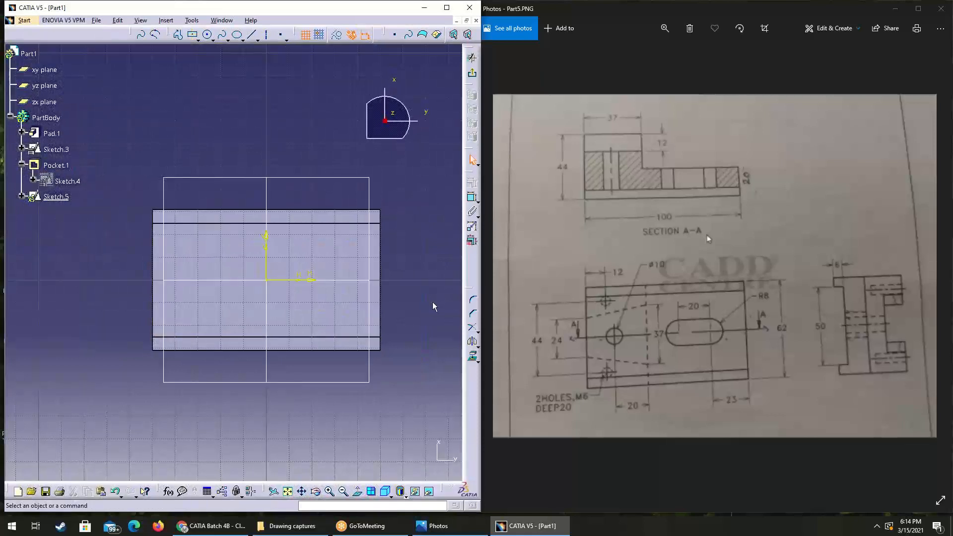
Sketch a cylindrical elongated hole along the horizontal axis, about 34 mm between centres, towards the plate's lower-step end.
left_click(198, 40)
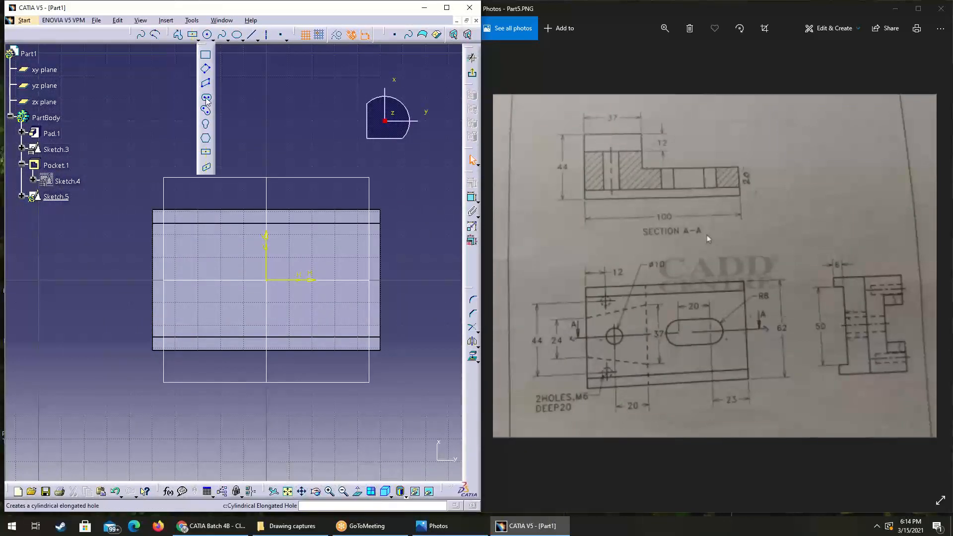
left_click(206, 98)
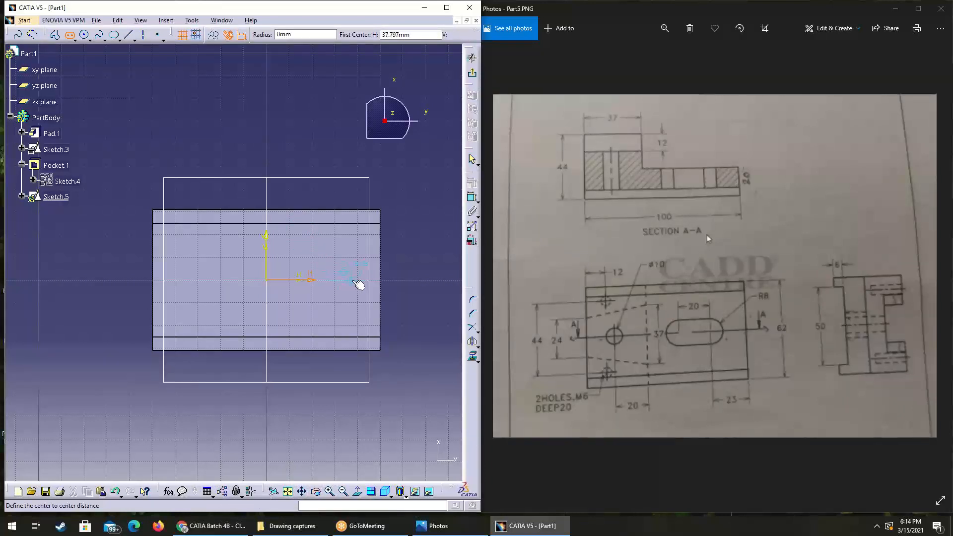
left_click(356, 281)
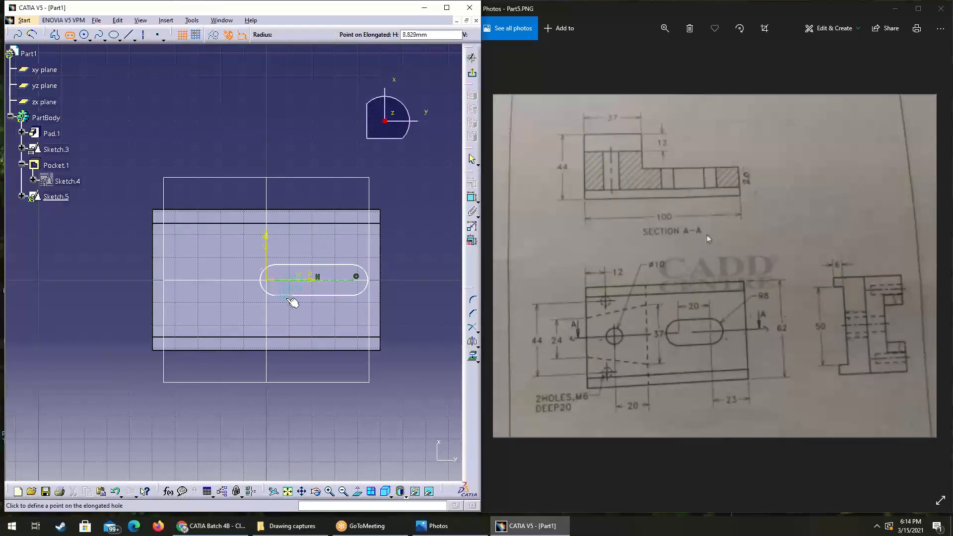
left_click(291, 298)
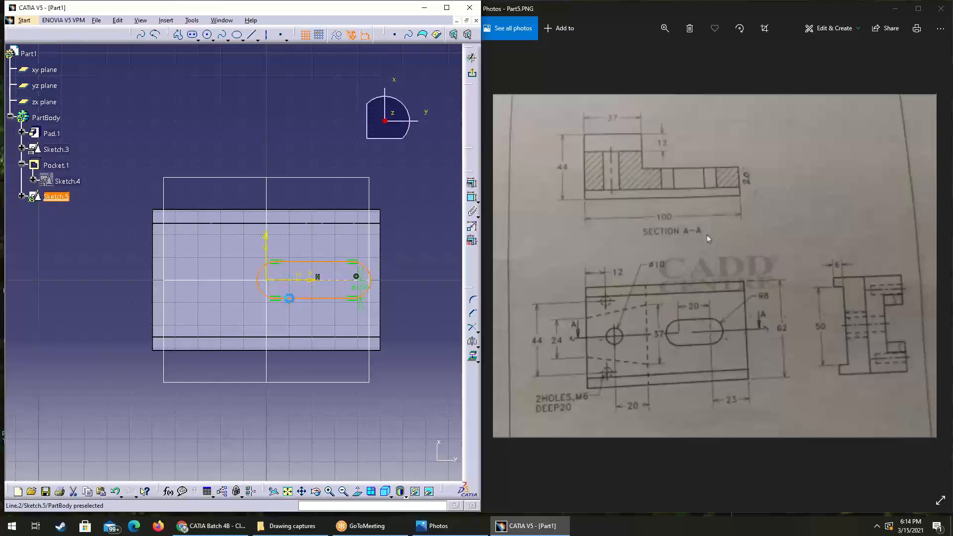
left_click(419, 309)
Sketch a circle about 11 mm in diameter on the horizontal axis, on the opposite side of the origin from the slot.
left_click(207, 34)
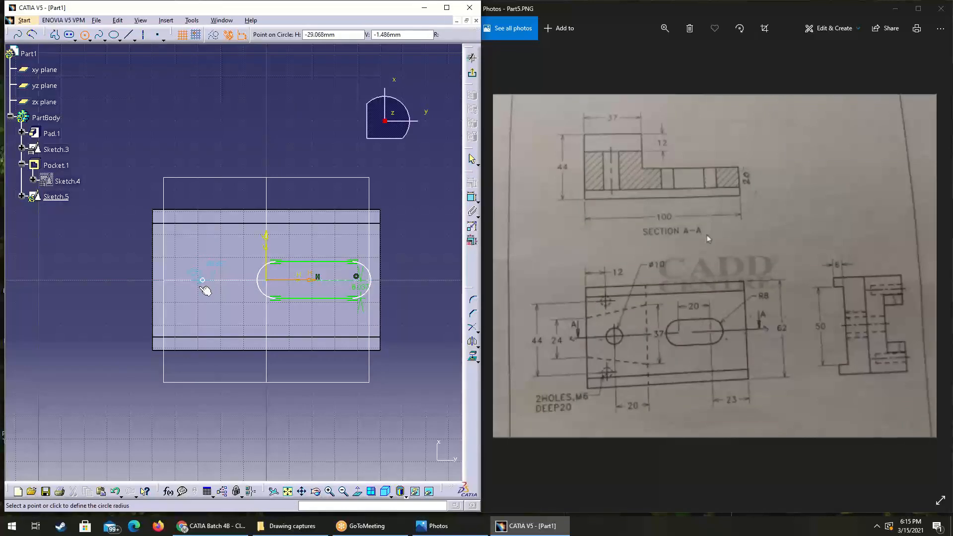
left_click(203, 280)
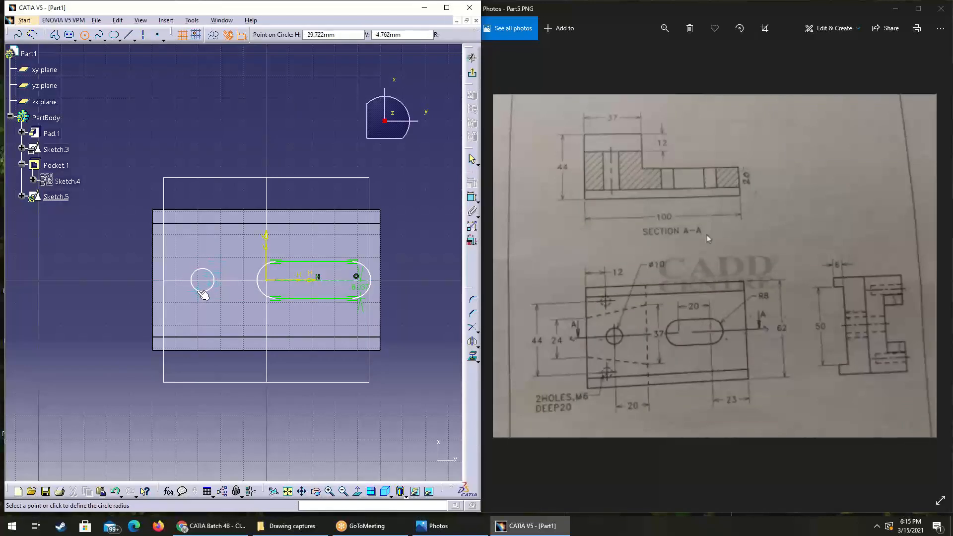
left_click(202, 293)
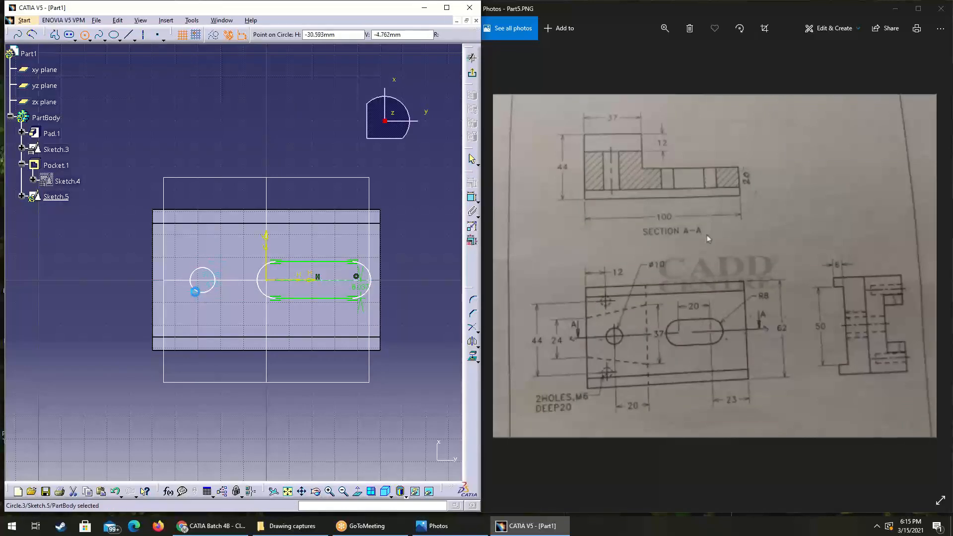
Constrain the circle's diameter to 10 mm.
left_click(472, 199)
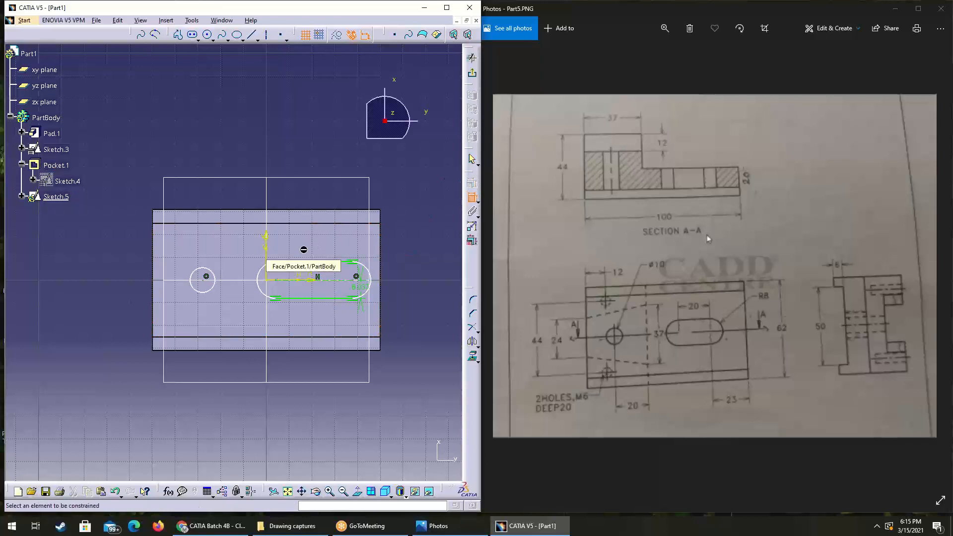
left_click(197, 291)
left_click(132, 313)
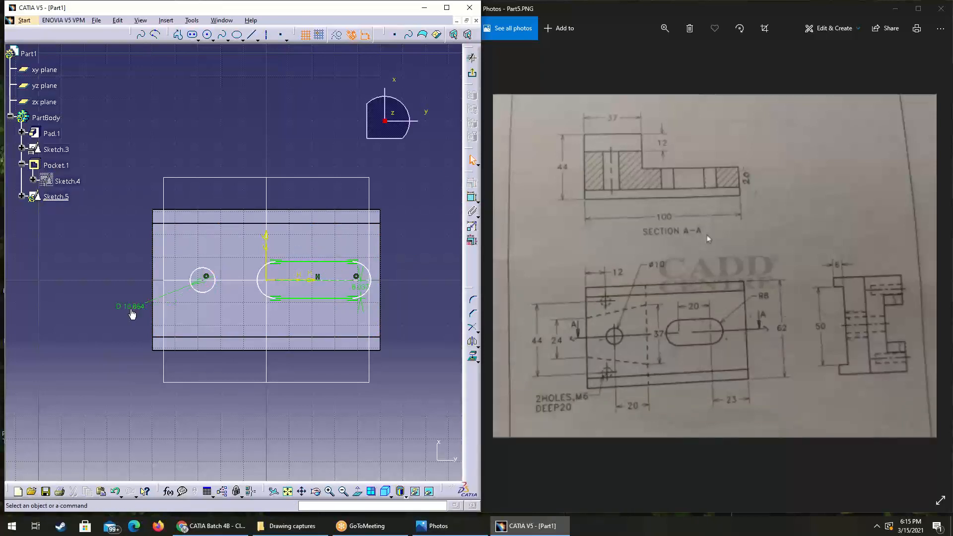
double_click(132, 314)
type("10")
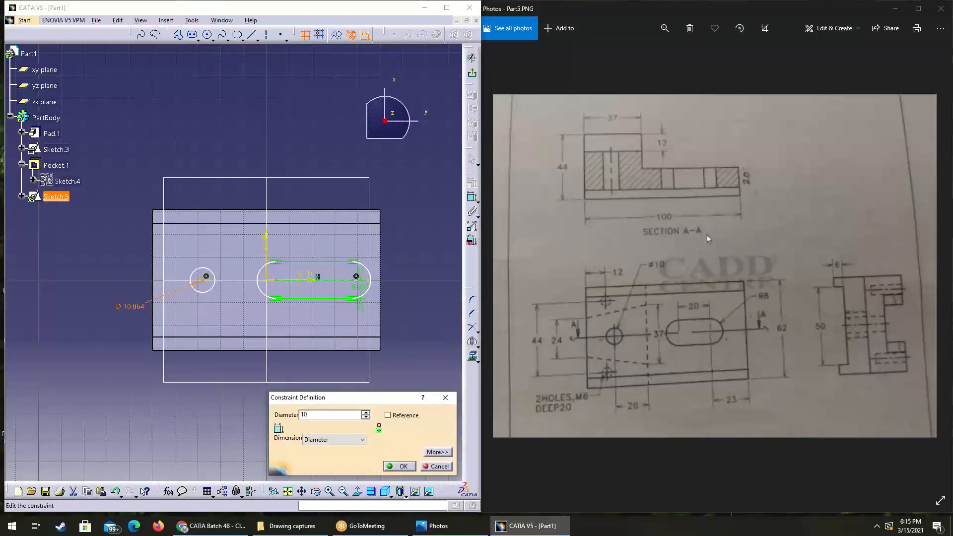
key("Return")
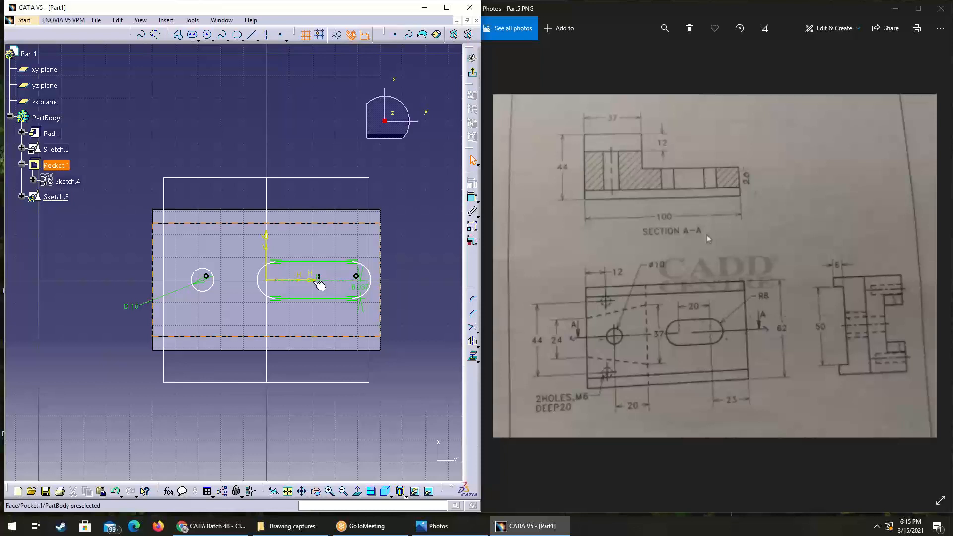
Constrain the slot's centre-to-centre distance to 20 mm.
left_click(471, 198)
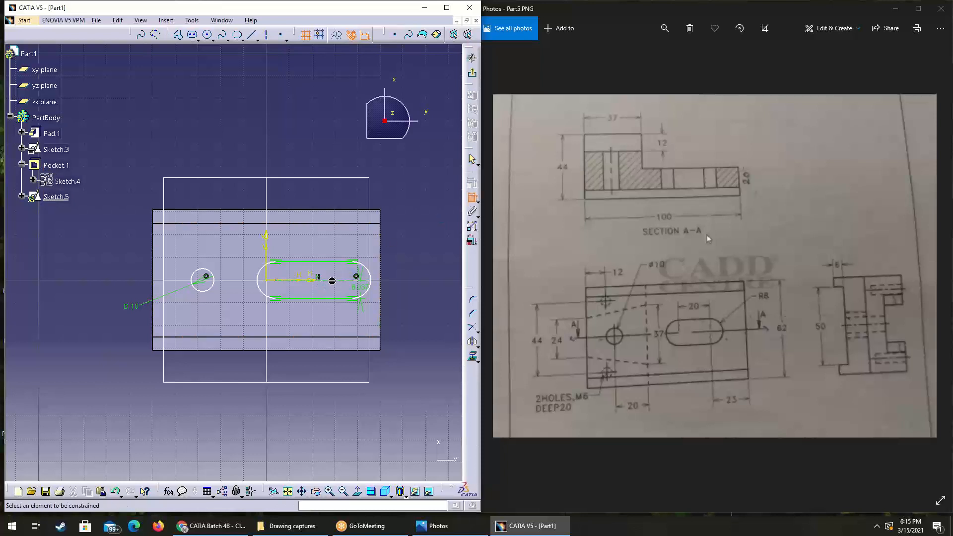
left_click(331, 282)
left_click(313, 316)
double_click(313, 313)
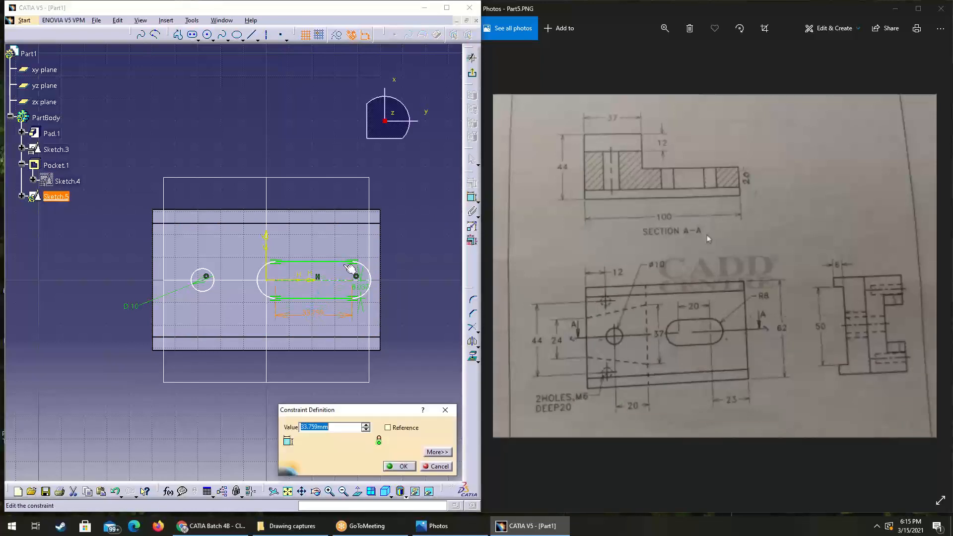
type("20")
key("Return")
left_click(360, 271)
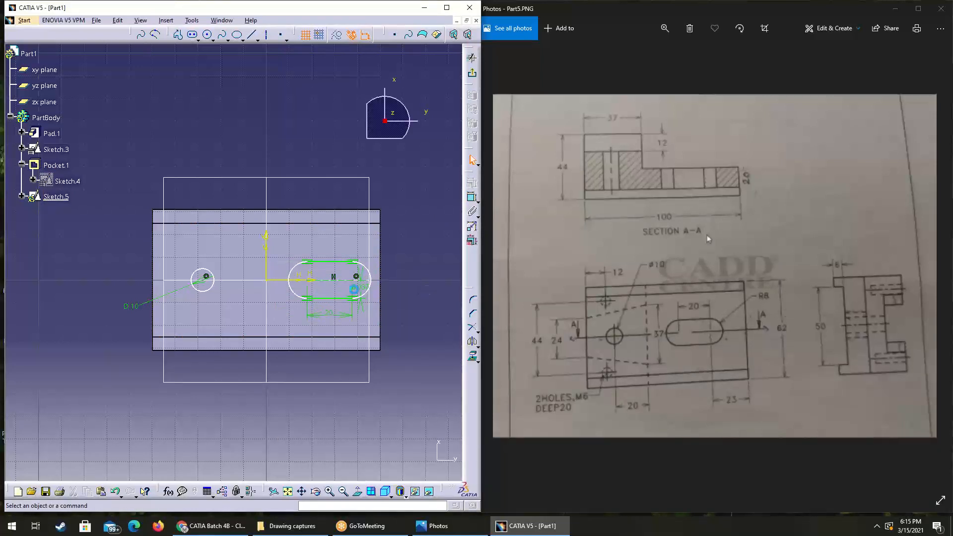
Constrain the slot's outer arc centre to 23 mm from the nearest end edge of the plate.
left_click(471, 197)
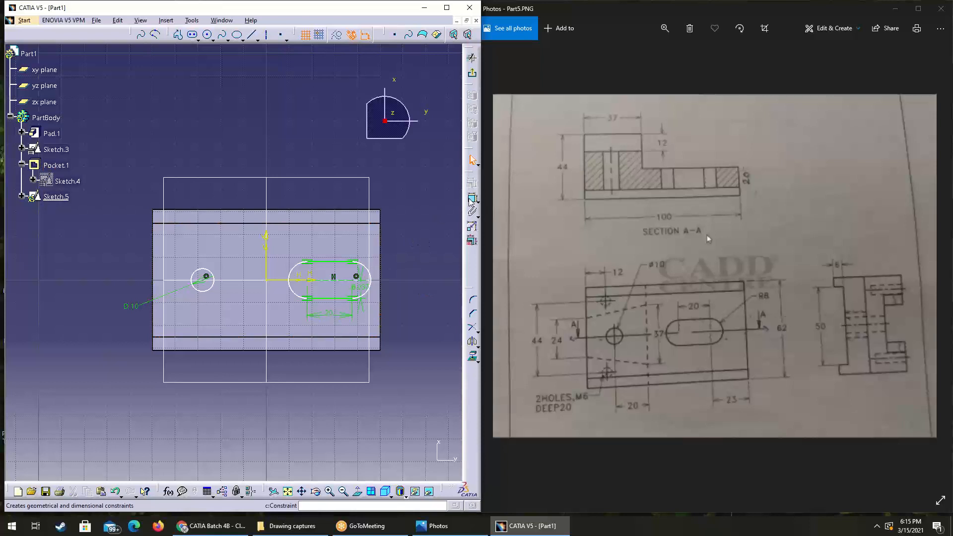
left_click(355, 278)
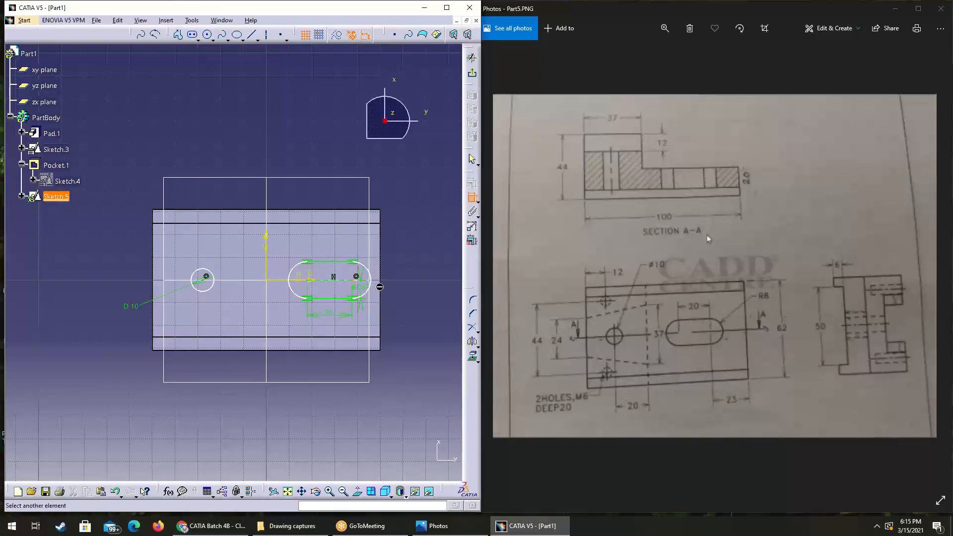
left_click(380, 290)
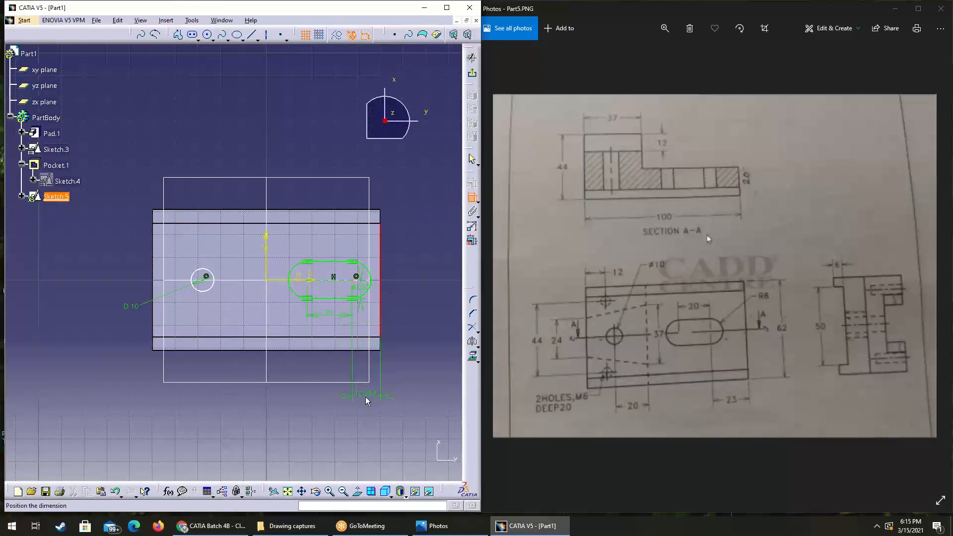
left_click(366, 396)
double_click(372, 395)
type("23")
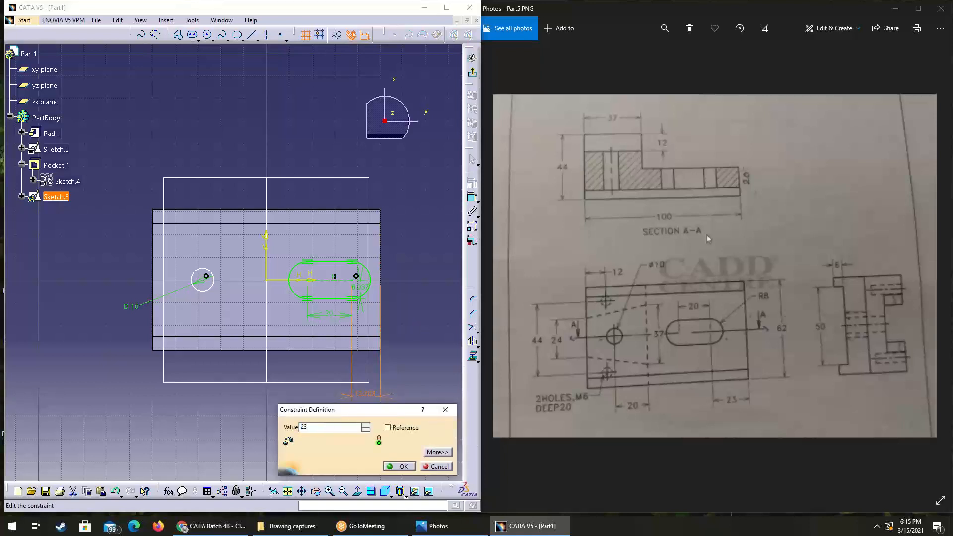
key("Return")
left_click(436, 323)
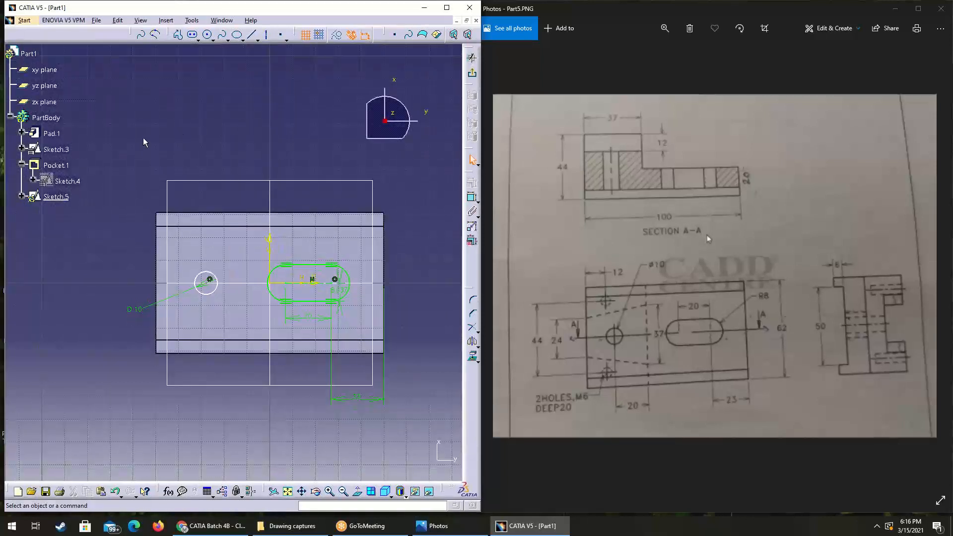
Project the vertical step's edge into the sketch as a reference line and return to the normal view.
mouse_move(139, 132)
middle_mouse_down()
mouse_move(157, 177)
mouse_move(145, 116)
middle_mouse_up()
middle_click_drag(146, 158, 240, 340)
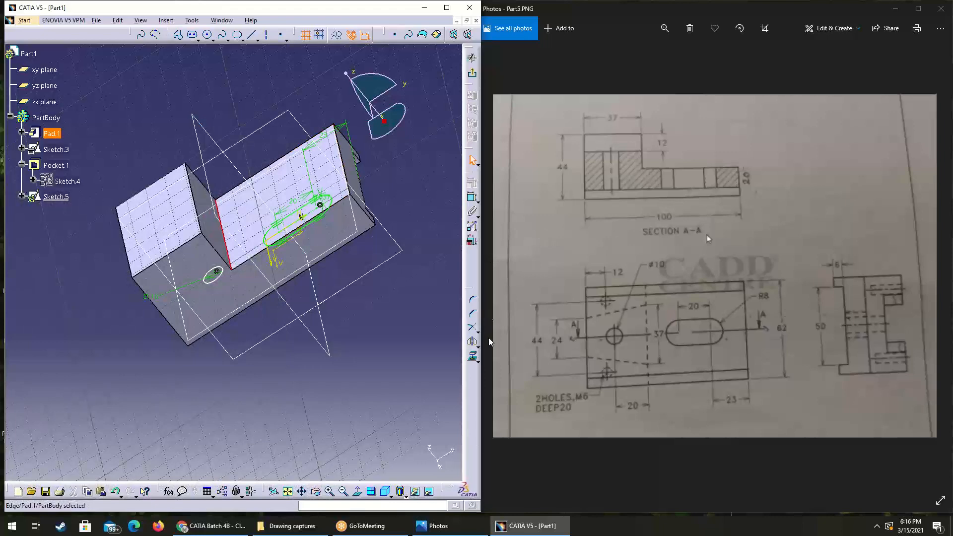
left_click(475, 360)
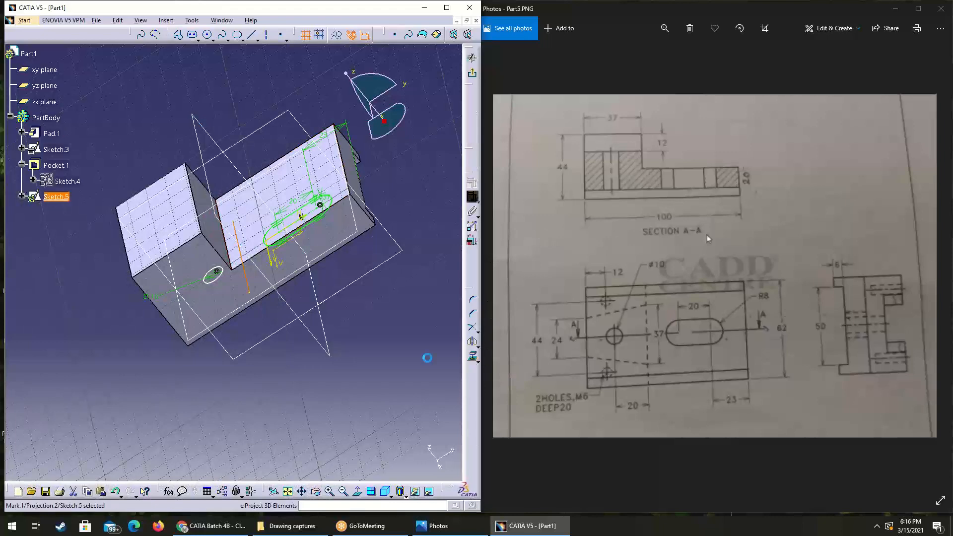
mouse_move(248, 386)
middle_mouse_down()
mouse_move(218, 230)
mouse_move(115, 158)
mouse_move(164, 192)
middle_mouse_up()
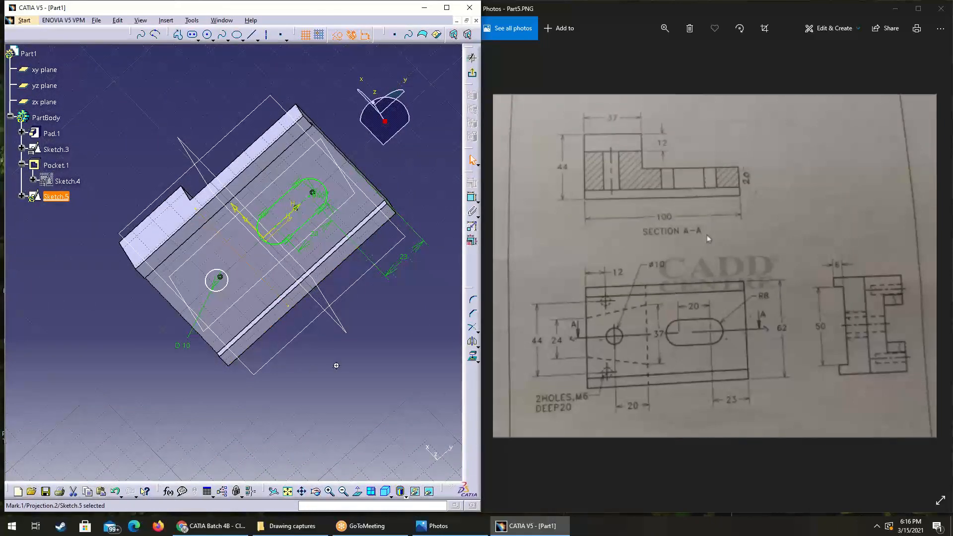
middle_click_drag(322, 369, 298, 379)
left_click(357, 491)
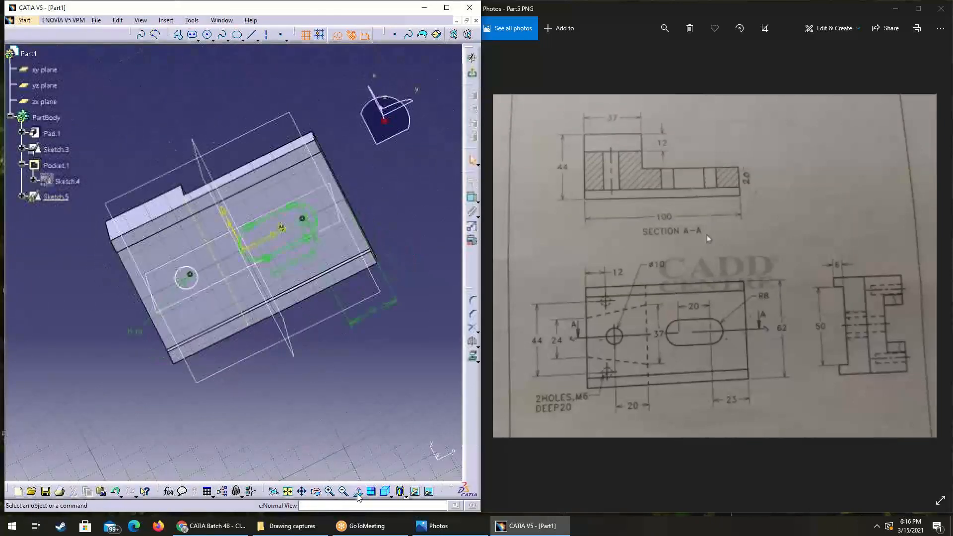
Constrain the circle's centre to 20 mm from the projected step edge and exit the sketch.
left_click(472, 197)
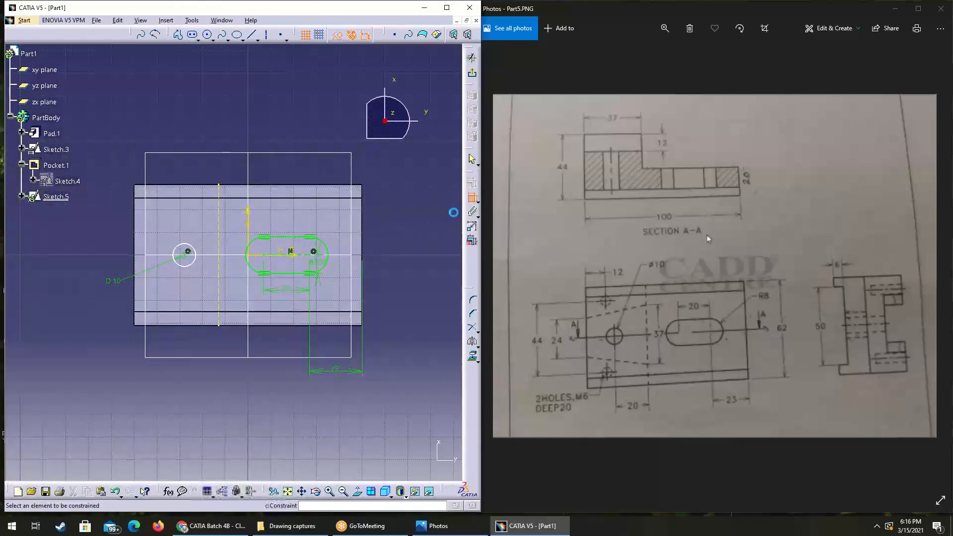
left_click(218, 270)
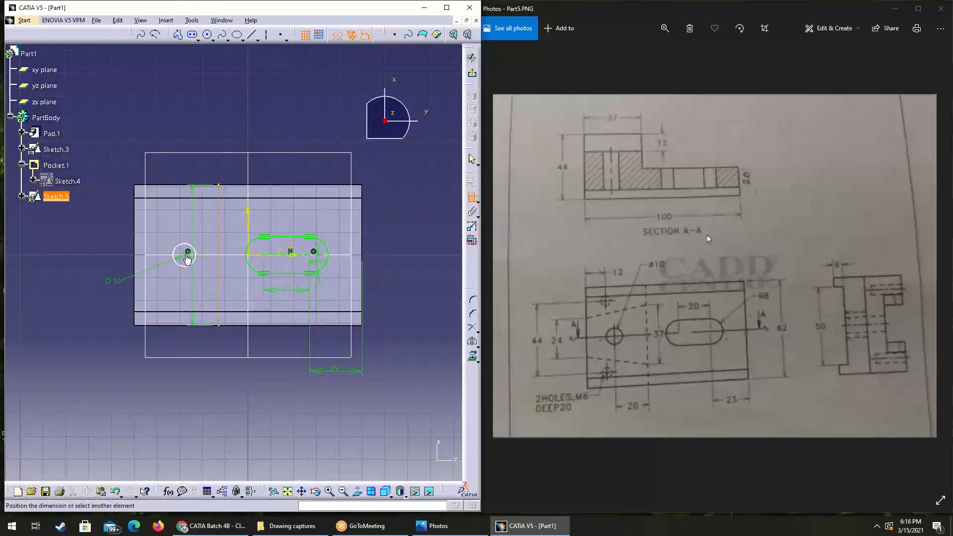
left_click(187, 257)
left_click(198, 380)
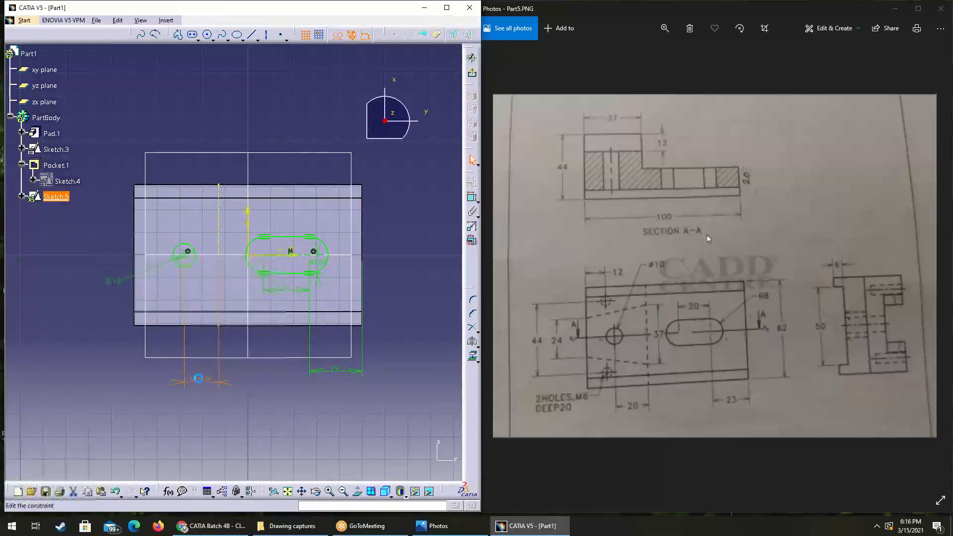
type("20mm")
key("Return")
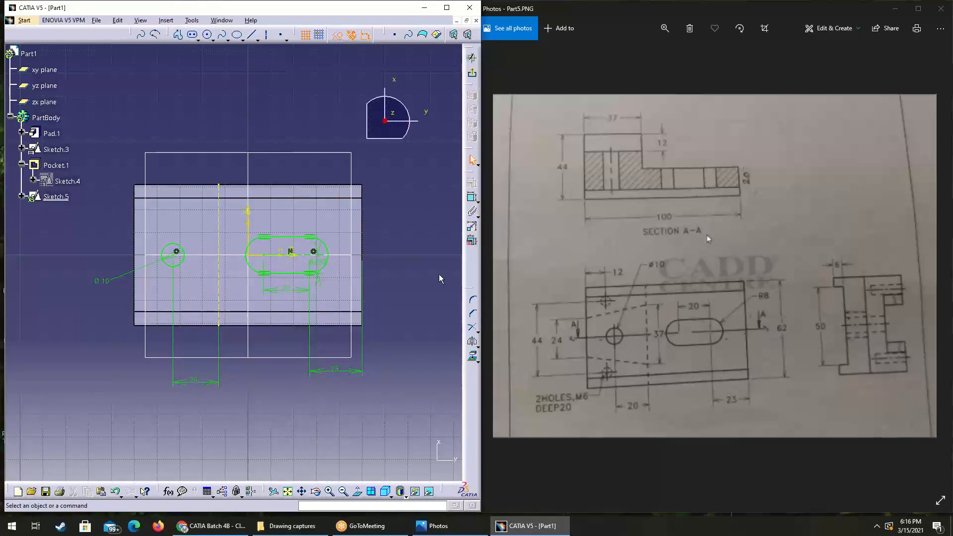
left_click(472, 75)
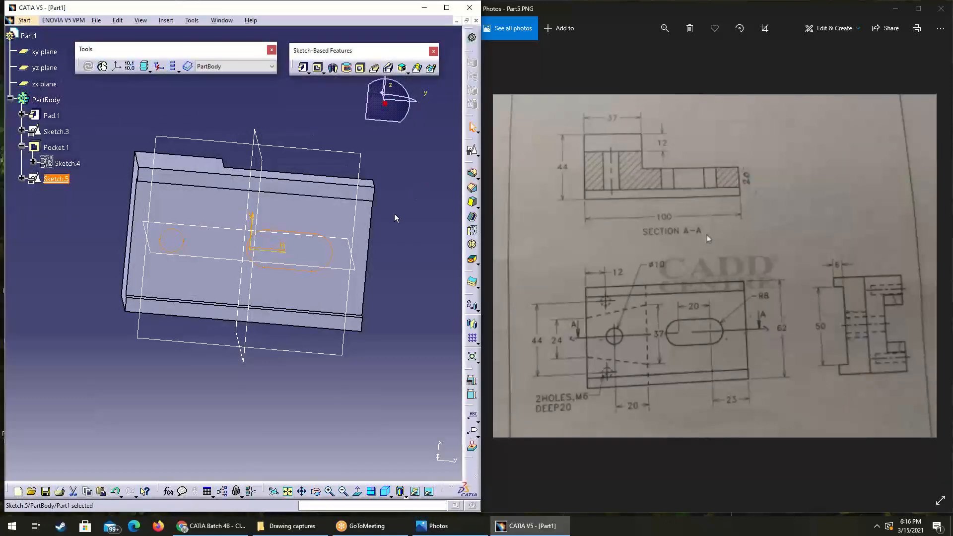
mouse_move(390, 245)
middle_mouse_down()
mouse_move(387, 208)
mouse_move(132, 214)
mouse_move(123, 186)
mouse_move(87, 357)
mouse_move(244, 207)
mouse_move(297, 248)
mouse_move(393, 365)
mouse_move(392, 352)
middle_mouse_up()
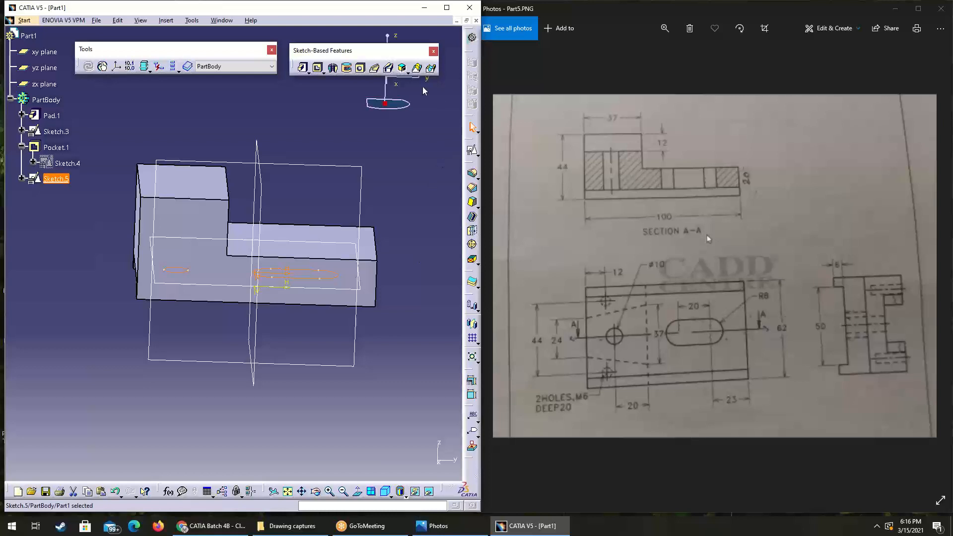
left_click(323, 72)
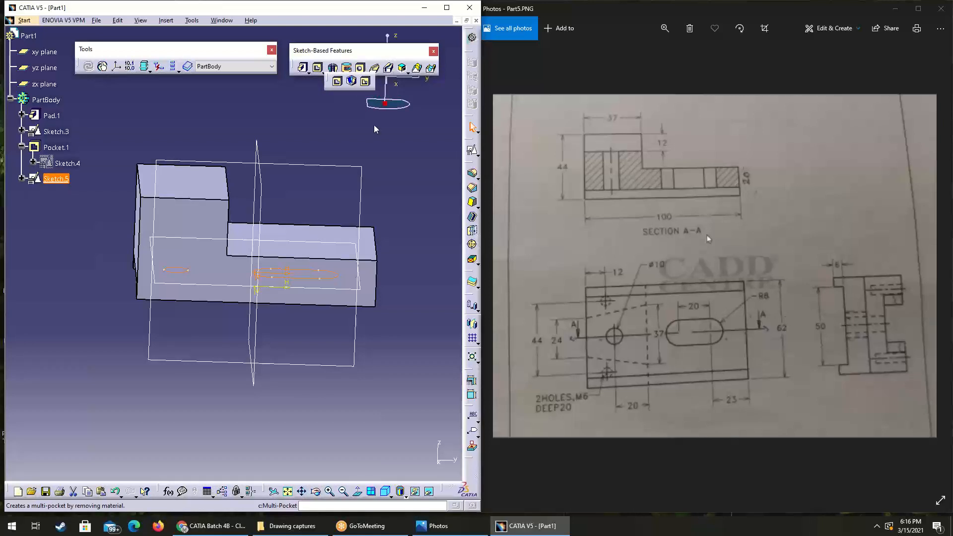
left_click(366, 82)
left_click(446, 275)
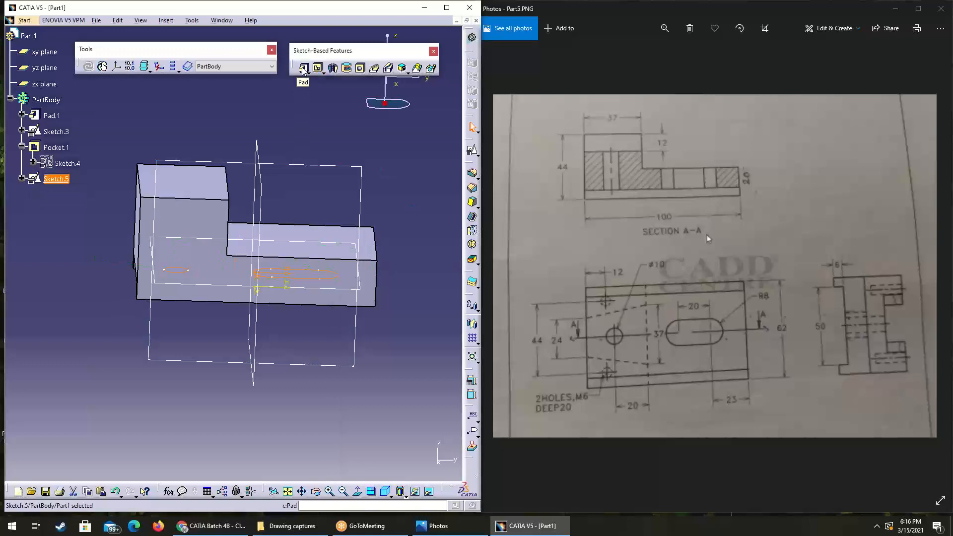
left_click(318, 68)
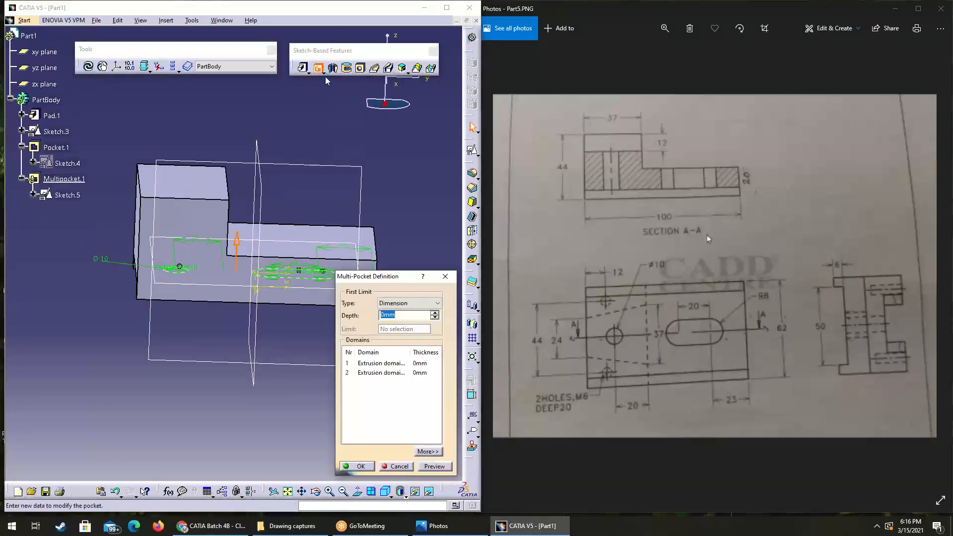
left_click(444, 276)
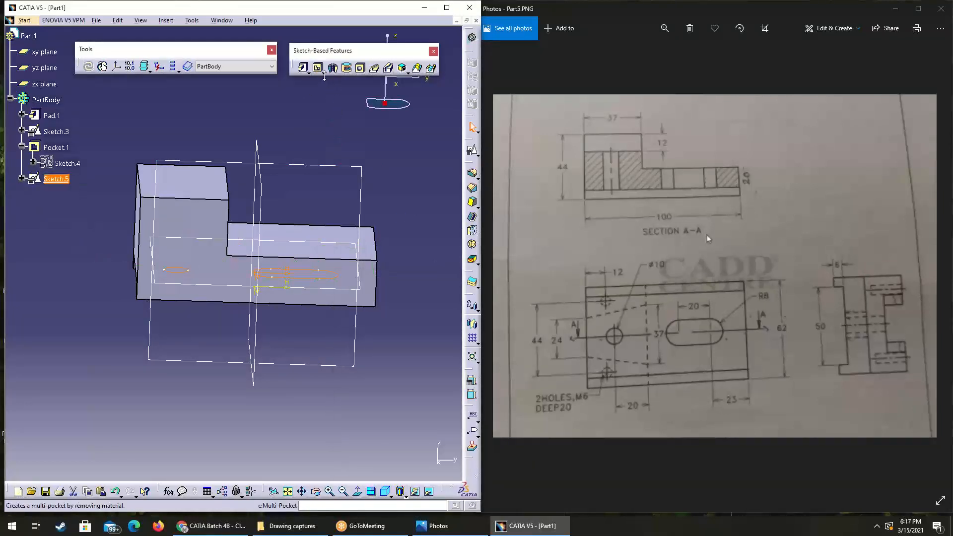
Cut the circle and slot profiles through the part with a 134 mm deep Pocket.
left_click(323, 73)
left_click(337, 84)
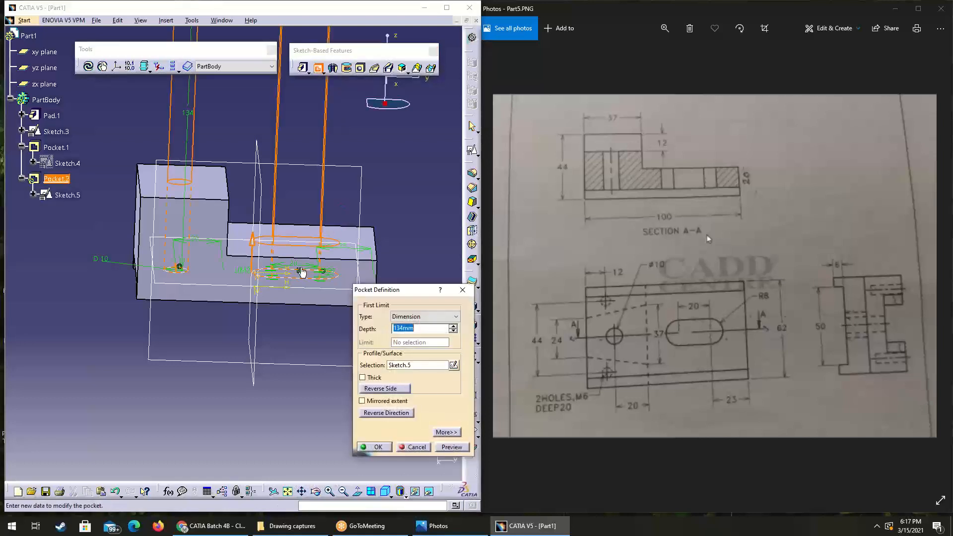
left_click(376, 446)
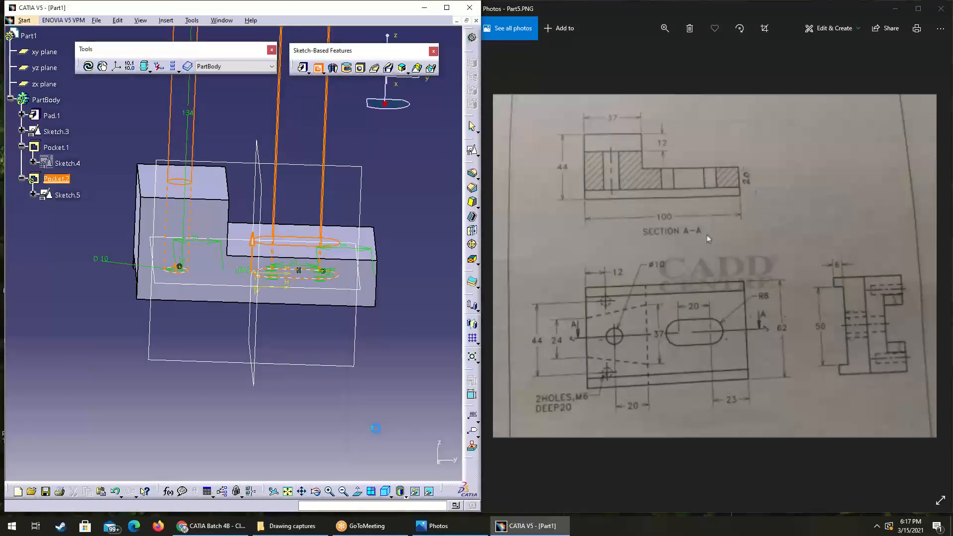
Start a positioned sketch on the top face of the raised block around the round hole.
middle_click_drag(387, 291, 340, 368)
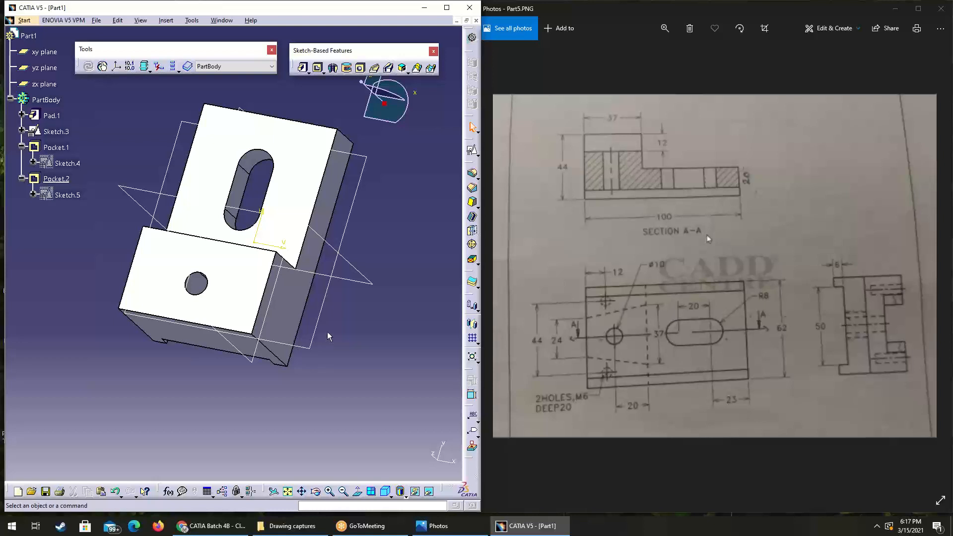
middle_click_drag(112, 390, 184, 420)
left_click(191, 304)
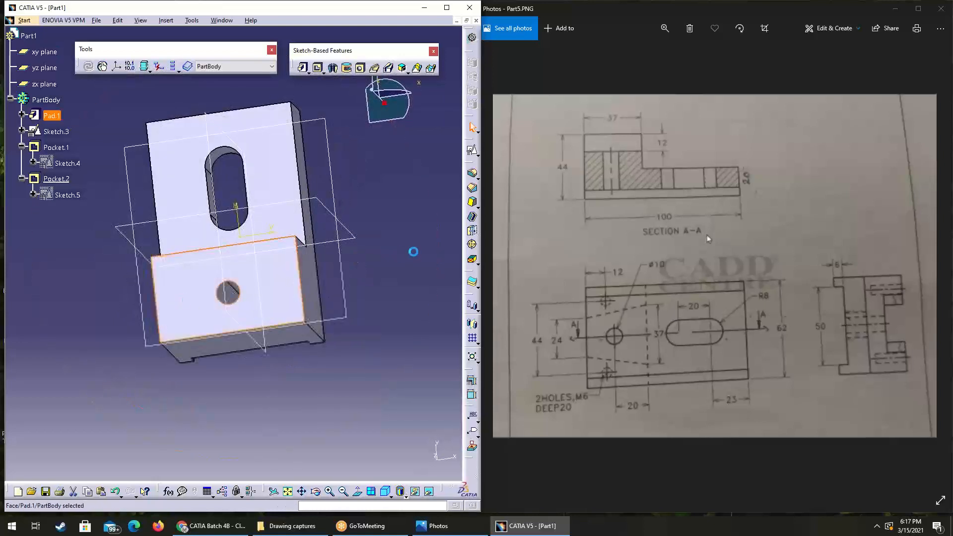
left_click(473, 152)
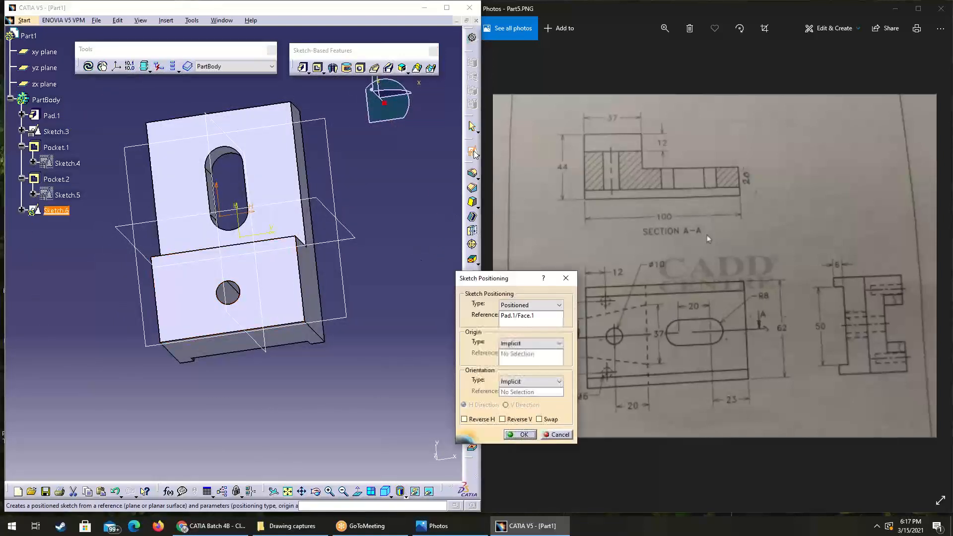
left_click(511, 435)
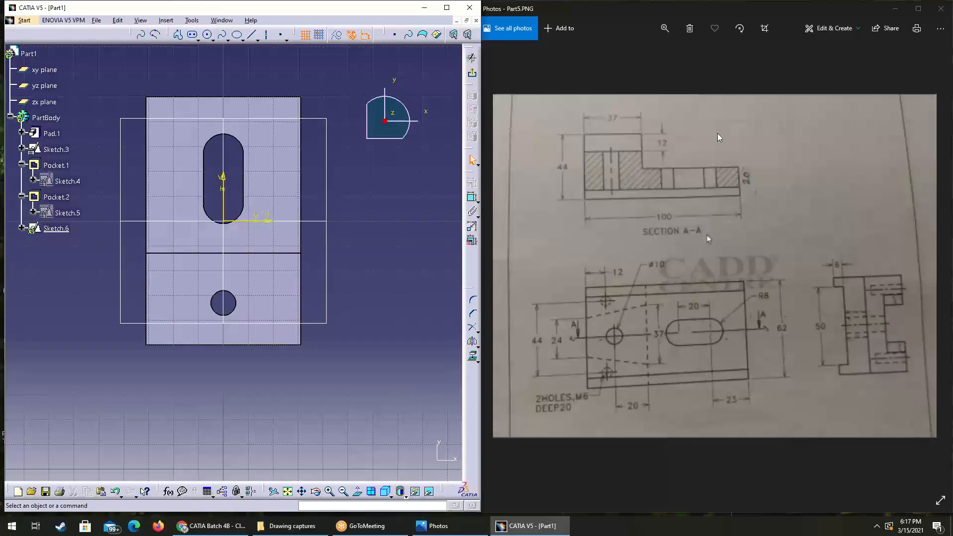
Sketch a closed trapezoid around the round hole, about 27 mm wide near the step, 19 mm near the plate's end and 30 mm long.
left_click(768, 14)
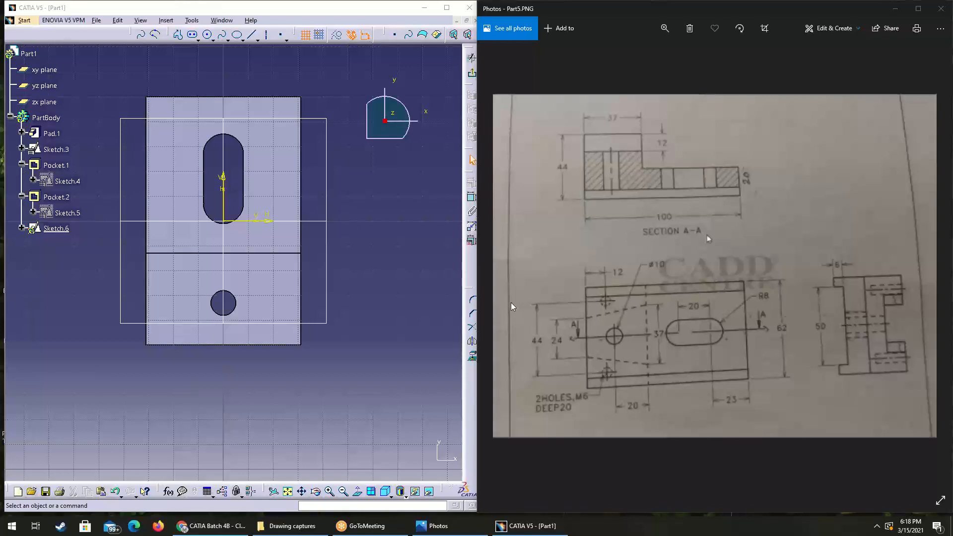
left_click(472, 300)
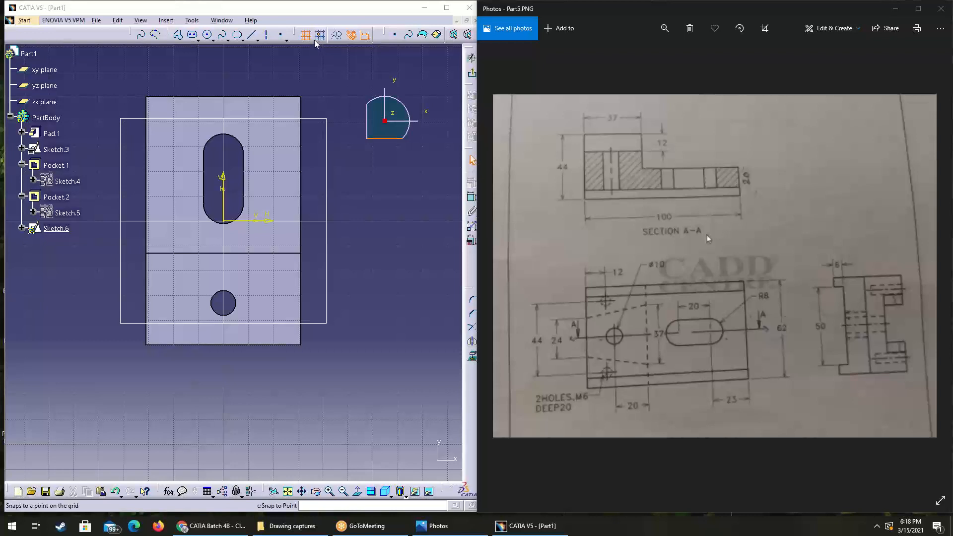
left_click(180, 39)
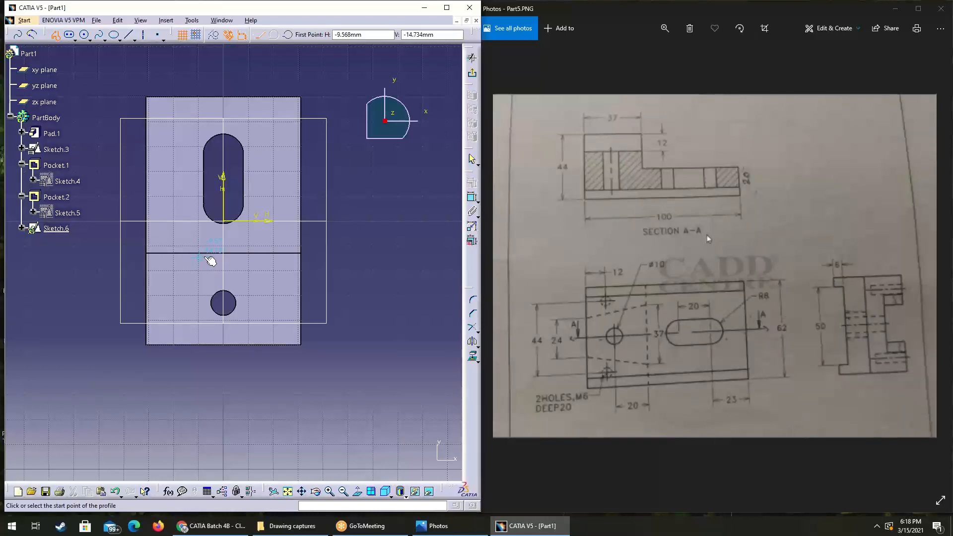
left_click(191, 265)
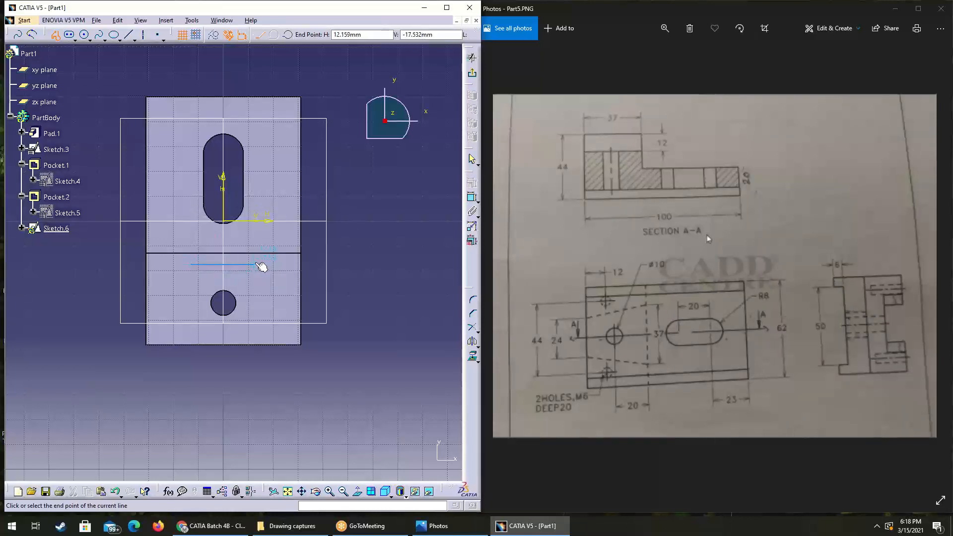
left_click(258, 265)
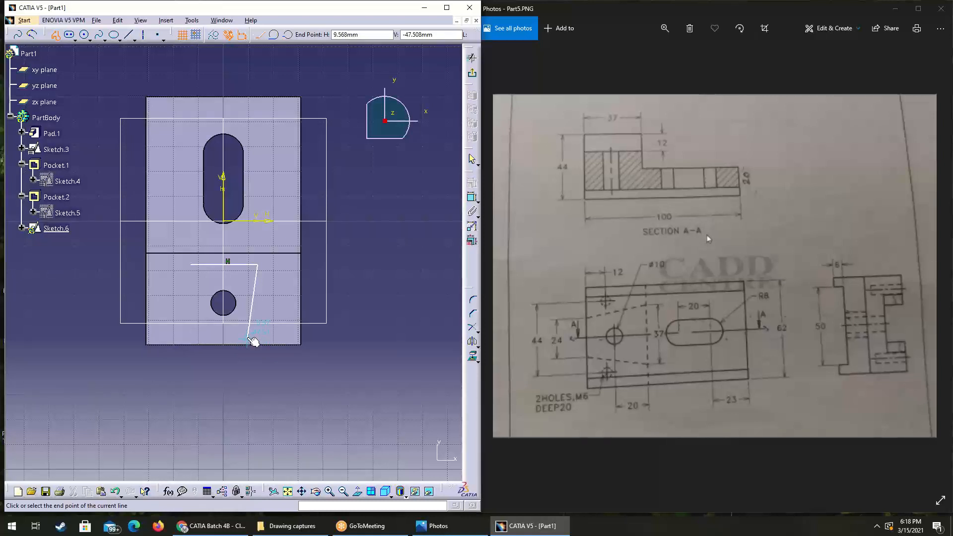
left_click(248, 340)
left_click(199, 340)
left_click(193, 265)
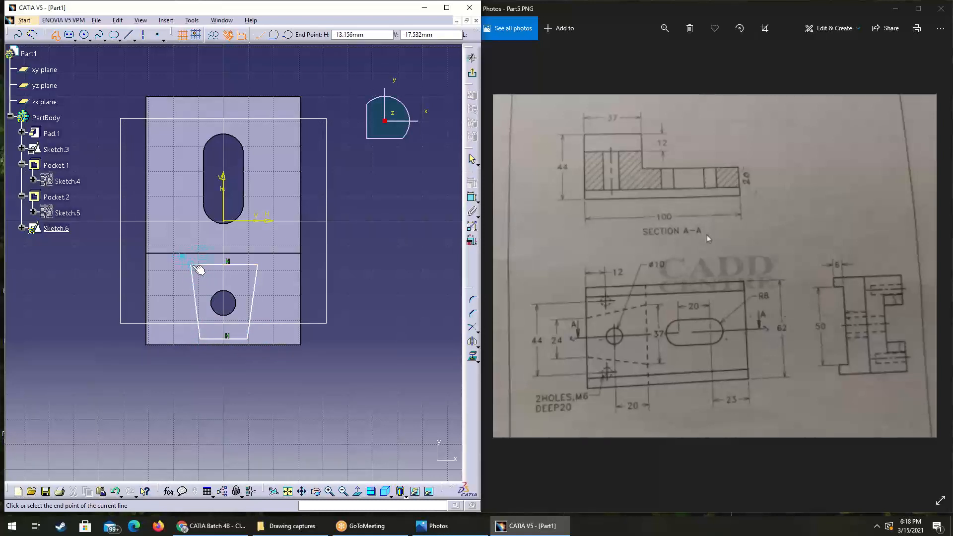
left_click(375, 359)
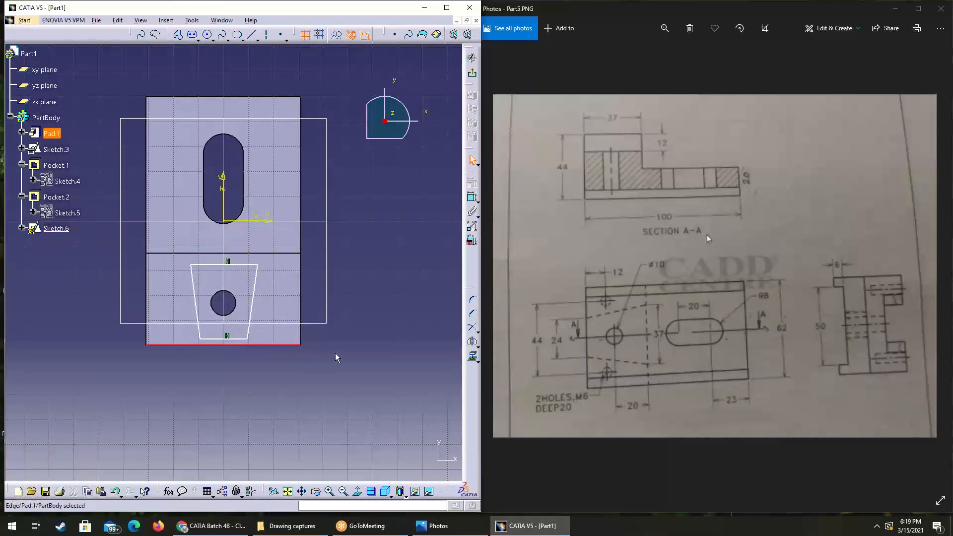
left_click(233, 339)
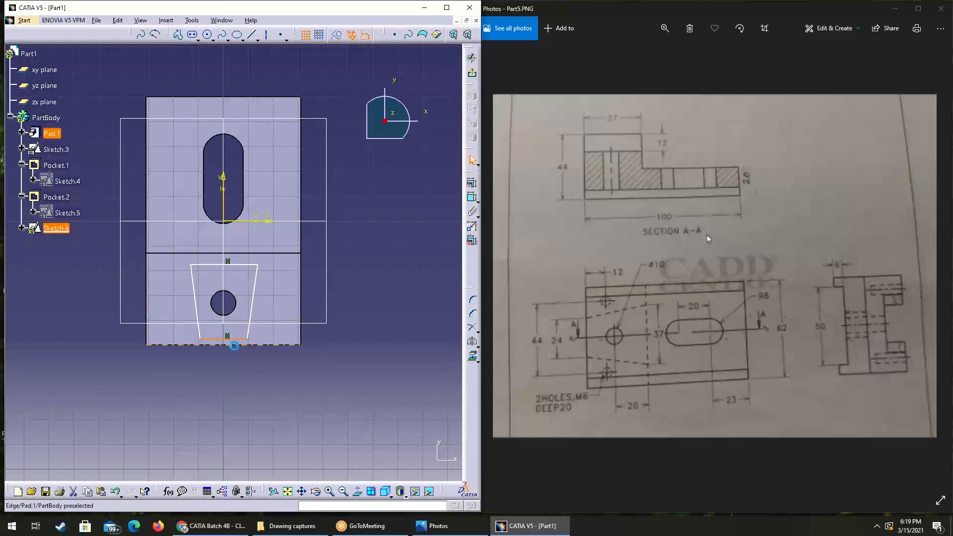
left_click(238, 345, "ctrl")
left_click(355, 325)
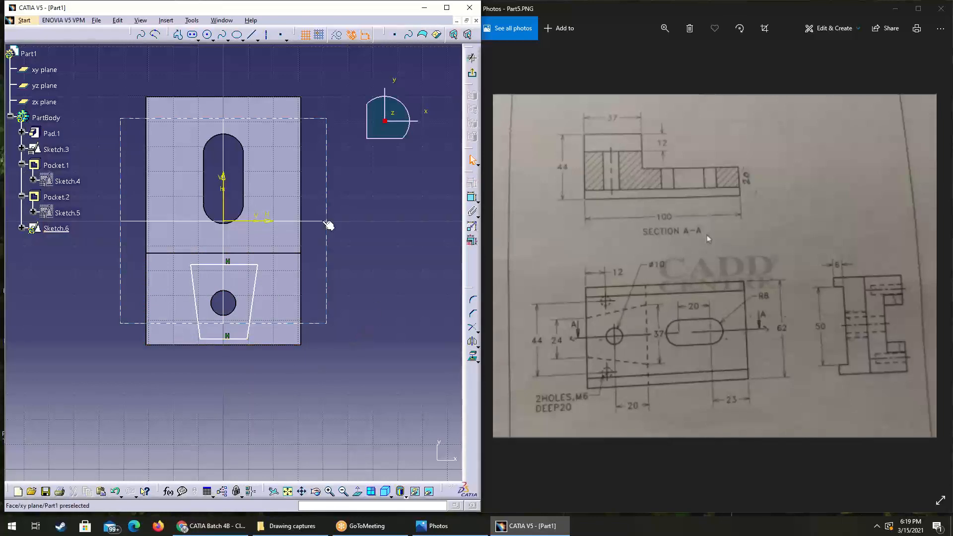
Constrain the length of the trapezoid's wide edge, nearest the step, to 37 mm.
left_click(472, 199)
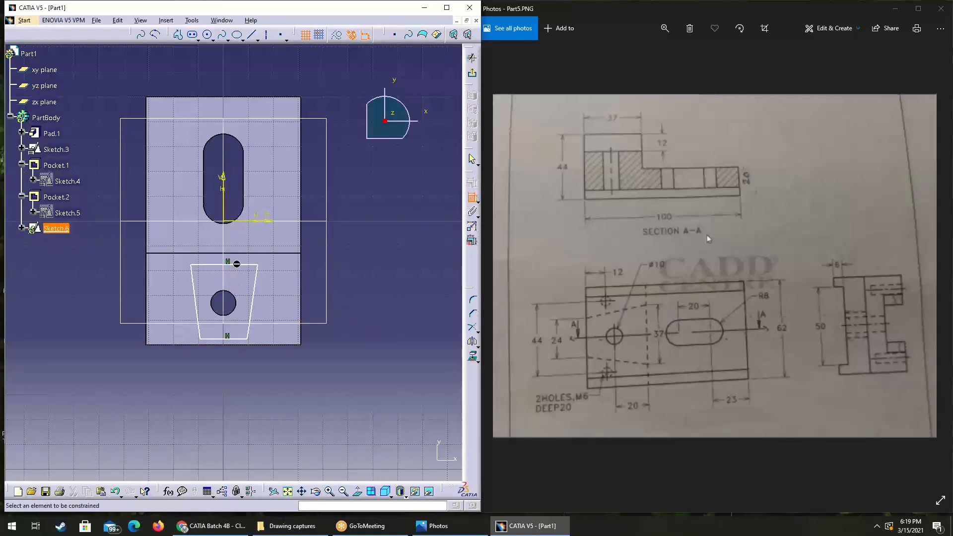
left_click(235, 264)
left_click(249, 237)
double_click(245, 235)
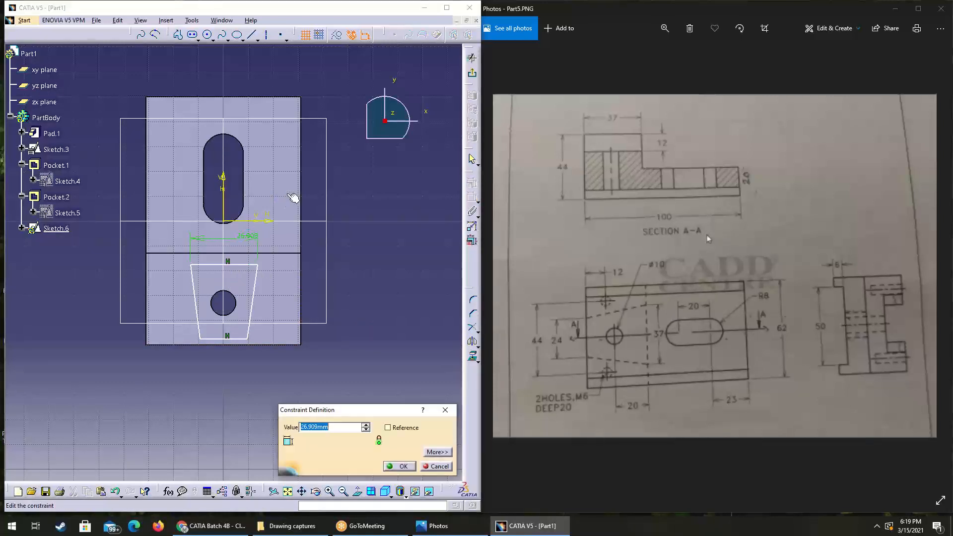
type("37")
key("Return")
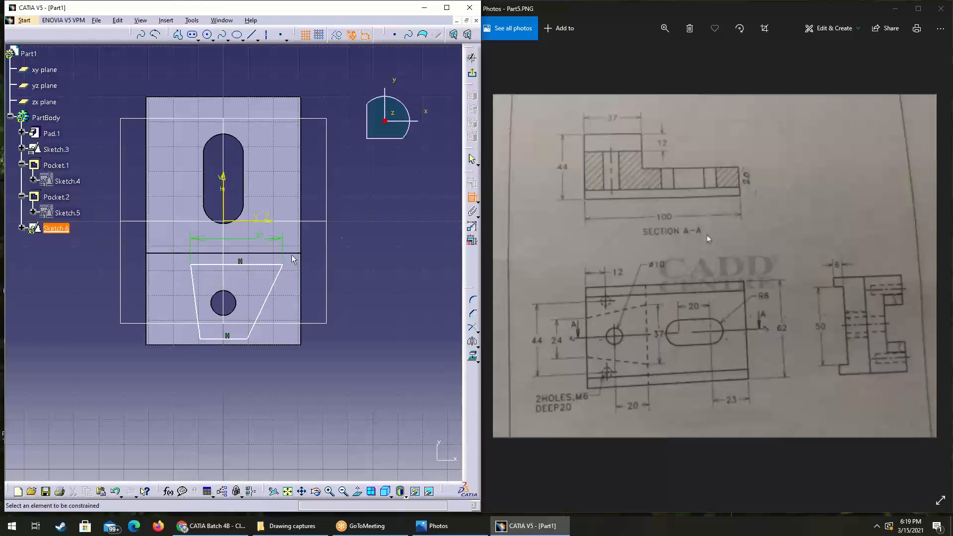
Constrain the length of the trapezoid's narrow edge, nearest the plate's end, to 24 mm.
left_click(236, 339)
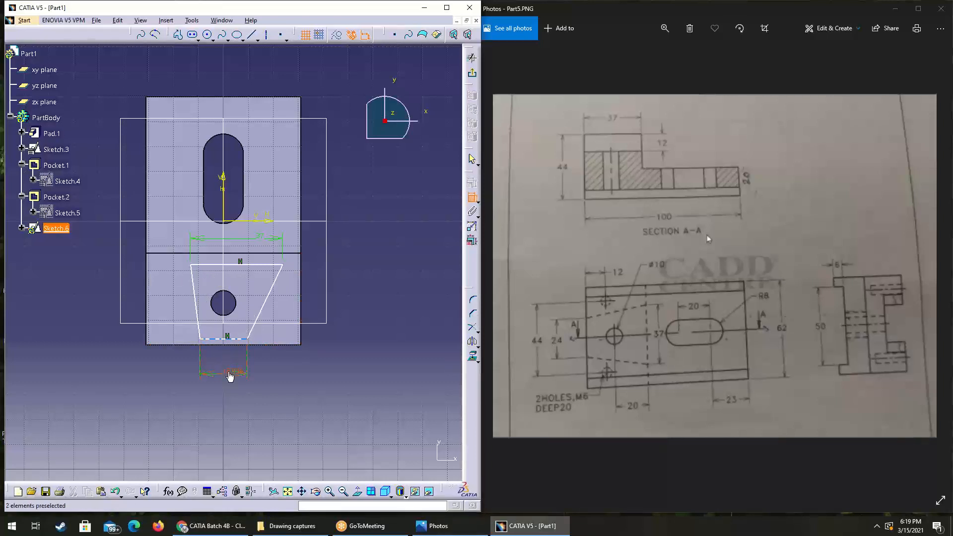
double_click(229, 377)
type("2")
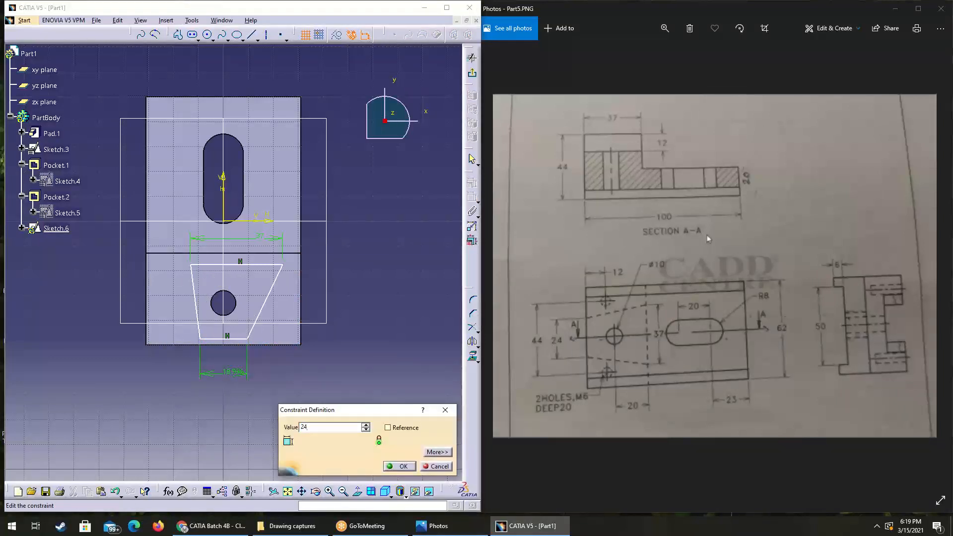
type("4")
key("Return")
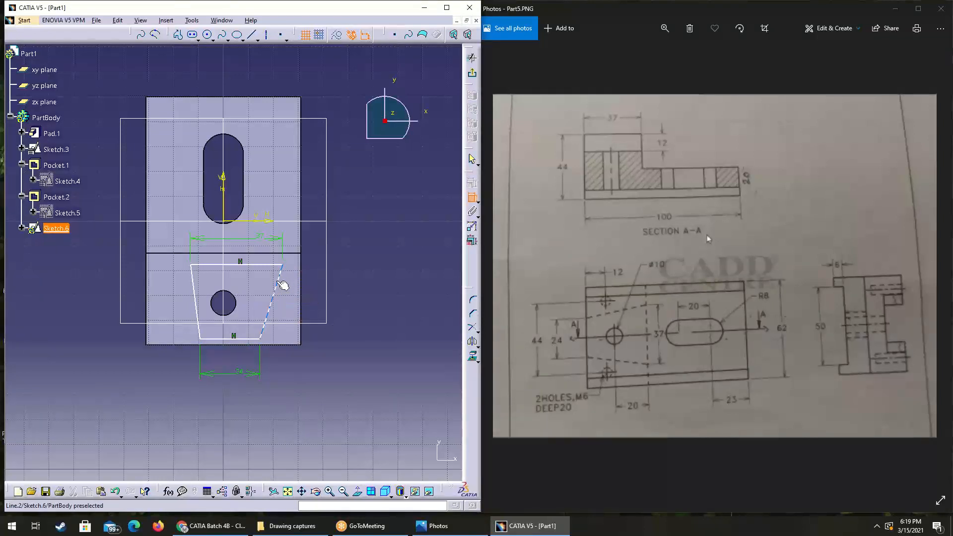
Try making the trapezoid's slanted sides symmetric about the vertical axis, and undo back past the narrow edge's 24 mm value.
left_click(282, 284)
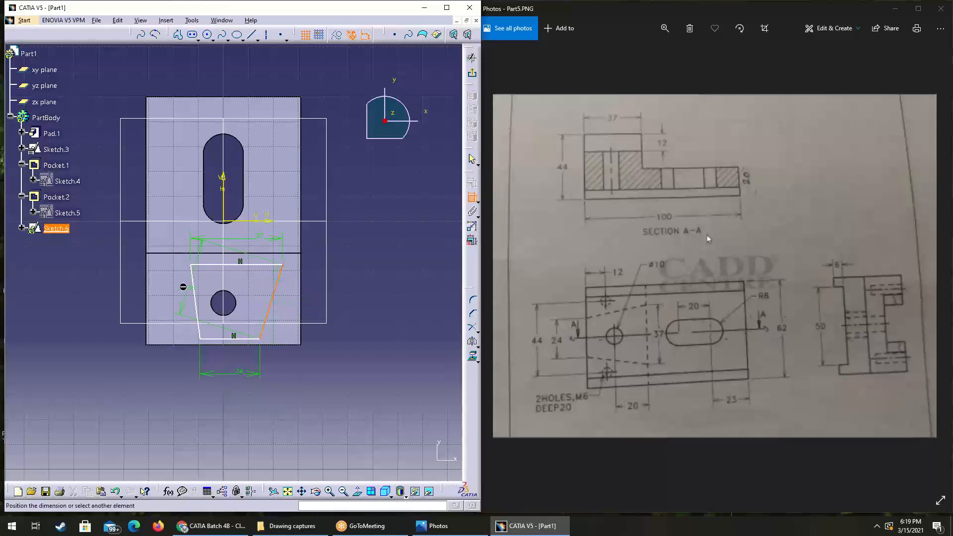
left_click(195, 289)
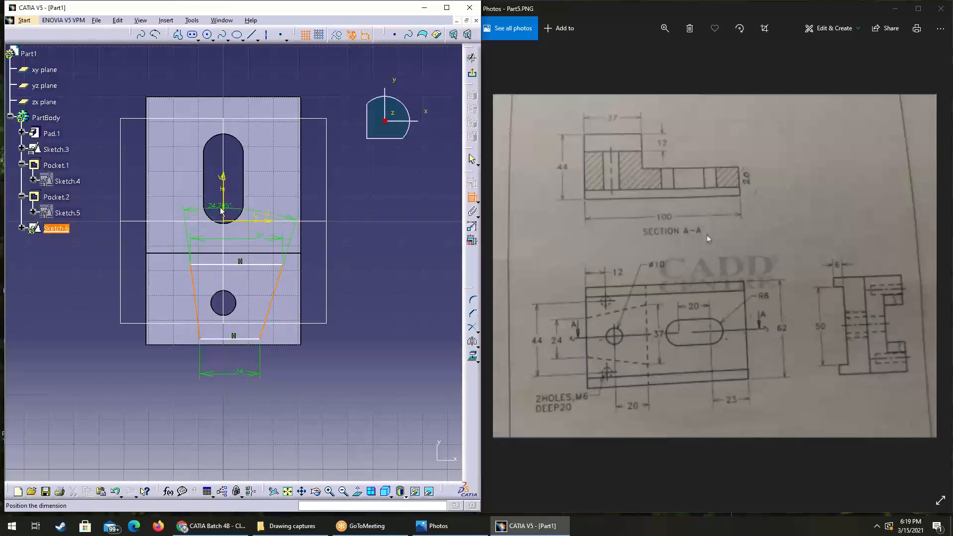
right_click(255, 285)
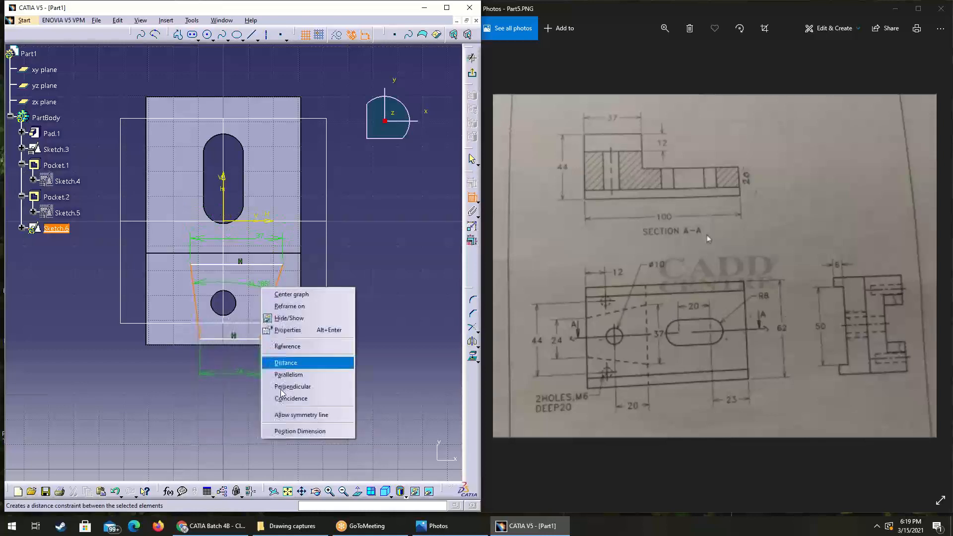
left_click(293, 415)
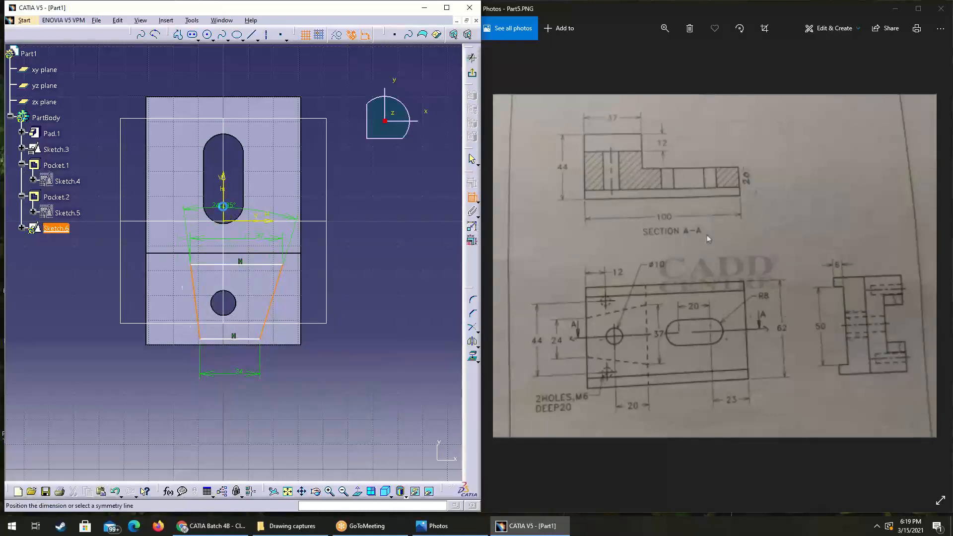
left_click(223, 206)
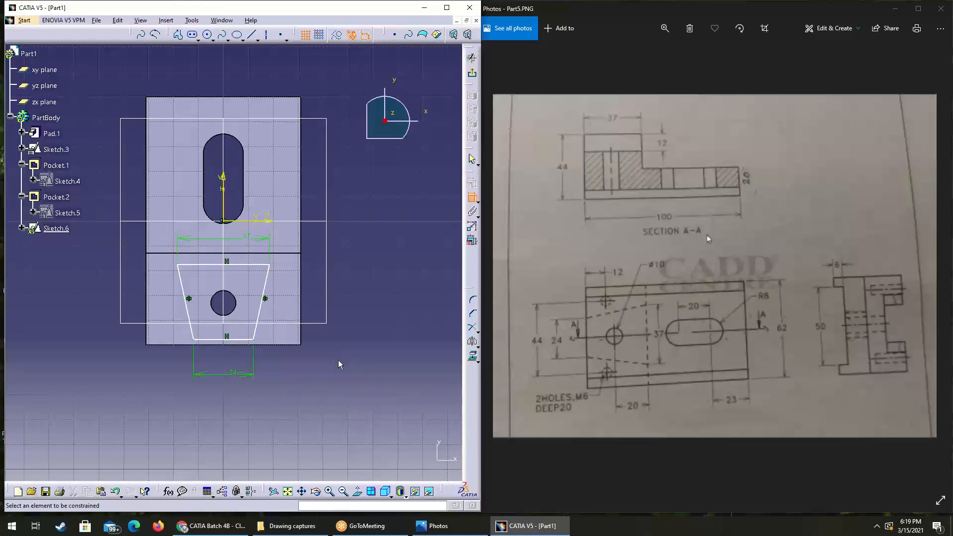
key("Escape")
key("ctrl+z")
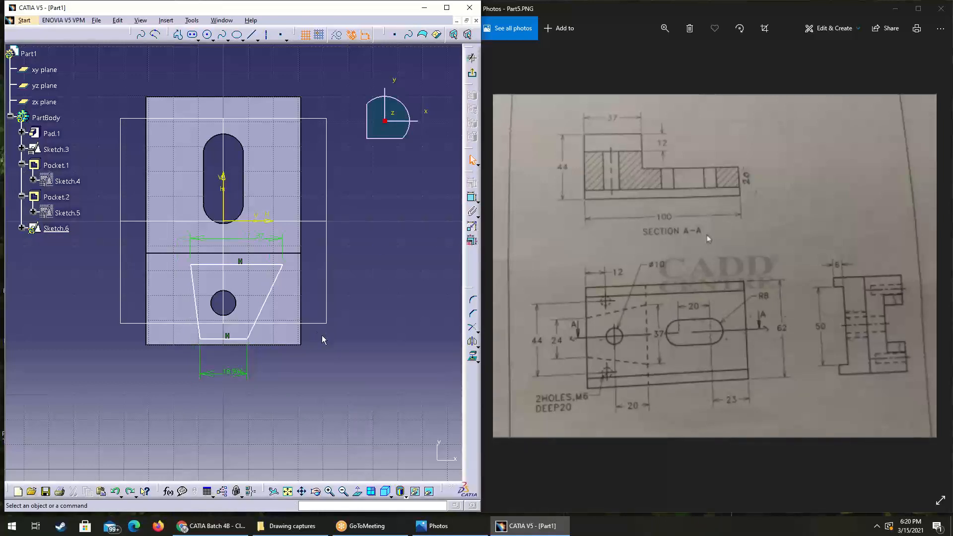
Apply a Symmetry constraint to the wide edge's two endpoints about the sketch's vertical axis.
left_click(282, 265)
left_click(191, 265, "ctrl")
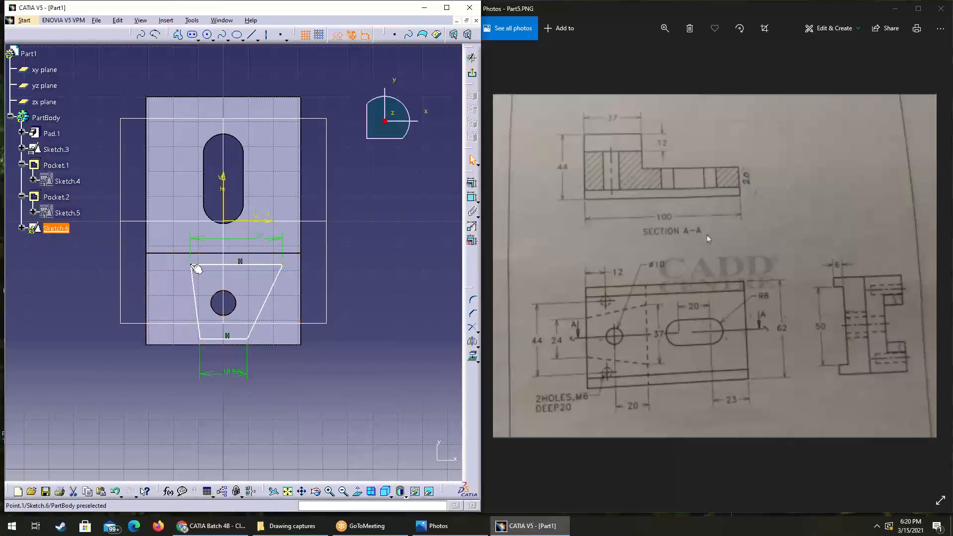
left_click(224, 211, "ctrl")
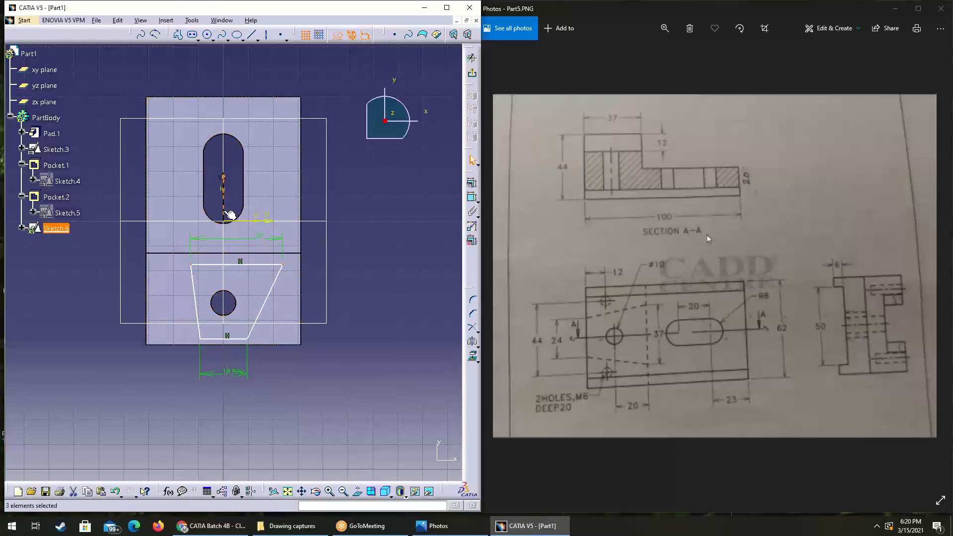
left_click(472, 183)
left_click(608, 344)
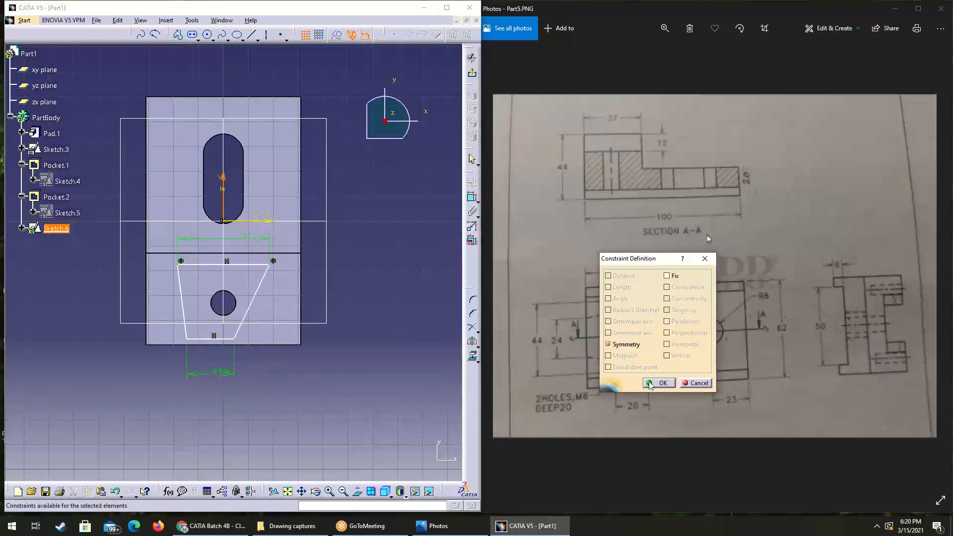
left_click(649, 383)
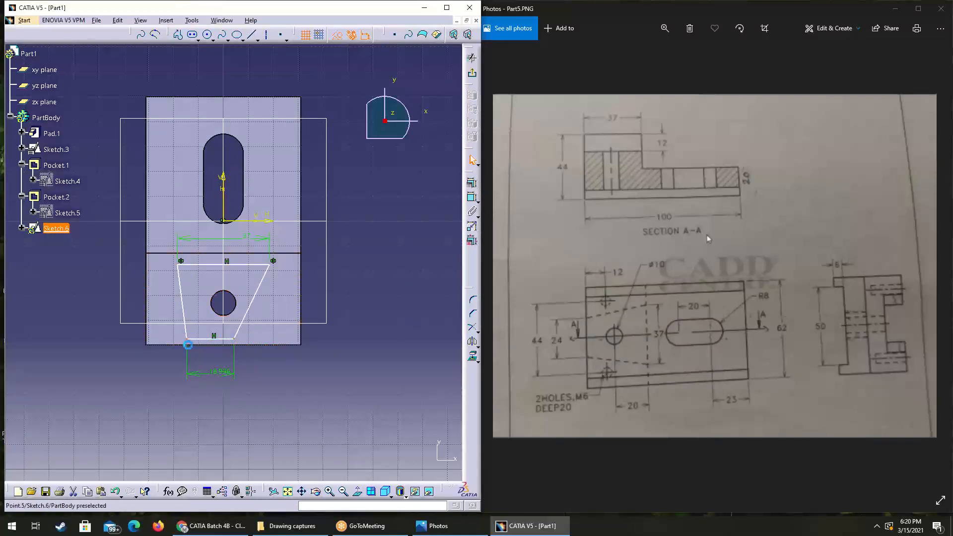
Apply a Symmetry constraint to the narrow edge's two endpoints about the sketch's vertical axis.
left_click(187, 341, "ctrl")
left_click(224, 208, "ctrl")
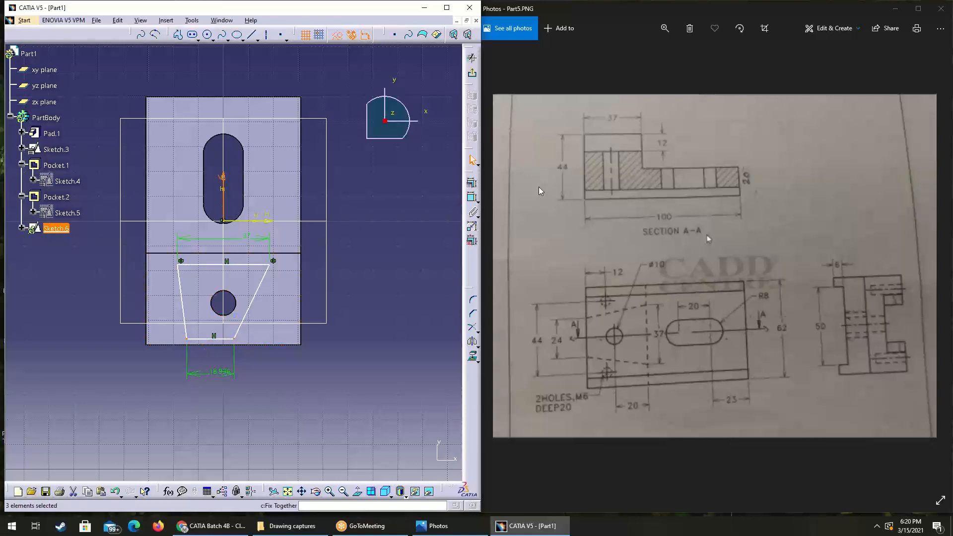
left_click(472, 186)
left_click(615, 345)
left_click(655, 386)
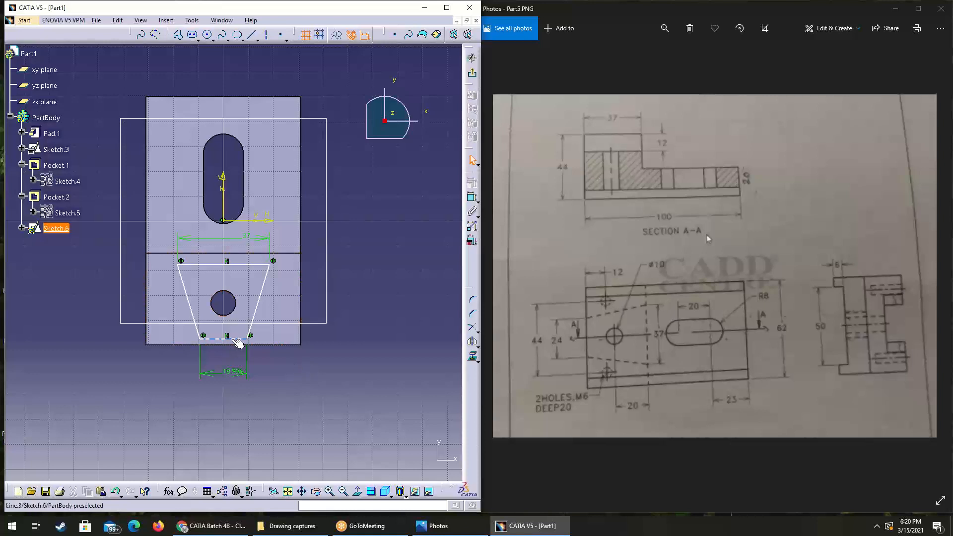
Make the trapezoid's narrow edge coincident with the end edge of the block.
left_click(471, 200)
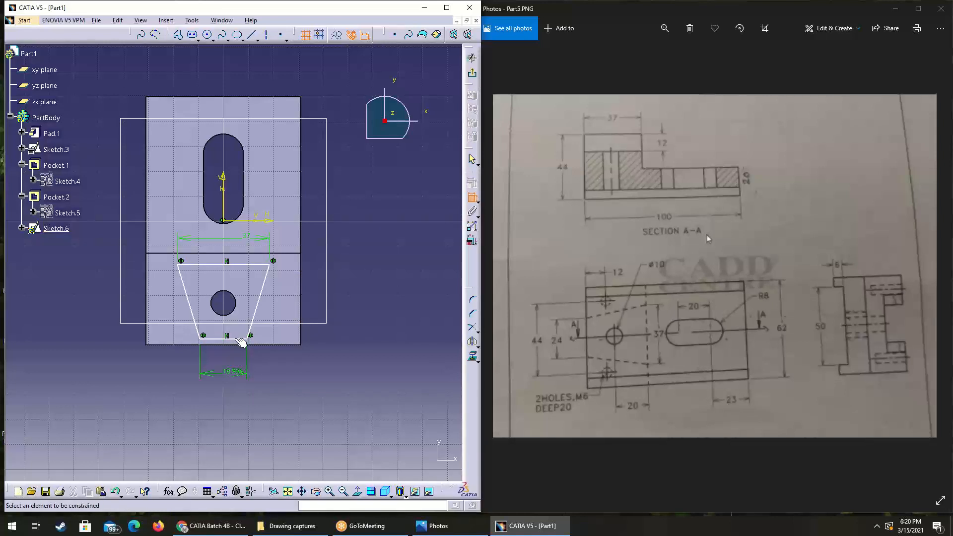
left_click(238, 344)
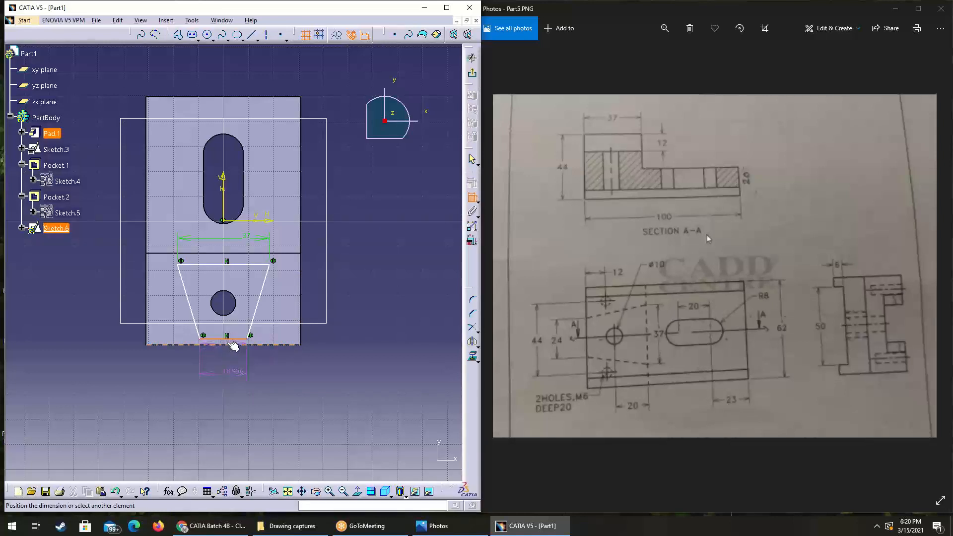
left_click(232, 345)
right_click(233, 347)
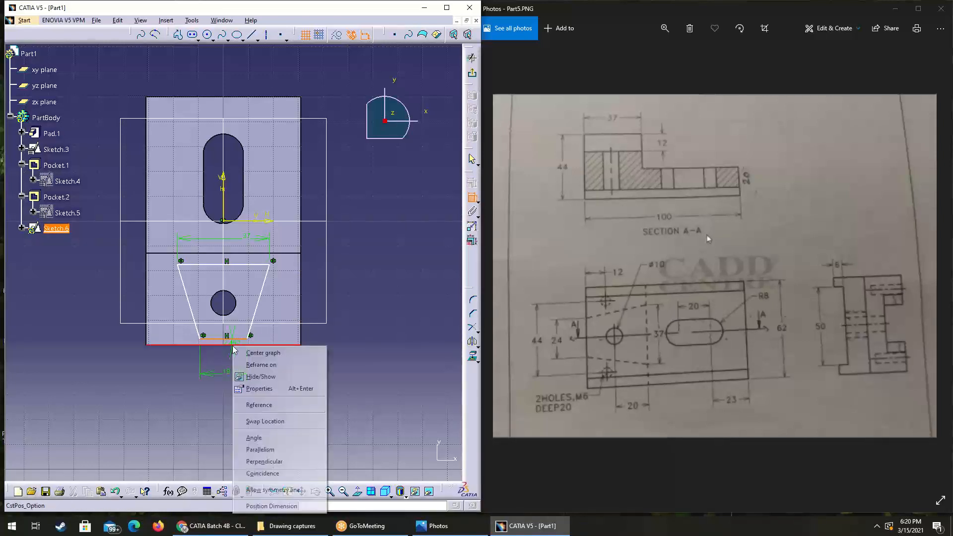
left_click(268, 472)
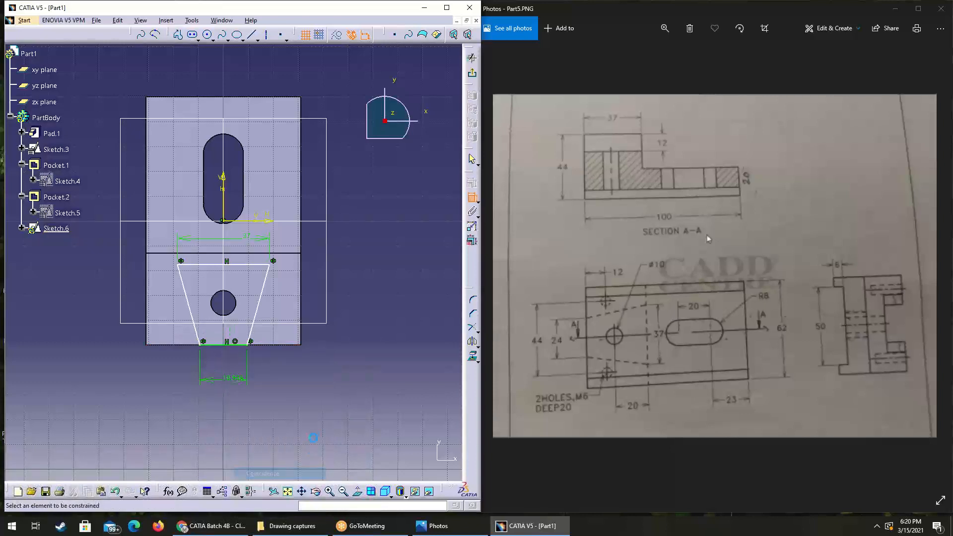
Make the trapezoid's wide edge coincident with the inner edge of the raised step.
left_click(244, 264)
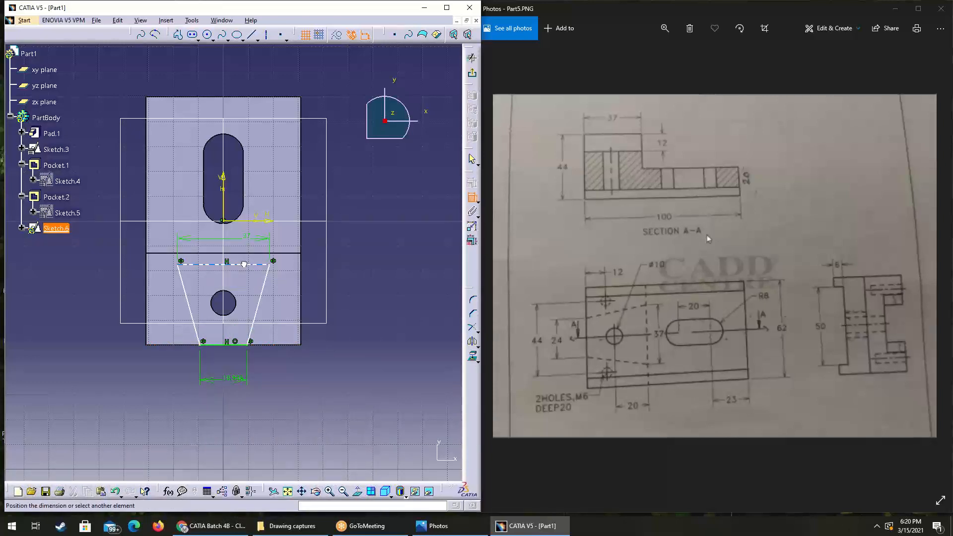
left_click(243, 254)
right_click(243, 253)
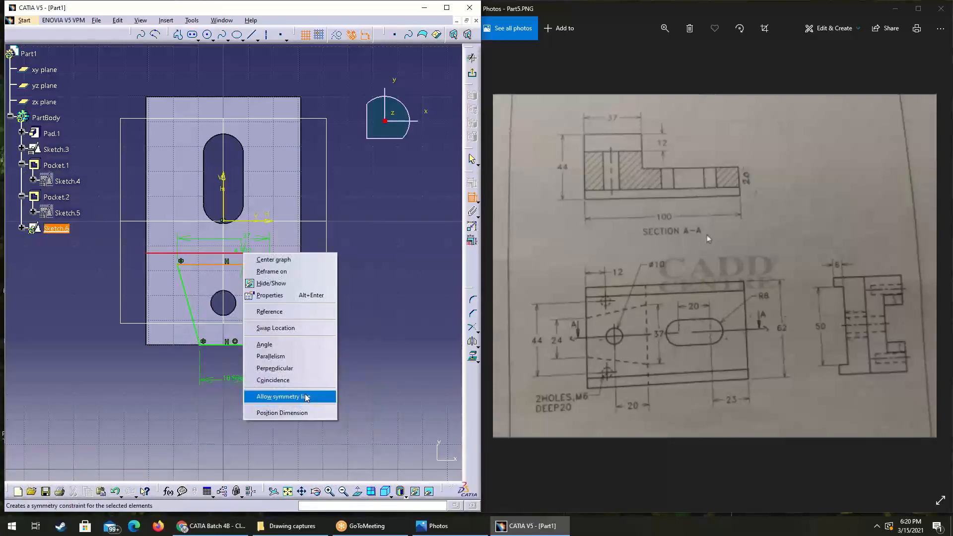
left_click(292, 380)
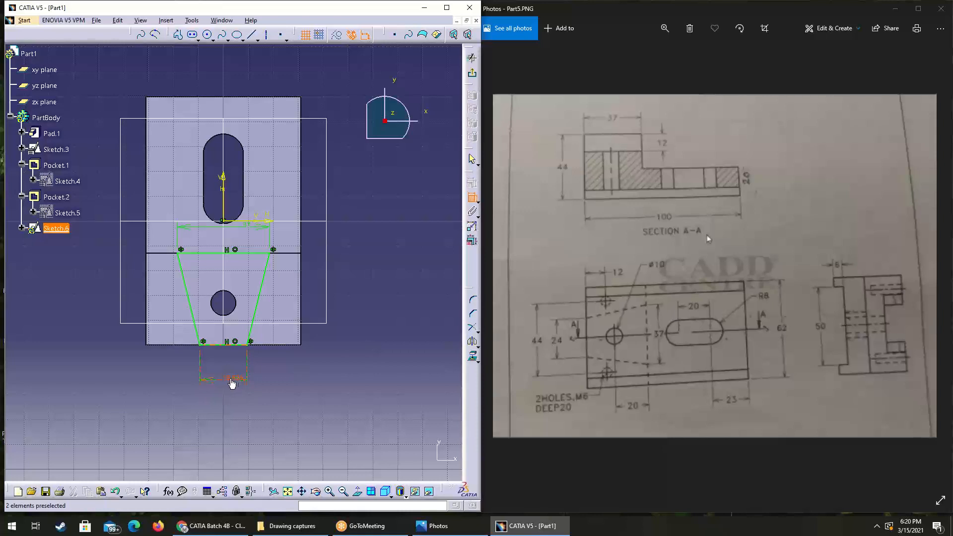
Set the length of the trapezoid's narrow edge to 24 mm.
double_click(231, 379)
type("4")
key("Return")
double_click(230, 379)
type("24")
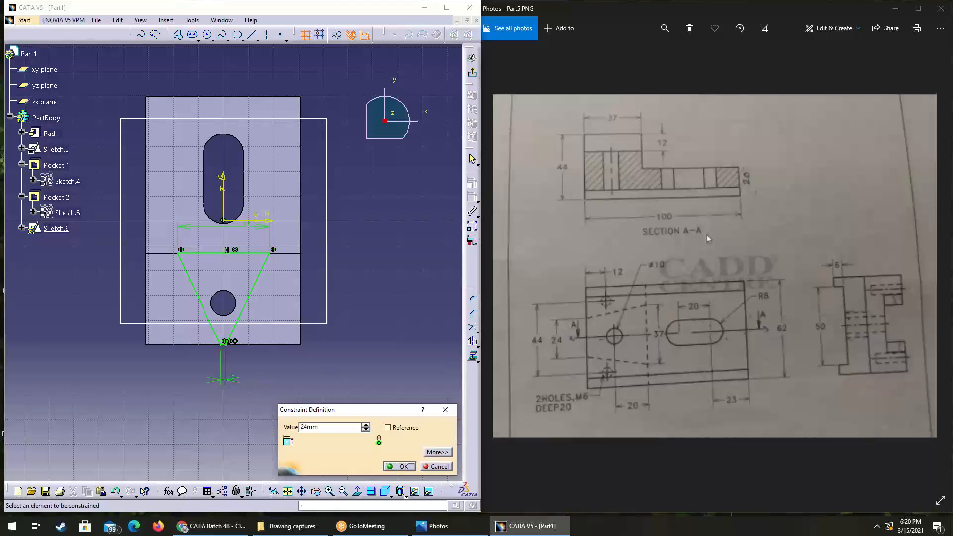
left_click(399, 466)
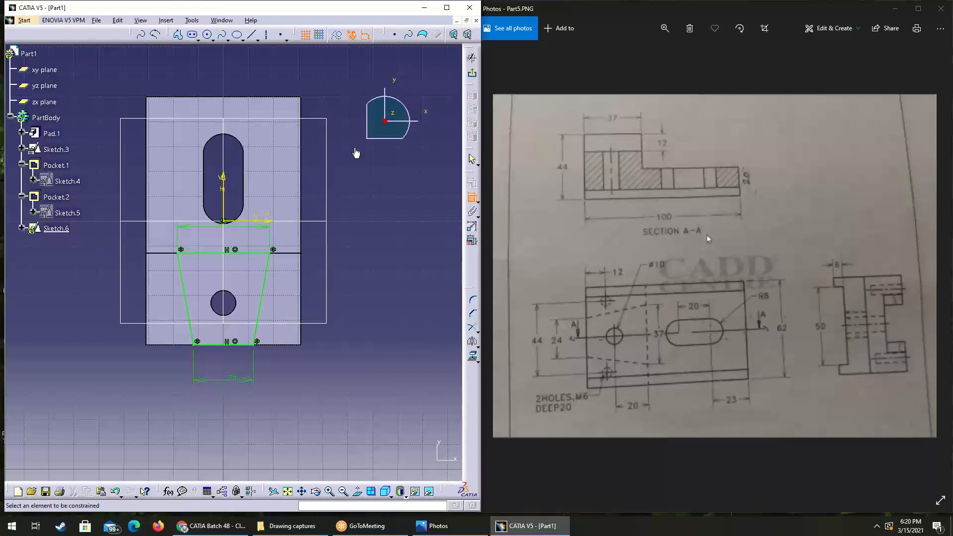
Exit the sketch and cut the trapezoid as a Dimension-type Pocket into the raised step around the hole.
left_click(472, 58)
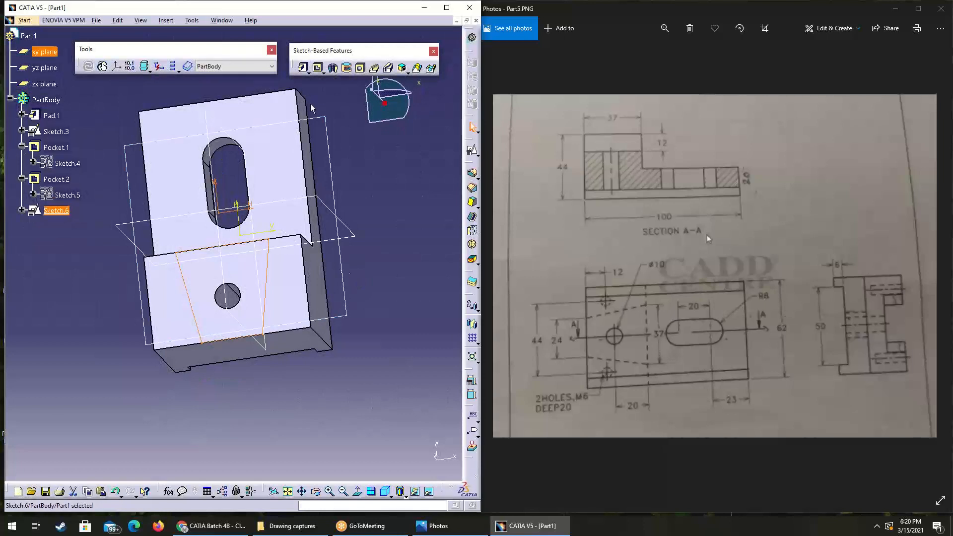
left_click(320, 68)
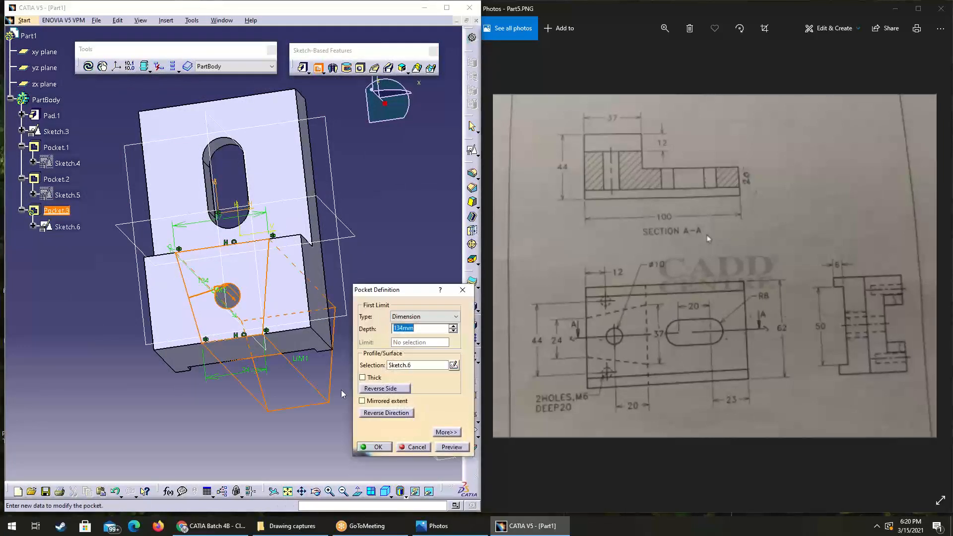
left_click_drag(400, 328, 372, 337)
left_click(375, 447)
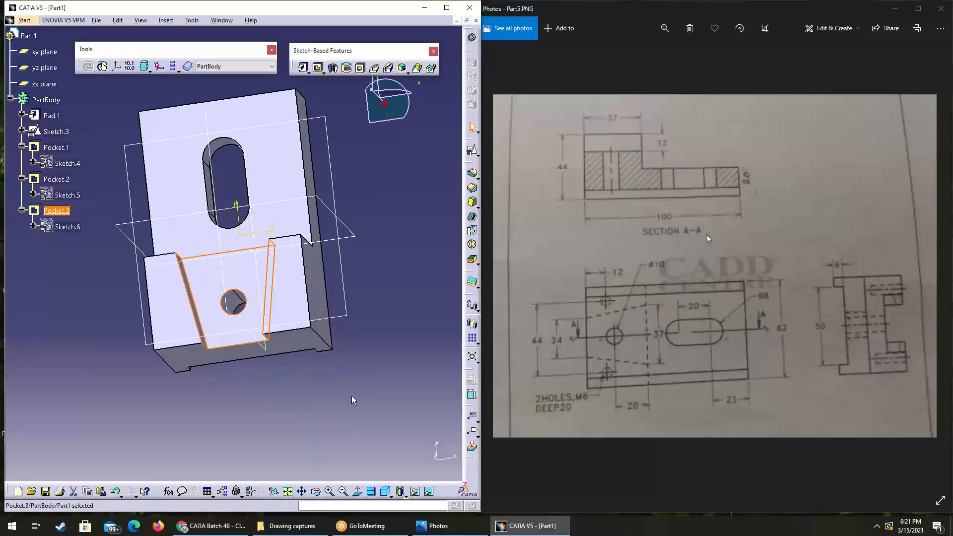
middle_click_drag(235, 398, 120, 364)
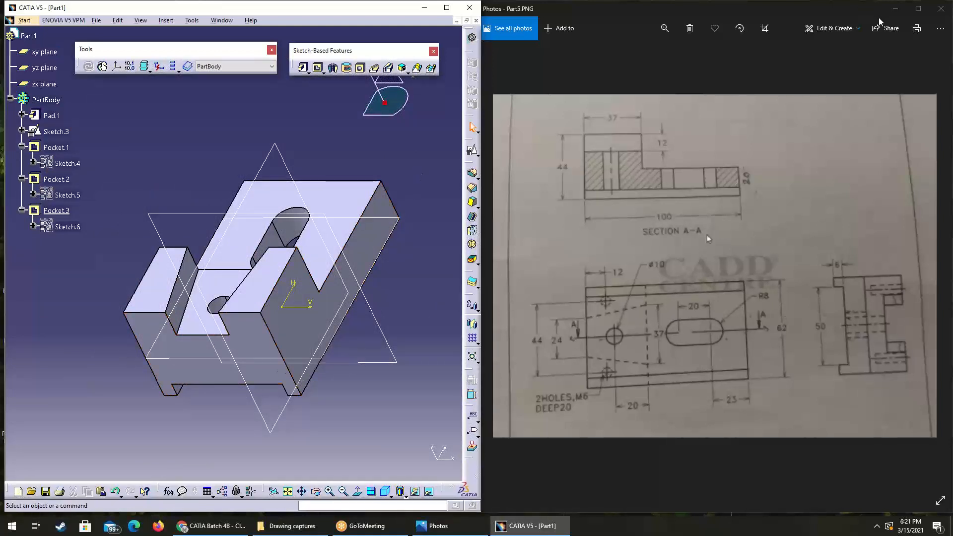
Switch to the Photos window with the stepped block's reference drawing and rotate the picture a quarter turn beside the empty part.
left_click(843, 28)
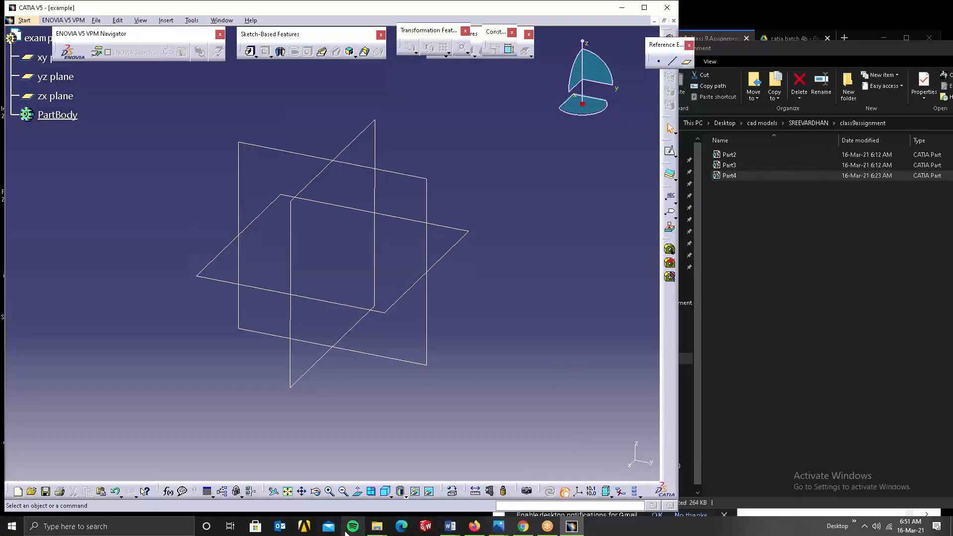
left_click(505, 525)
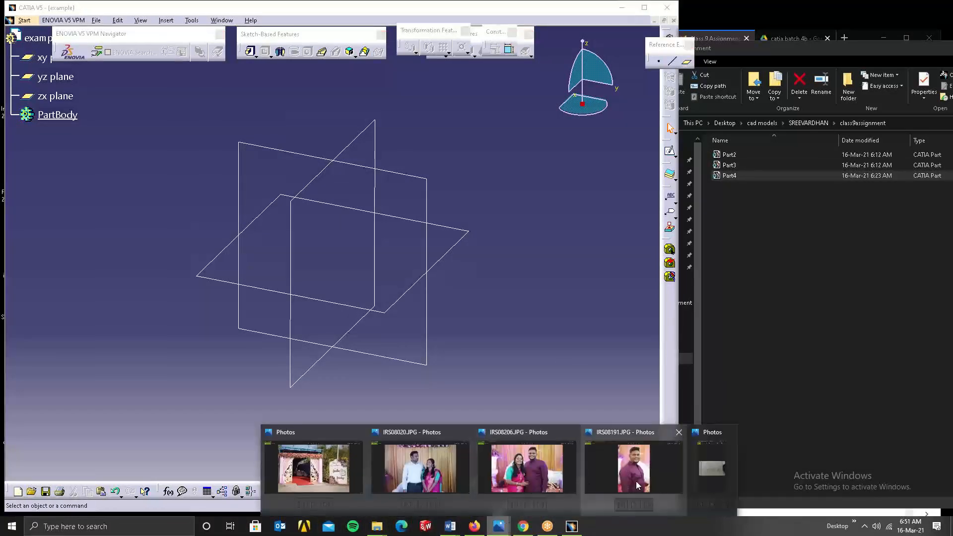
left_click(713, 466)
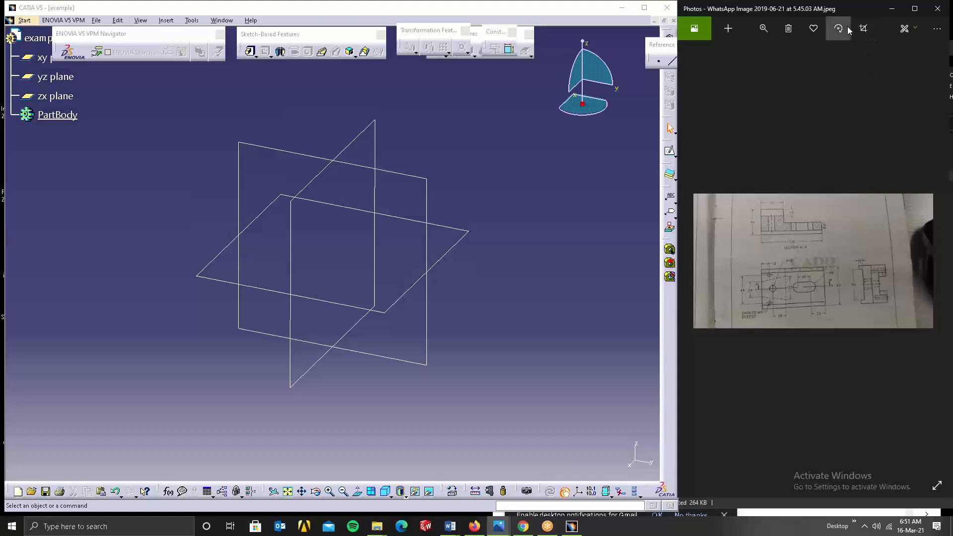
left_click(845, 42)
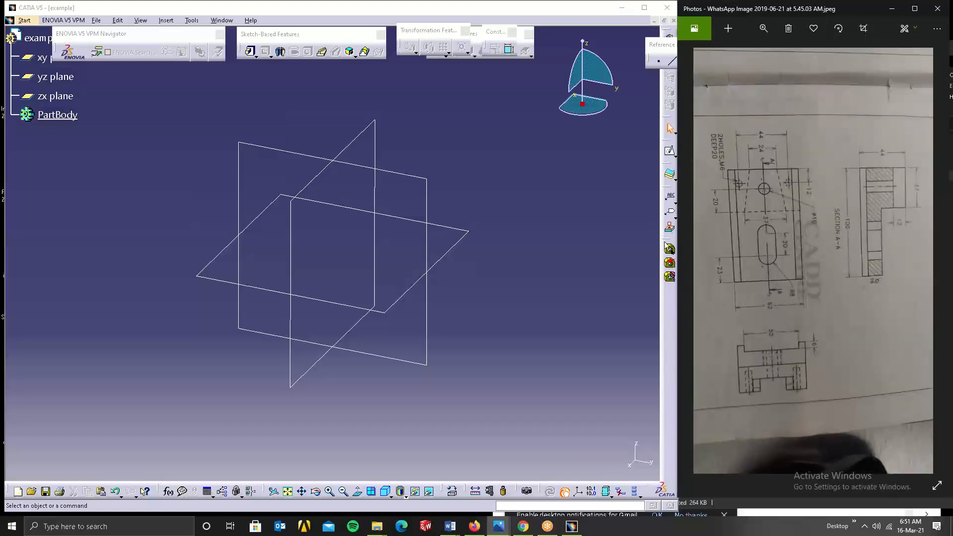
Sketch a closed L-shaped stepped profile on the yz plane, about 97 mm long and 52 mm high, using the Profile tool.
left_click(417, 184)
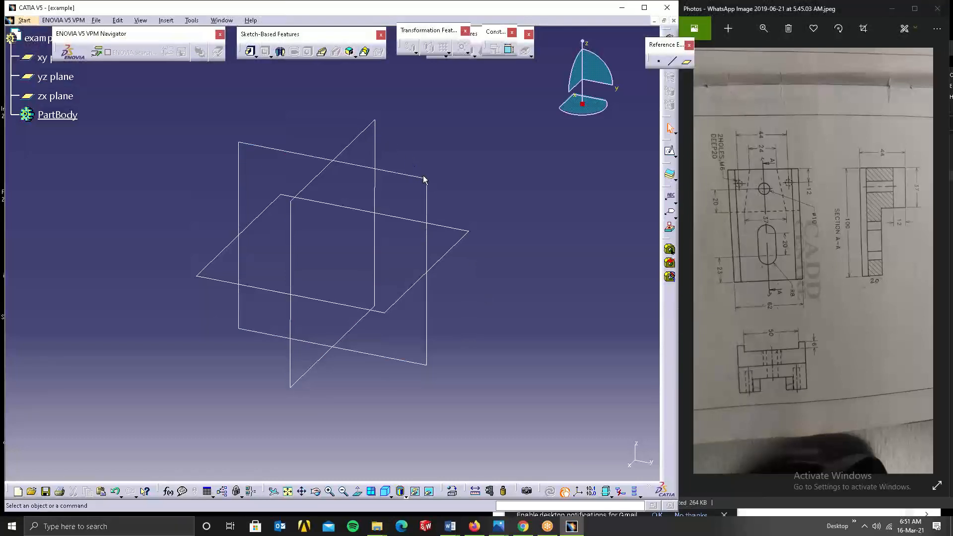
left_click(669, 151)
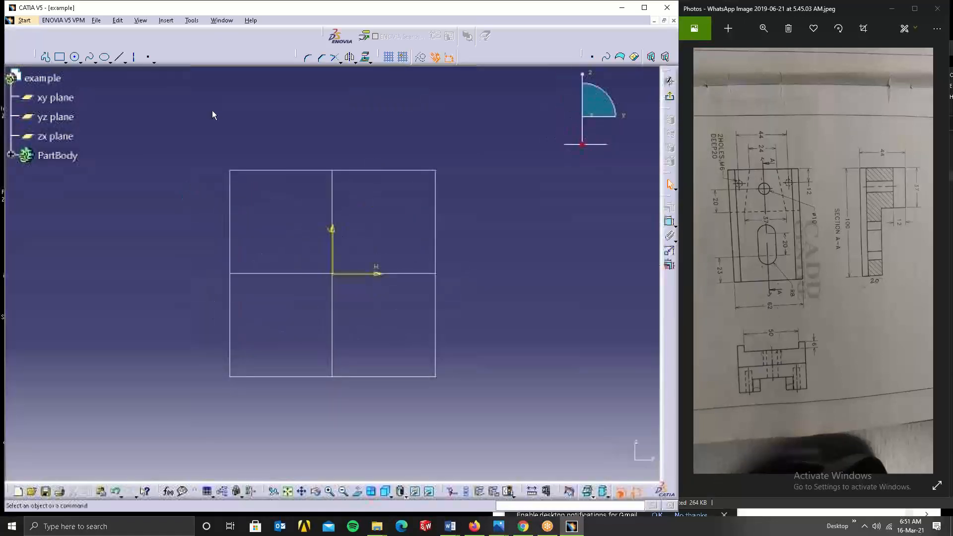
left_click(45, 58)
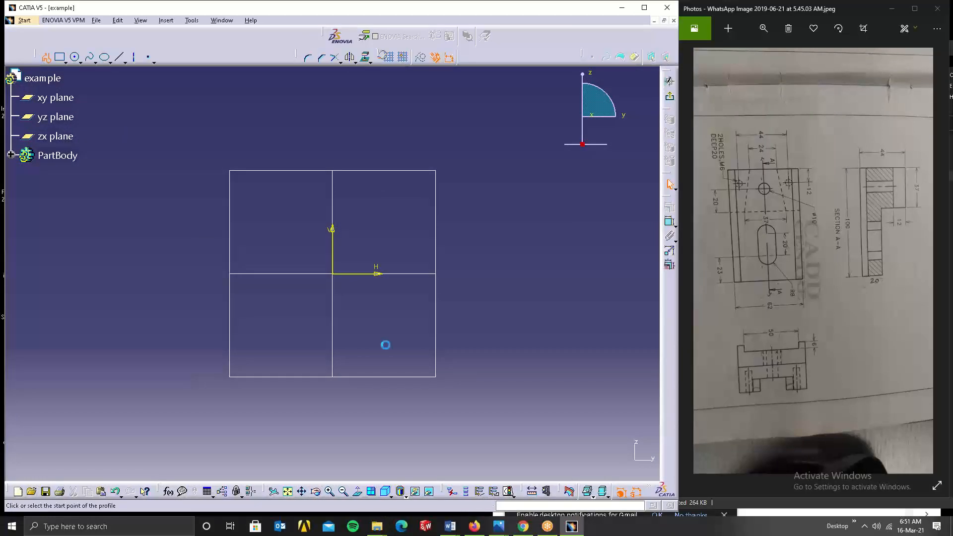
left_click(268, 314)
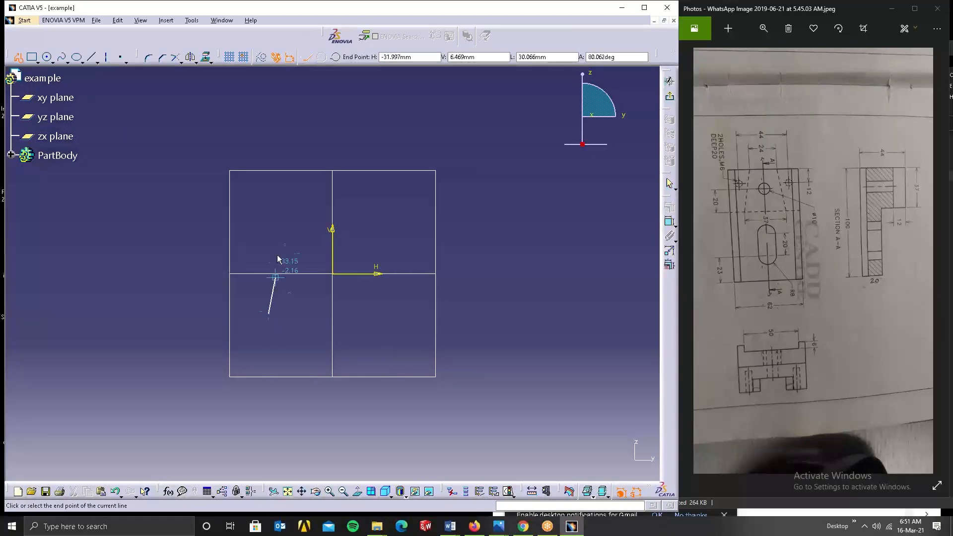
left_click(268, 225)
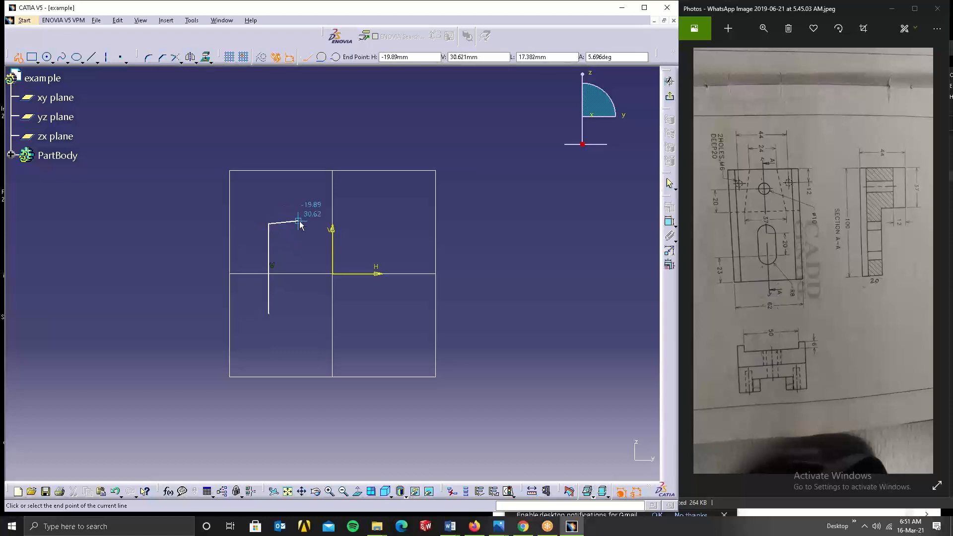
left_click(304, 224)
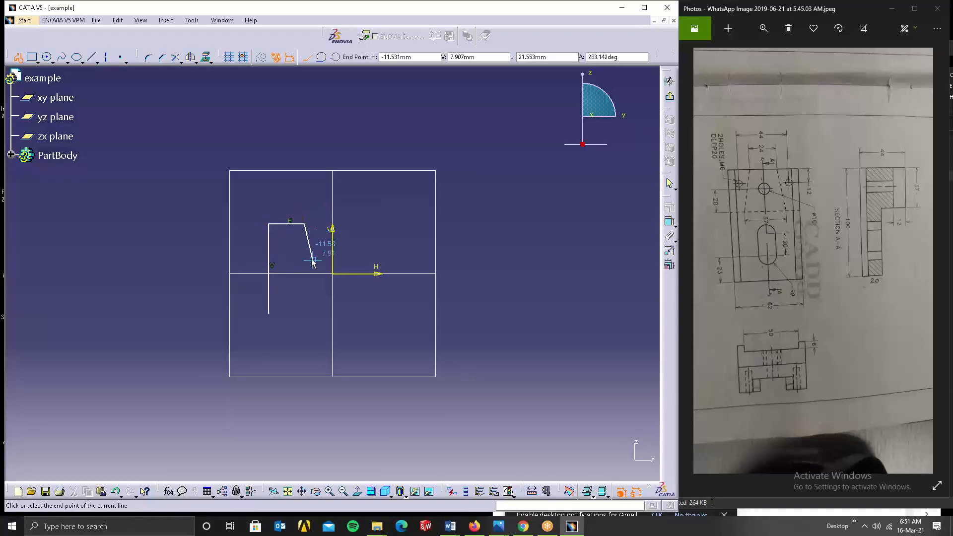
left_click(305, 252)
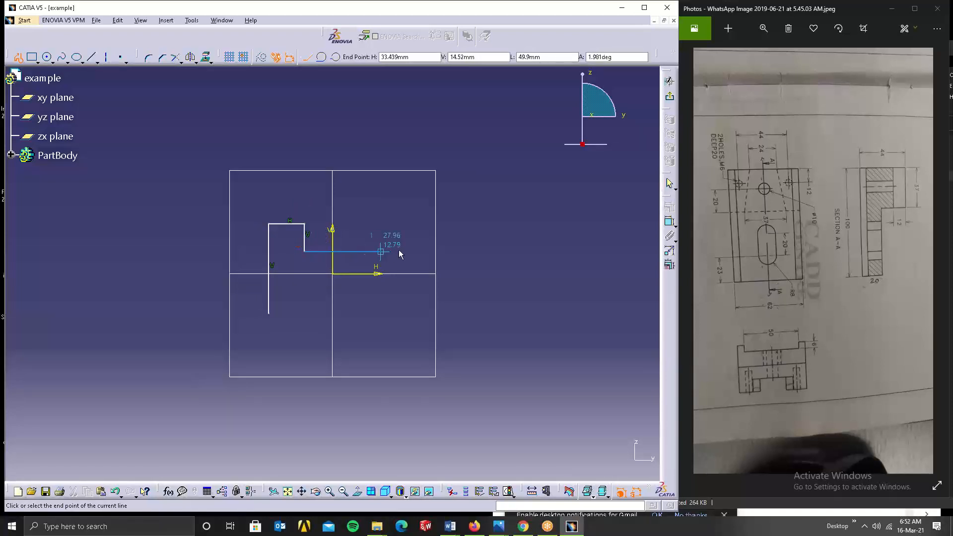
left_click(436, 252)
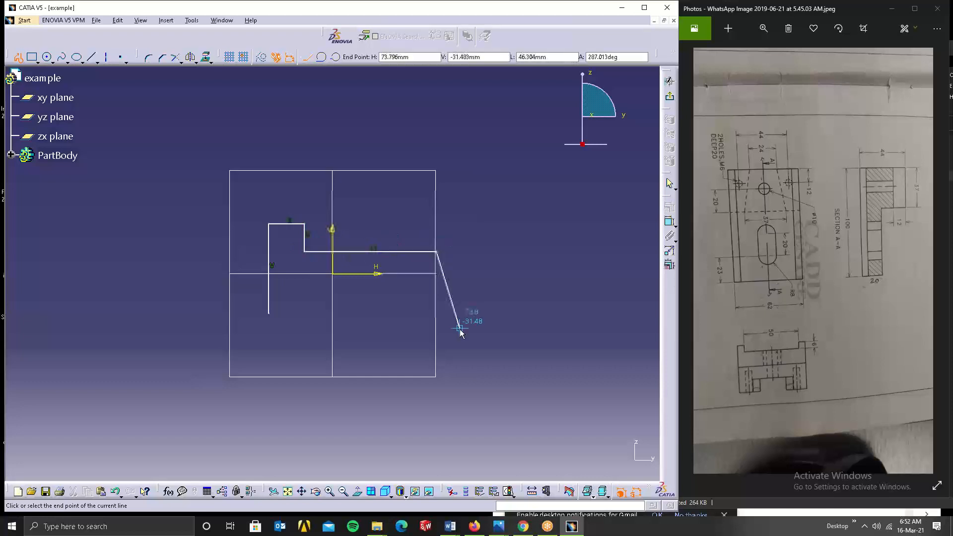
left_click(435, 314)
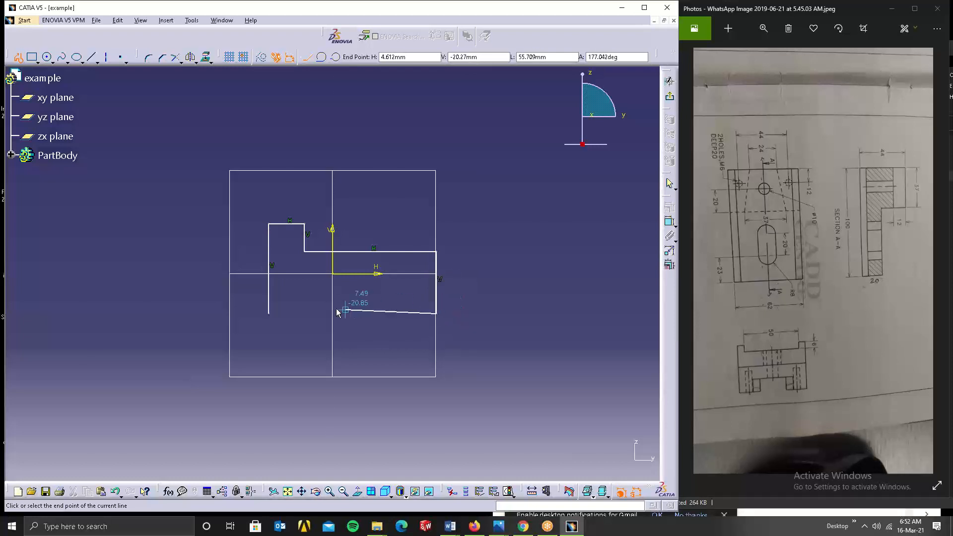
left_click(269, 313)
left_click(594, 276)
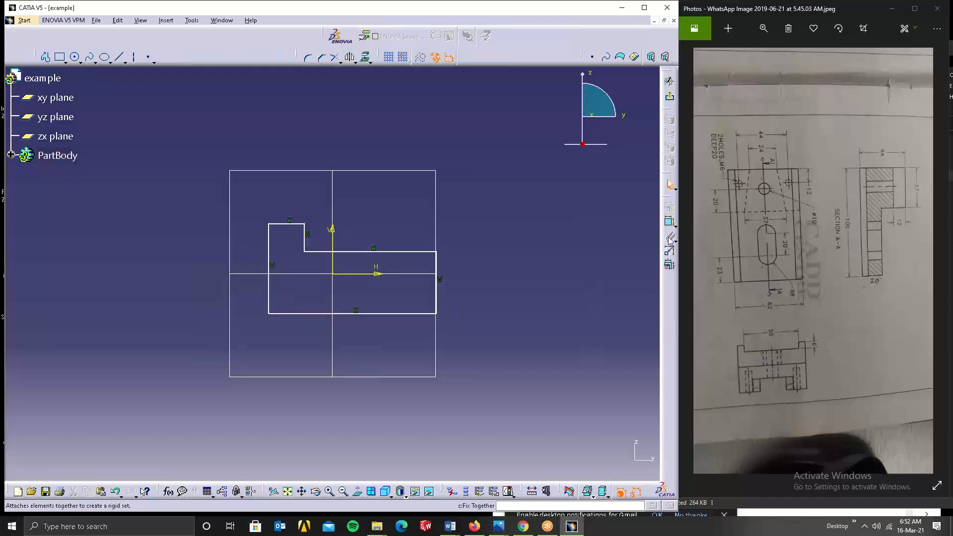
Dimension the top edge of the profile's raised step and set it to 37 mm.
left_click(670, 224)
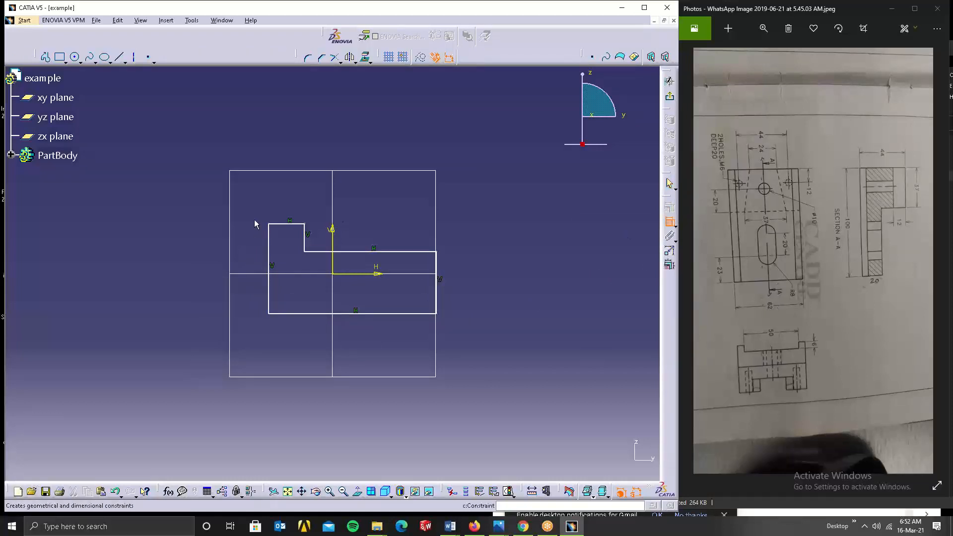
left_click(288, 224)
left_click(292, 187)
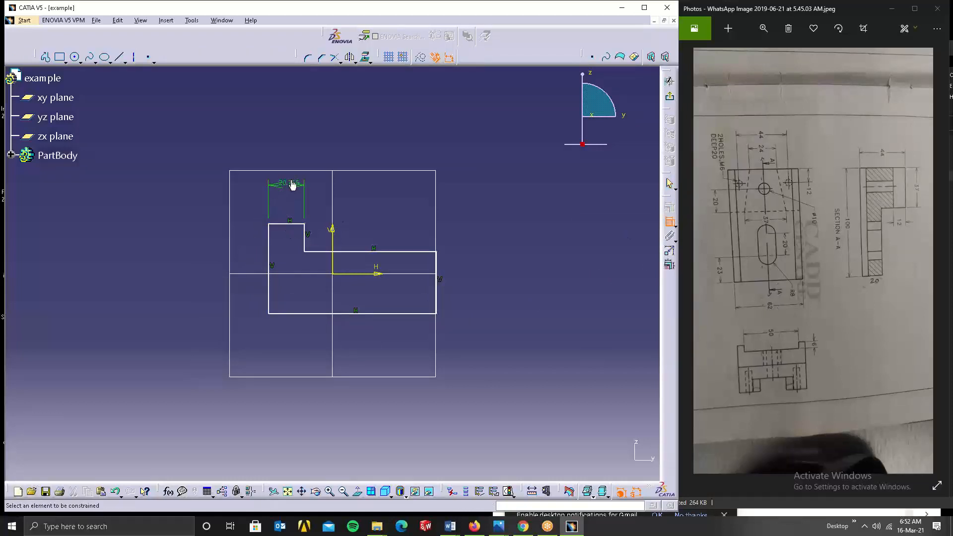
double_click(293, 184)
type("37")
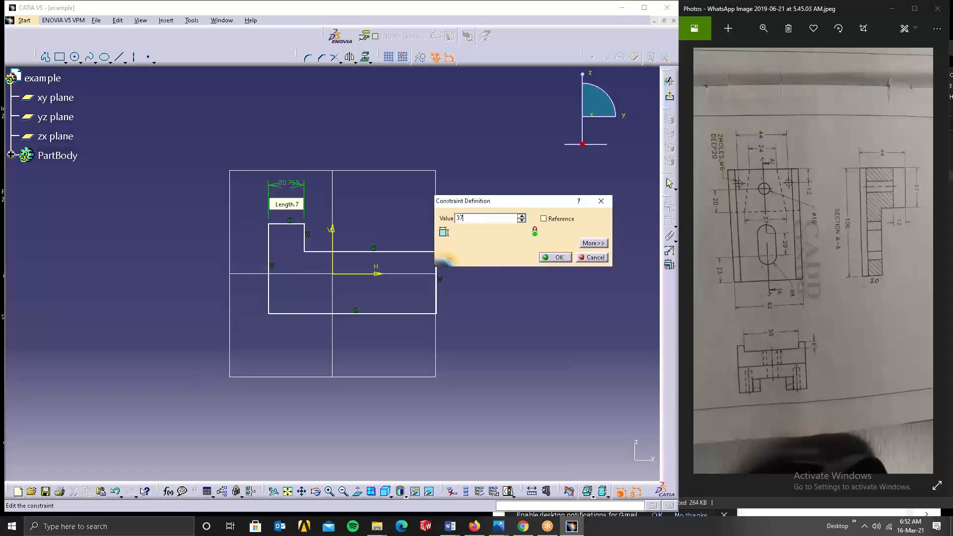
key("Return")
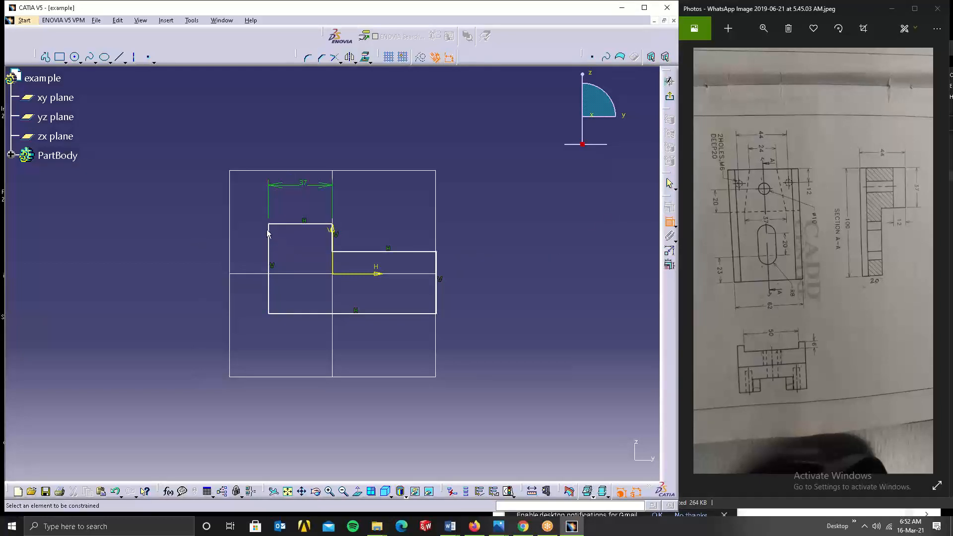
Dimension the tall end edge of the profile and set its height to 44 mm.
left_click(268, 234)
left_click(227, 235)
double_click(227, 234)
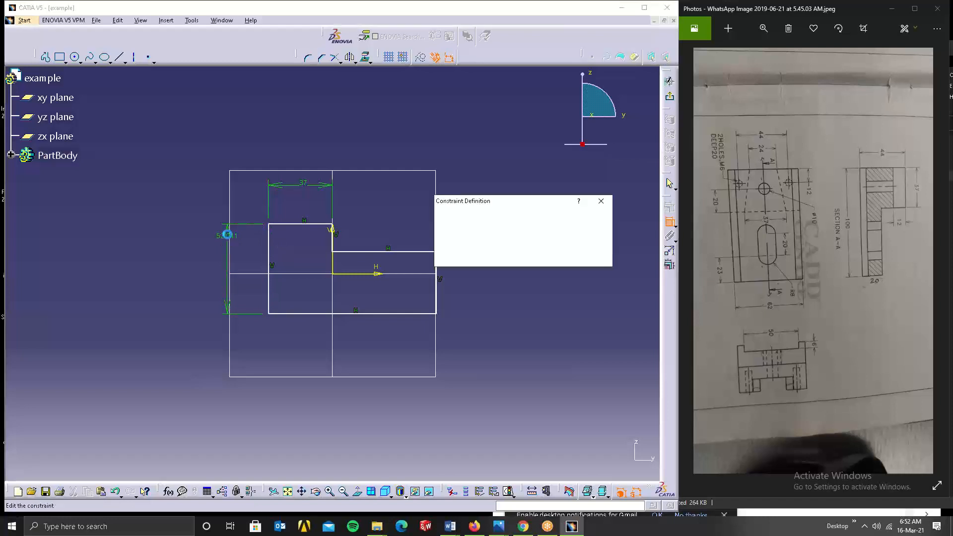
type("44")
key("Return")
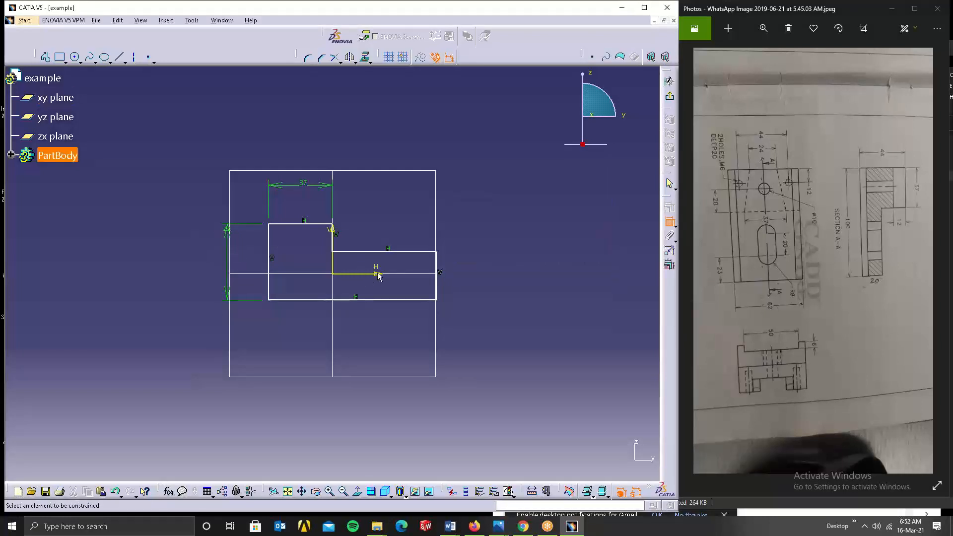
Dimension the short end edge of the profile and set its height to 20 mm.
left_click(438, 258)
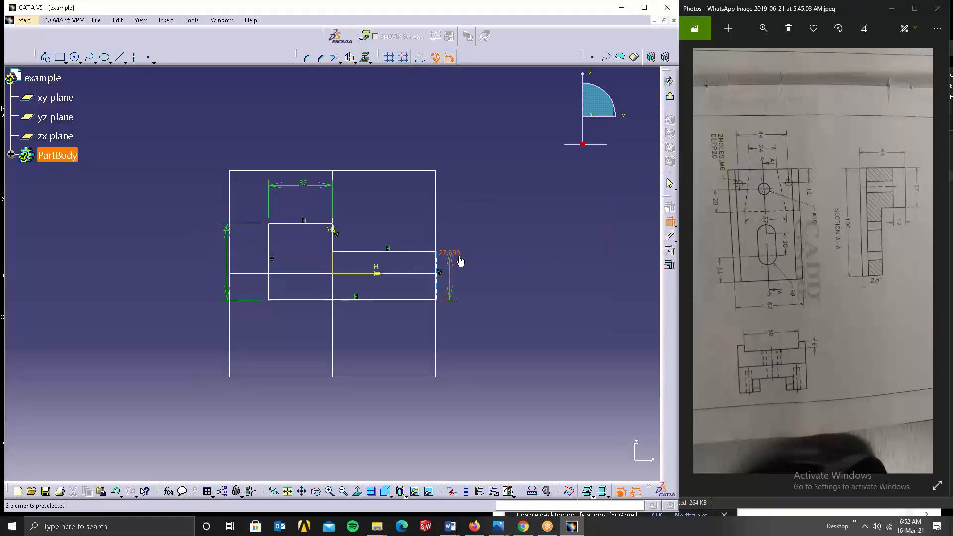
left_click(454, 256)
double_click(460, 258)
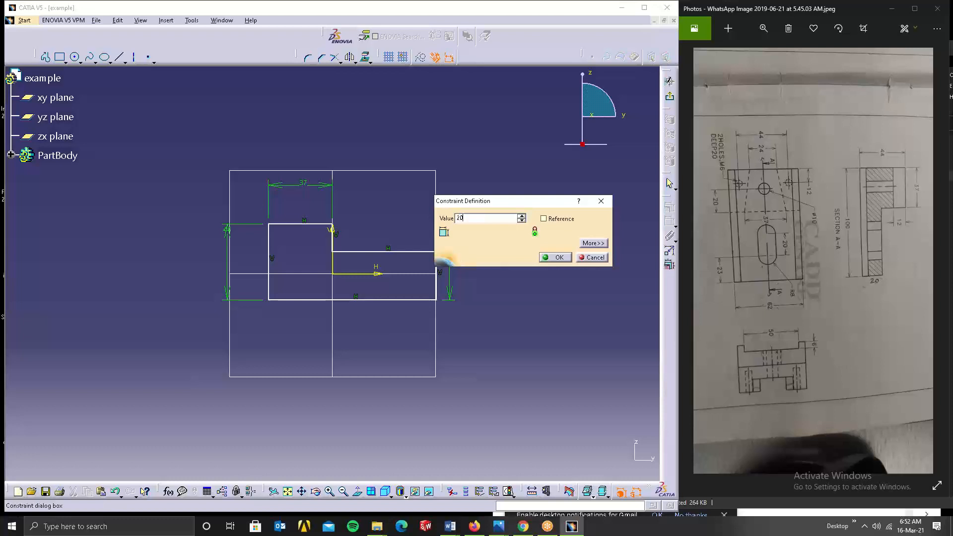
key("Return")
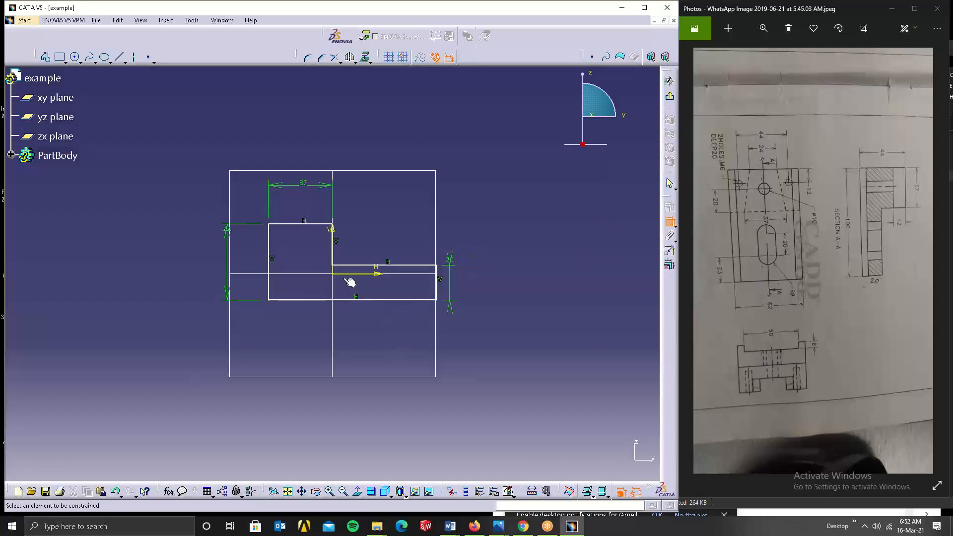
Dimension the overall length between the profile's two vertical end edges and set it to 100 mm.
left_click(269, 263)
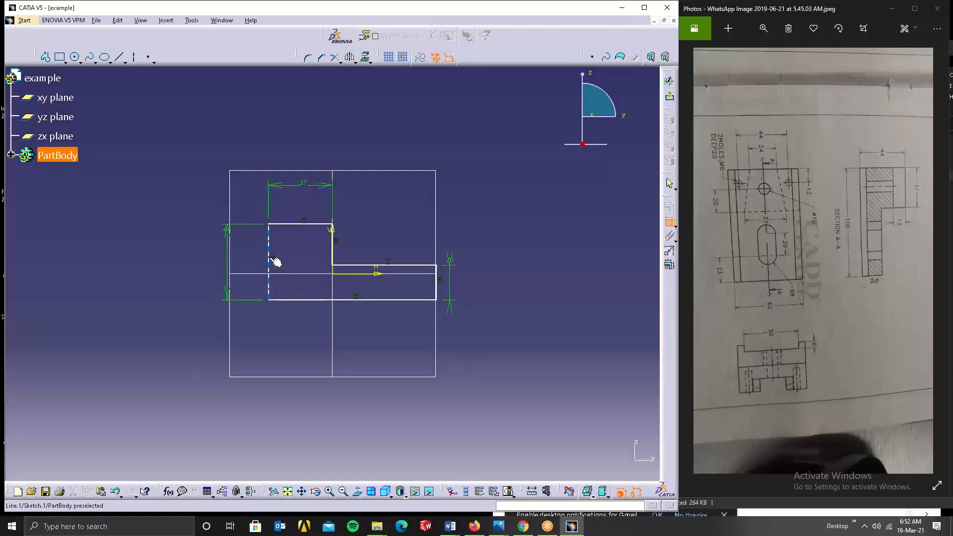
left_click(435, 291)
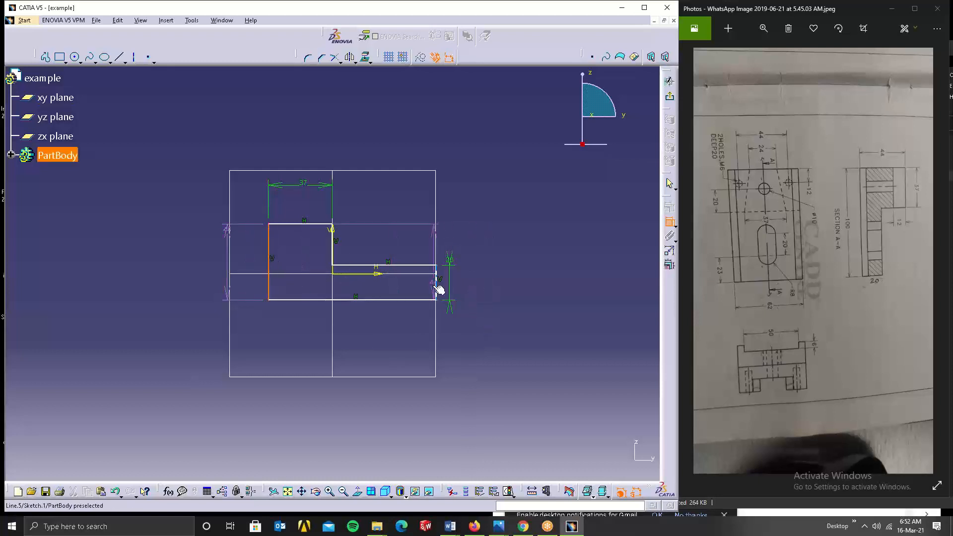
left_click(402, 324)
double_click(402, 324)
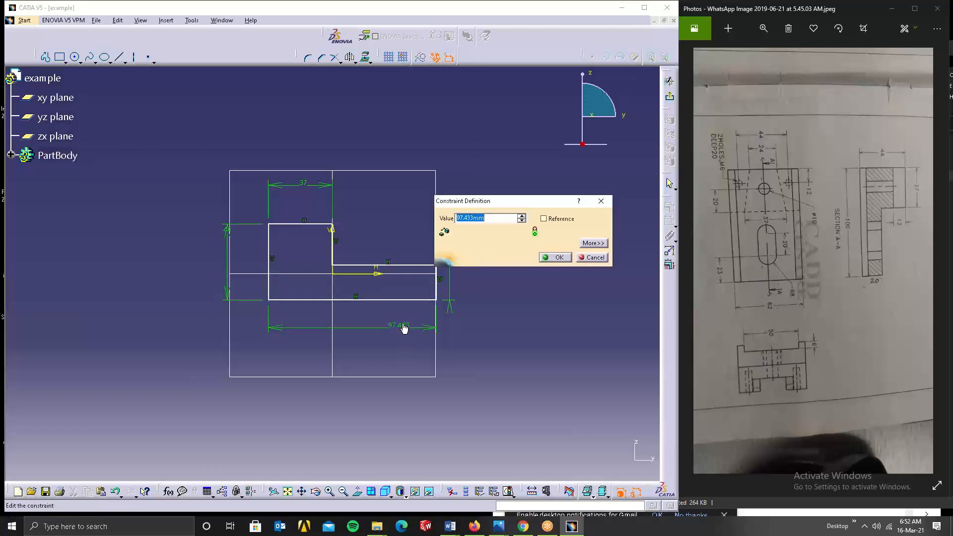
key("Return")
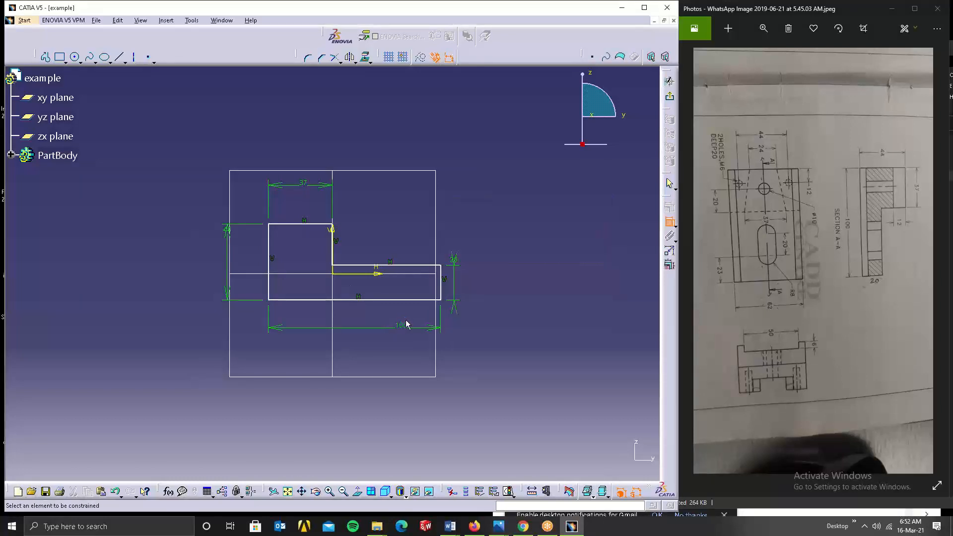
Constrain the profile's two vertical end edges to be symmetric about the sketch's vertical axis.
left_click(269, 254)
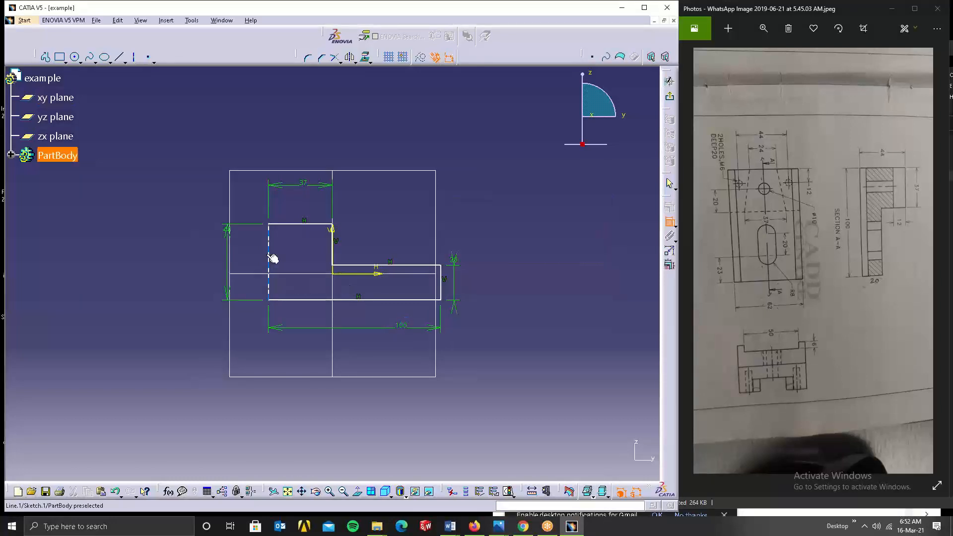
left_click(440, 275)
right_click(549, 273)
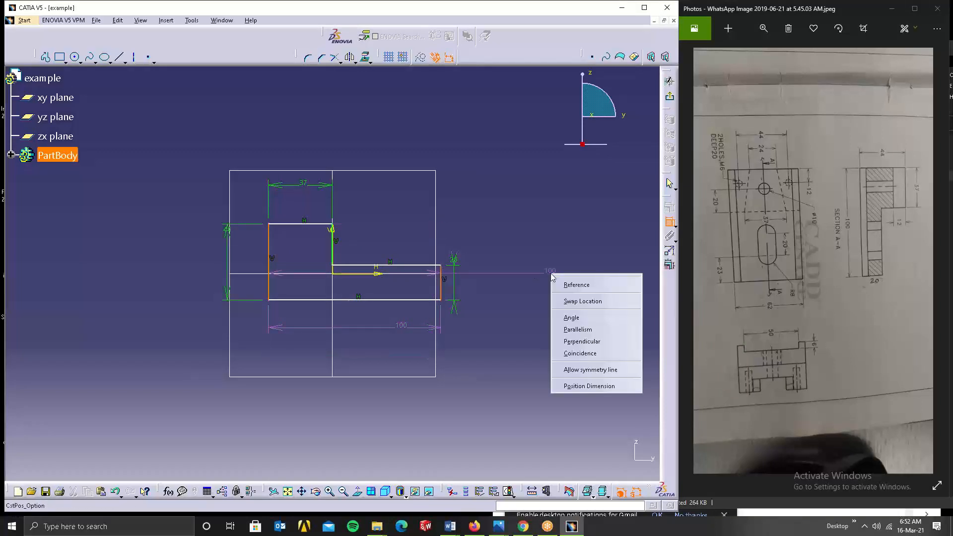
left_click(590, 370)
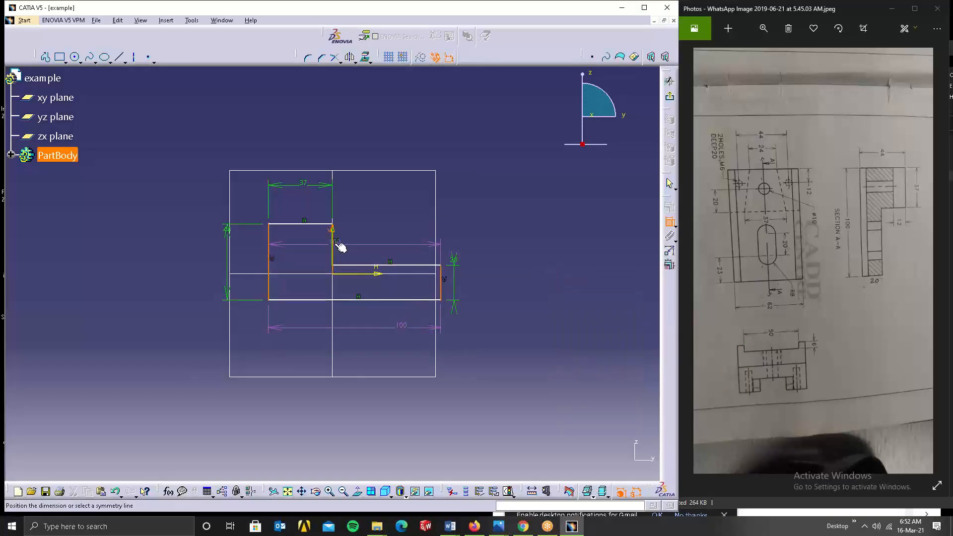
left_click(333, 245)
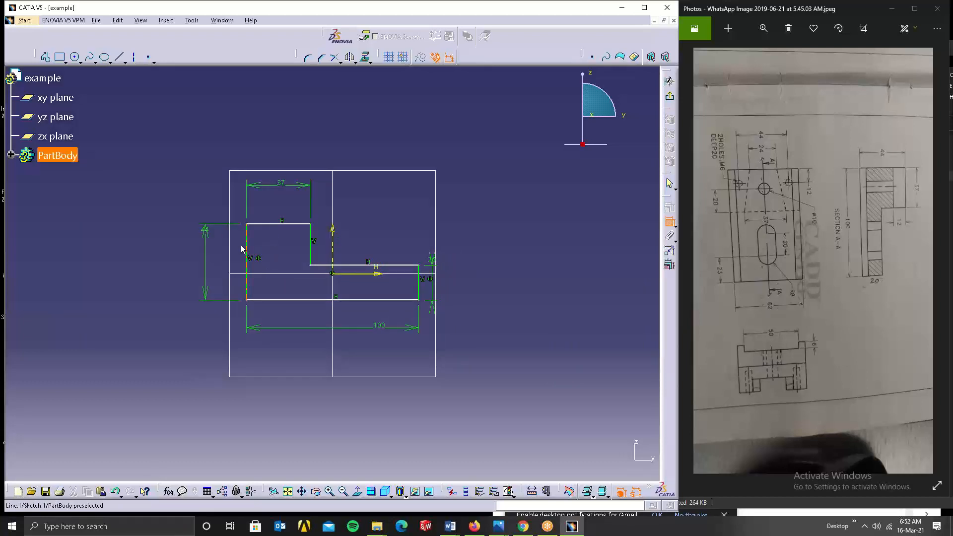
Try making the raised step's top edge and the profile's bottom edge symmetric about the horizontal axis.
left_click(277, 224)
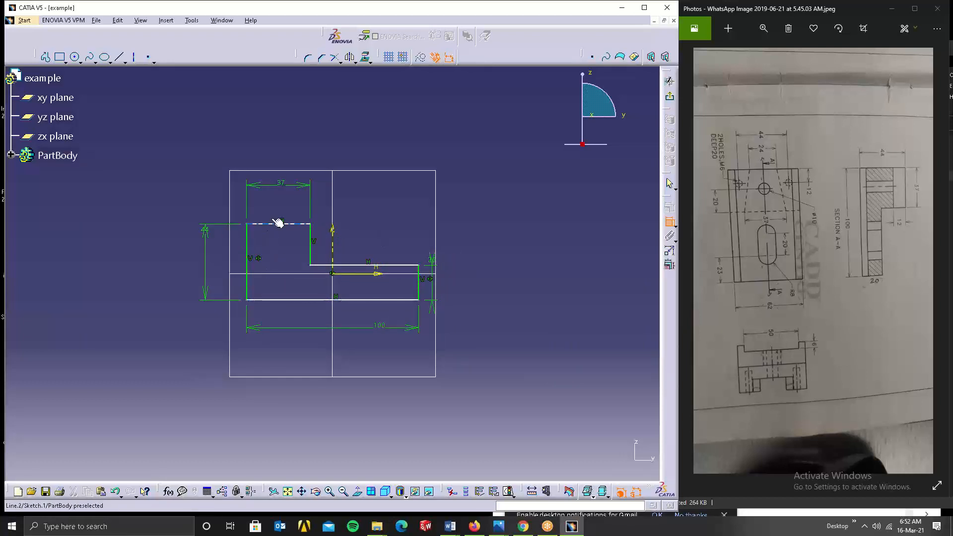
left_click(297, 301)
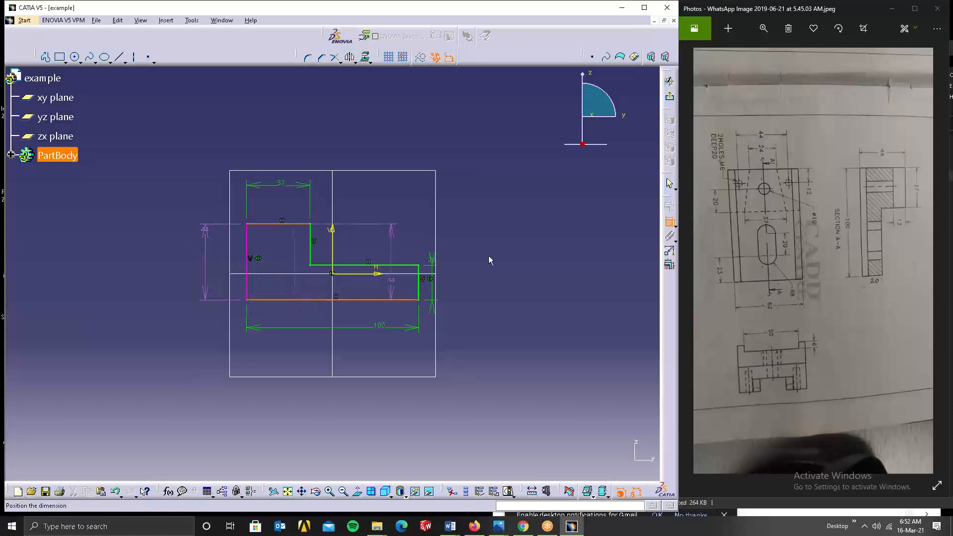
right_click(500, 250)
left_click(541, 345)
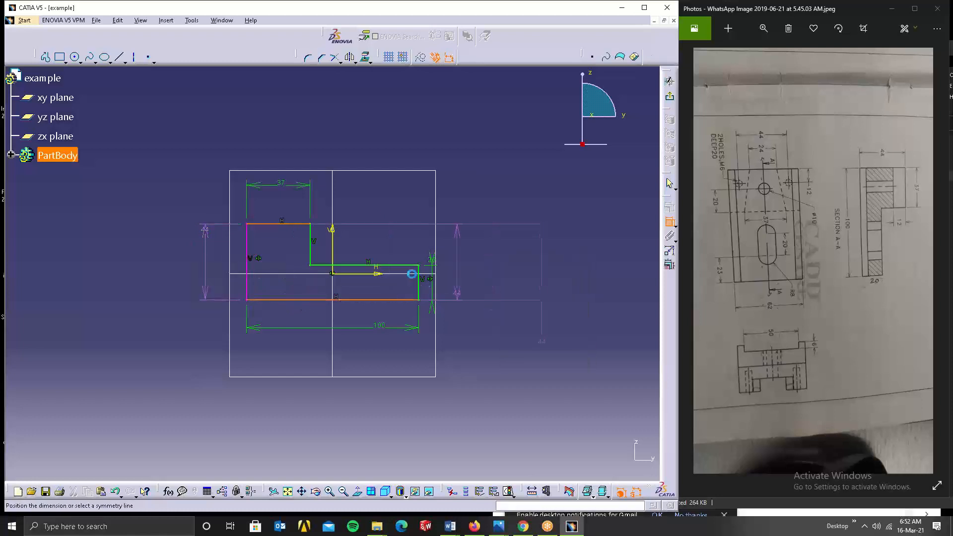
left_click(374, 274)
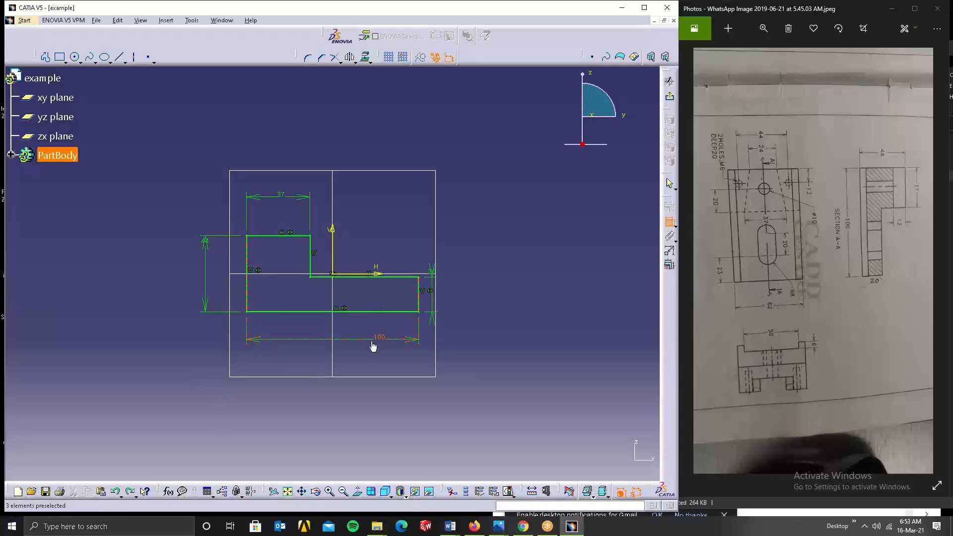
left_click(367, 363)
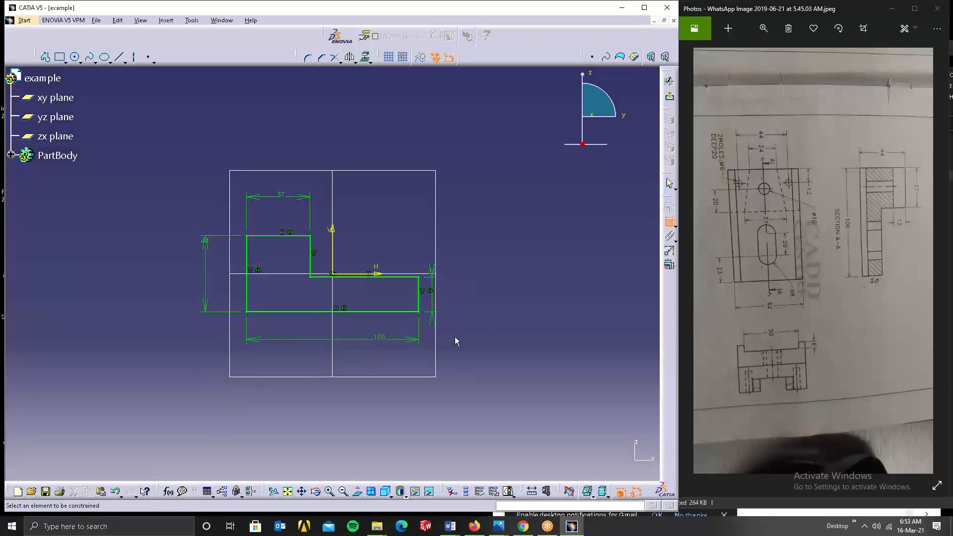
Constrain the lower step's top edge and the profile's bottom edge symmetrically about the horizontal axis, and exit the sketch.
left_click(671, 223)
left_click(669, 222)
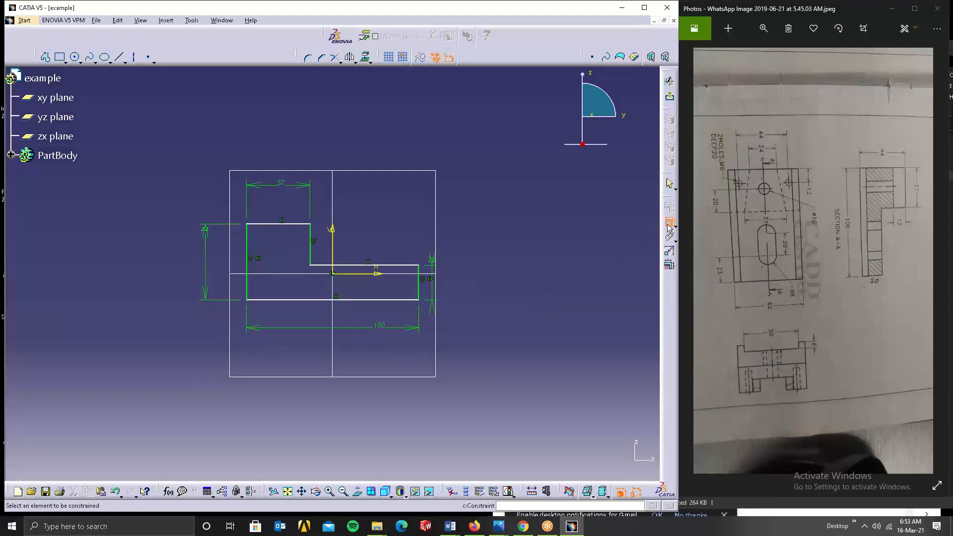
left_click(349, 265)
left_click(369, 301)
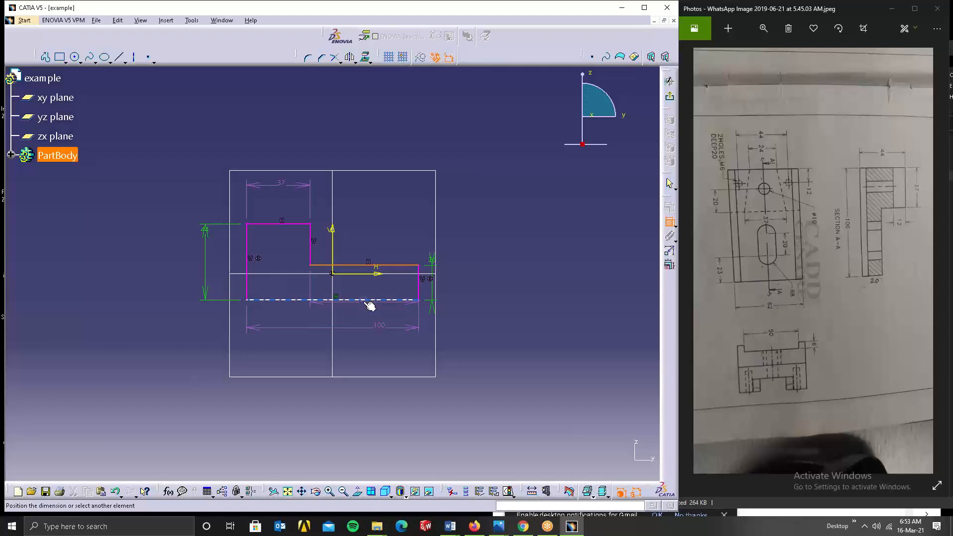
right_click(479, 271)
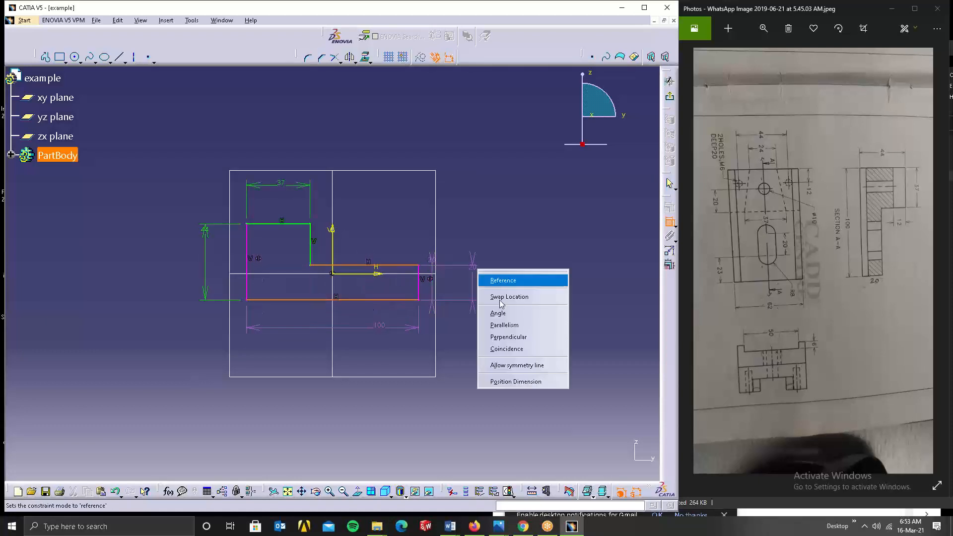
left_click(521, 363)
left_click(372, 273)
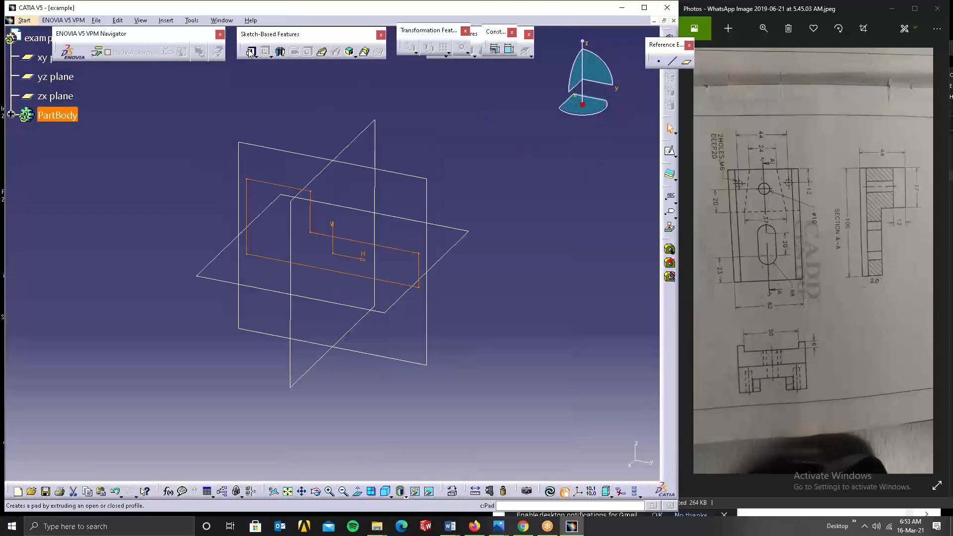
Pad the stepped profile with a length of 62/2 (31 mm) and mirrored extent.
left_click(250, 52)
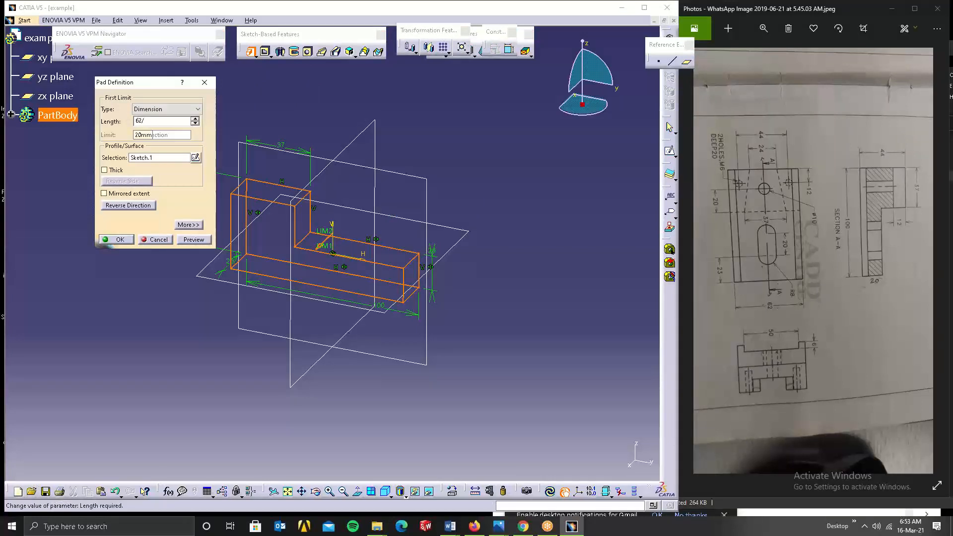
left_click(117, 239)
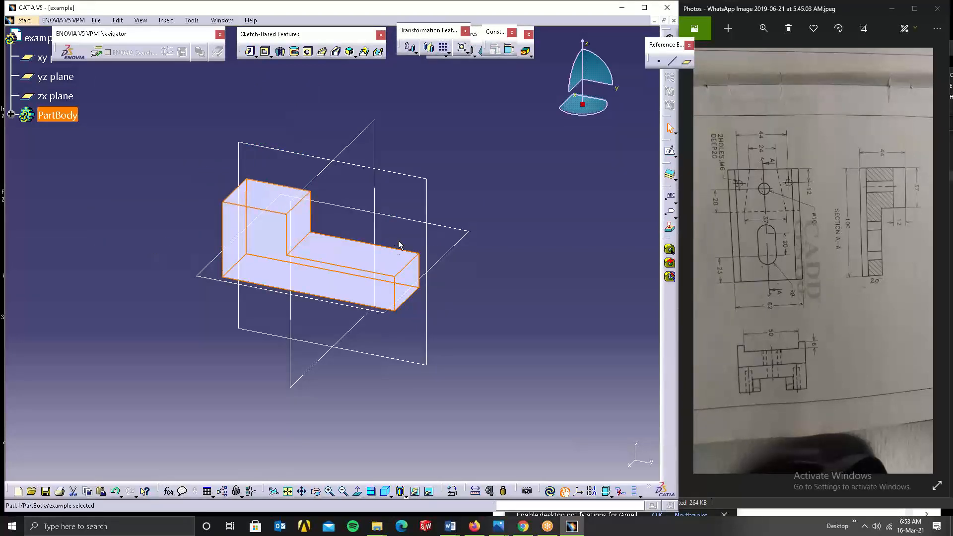
double_click(355, 246)
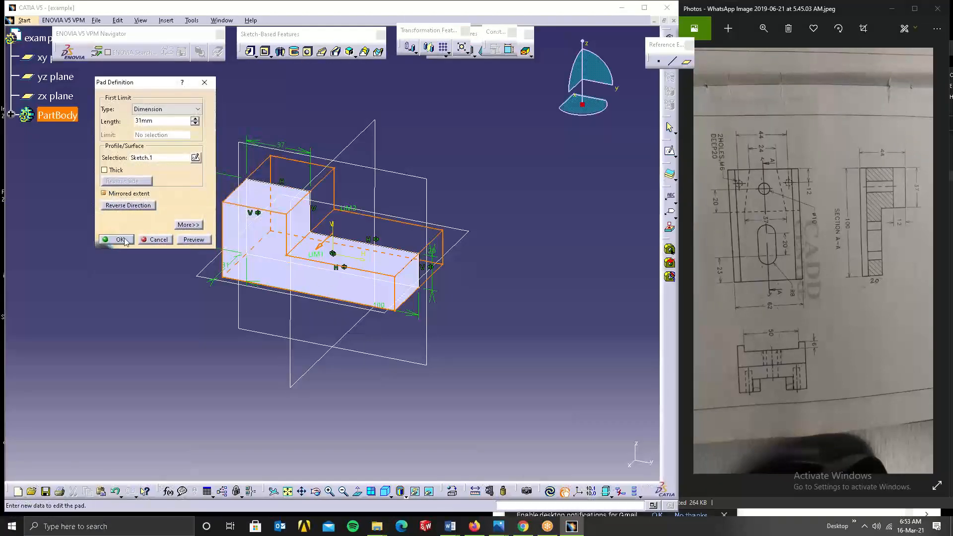
left_click(117, 240)
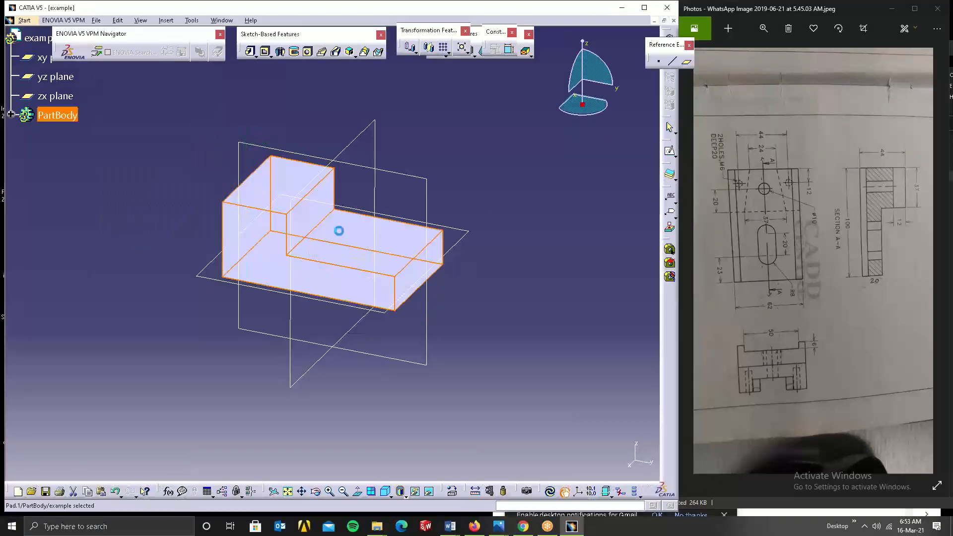
right_click(259, 265)
left_click(474, 206)
middle_click_drag(396, 205, 347, 183)
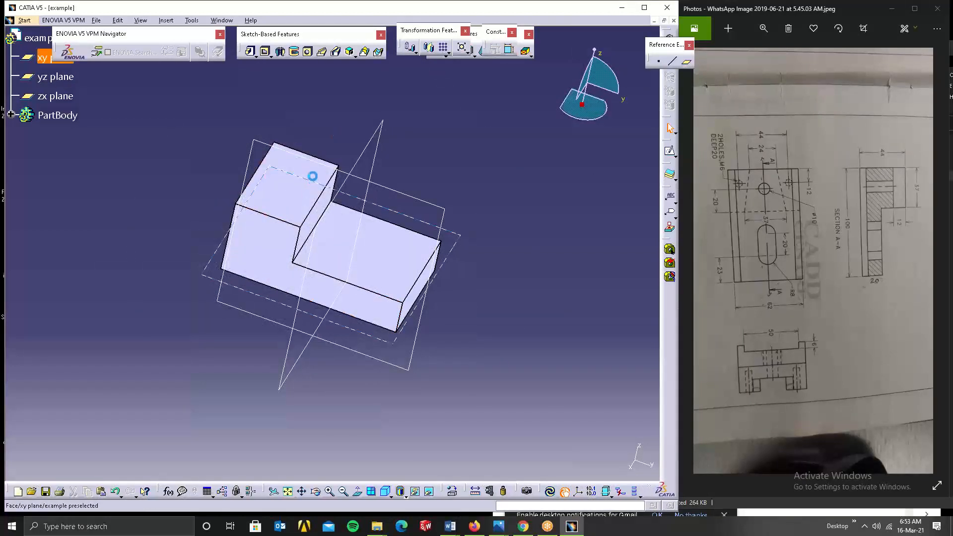
left_click(317, 179)
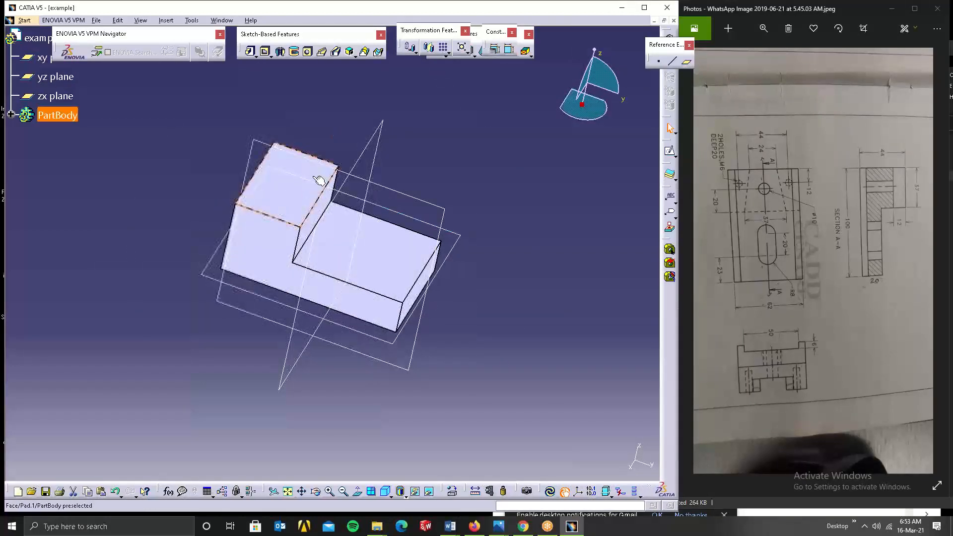
left_click(668, 152)
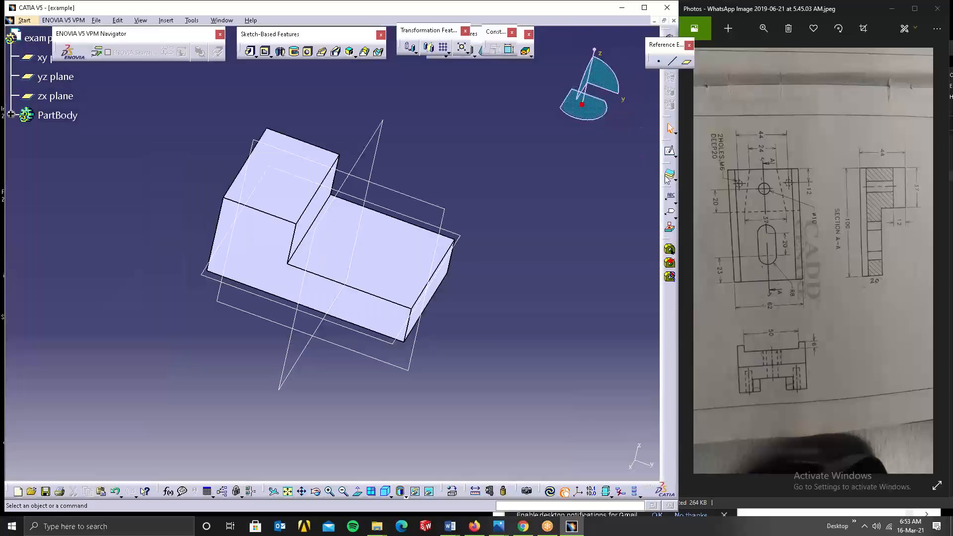
Cut the stepped block from the body, check the hidden space for it, and undo the removal.
right_click(252, 217)
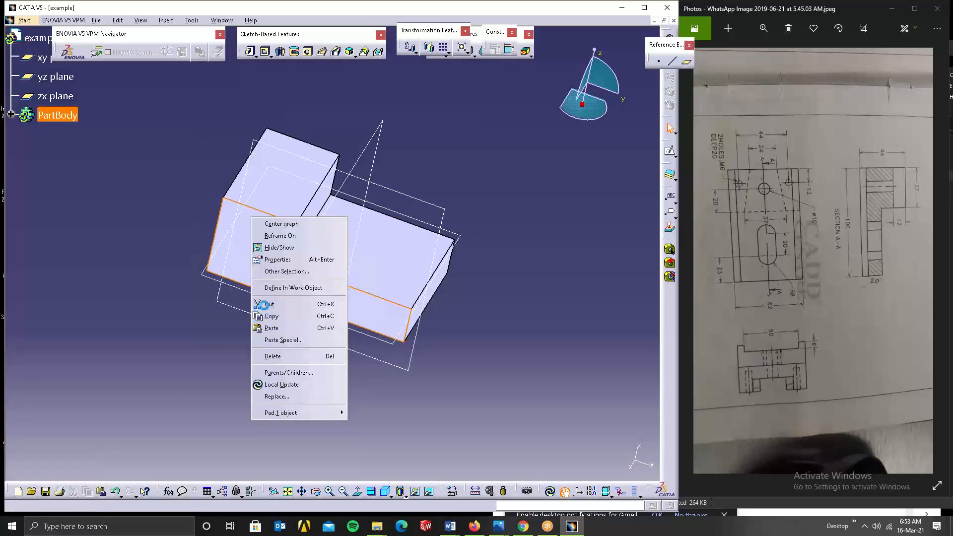
left_click(50, 145)
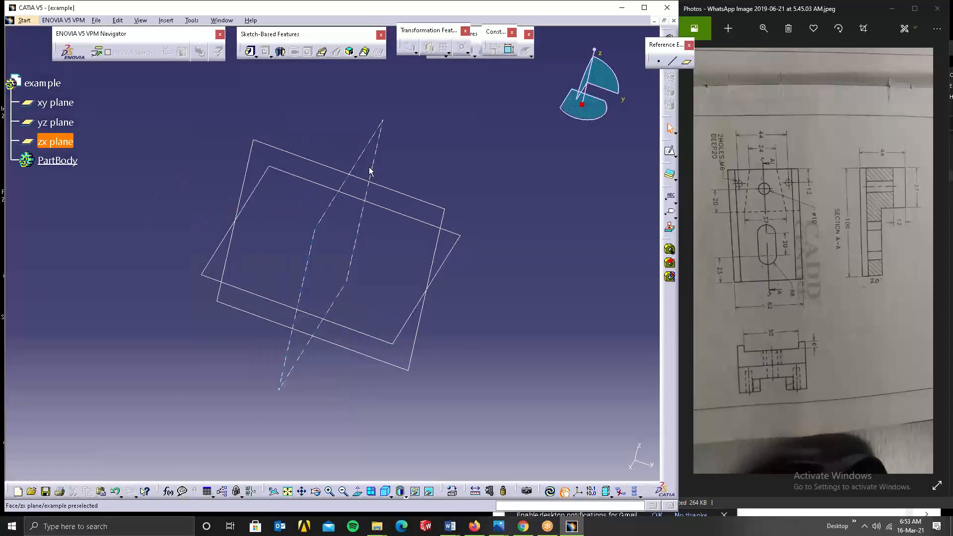
middle_click_drag(397, 171, 357, 440)
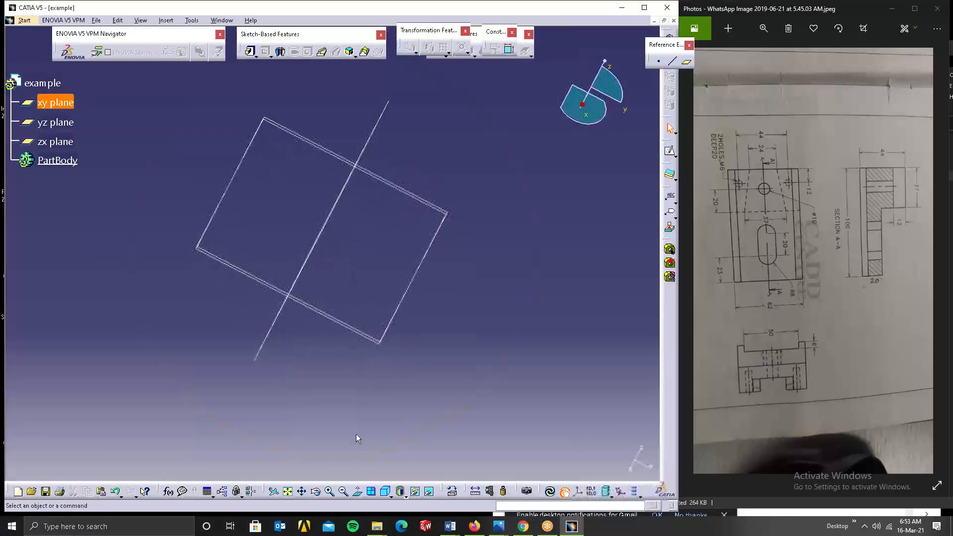
left_click(288, 492)
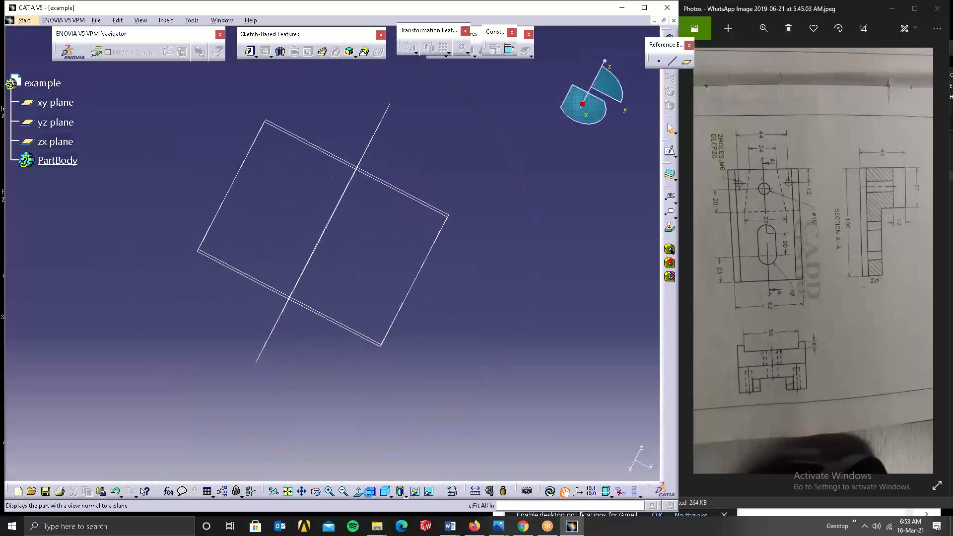
left_click(430, 492)
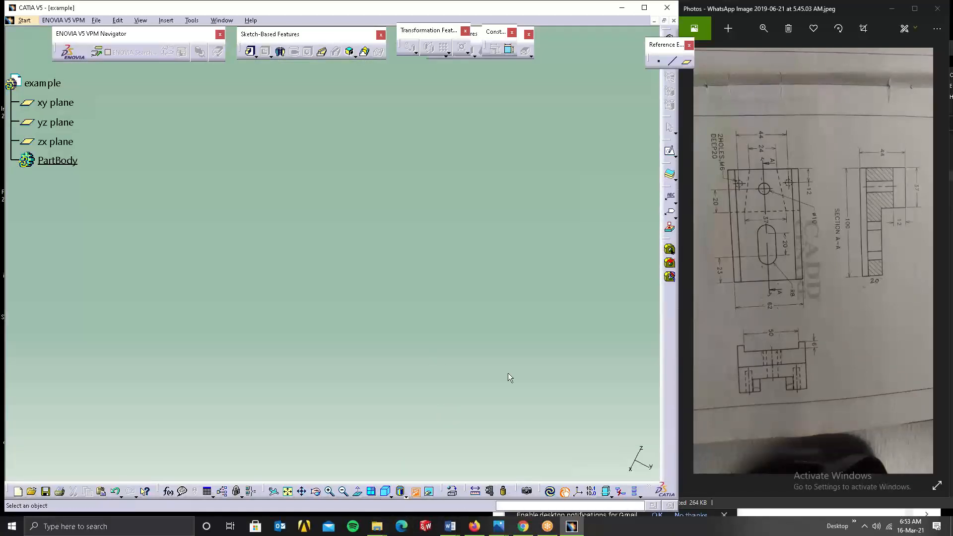
left_click_drag(661, 46, 608, 45)
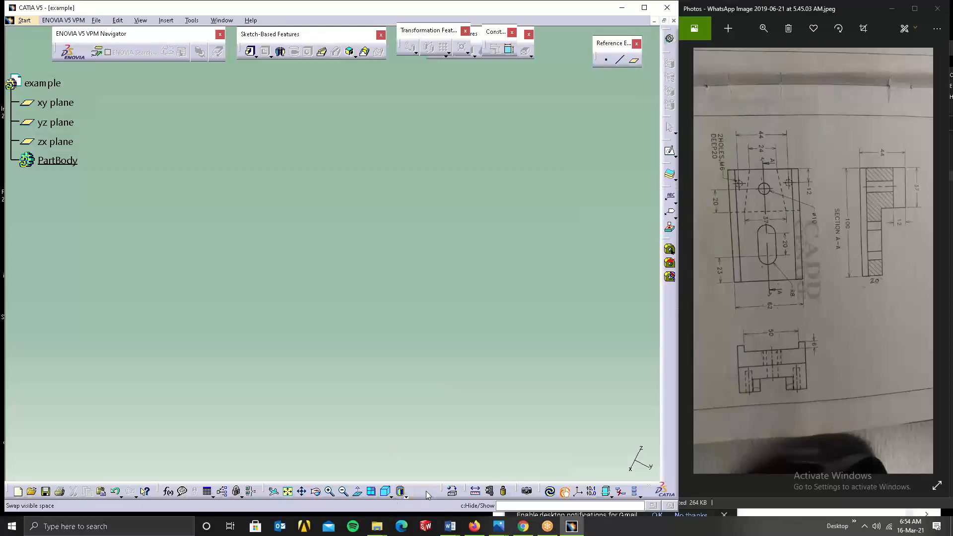
left_click(429, 492)
key("ctrl+z")
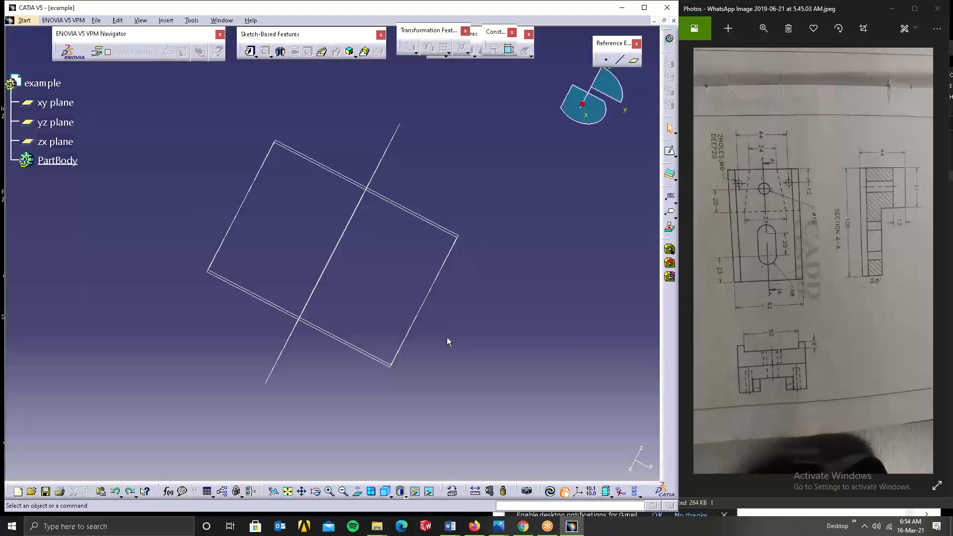
key("ctrl+z")
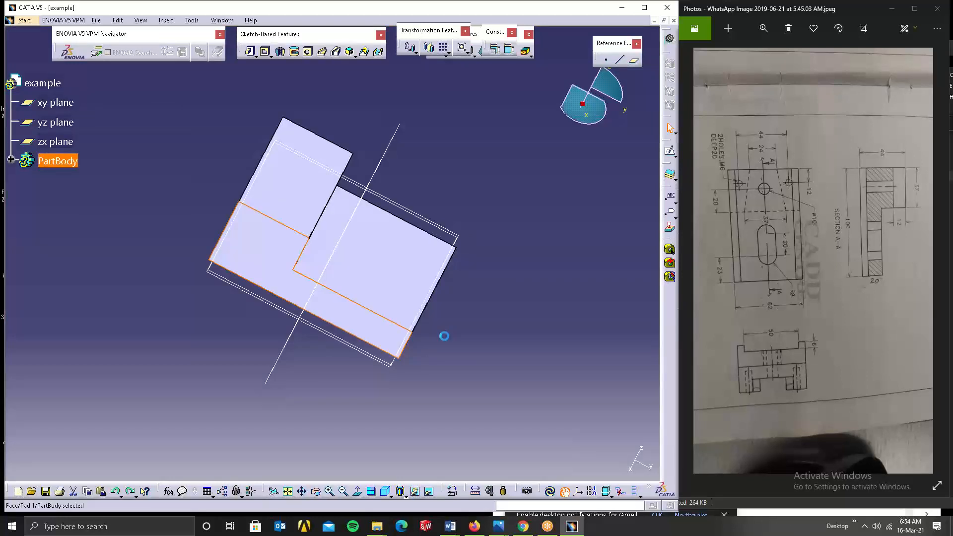
Start a positioned sketch on the lower step's top face, with the V direction reversed and the axes swapped.
middle_click_drag(277, 273, 268, 360)
middle_click_drag(257, 310, 233, 230)
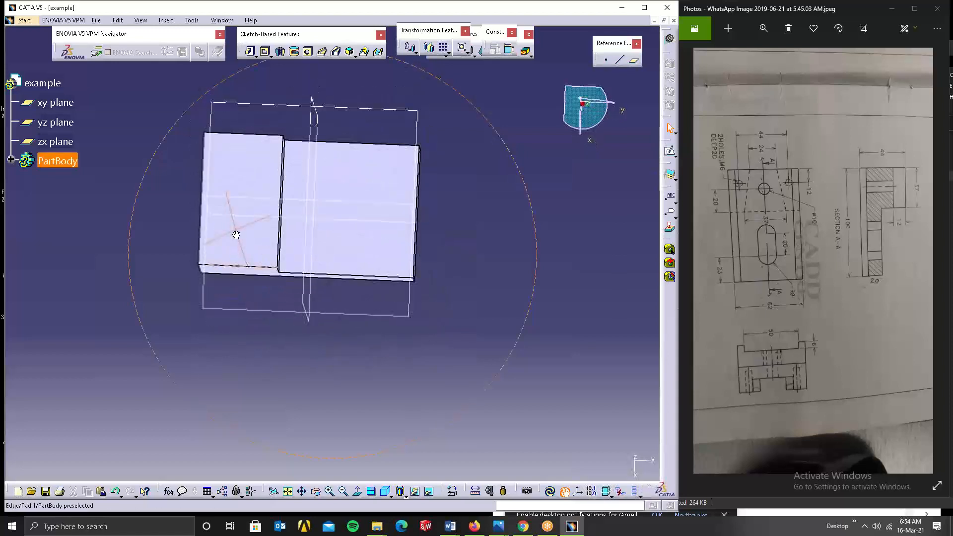
left_click(669, 150)
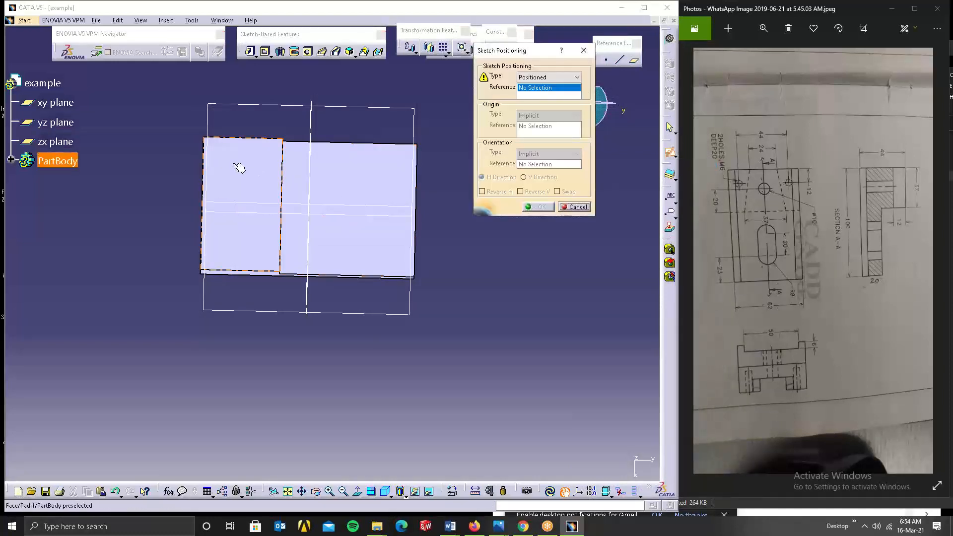
left_click(323, 206)
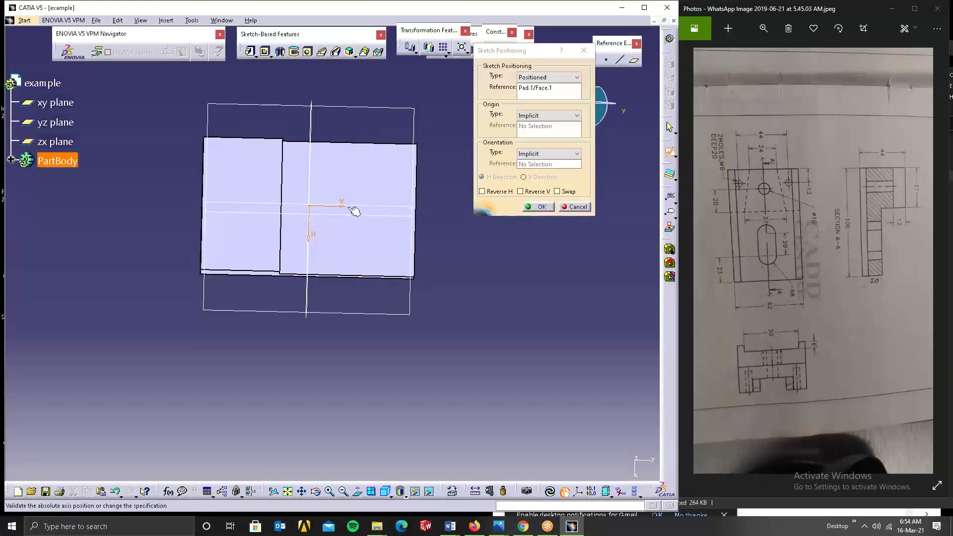
left_click(566, 192)
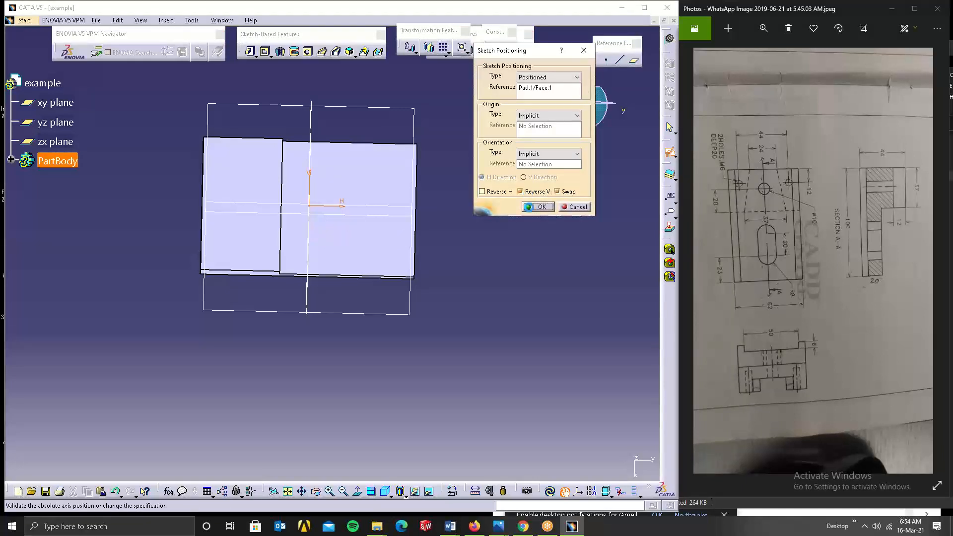
left_click(534, 207)
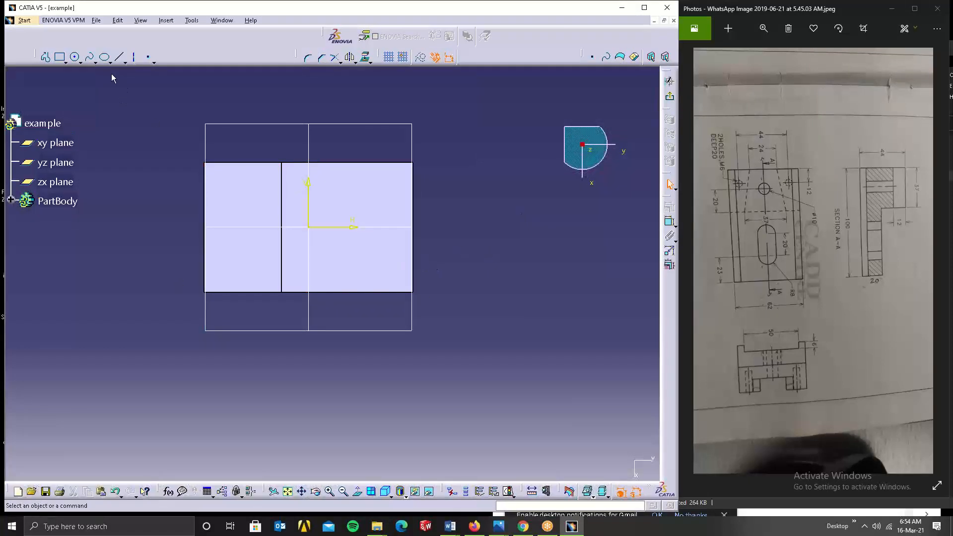
left_click(46, 58)
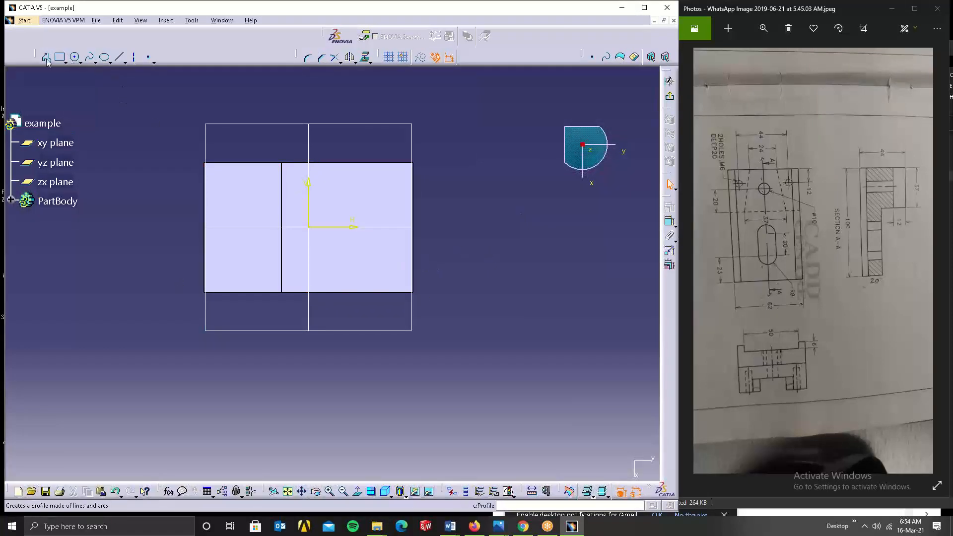
left_click(204, 246)
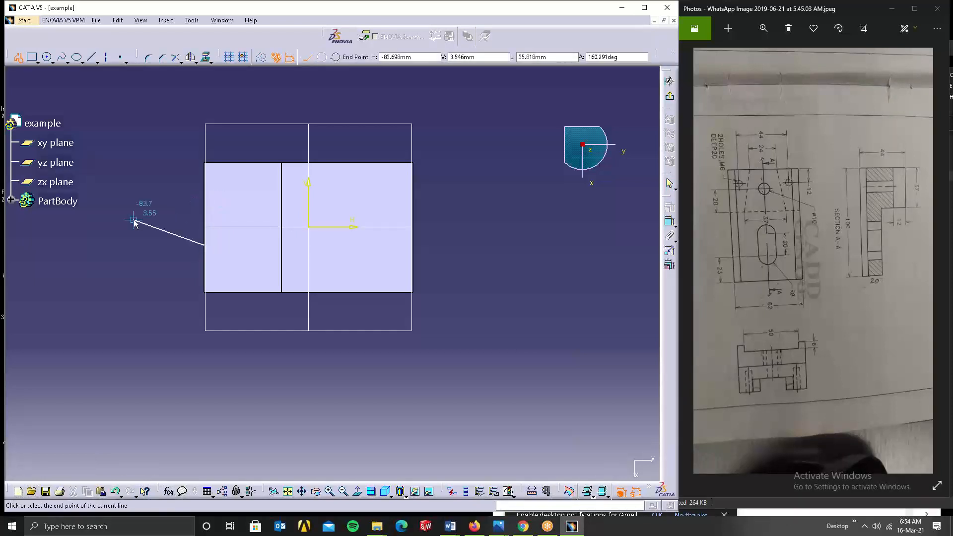
key("Escape")
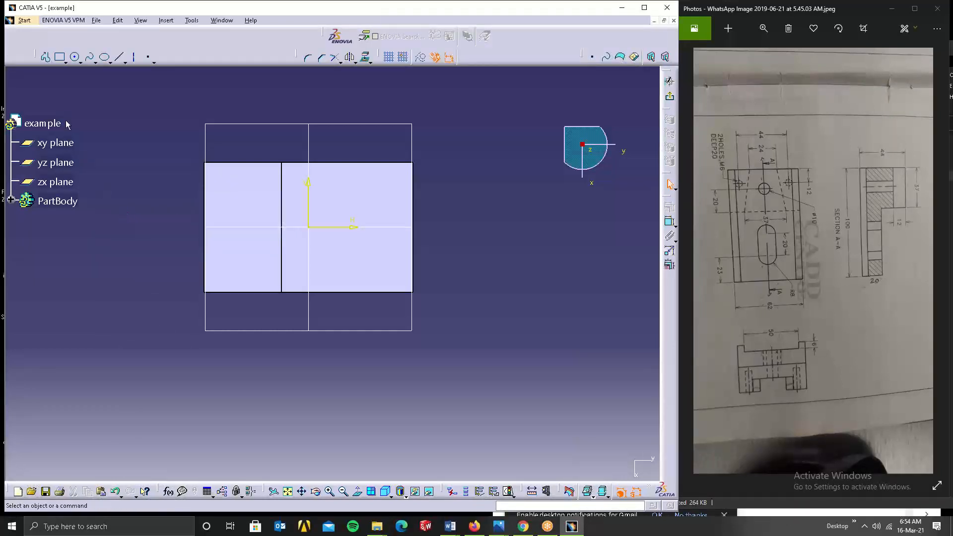
Sketch a closed trapezoid over the raised step, with parallel vertical sides about 11 mm and 28 mm long.
left_click(47, 57)
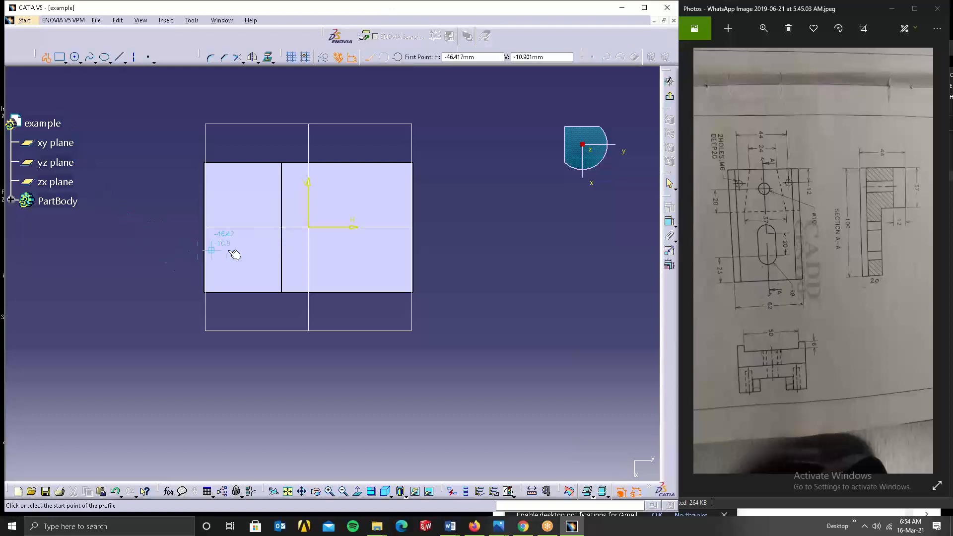
left_click(214, 242)
left_click(214, 219)
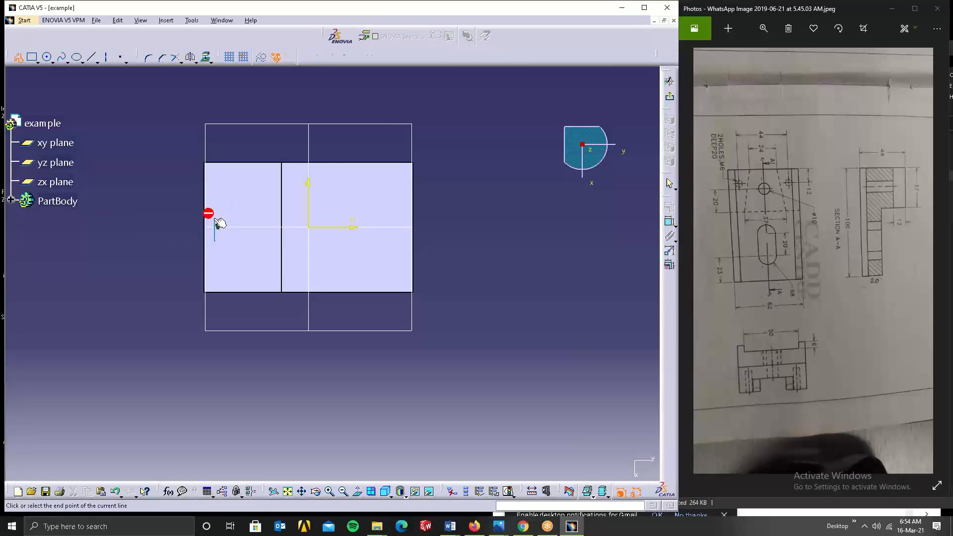
left_click(262, 198)
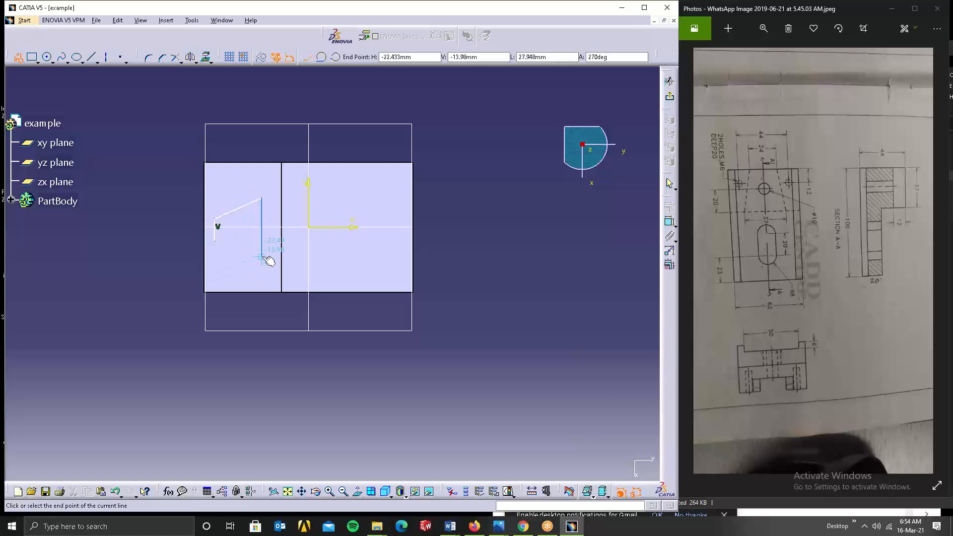
left_click(262, 256)
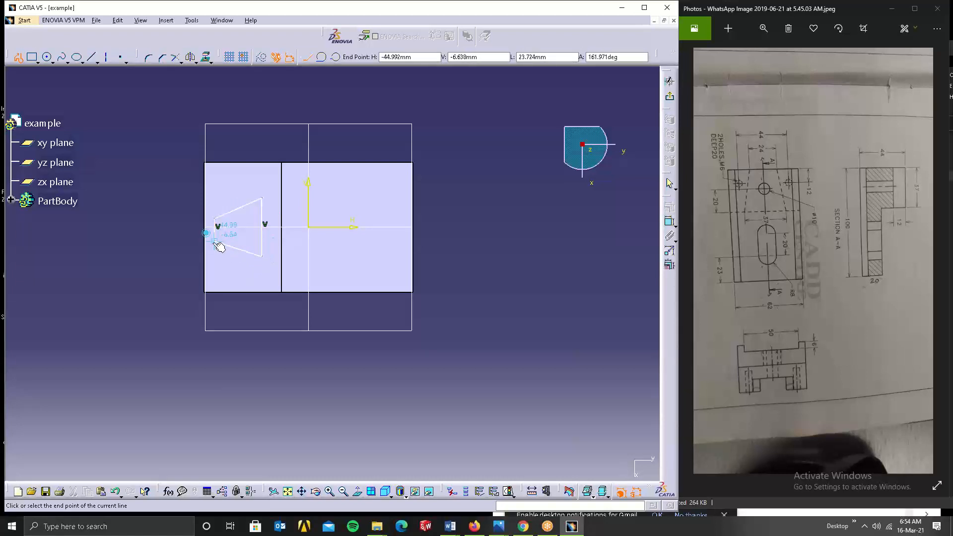
left_click(214, 243)
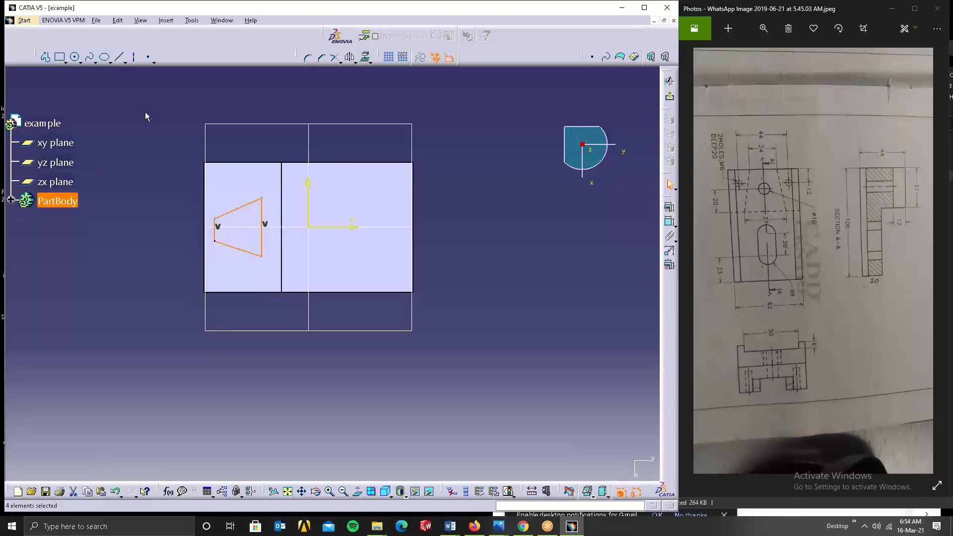
Draw circles of about 3.8 mm radius above and below the trapezoid, and one of about 5.7 mm radius inside it on the horizontal axis.
left_click(75, 57)
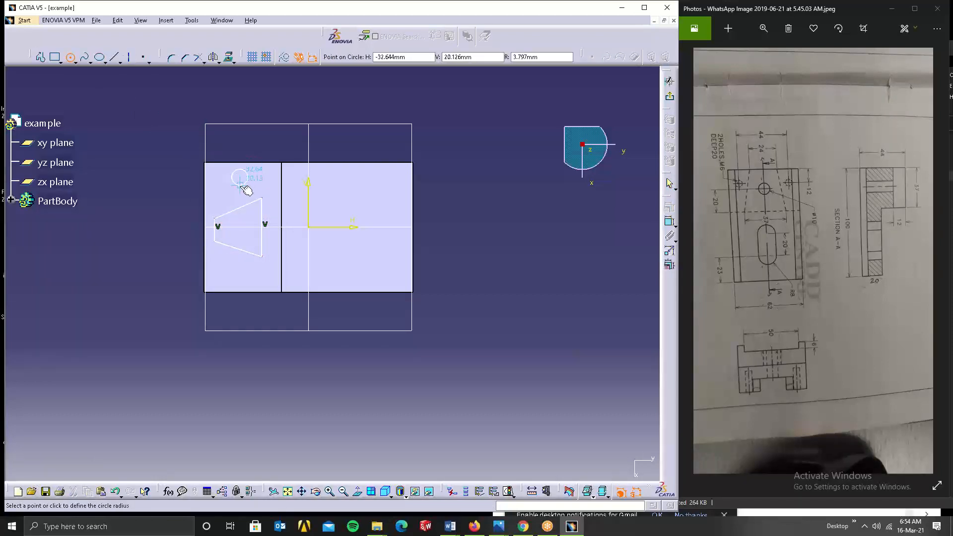
left_click(243, 184)
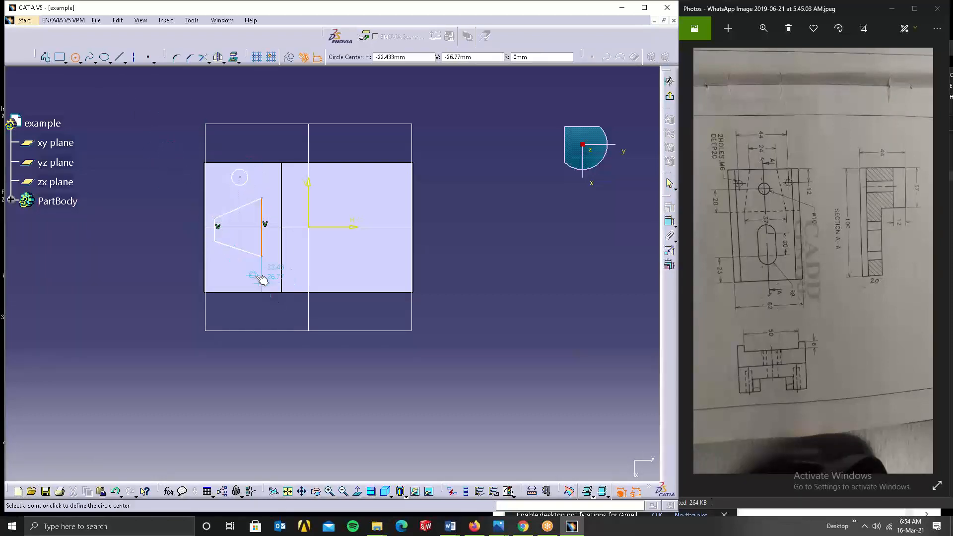
left_click(239, 276)
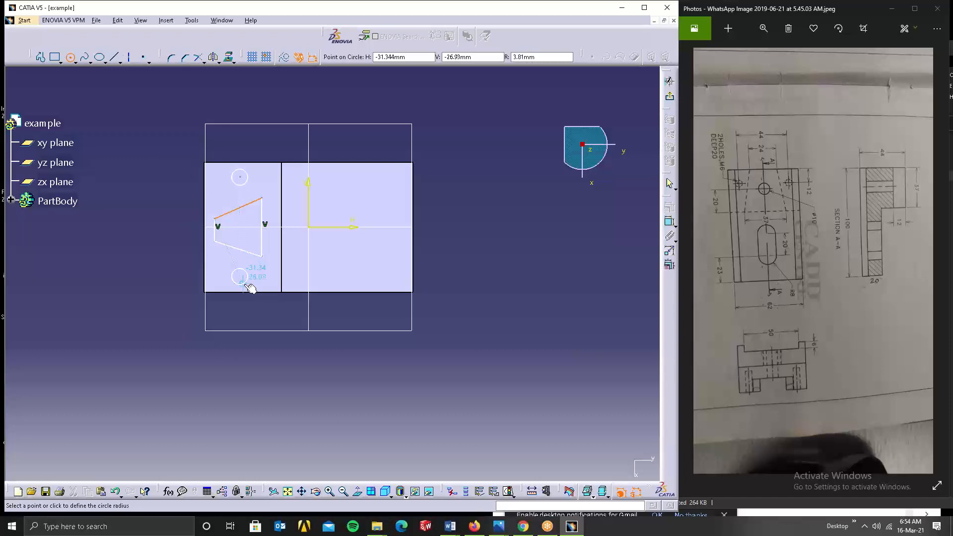
left_click(244, 283)
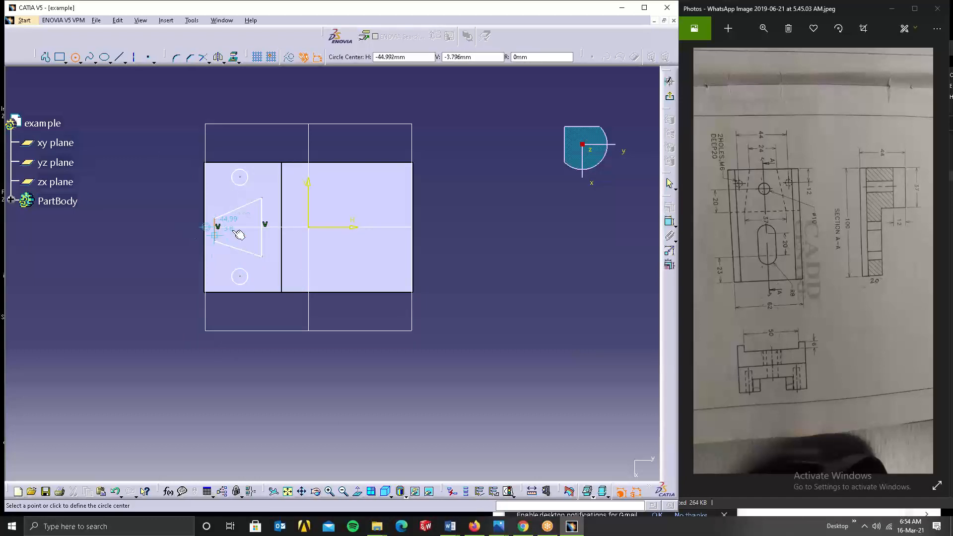
left_click(240, 227)
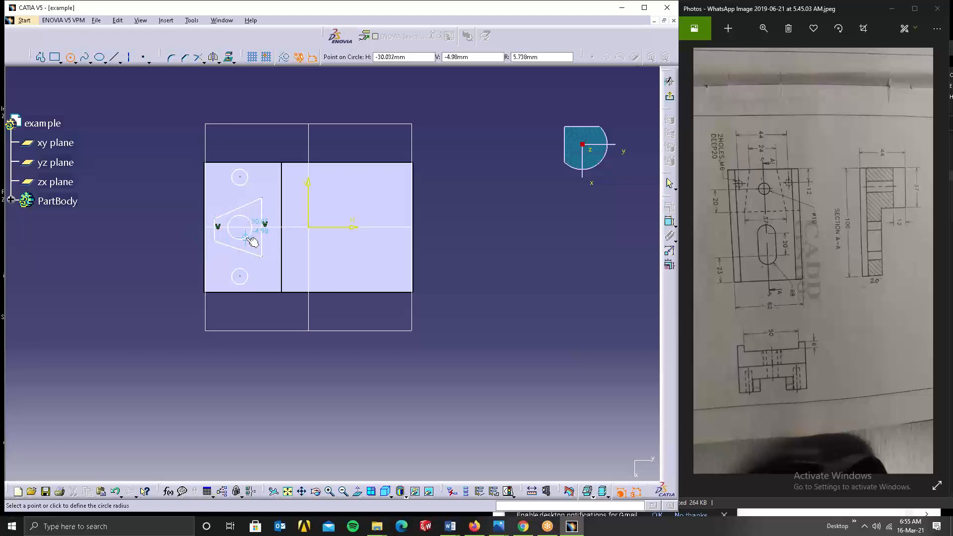
left_click(251, 238)
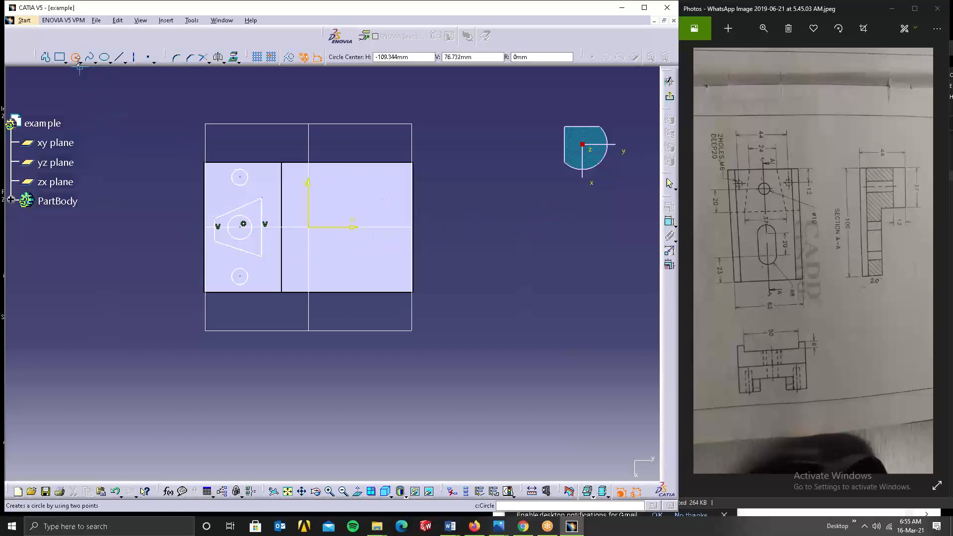
Draw a horizontal elongated hole with a radius of about 7.6 mm along the horizontal axis on the lower step.
left_click(64, 61)
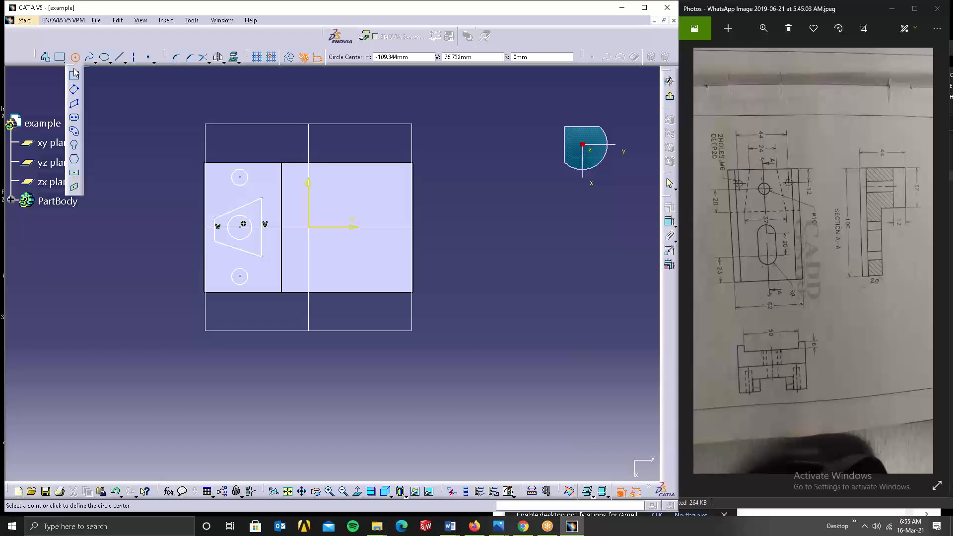
left_click(75, 119)
left_click(351, 227)
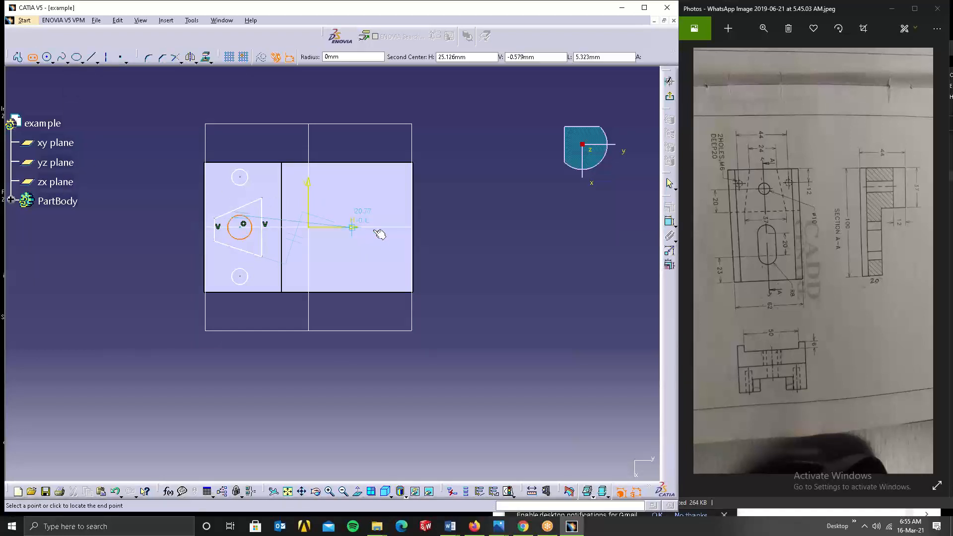
left_click(400, 227)
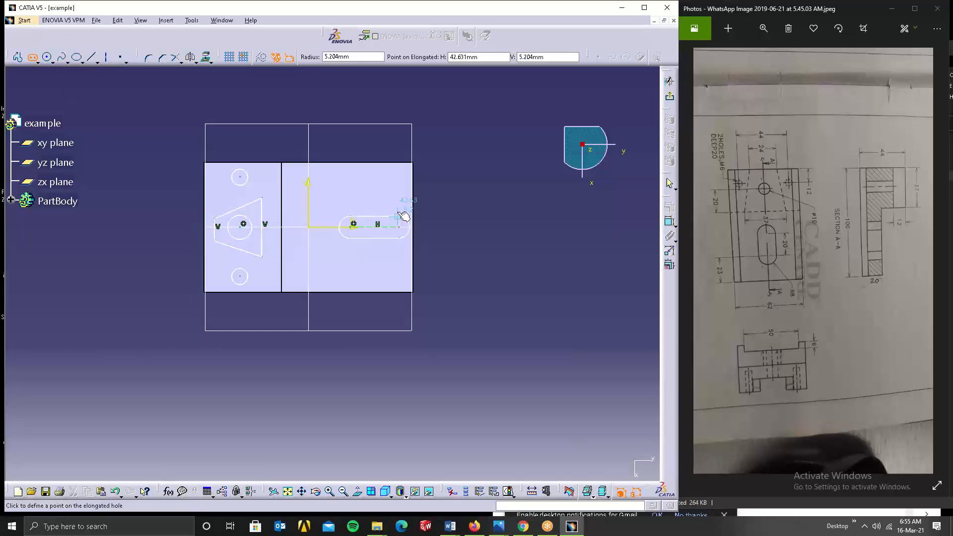
left_click(403, 212)
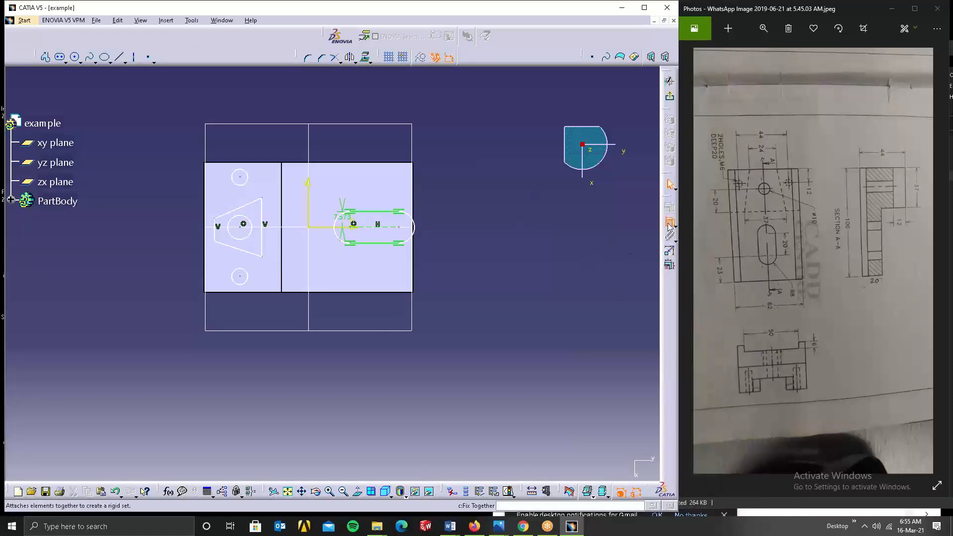
Dimension the trapezoid's short vertical side and set its length to 24 mm.
left_click(669, 224)
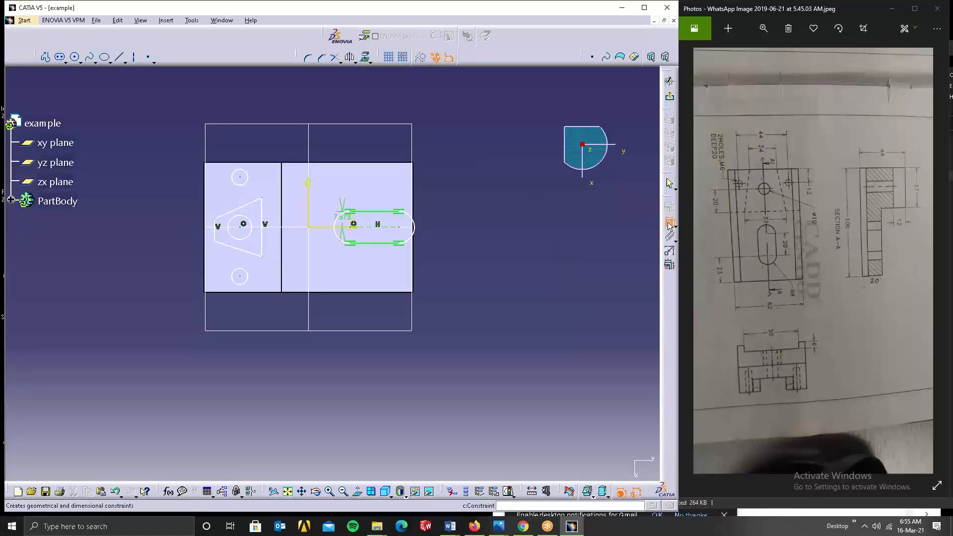
left_click(217, 237)
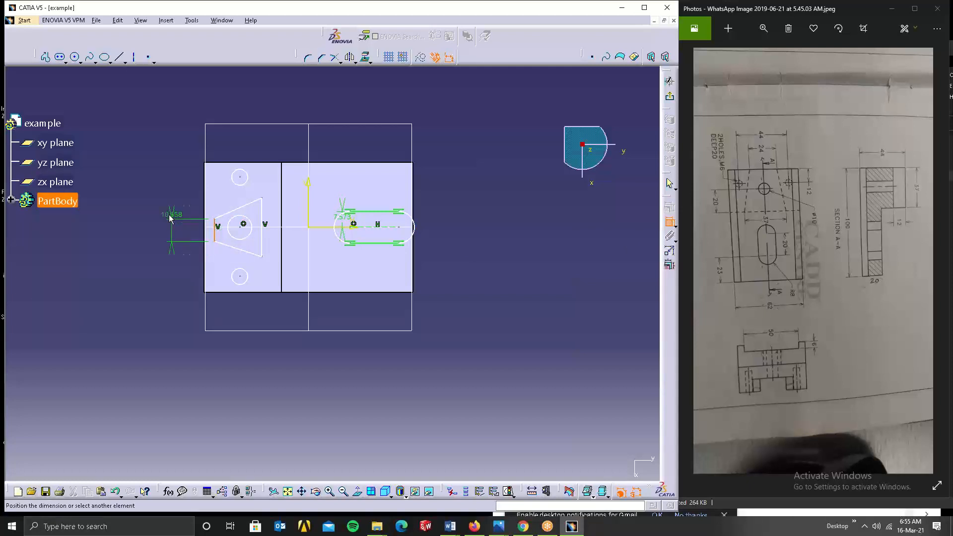
left_click(171, 218)
double_click(172, 220)
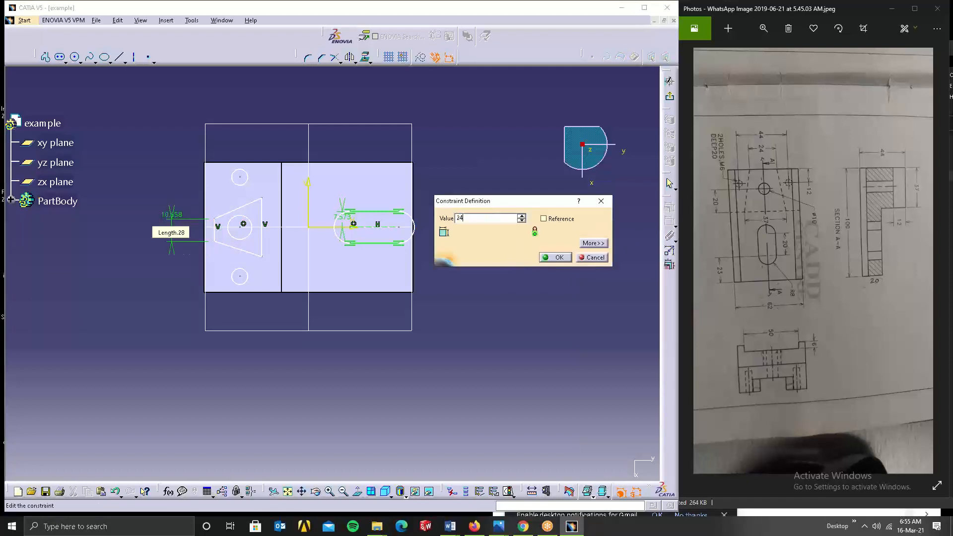
key("Return")
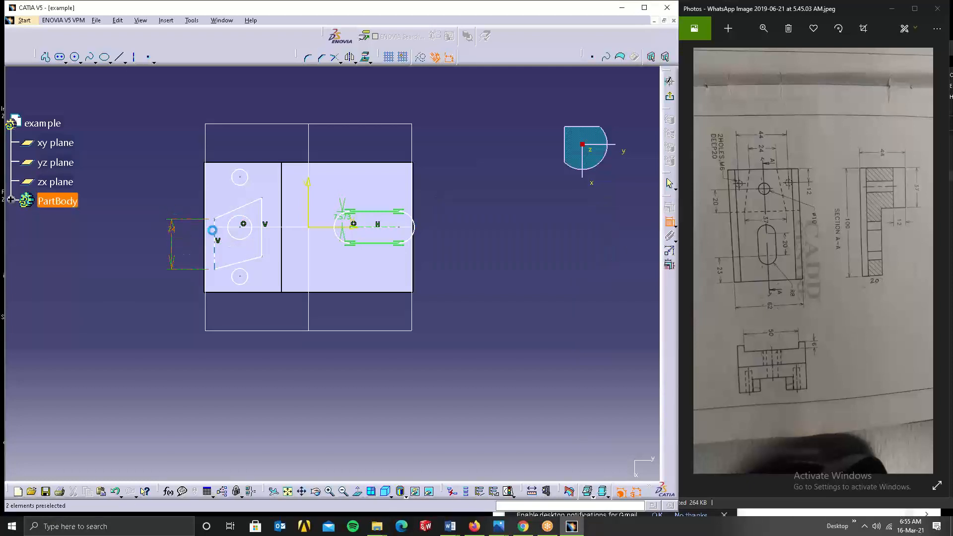
Dimension the trapezoid's long vertical side and set its length to 37 mm.
left_click(268, 213)
left_click(485, 260)
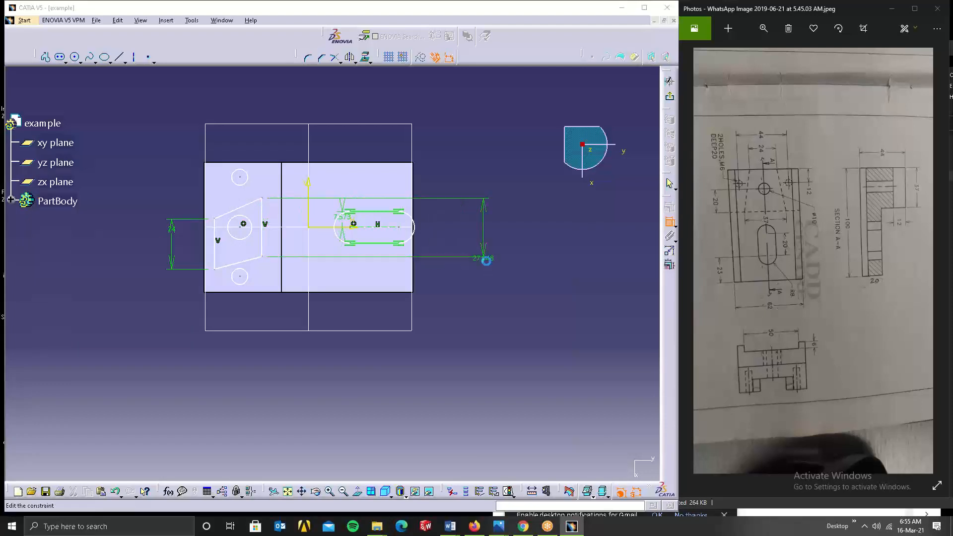
double_click(485, 260)
key("Return")
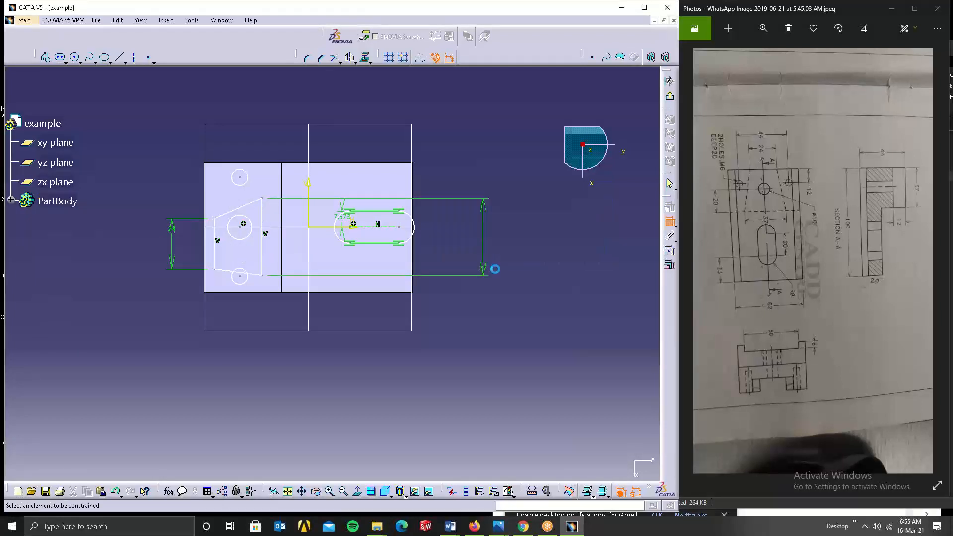
Constrain the two endpoints of the trapezoid's 24 mm side symmetrically about the horizontal axis.
left_click(214, 219)
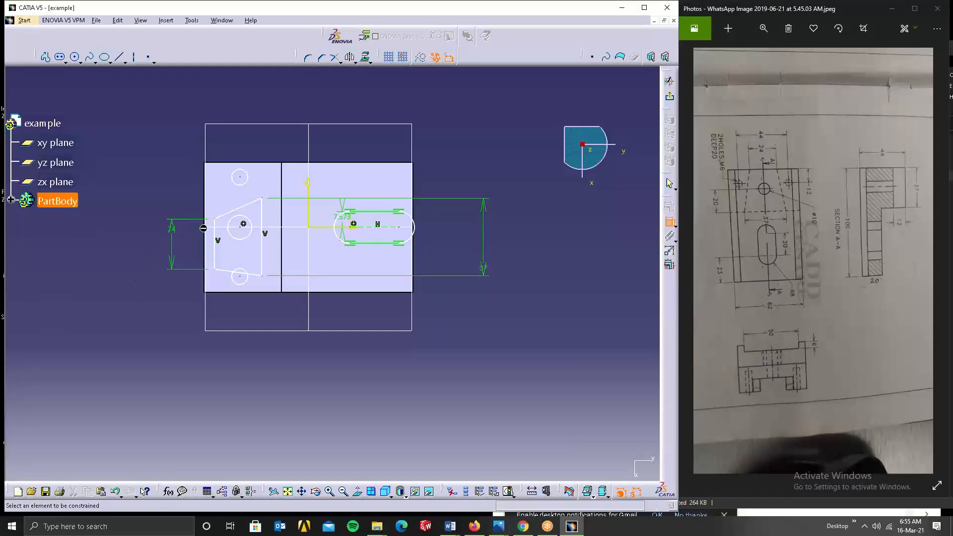
left_click(216, 271)
right_click(144, 303)
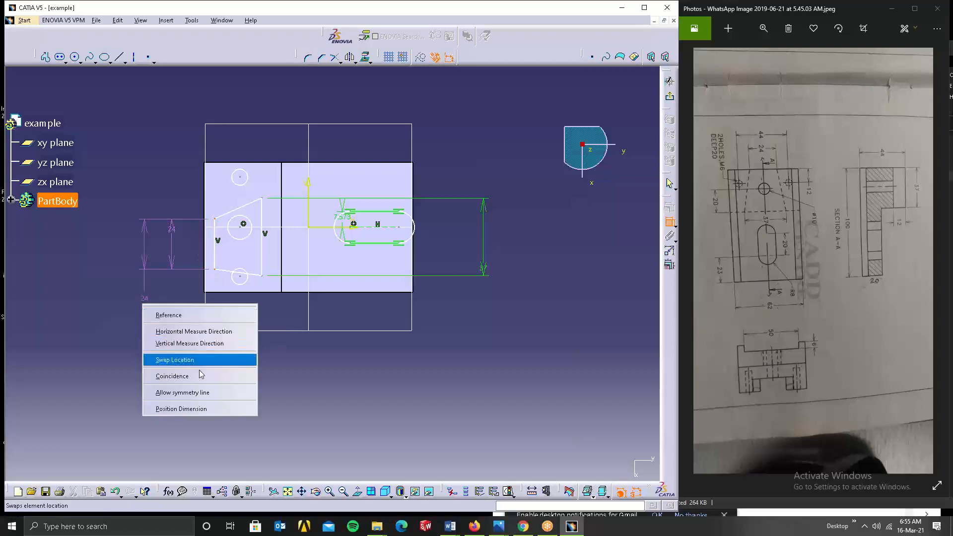
left_click(183, 392)
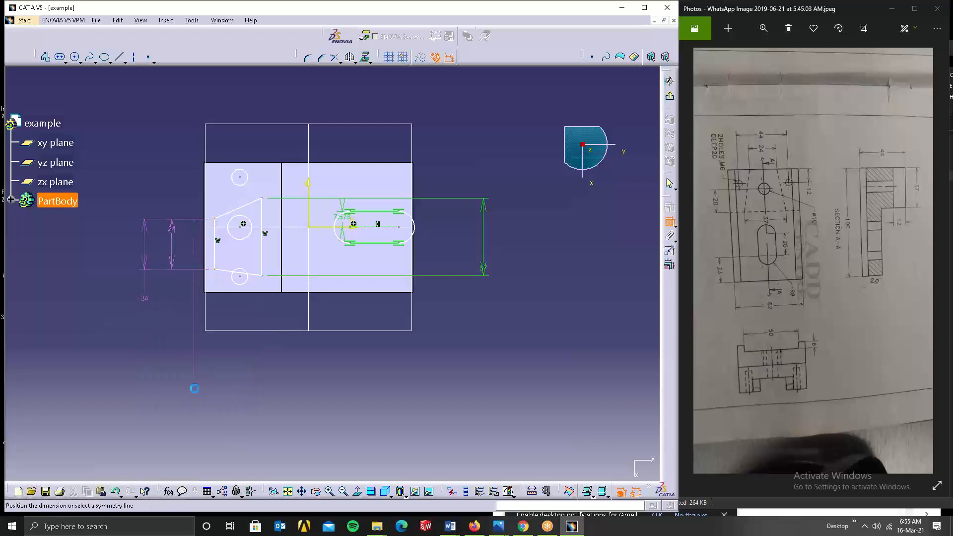
left_click(325, 227)
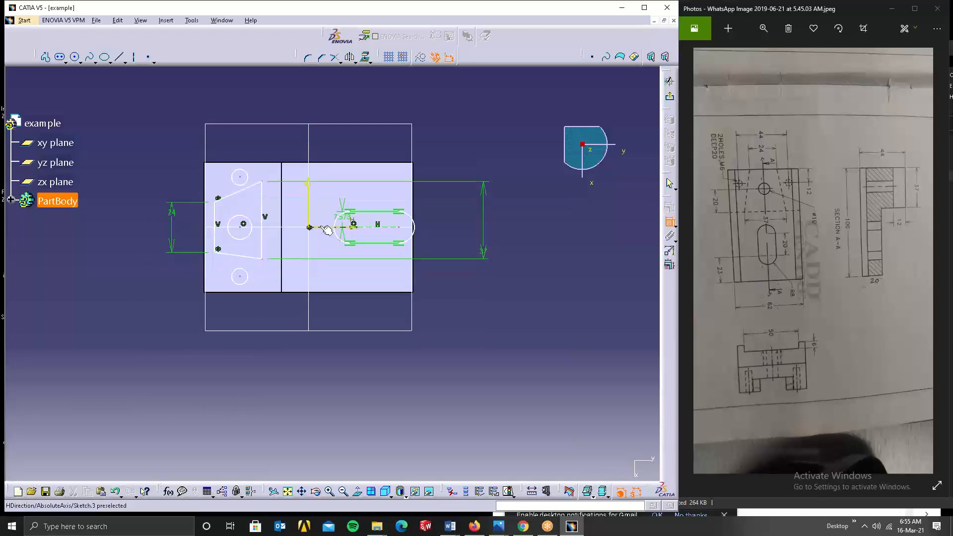
Constrain the two endpoints of the trapezoid's 37 mm side symmetrically about the horizontal axis.
left_click(263, 182)
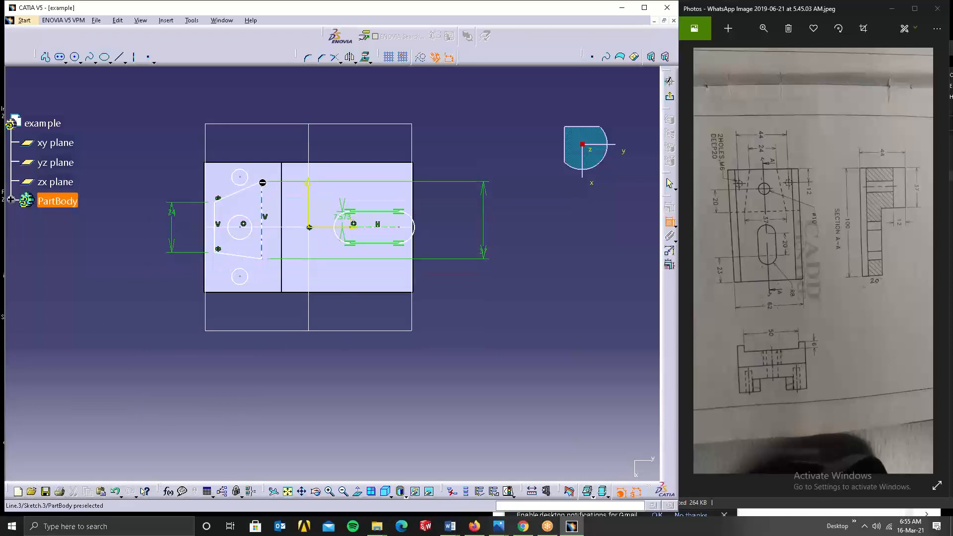
left_click(262, 259)
right_click(302, 350)
left_click(353, 442)
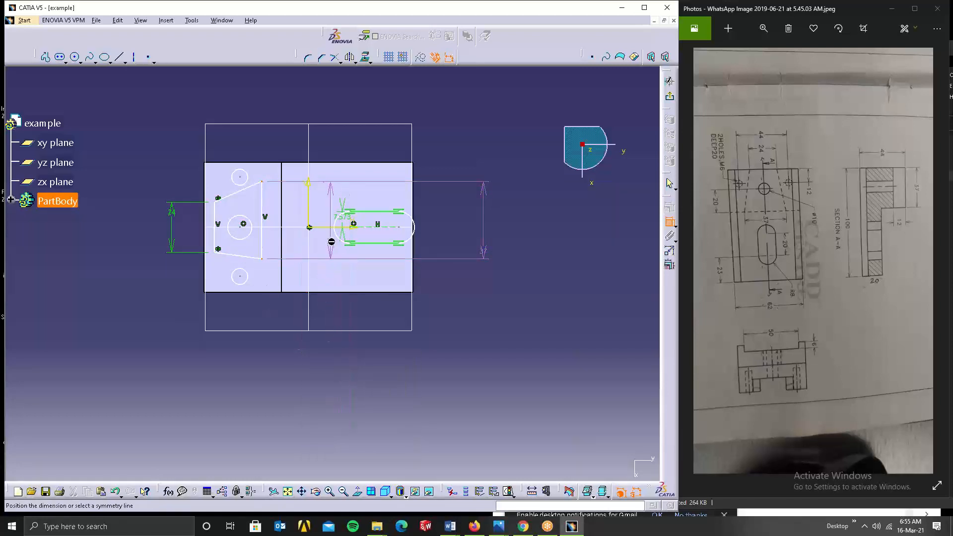
left_click(339, 232)
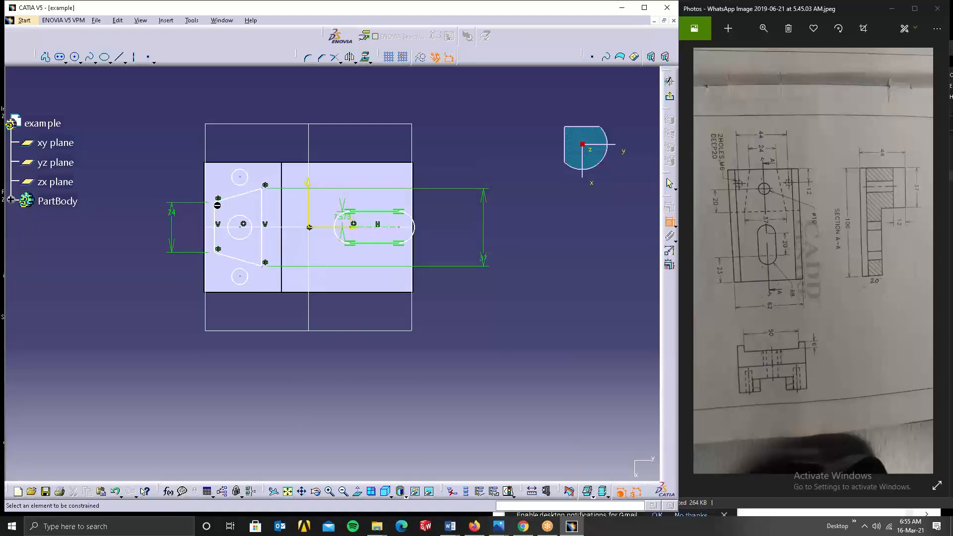
Make the trapezoid's 24 mm side coincident with the outer short edge of the upper step.
left_click(216, 215)
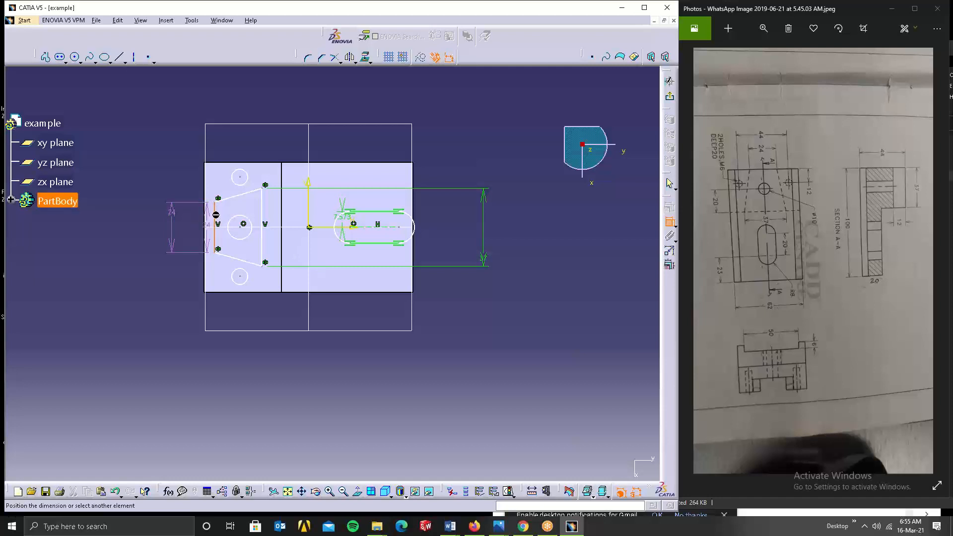
left_click(206, 214)
right_click(163, 242)
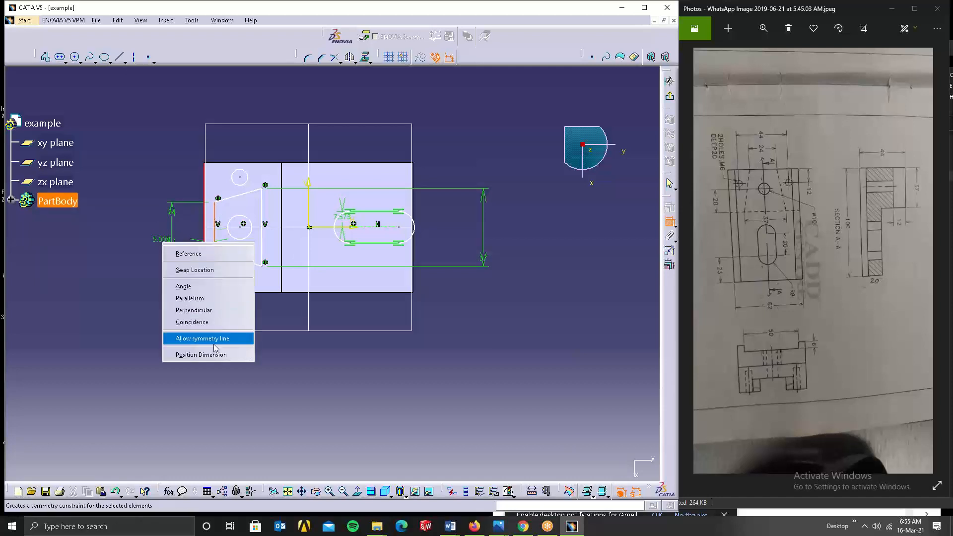
left_click(208, 322)
Make the trapezoid's 37 mm side coincident with the edge between the upper and lower steps.
left_click(262, 213)
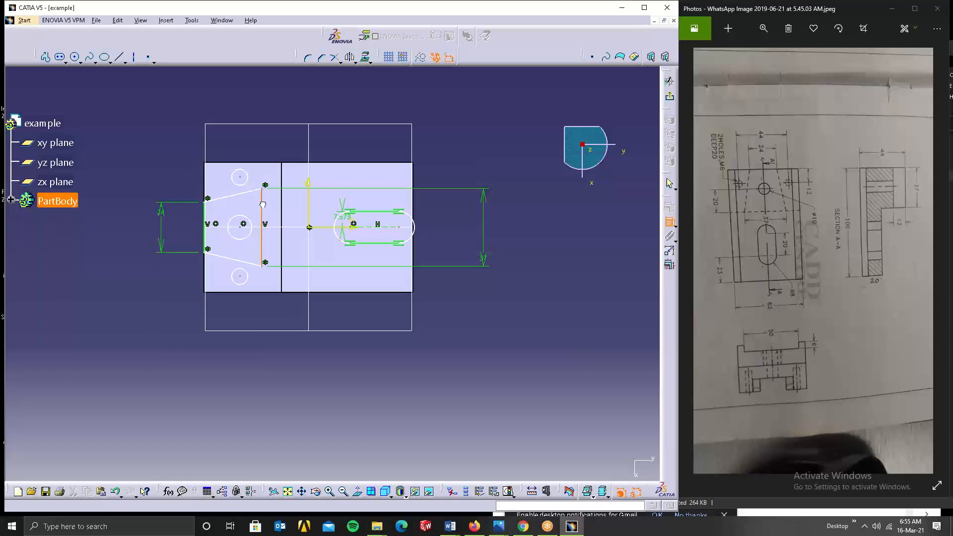
left_click(281, 212)
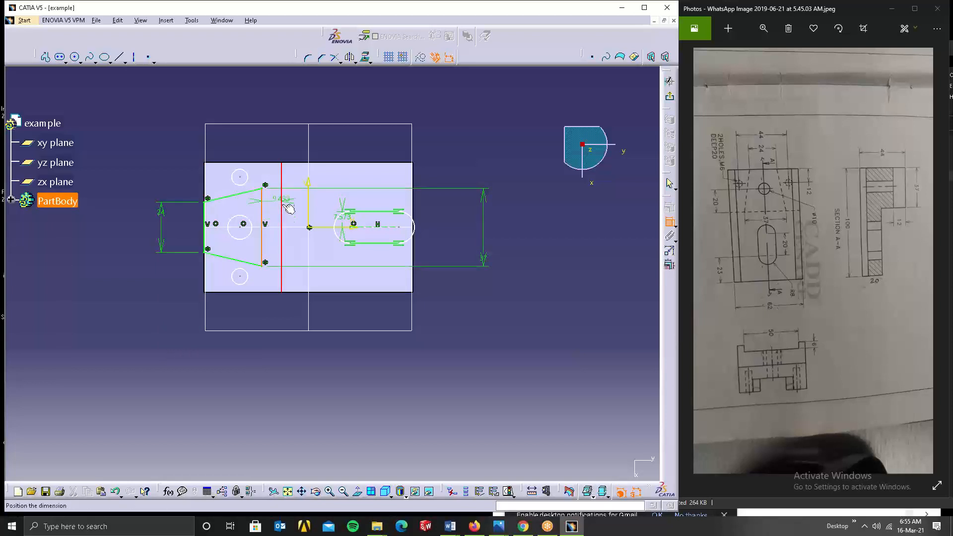
right_click(327, 334)
left_click(362, 408)
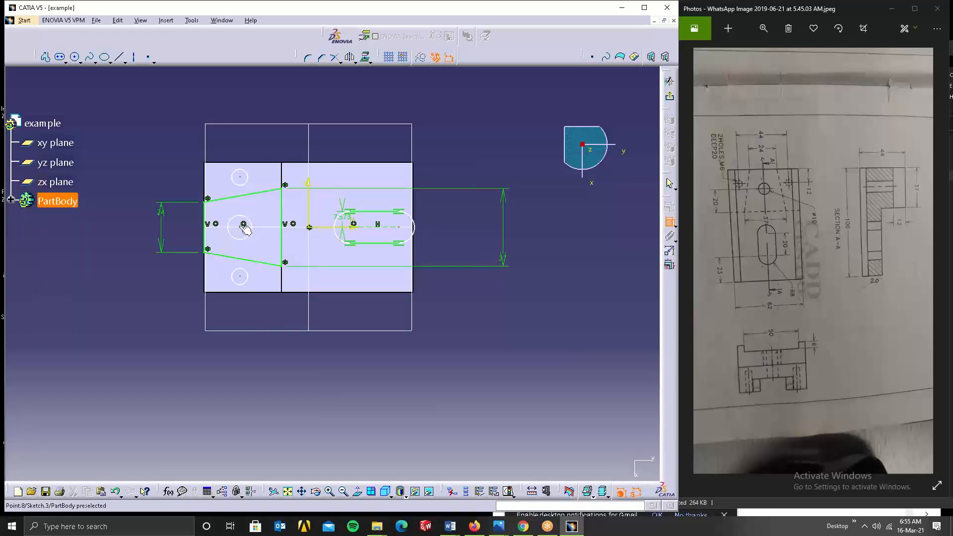
Dimension the large middle circle's distance from the trapezoid's long vertical side and set it to 20 mm.
left_click(256, 240)
left_click(283, 249)
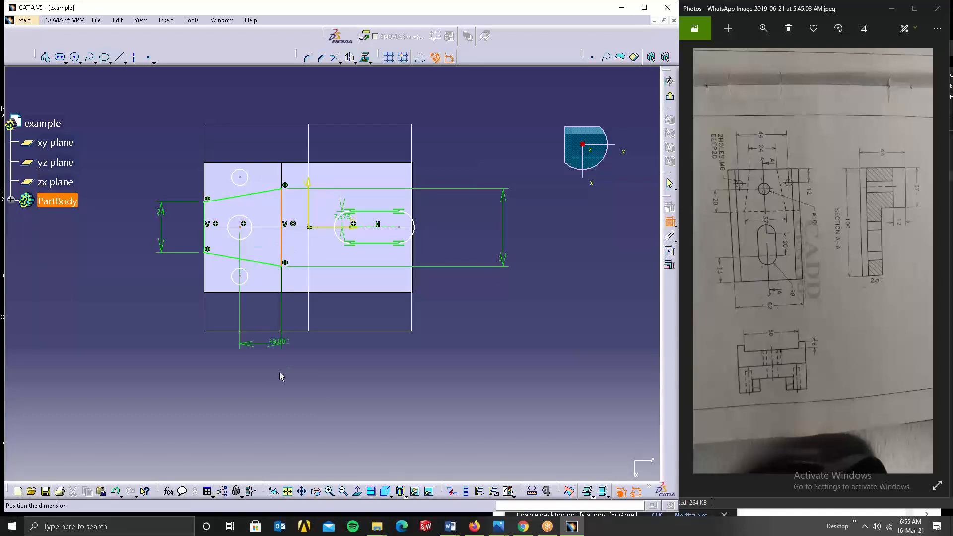
left_click(280, 372)
double_click(279, 370)
type("2")
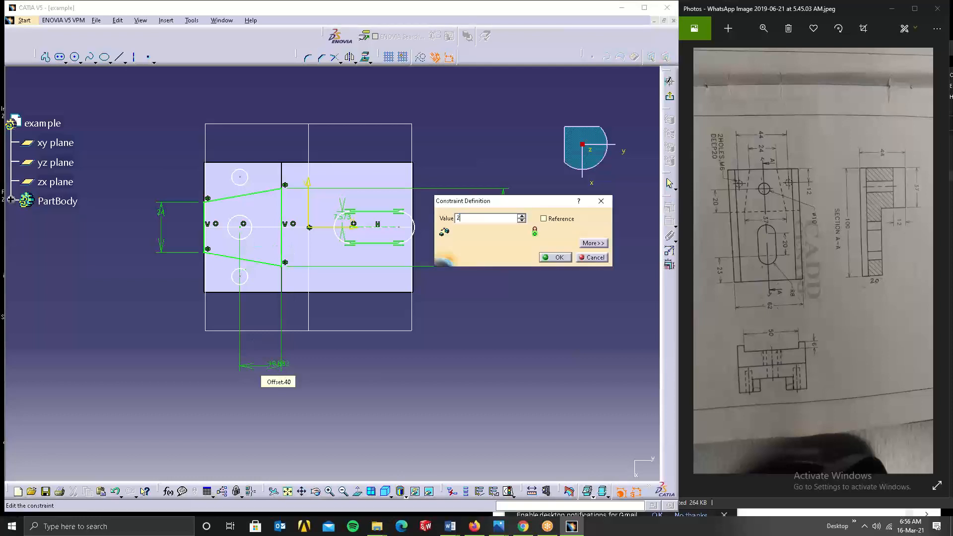
type("0")
key("Return")
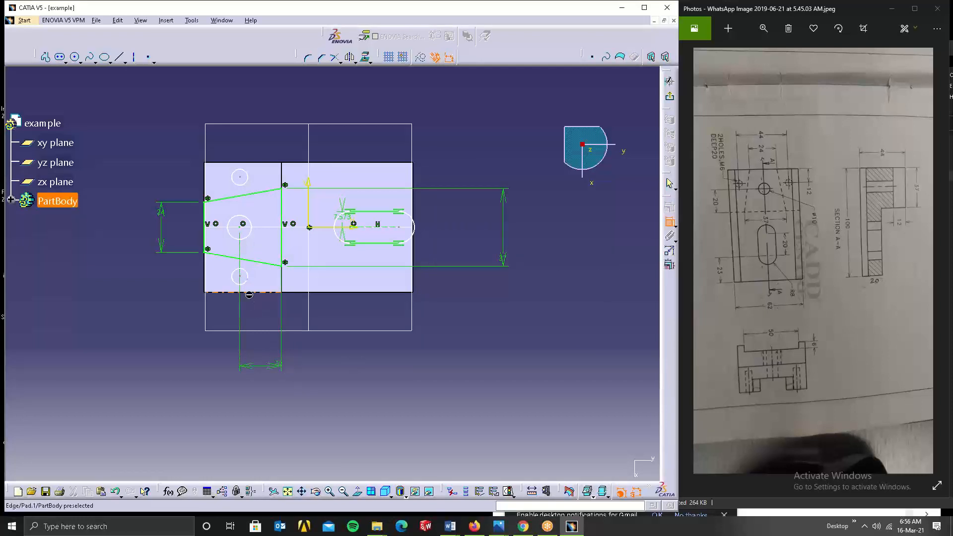
Dimension the lower small circle's centre from the block's outer edge on the upper step and set it to 12 mm.
left_click(240, 277)
left_click(204, 279)
left_click(215, 356)
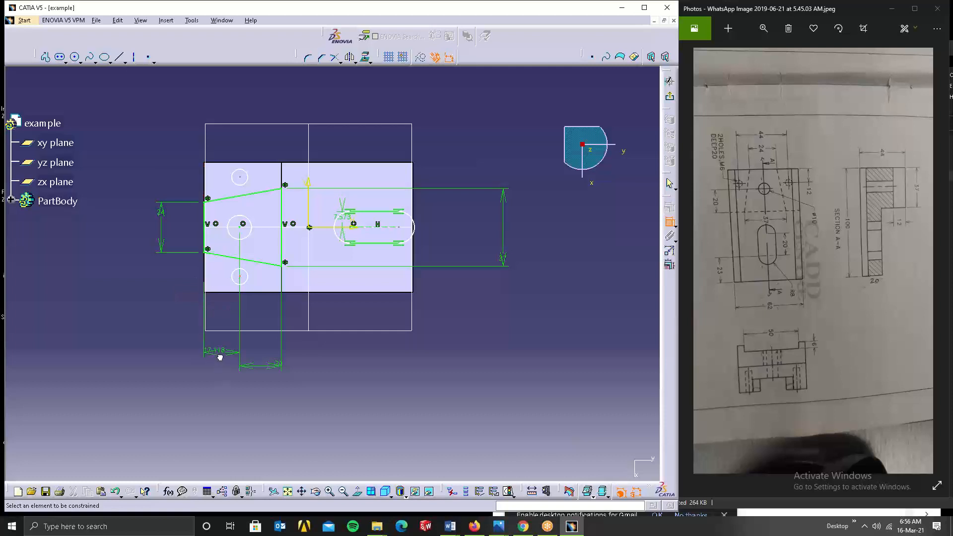
double_click(221, 354)
type("12")
key("Return")
Dimension the upper small circle's centre from the same outer edge of the block and set it to 12 mm.
left_click(241, 178)
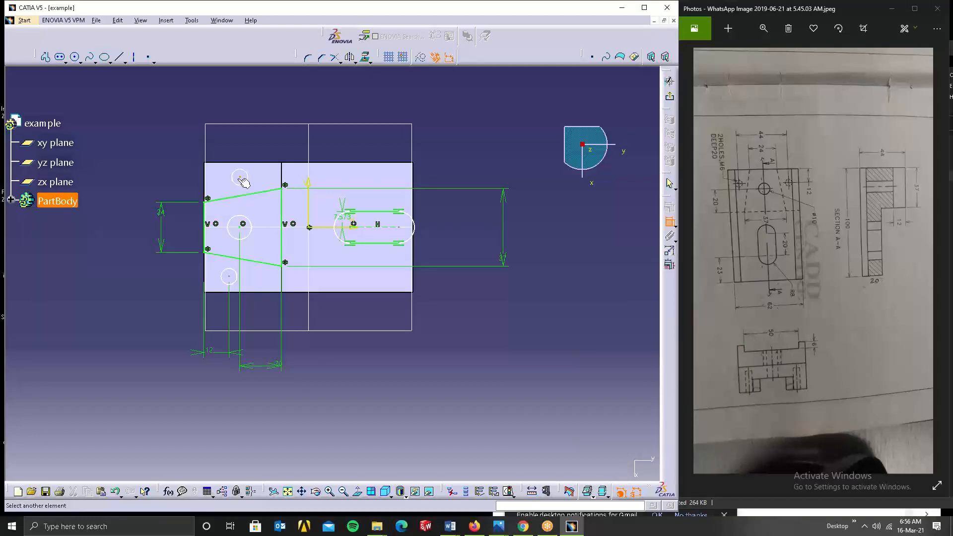
left_click(207, 184)
left_click(198, 110)
double_click(199, 111)
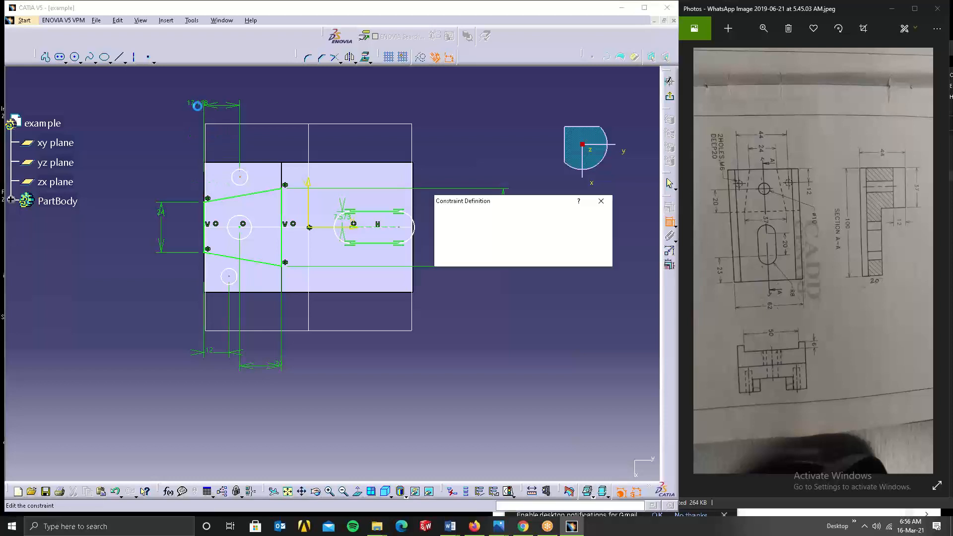
type("12")
key("Return")
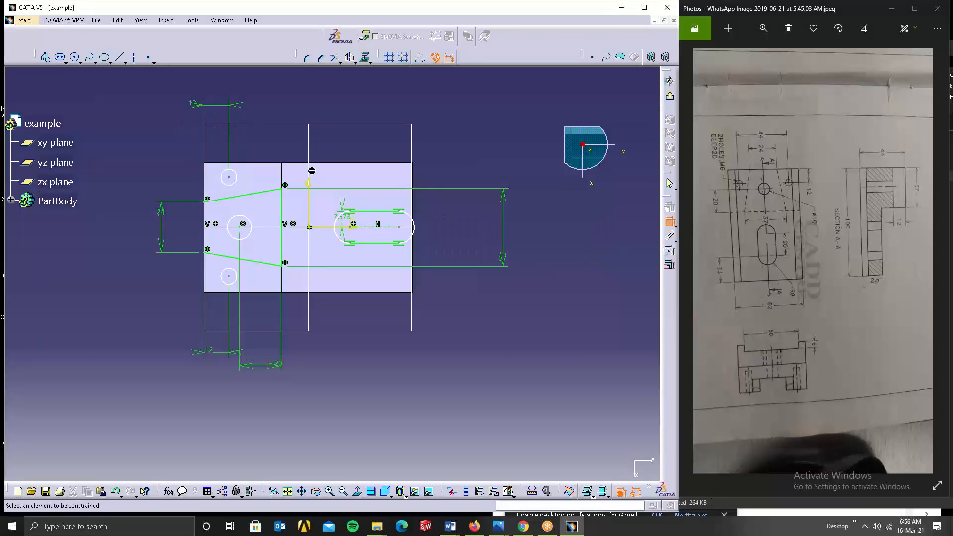
Constrain the two small circles' centres symmetrically about the horizontal axis and delete the upper circle's redundant 12 mm dimension.
left_click(229, 177)
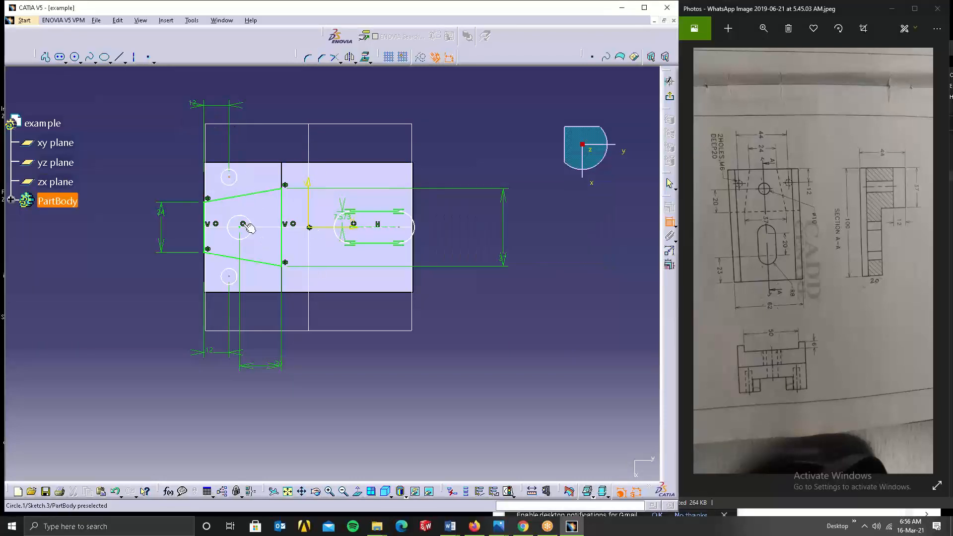
left_click(229, 276)
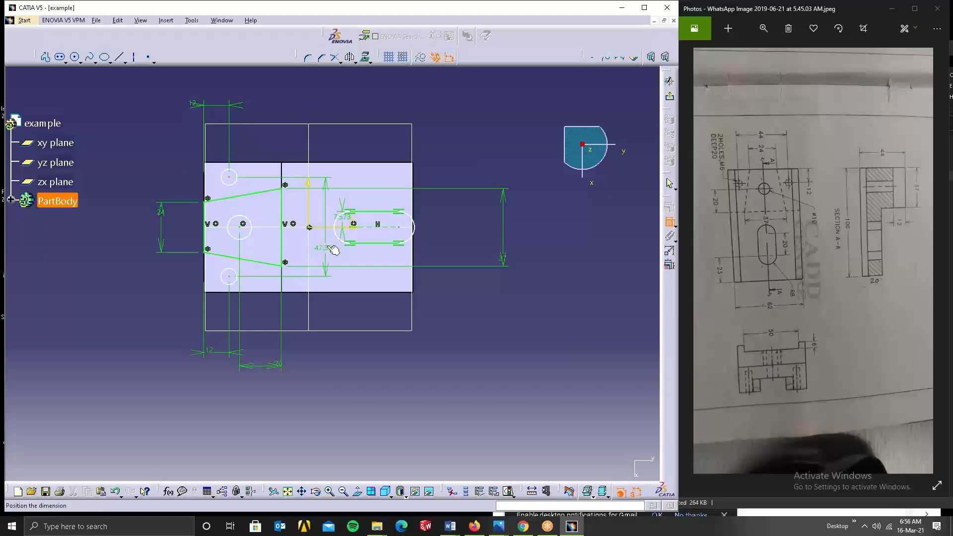
right_click(433, 145)
left_click(475, 222)
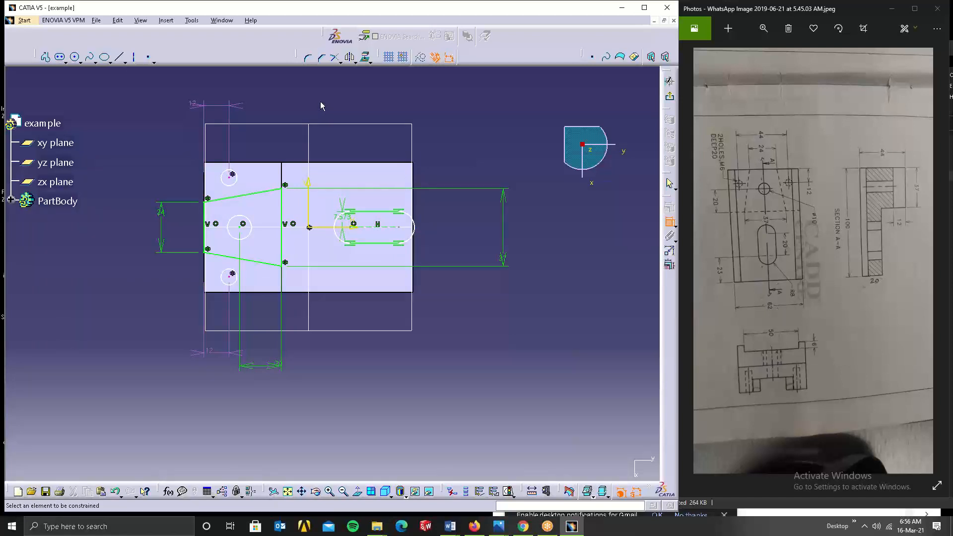
right_click(195, 104)
left_click(224, 269)
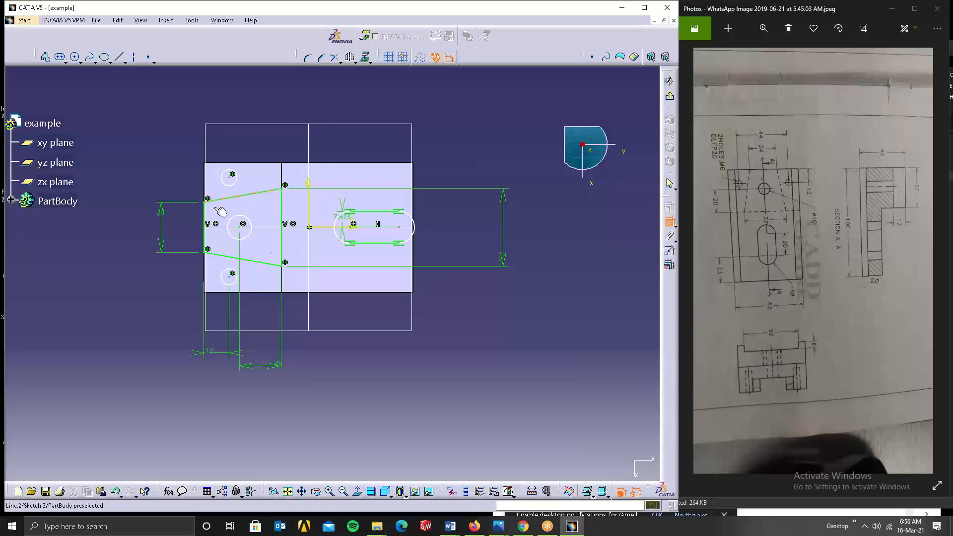
Dimension the upper small circle's centre from the horizontal axis and set the distance to 22 mm.
left_click(222, 184)
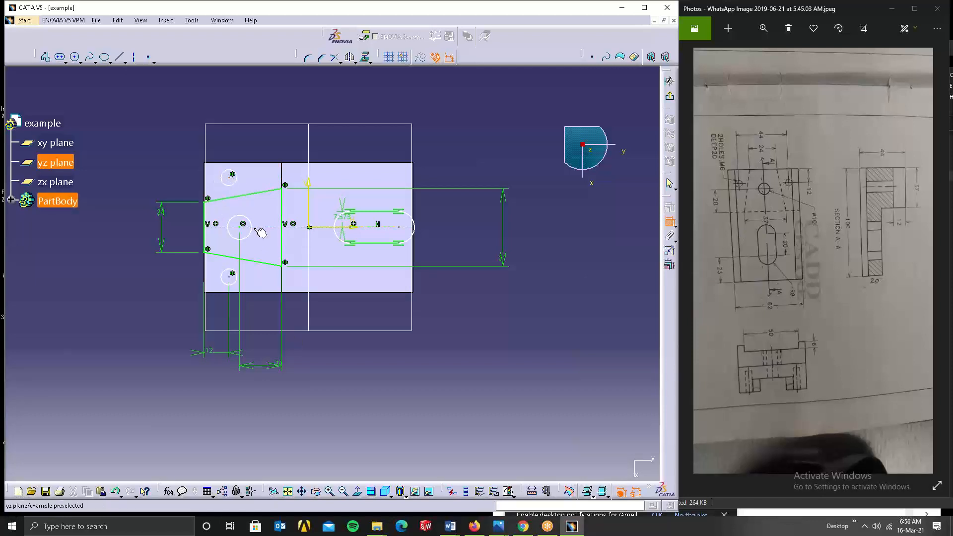
left_click(260, 229)
left_click(118, 188)
double_click(120, 191)
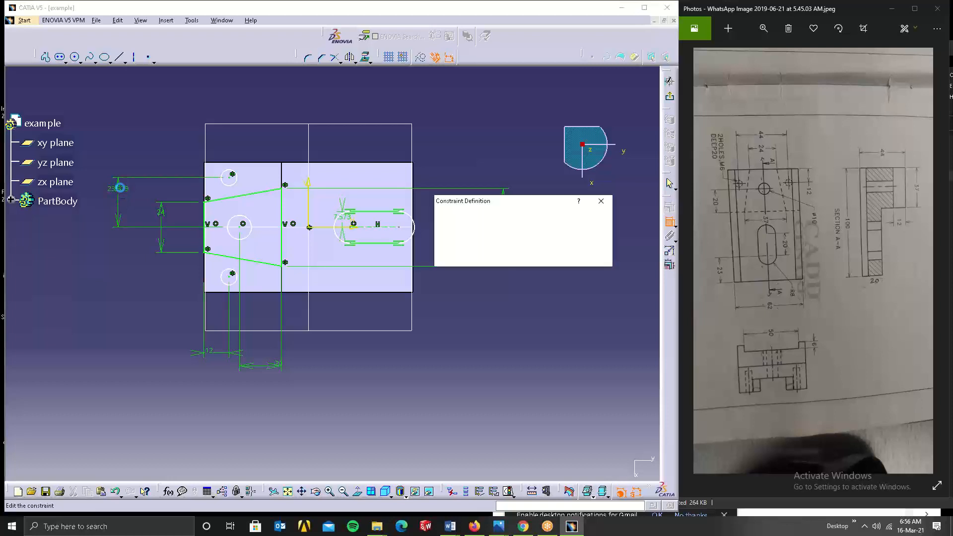
type("22")
key("Return")
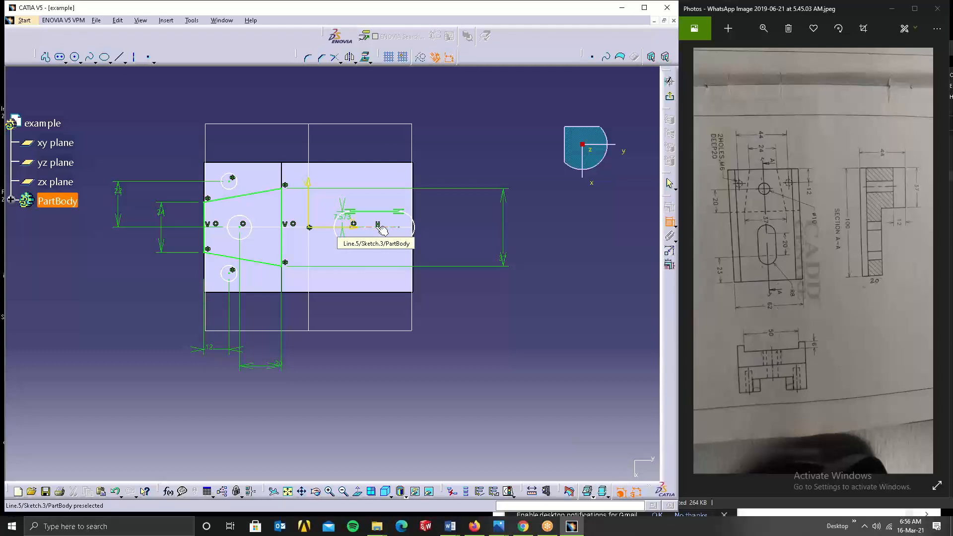
Dimension the slot's centre-to-centre length and set it to 20 mm.
left_click(397, 227)
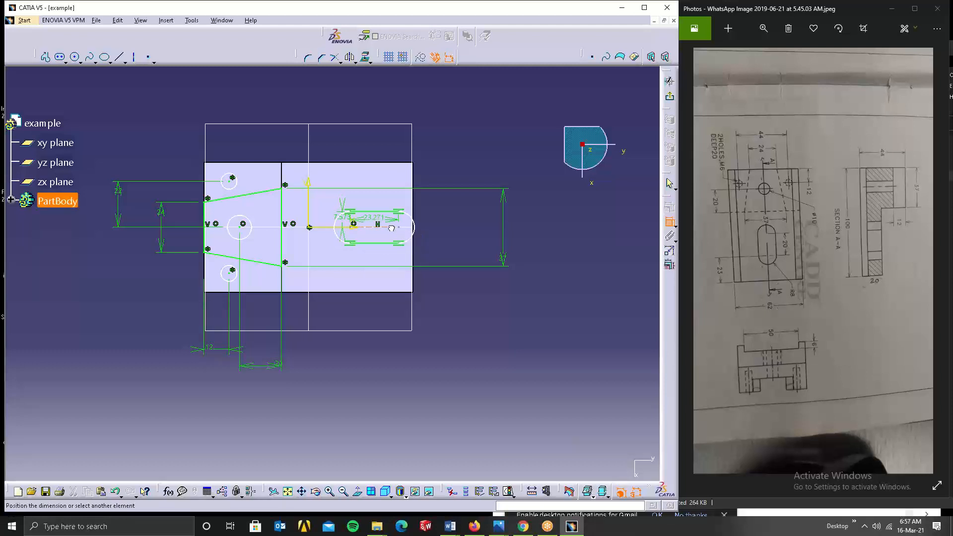
left_click(365, 310)
double_click(370, 311)
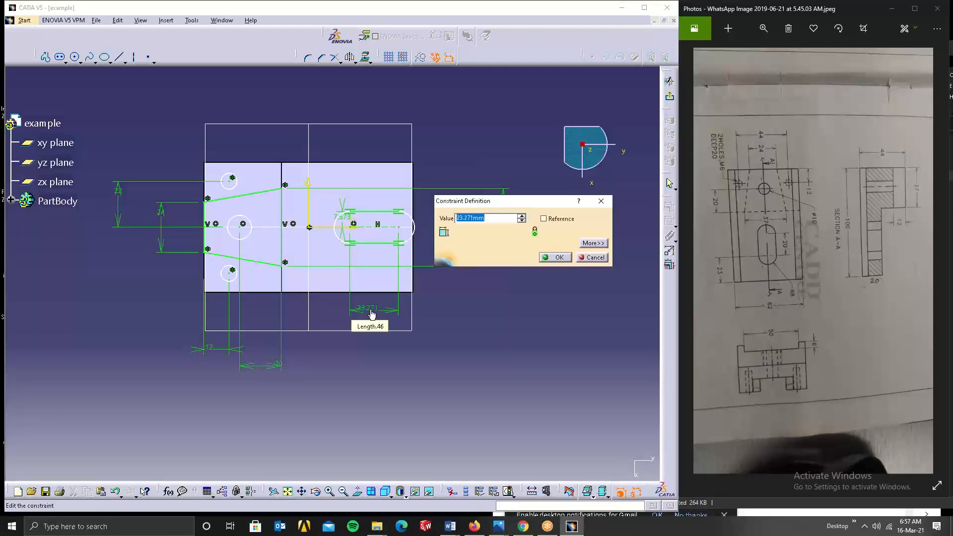
key("Return")
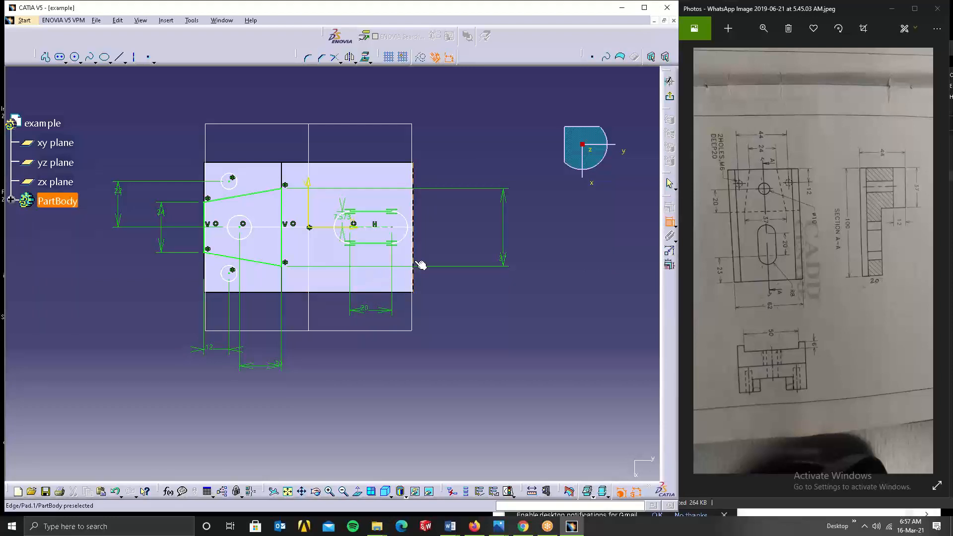
Dimension the slot's outer arc centre from the lower step's end edge and set the distance to 23 mm.
left_click(392, 227)
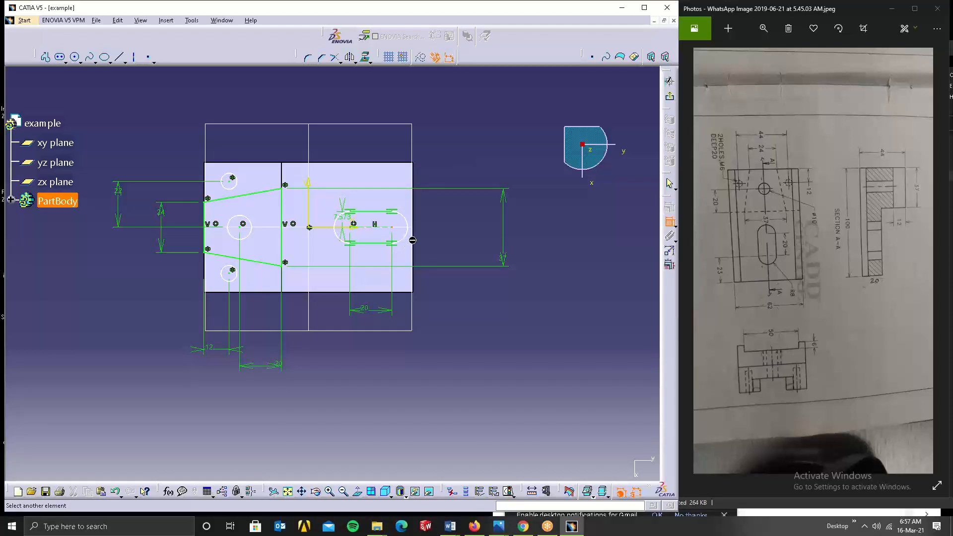
left_click(412, 241)
left_click(428, 357)
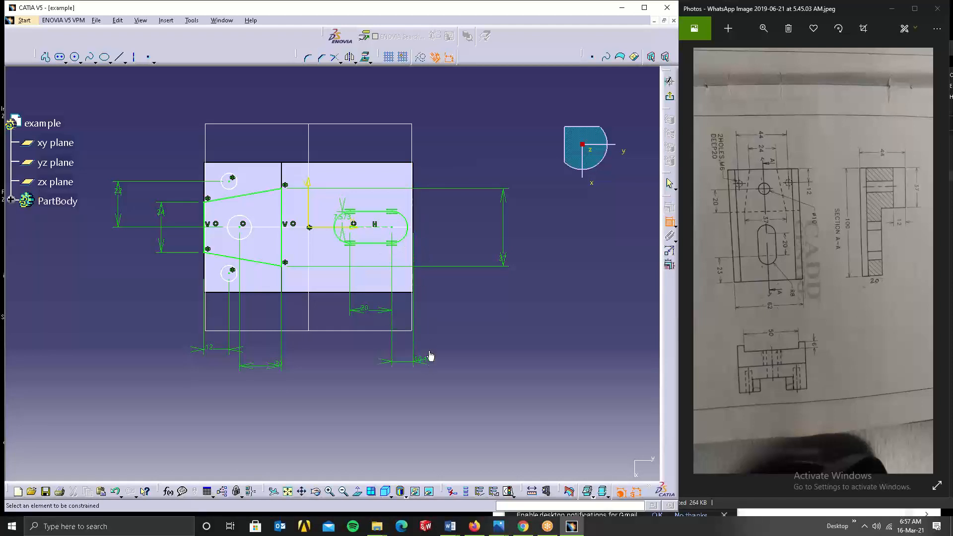
double_click(422, 361)
type("23")
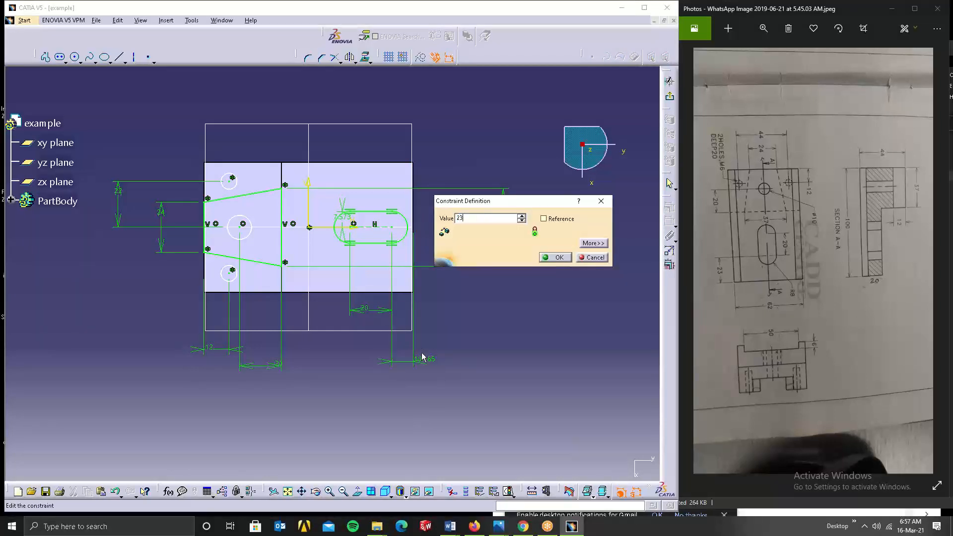
key("Return")
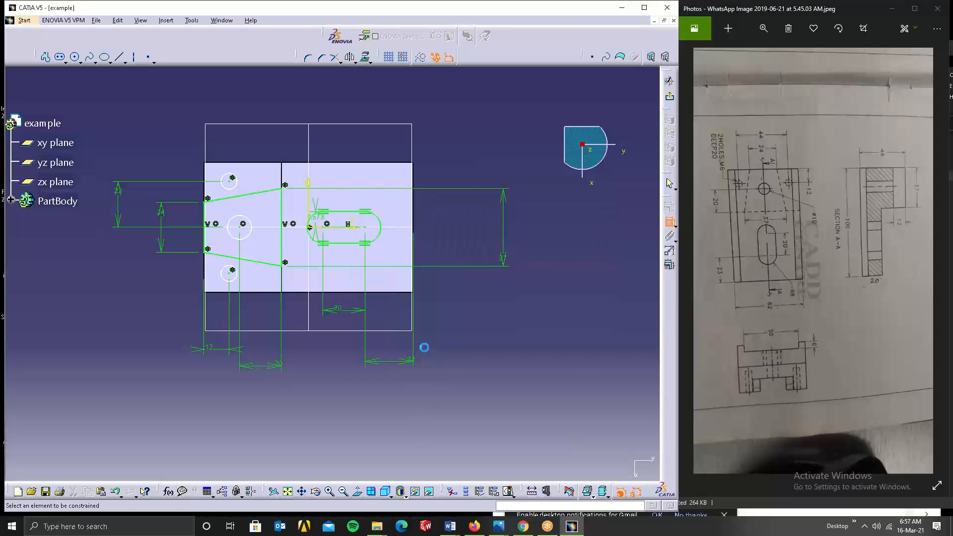
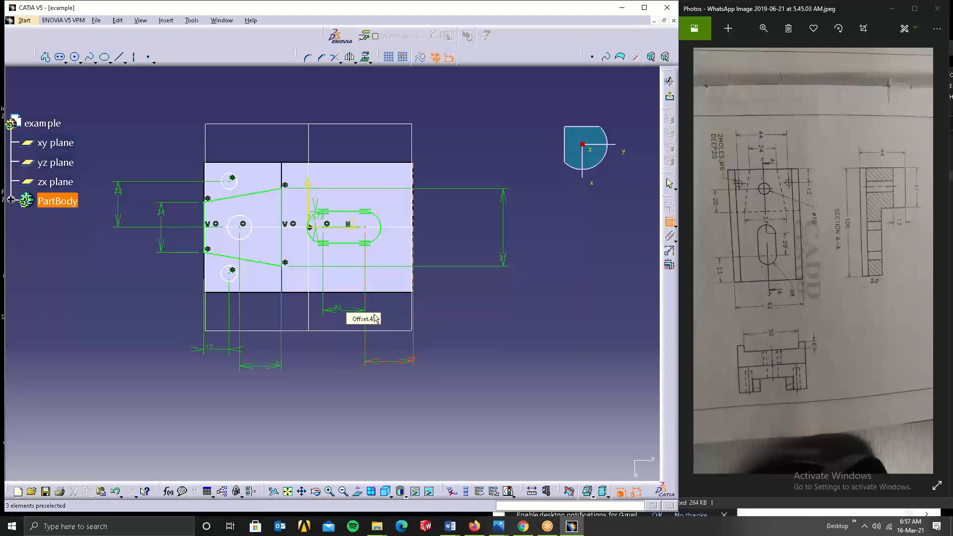
Set the slot's radius to 8 mm.
double_click(321, 223)
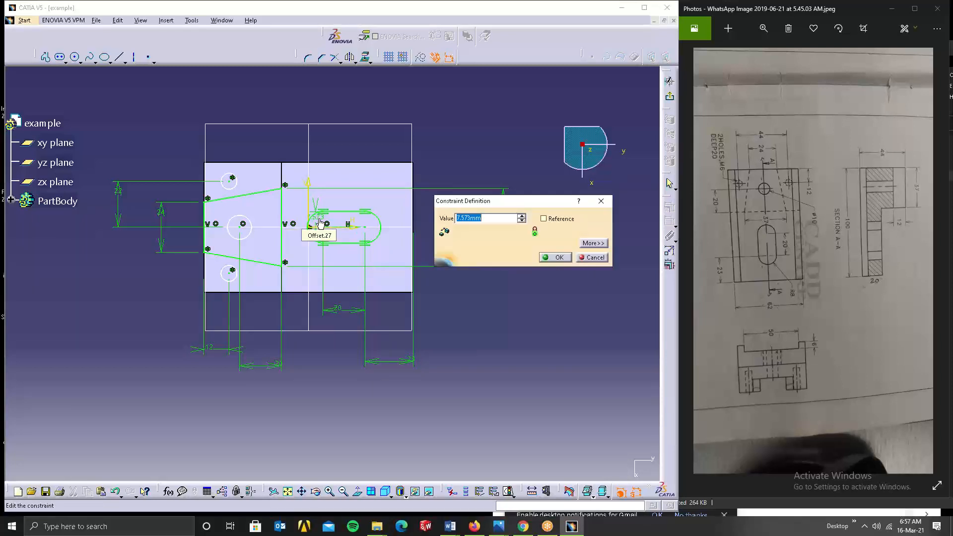
type("8")
key("Return")
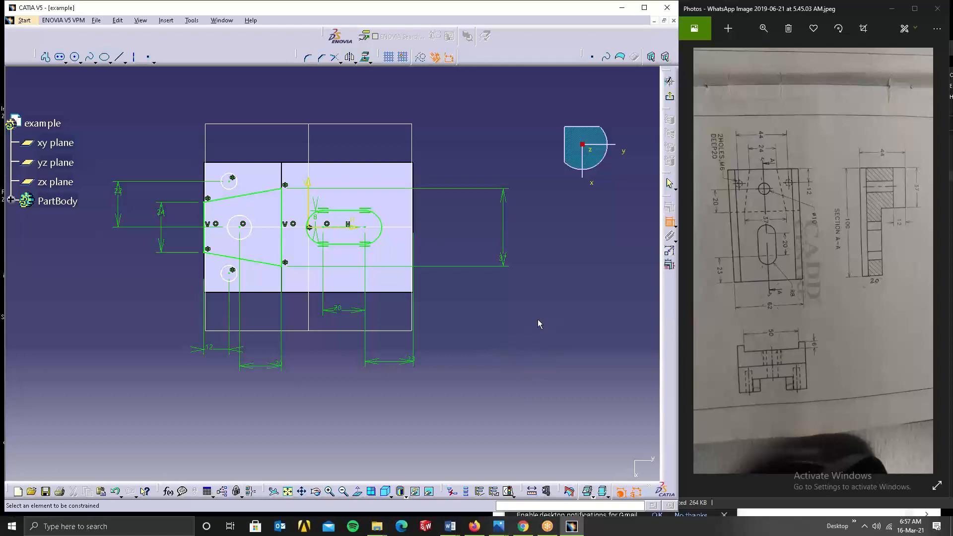
Dimension the upper small circle and set its diameter to 6 mm.
left_click(236, 182)
double_click(254, 133)
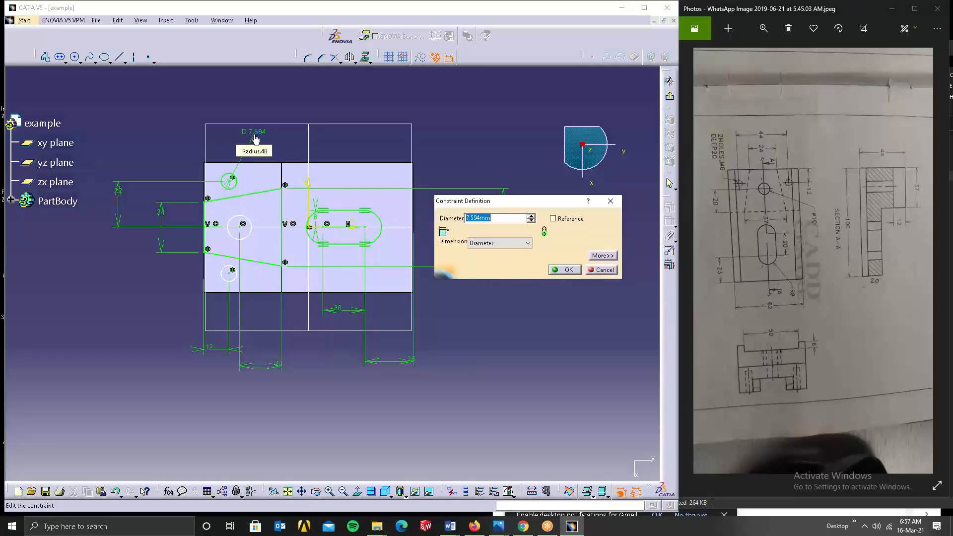
type("6")
key("Return")
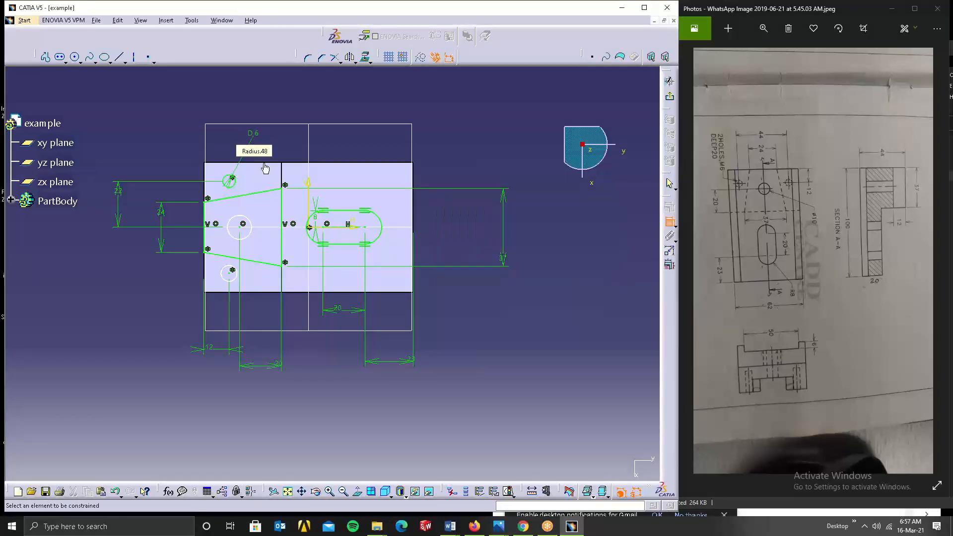
Dimension the lower small circle and set its diameter to 6 mm.
left_click(230, 282)
double_click(136, 323)
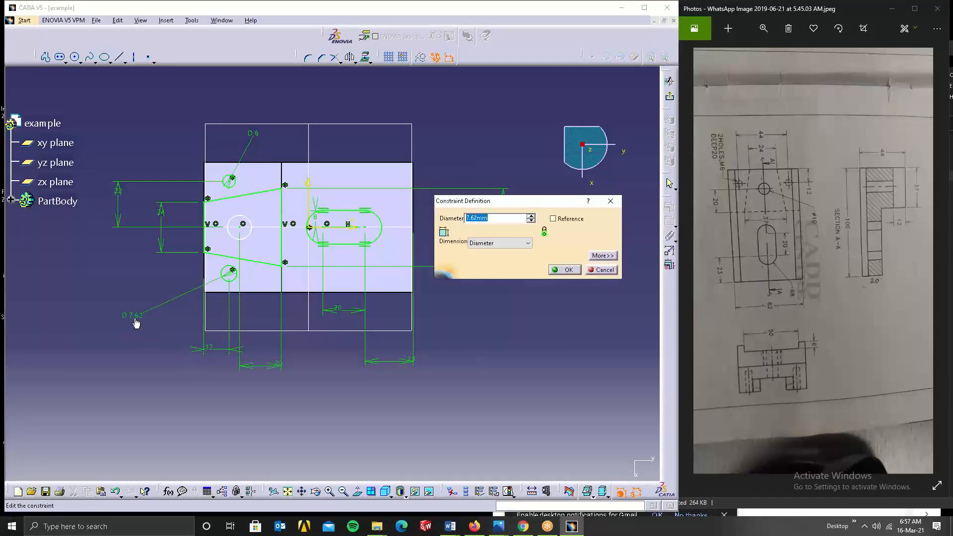
type("6")
key("Return")
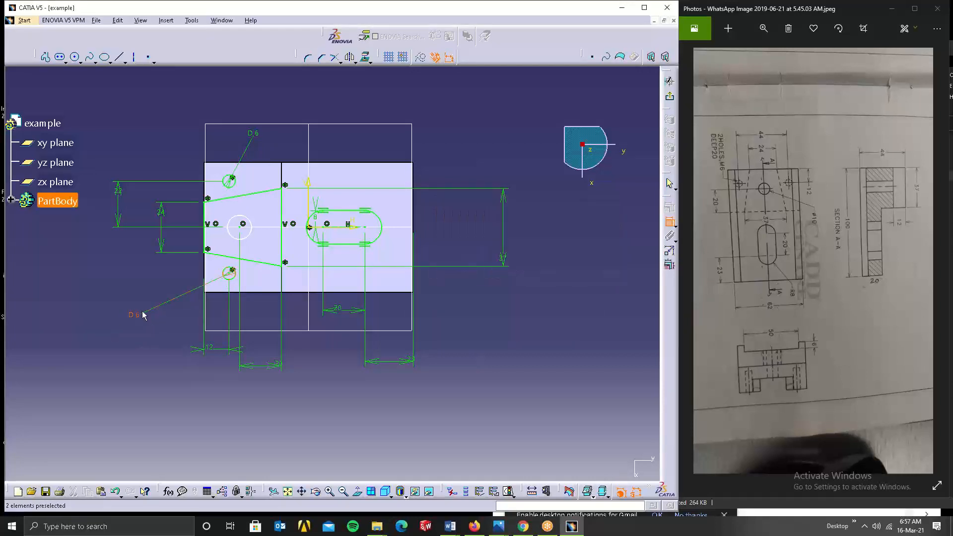
Dimension the middle circle inside the trapezoid and set its diameter to 10 mm.
left_click(256, 235)
left_click(146, 298)
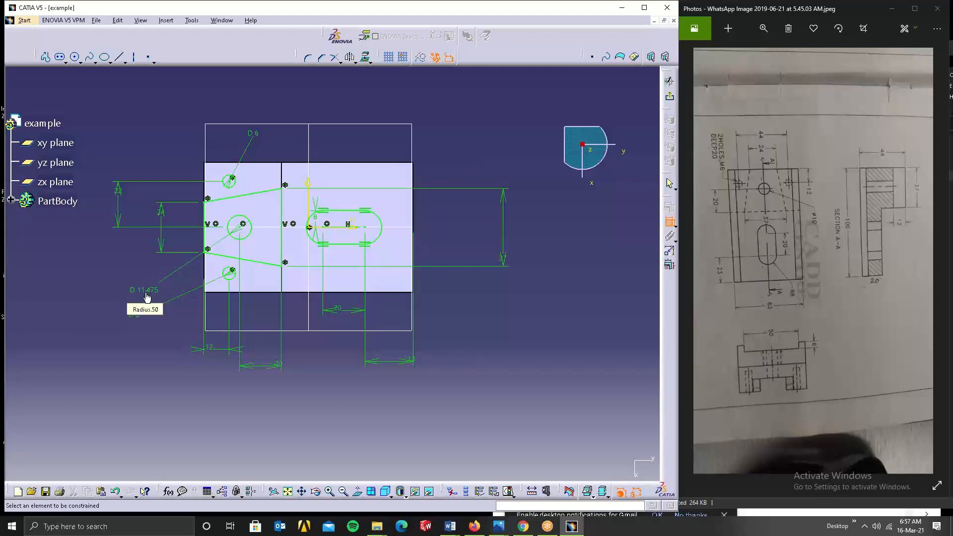
double_click(146, 297)
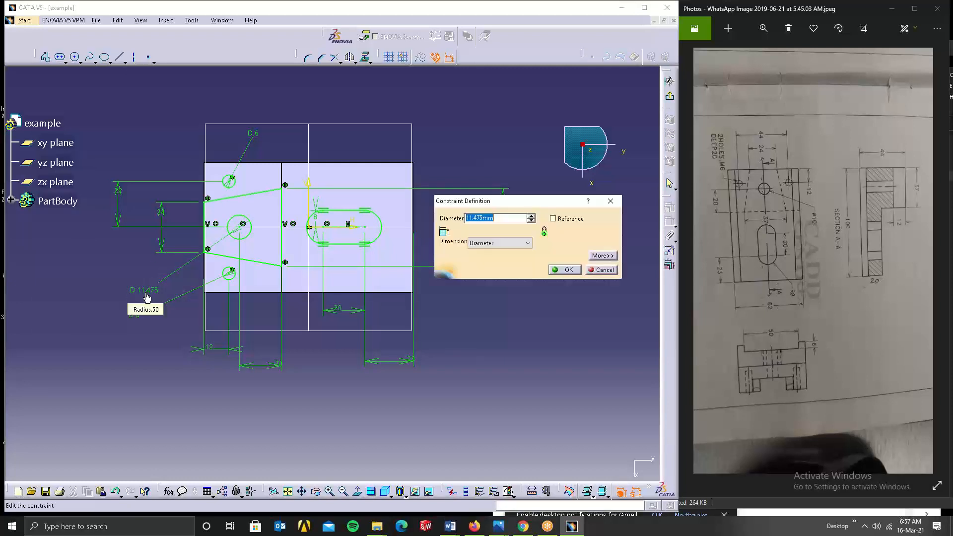
type("10")
key("Return")
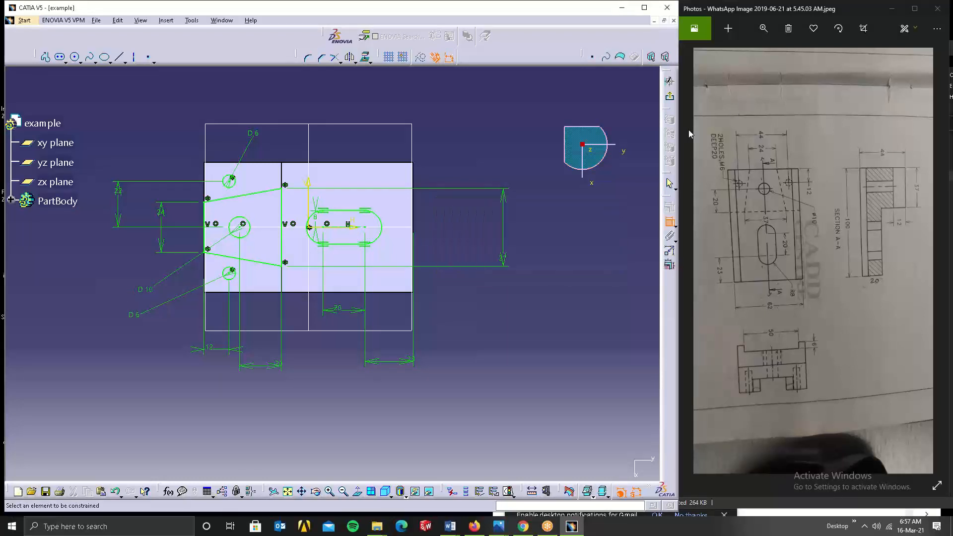
Exit the sketch and start a Multi-Pocket from it, giving the trapezoid domain a depth of 12 mm.
left_click(669, 81)
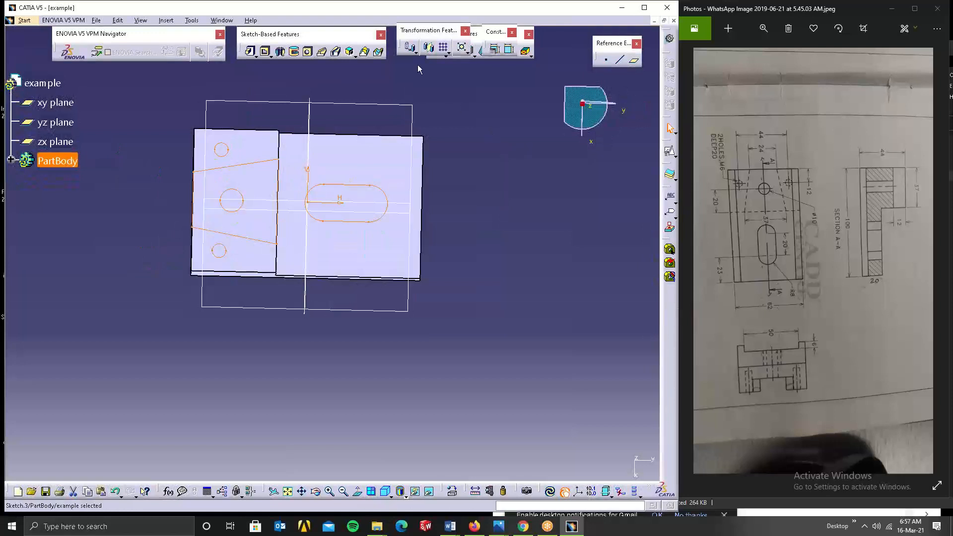
left_click(271, 56)
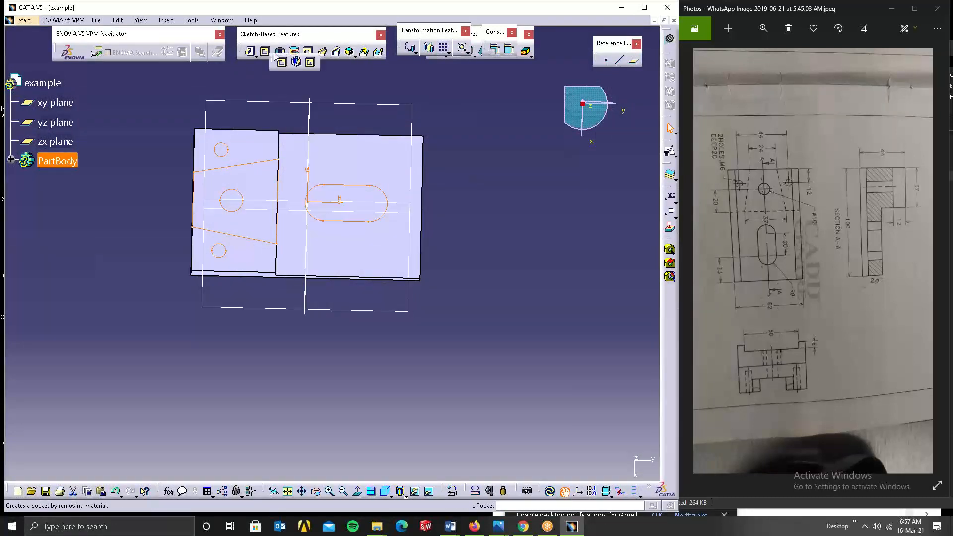
left_click(309, 62)
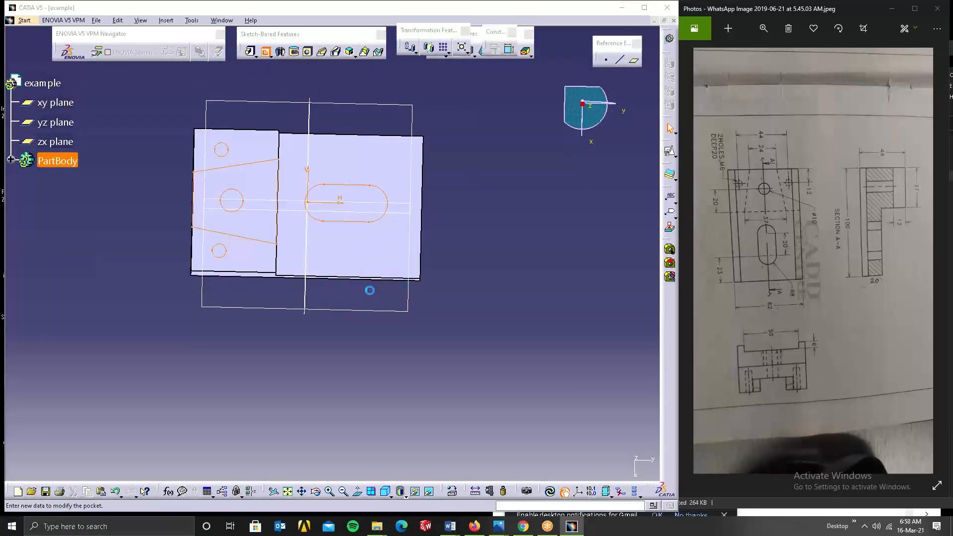
middle_click_drag(287, 306, 297, 200)
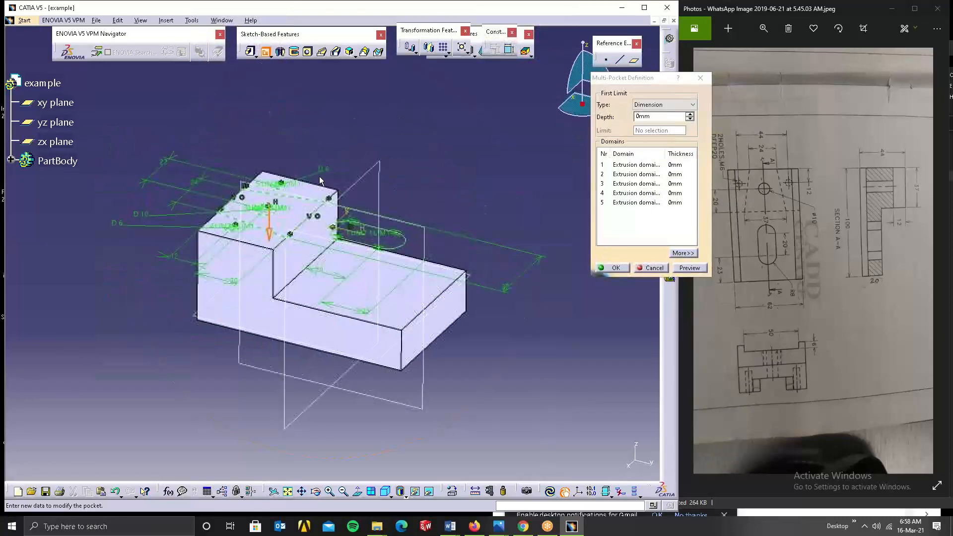
left_click_drag(286, 210, 290, 238)
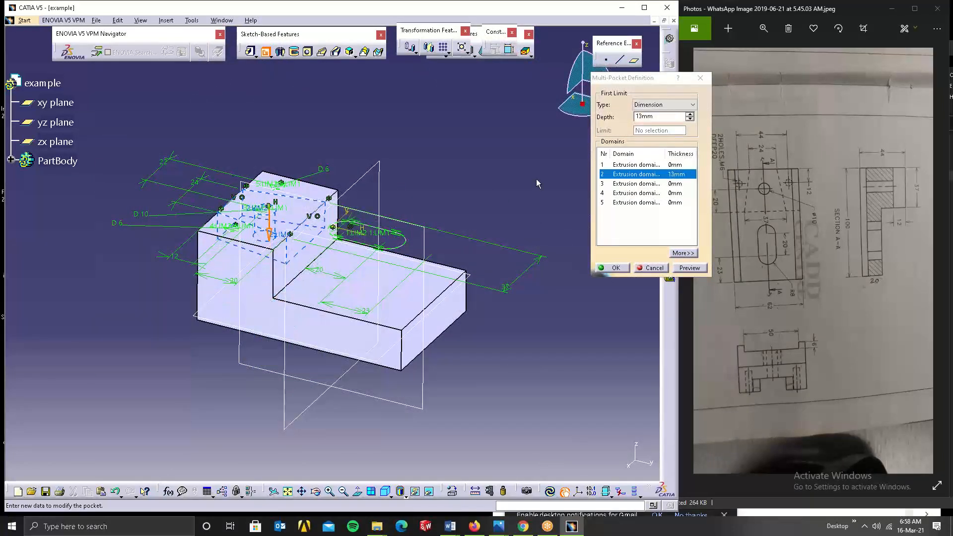
left_click(599, 118)
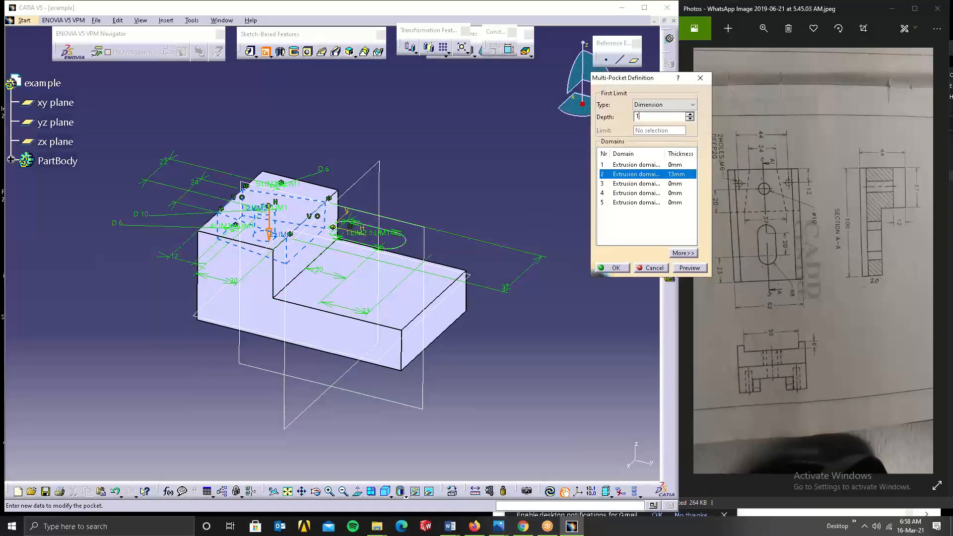
left_click(430, 141)
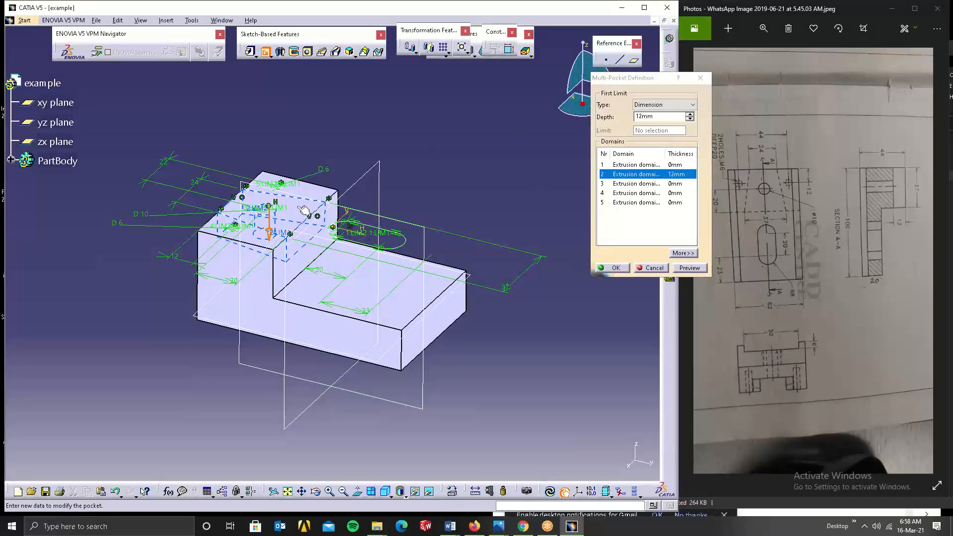
Extend the middle circle's pocket to 92 mm and the slot's pocket to 80 mm, past the block's underside.
left_click_drag(282, 209, 252, 403)
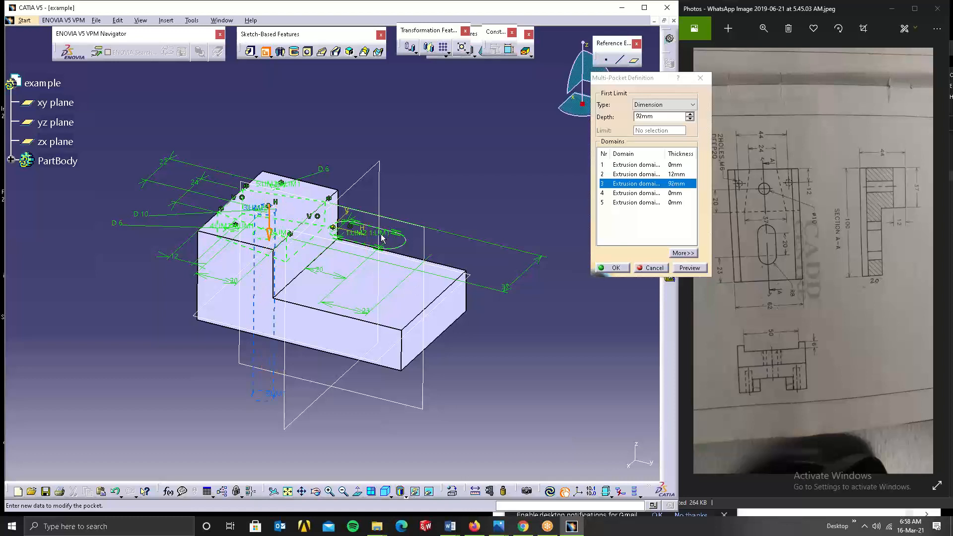
left_click_drag(385, 242, 355, 405)
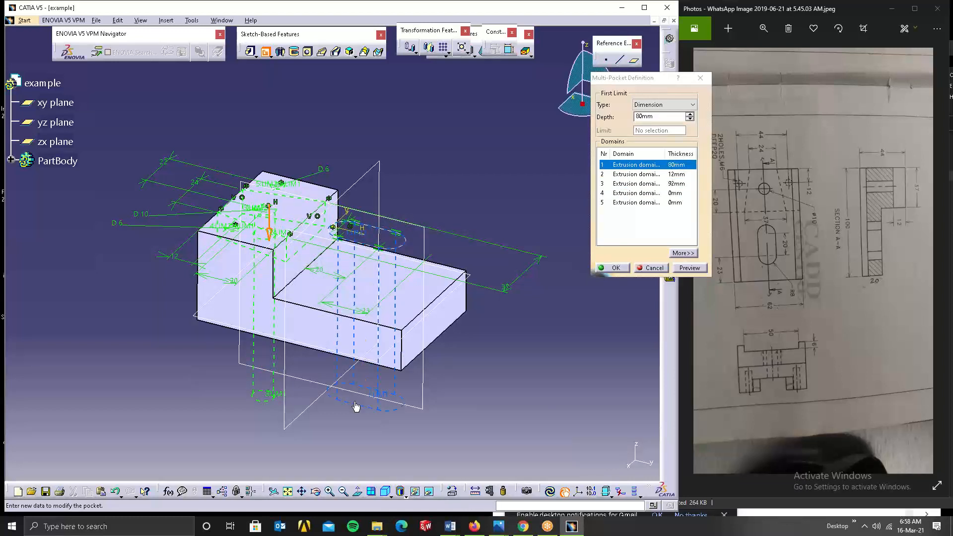
Set both small circles' pocket depths to 20 mm and create the multi-pocket.
middle_click_drag(234, 245, 268, 174)
left_click_drag(266, 163, 277, 210)
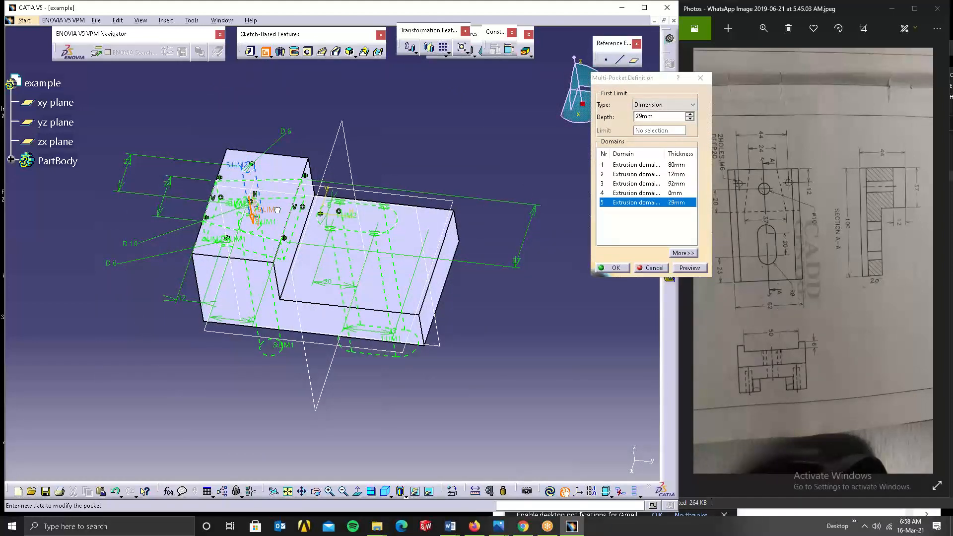
left_click(610, 143)
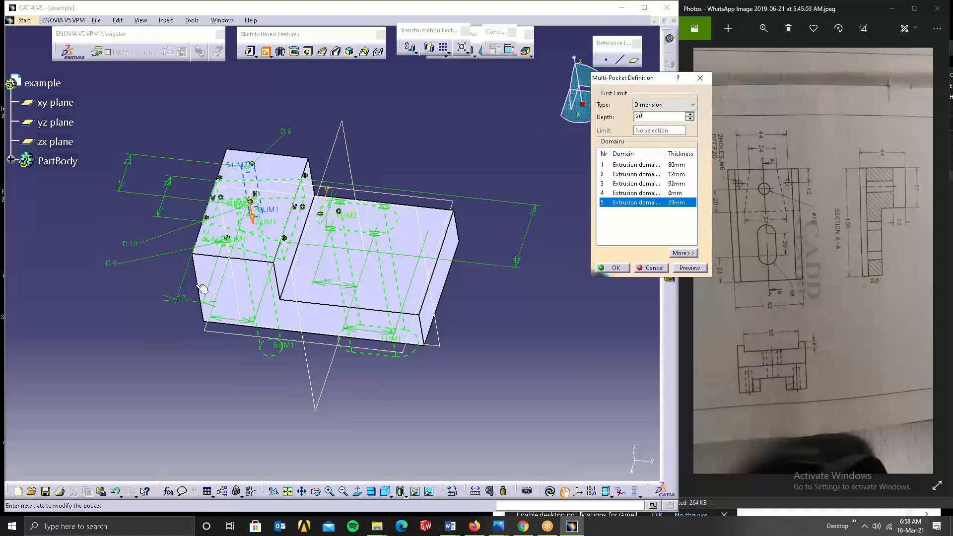
left_click(227, 298)
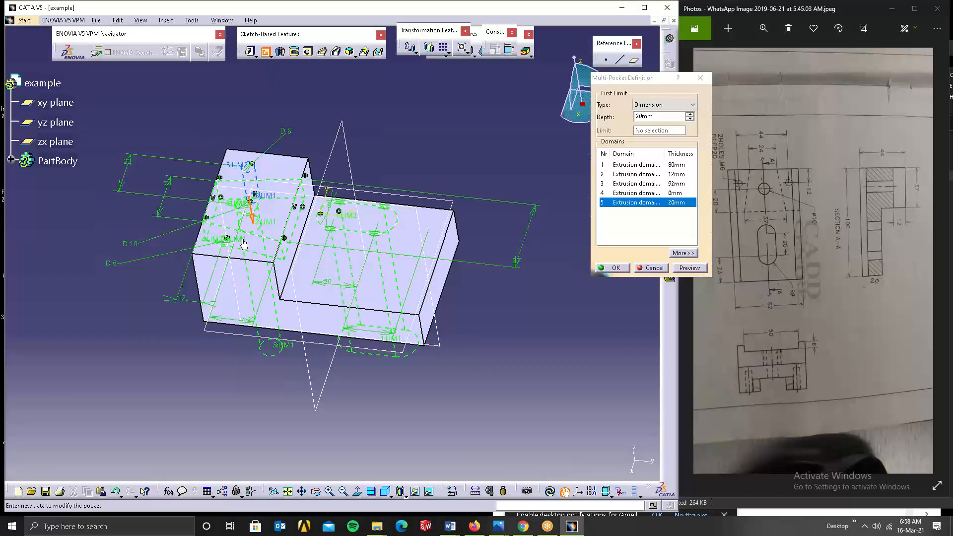
left_click_drag(238, 242, 241, 282)
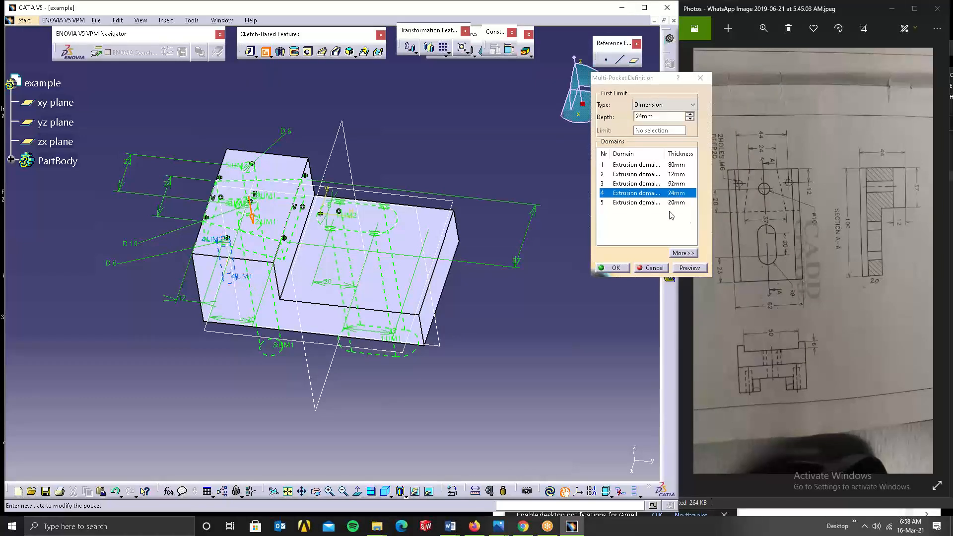
left_click(661, 119)
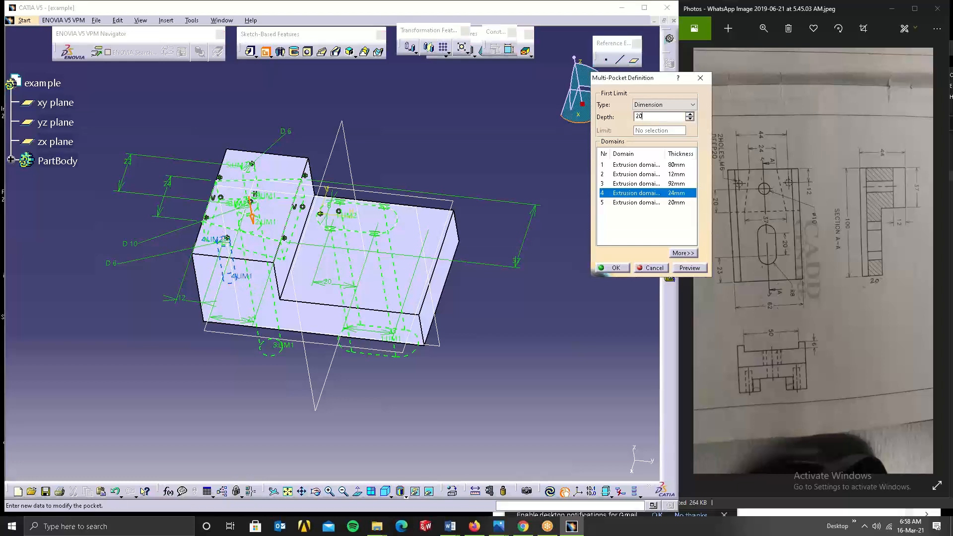
type("20")
left_click(640, 282)
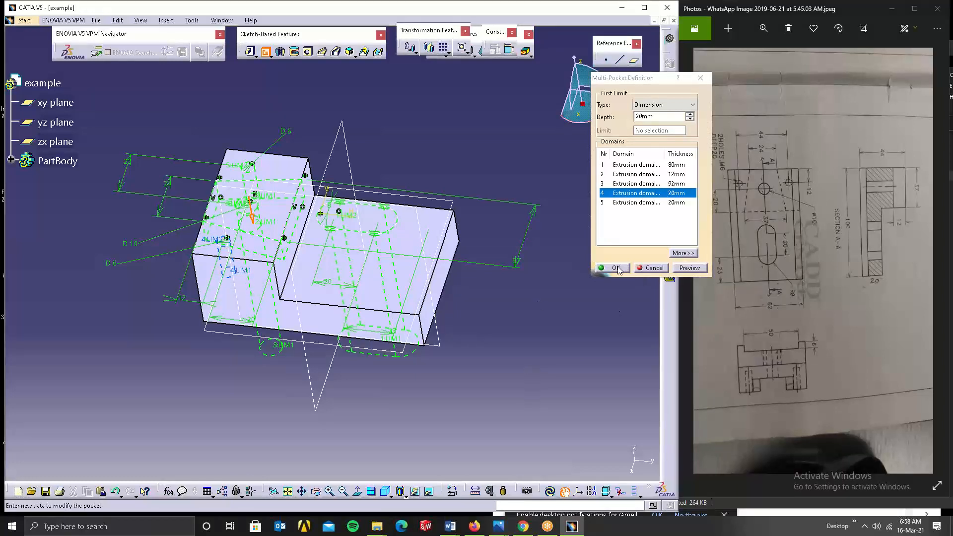
left_click(616, 268)
Create a positioned sketch on the block's tall end face with implicit origin and orientation.
middle_click_drag(308, 270, 346, 350)
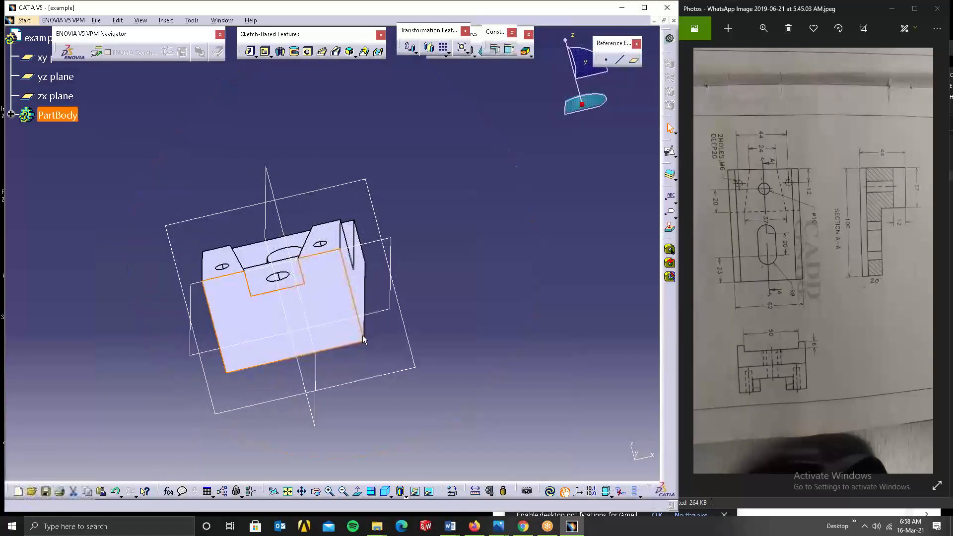
left_click(362, 338)
left_click(674, 156)
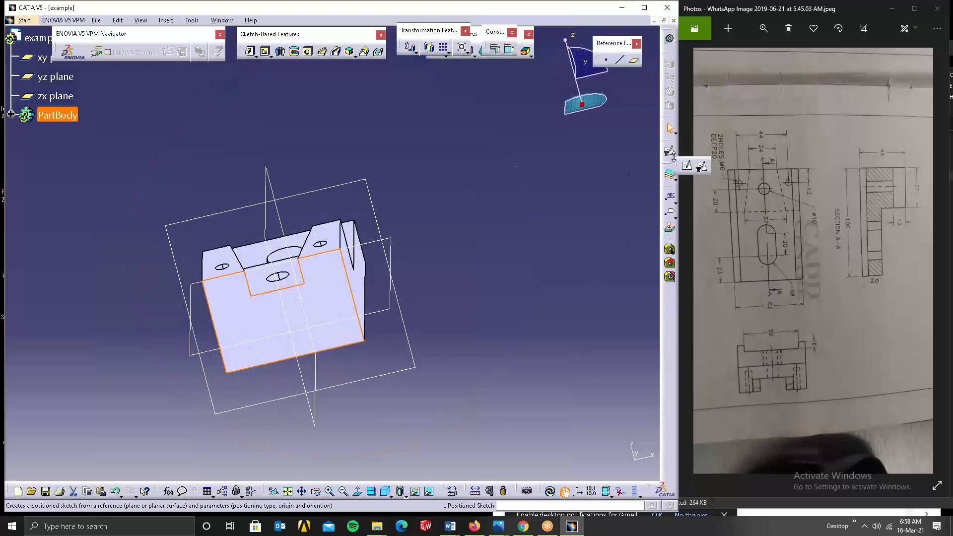
left_click(674, 157)
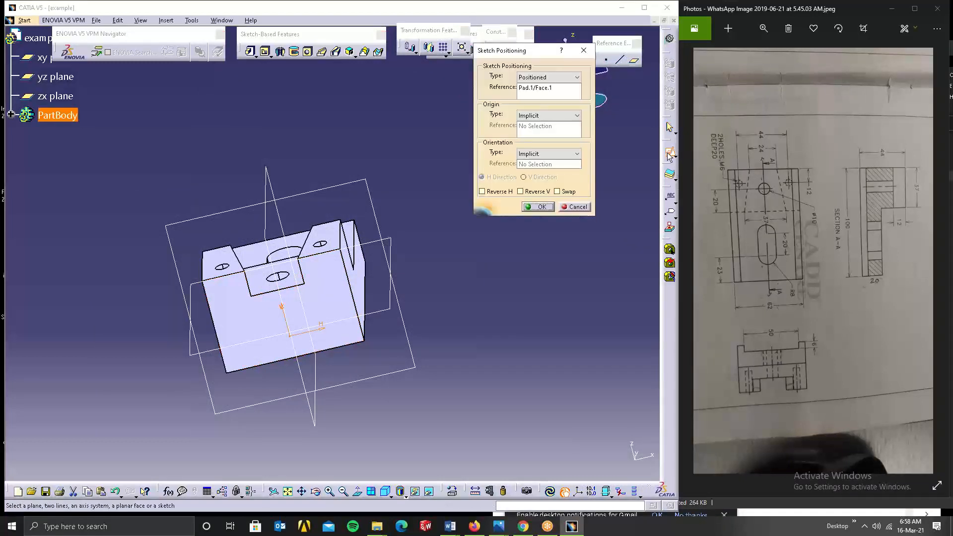
left_click(538, 207)
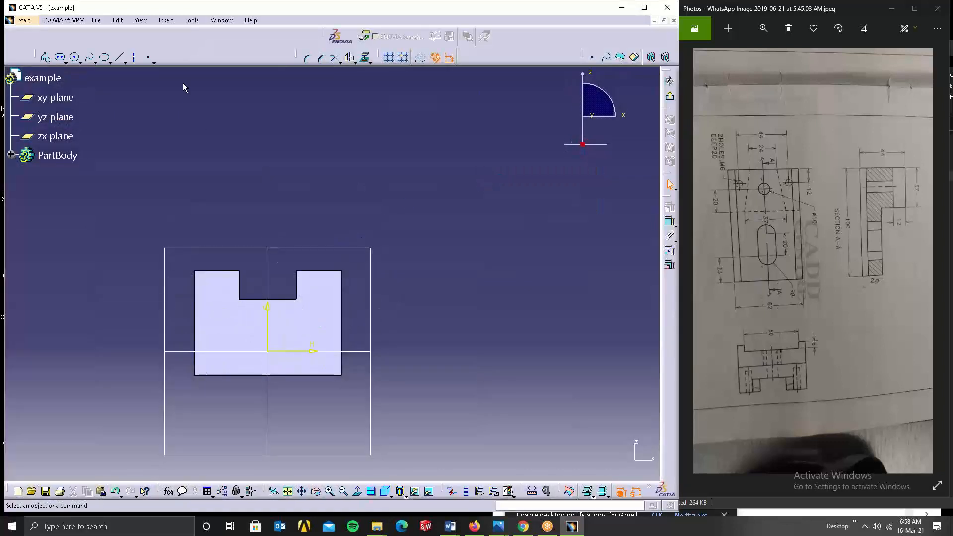
Sketch a rectangle about 47 mm wide straddling the bottom edge of the end face.
left_click(65, 63)
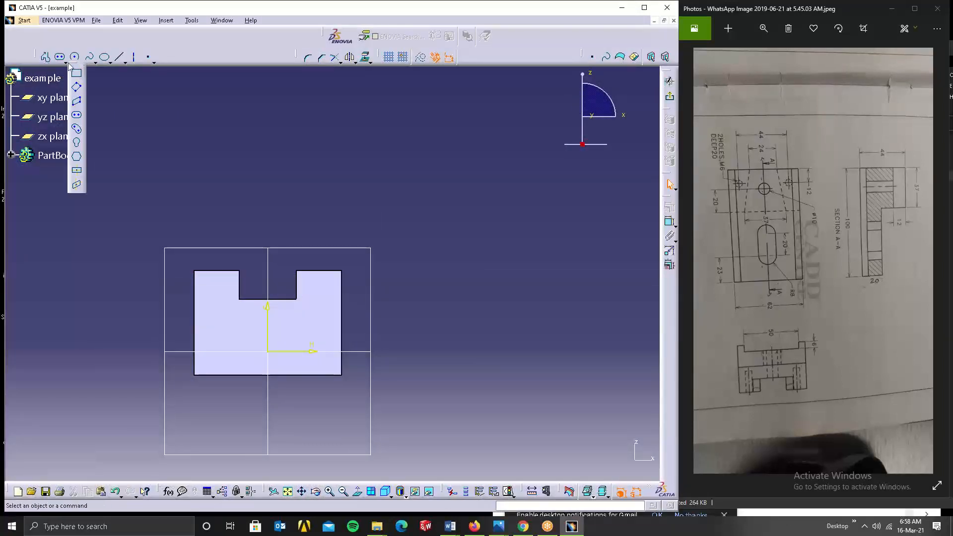
left_click(77, 72)
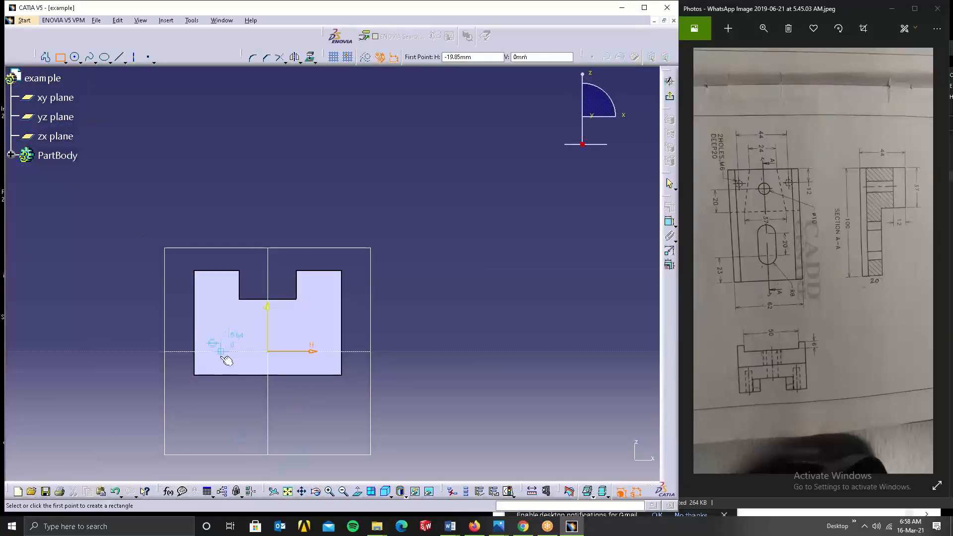
left_click(212, 366)
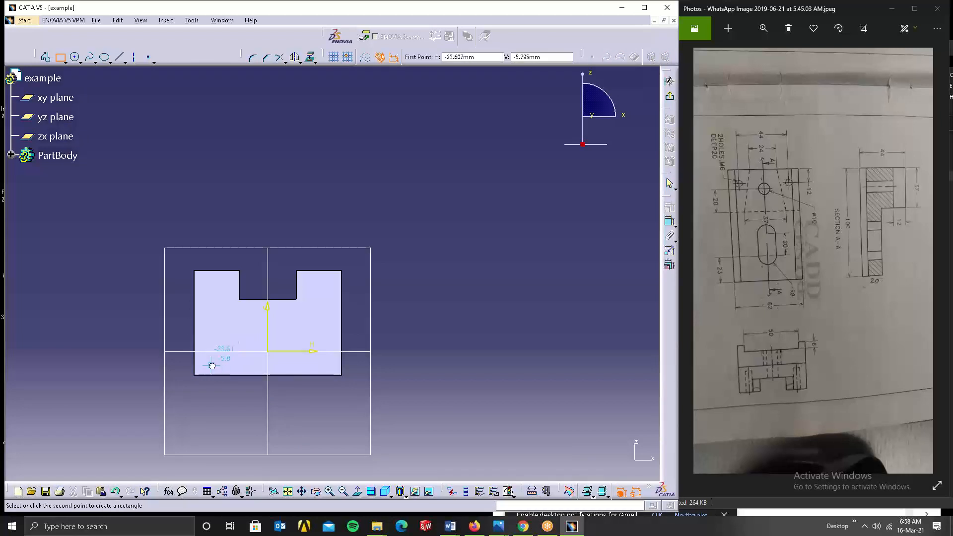
left_click(323, 397)
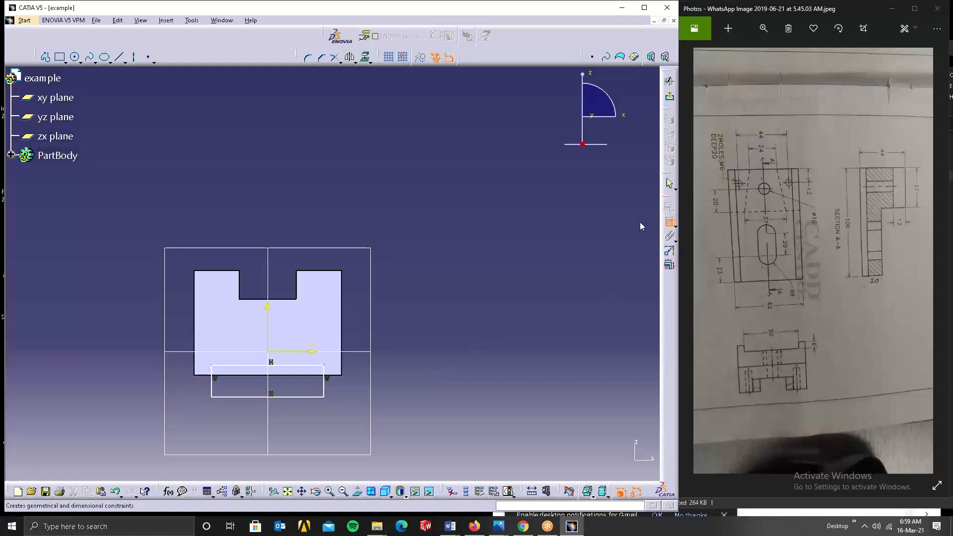
Constrain the rectangle's two vertical sides to be symmetric about the sketch's vertical axis.
left_click(670, 223)
left_click(211, 385)
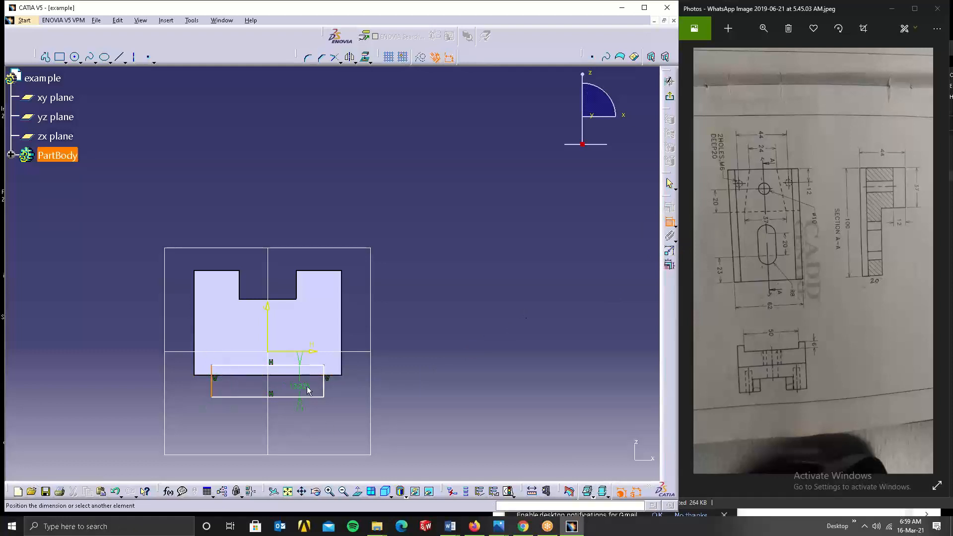
left_click(326, 384)
right_click(408, 350)
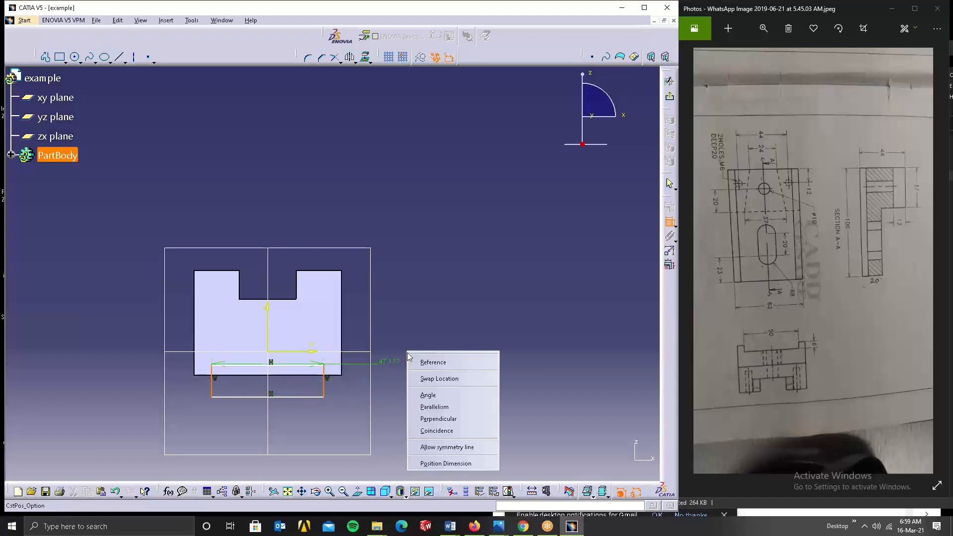
left_click(437, 445)
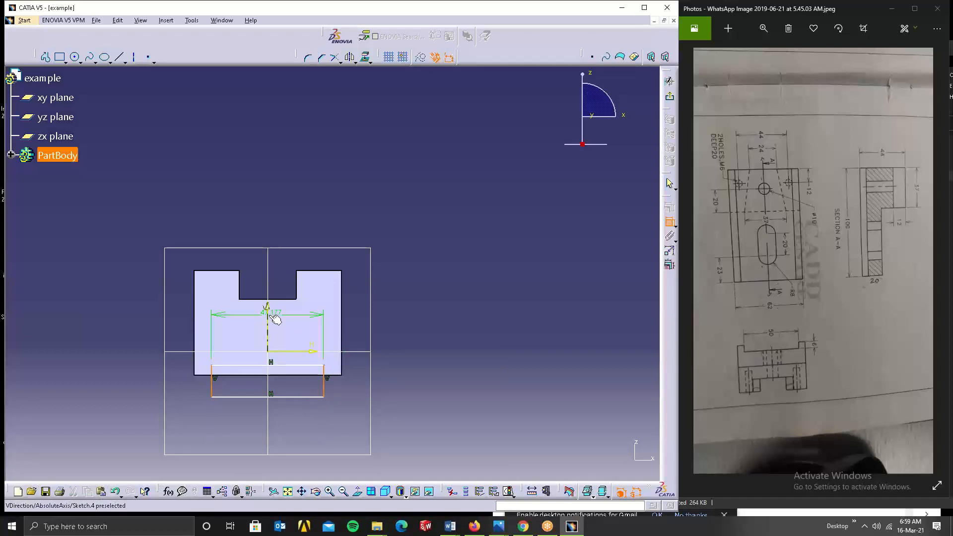
left_click(268, 314)
Dimension the rectangle's upper edge from the block's bottom edge and set the offset to 6 mm.
left_click(669, 222)
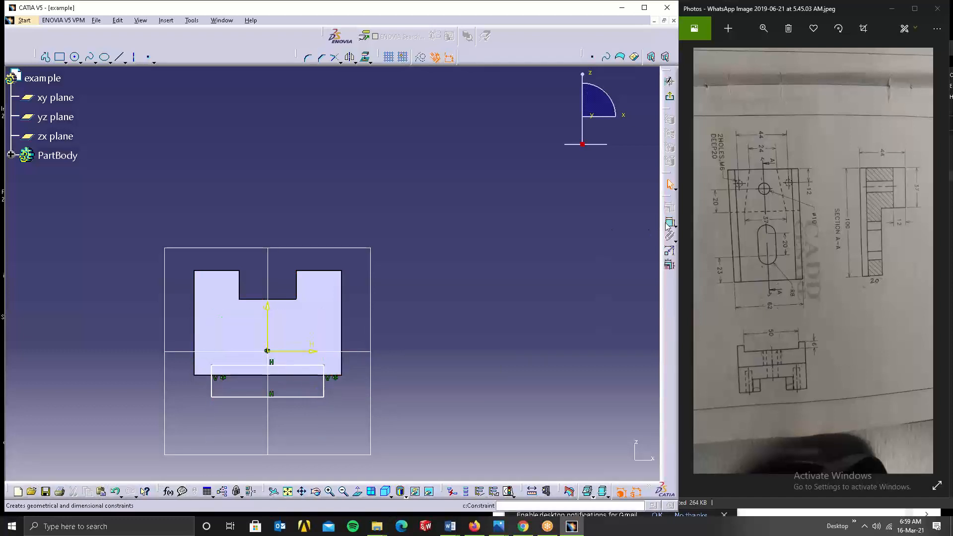
left_click(309, 366)
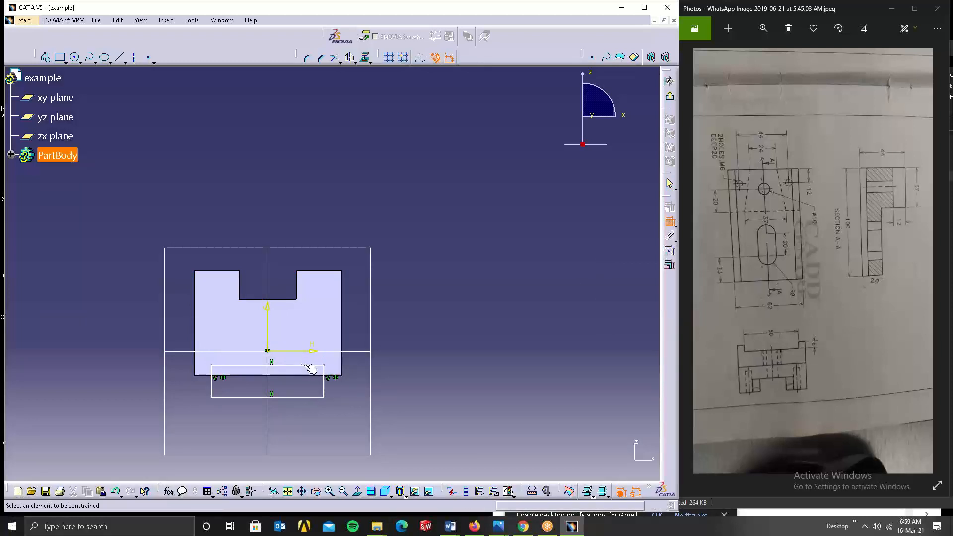
left_click(310, 375)
left_click(402, 371)
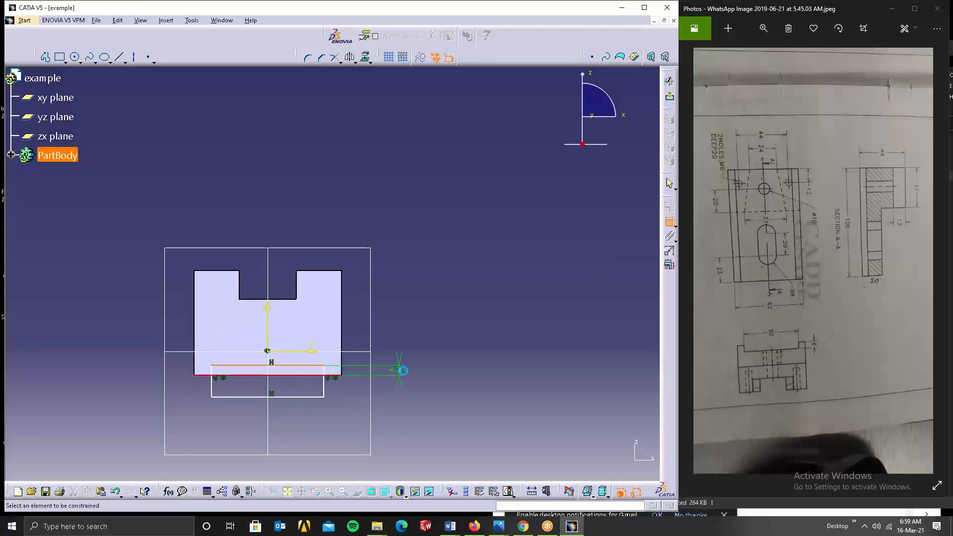
double_click(405, 372)
type("6mm")
key("Return")
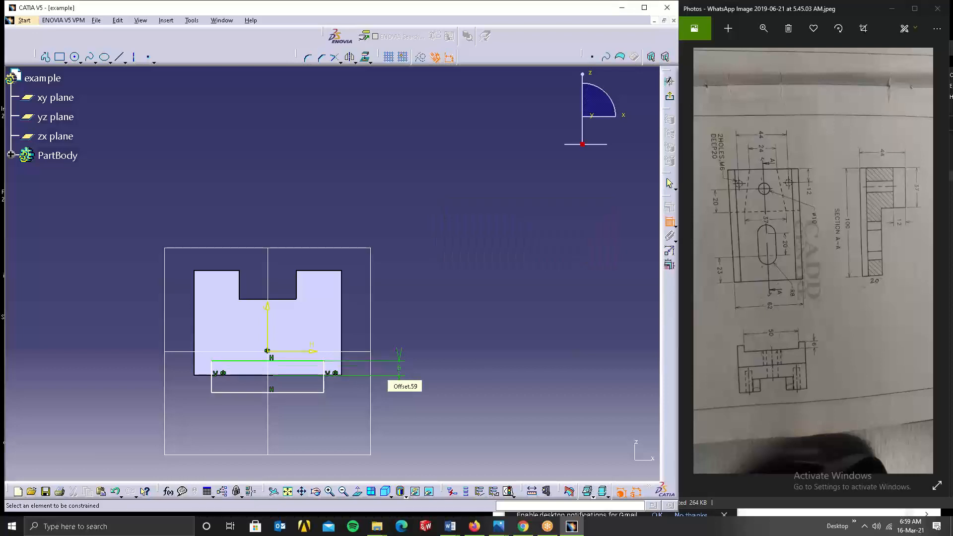
Dimension the rectangle's width, set it to 50 mm, and exit the sketch.
left_click(302, 392)
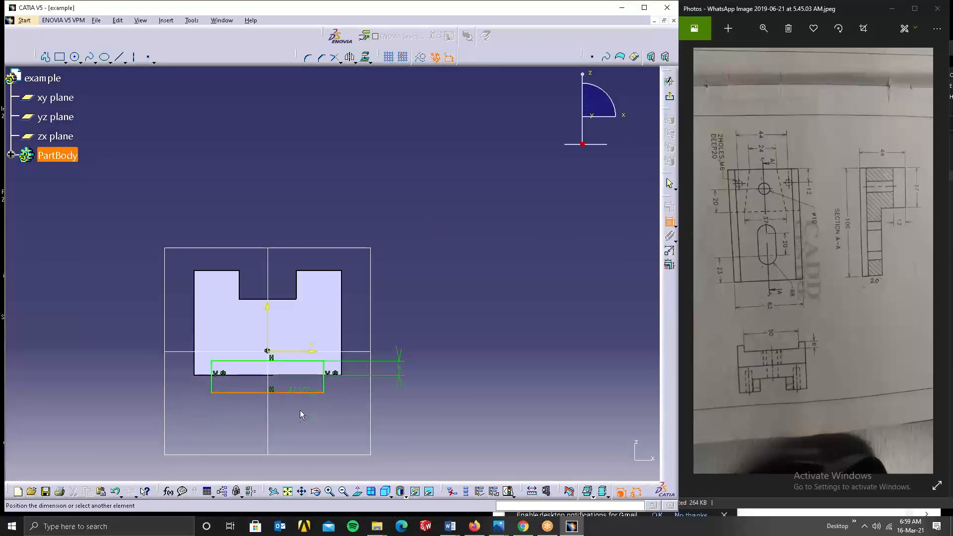
left_click(301, 414)
double_click(304, 416)
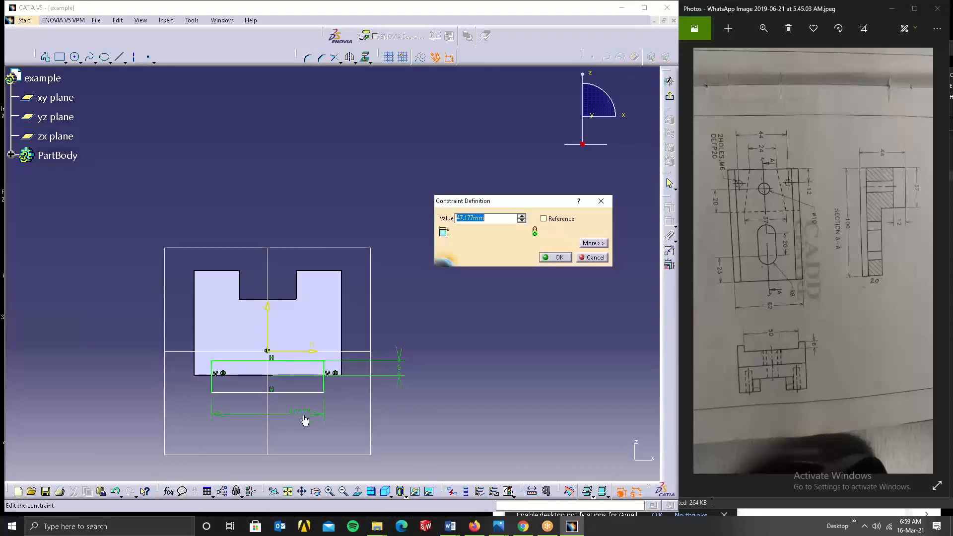
type("50")
key("Return")
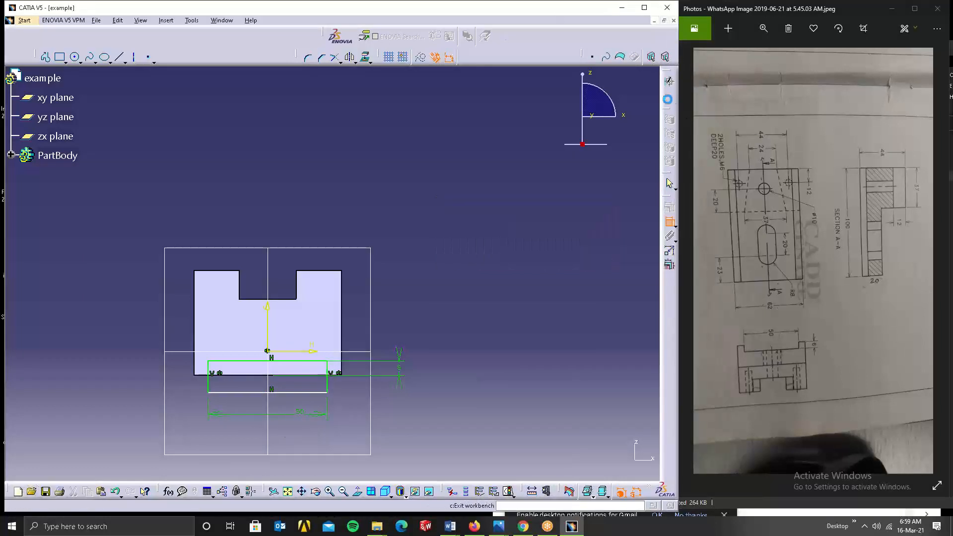
left_click(670, 97)
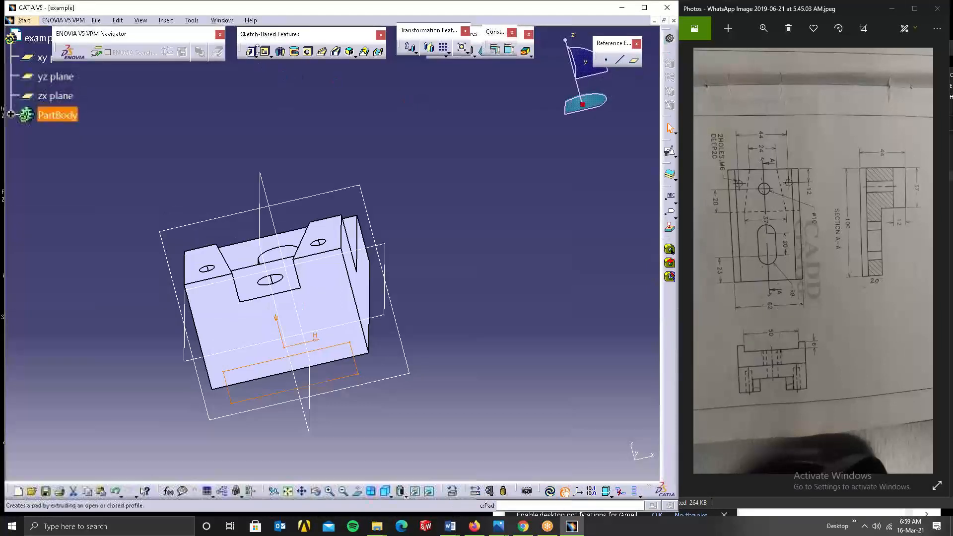
Cut the rectangle sketch as a pocket 123 mm deep along the block's full length to form the bottom groove.
left_click(271, 57)
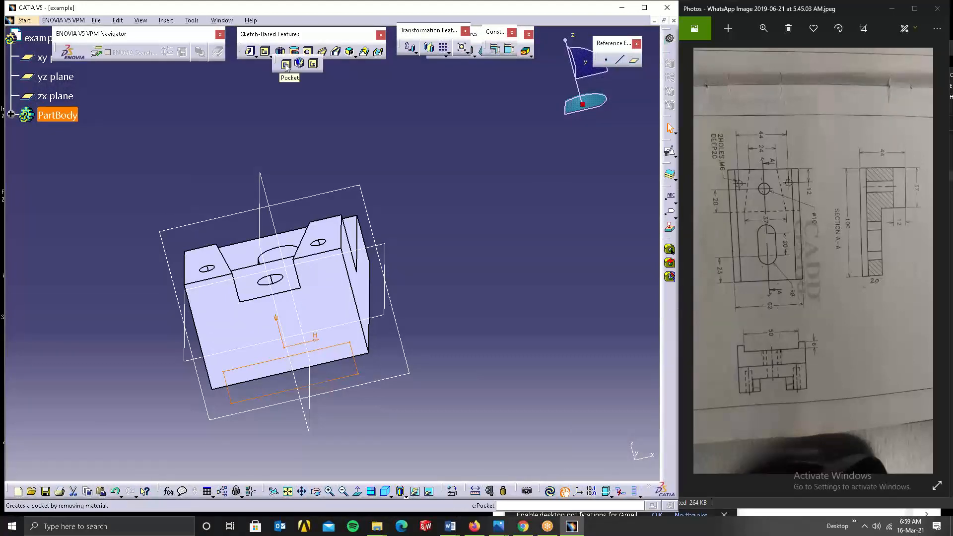
left_click(290, 70)
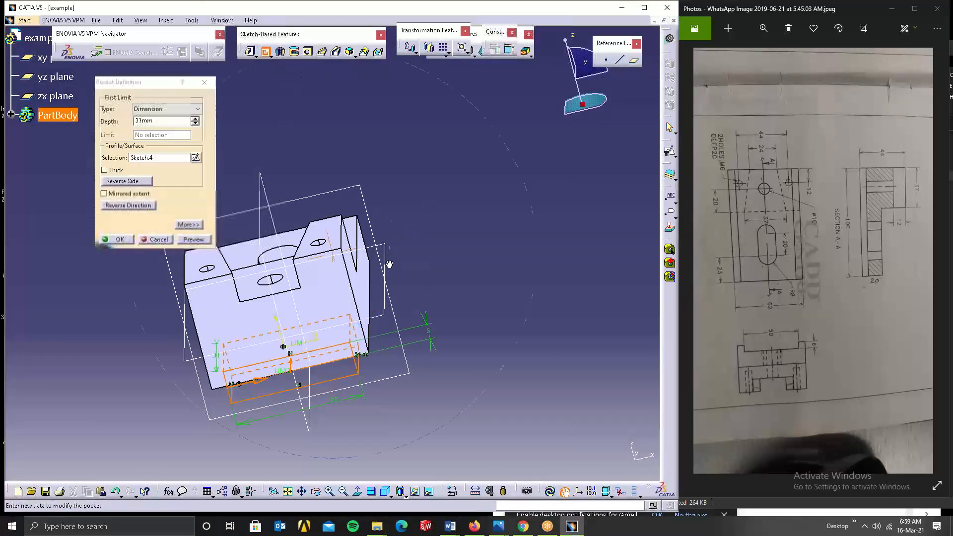
middle_click_drag(387, 262, 319, 398)
left_click_drag(334, 229, 474, 45)
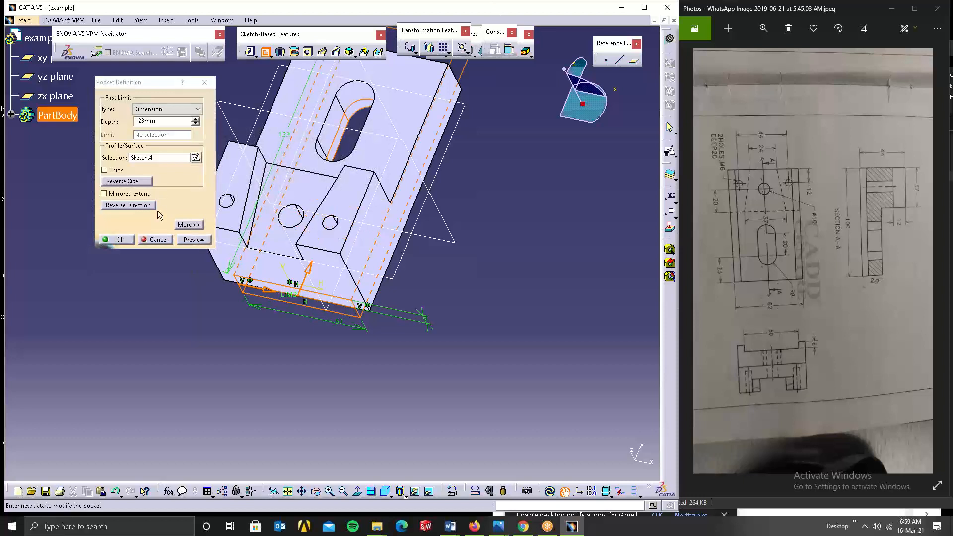
left_click(116, 239)
Inspect the block's holes, slot and bottom groove in a dynamic section cut lengthwise through the part, and close the section.
middle_click_drag(460, 185, 272, 410)
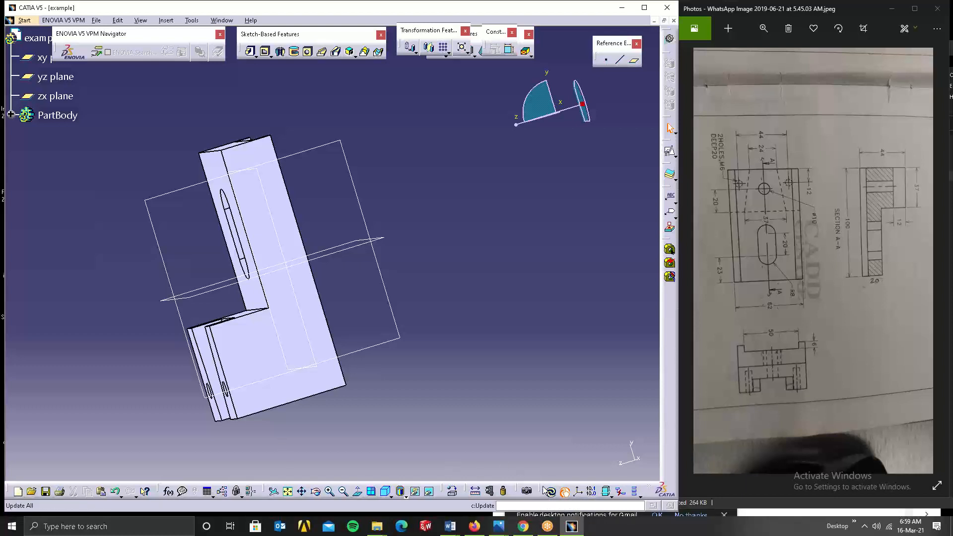
left_click_drag(544, 490, 532, 458)
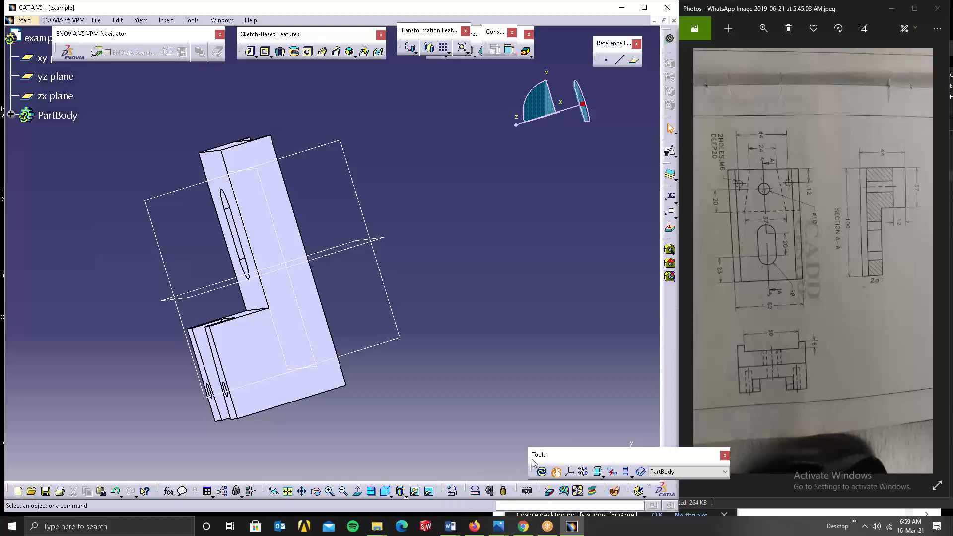
left_click(618, 491)
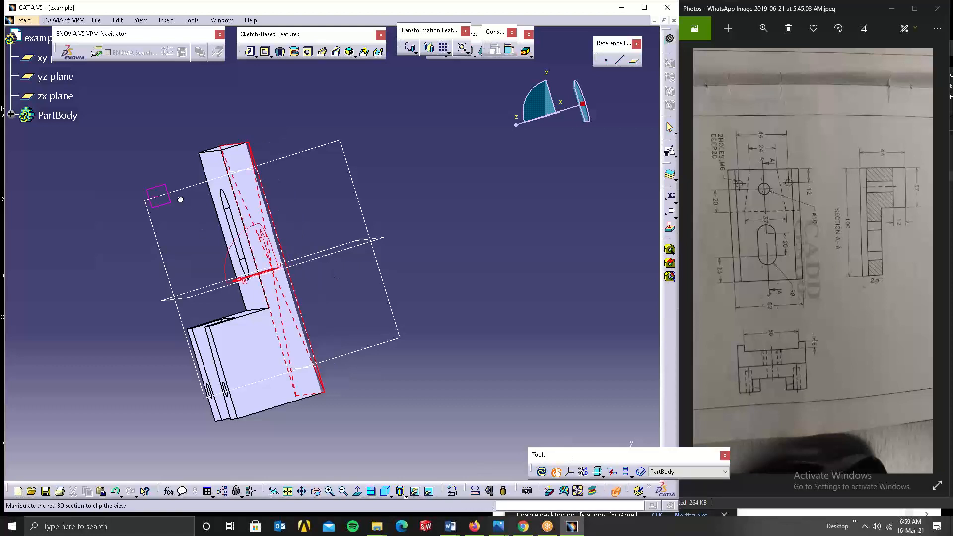
left_click_drag(180, 199, 202, 213)
middle_click_drag(298, 265, 260, 324)
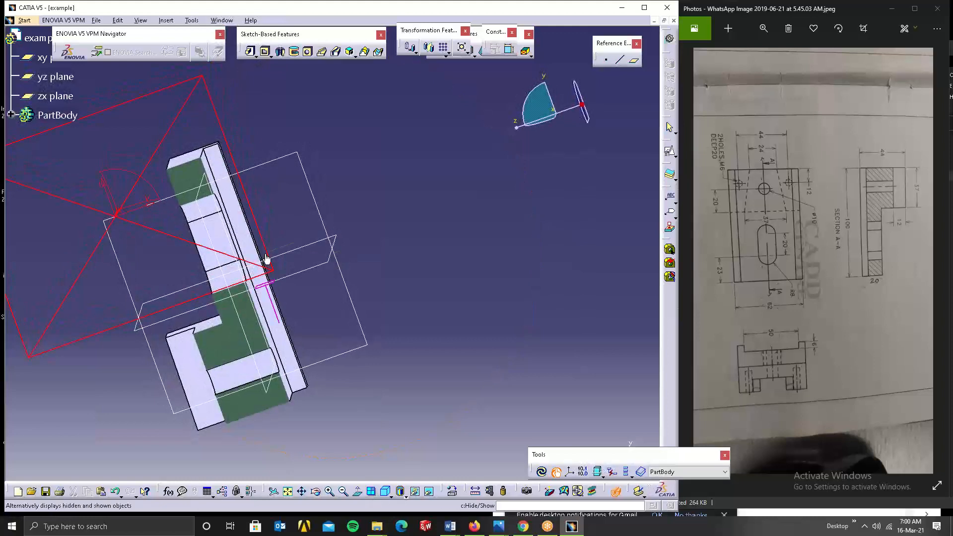
middle_click_drag(266, 262, 432, 270)
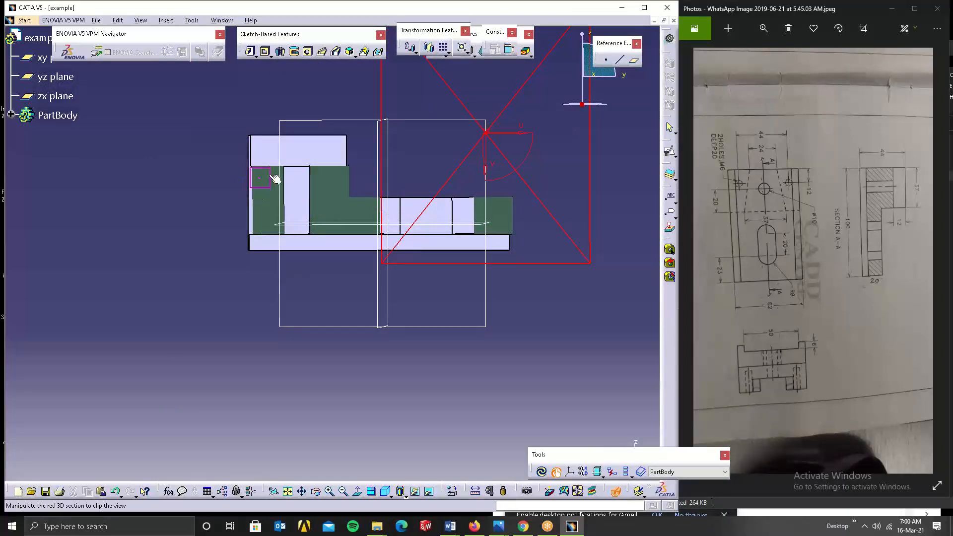
middle_click_drag(321, 200, 318, 312)
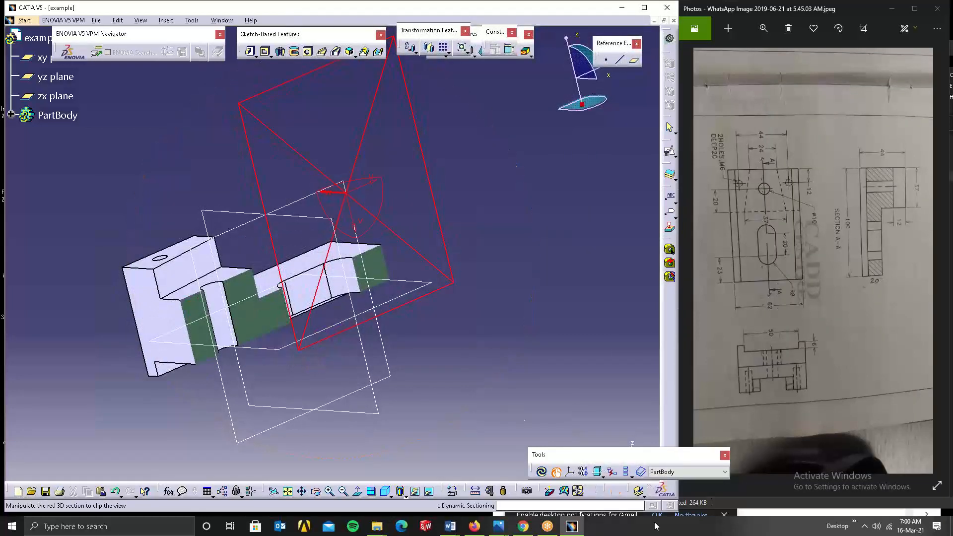
left_click(619, 494)
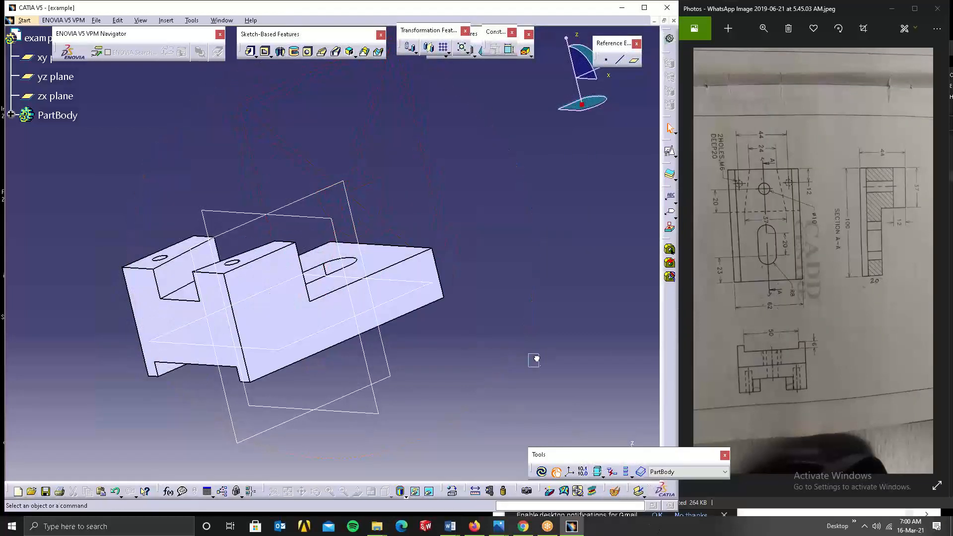
Review the finished block and expand the part body in the specification tree to examine its features and their sketches.
middle_click_drag(185, 275, 418, 242)
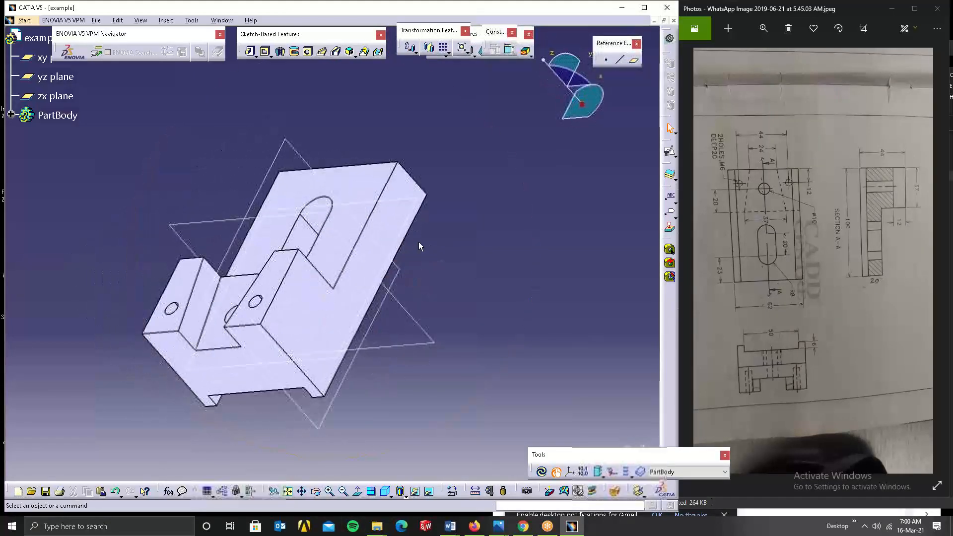
left_click(252, 312)
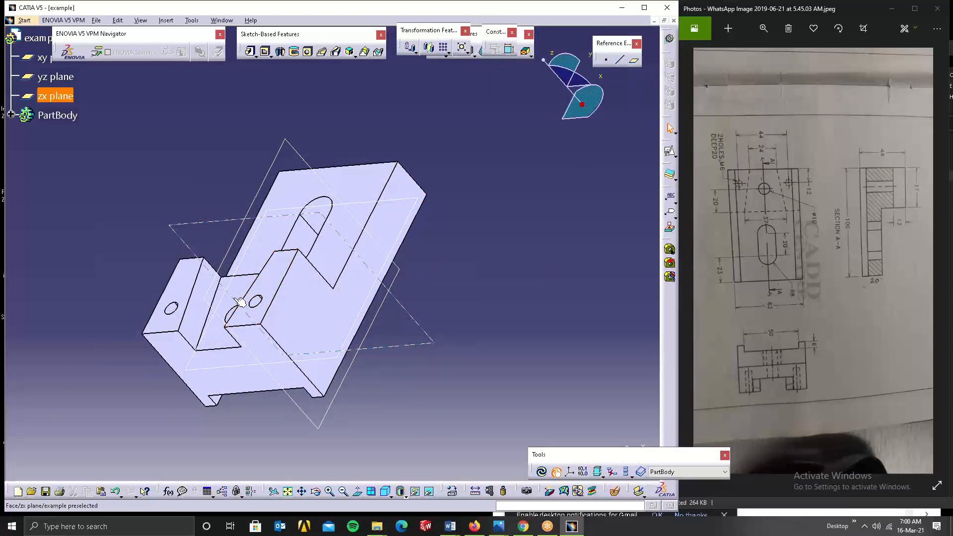
left_click(220, 303)
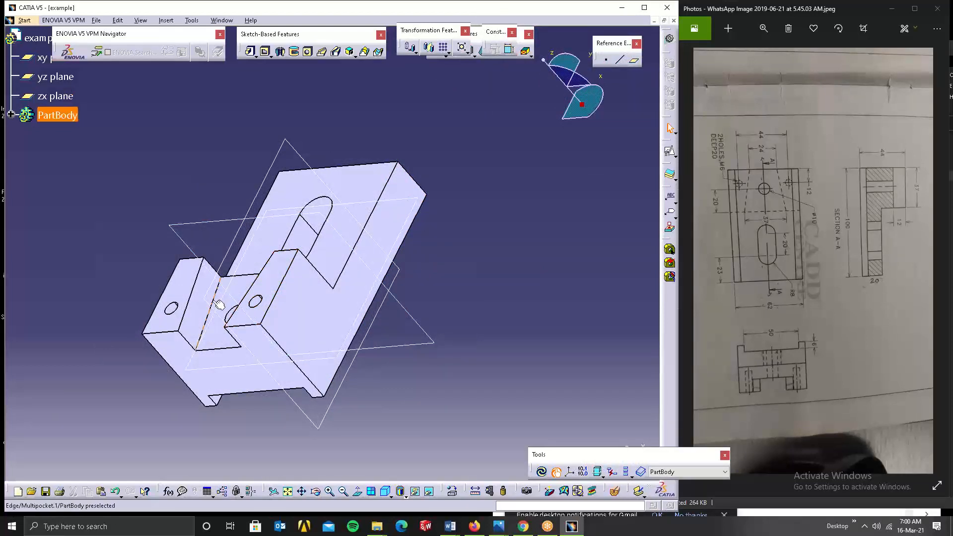
left_click(216, 311)
left_click(216, 314)
left_click(10, 117)
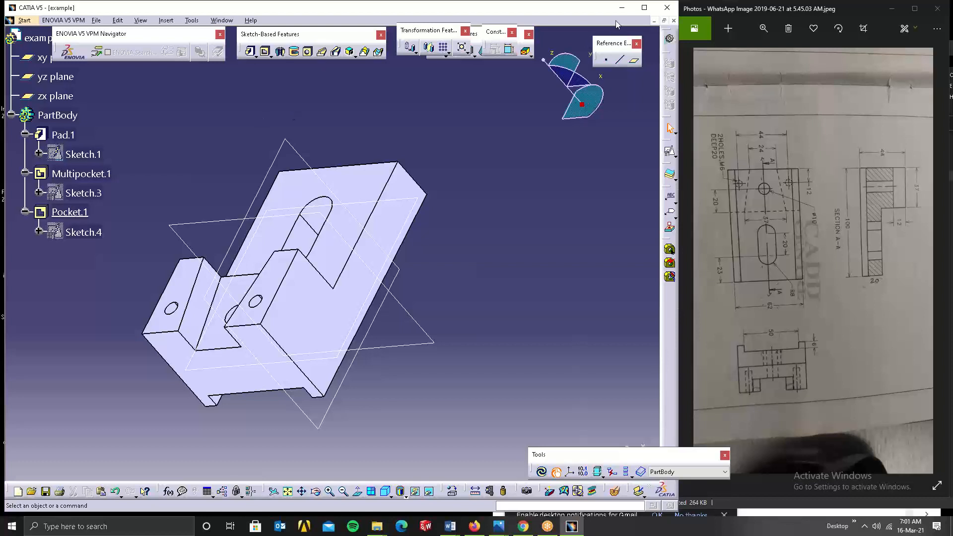
left_click(711, 9)
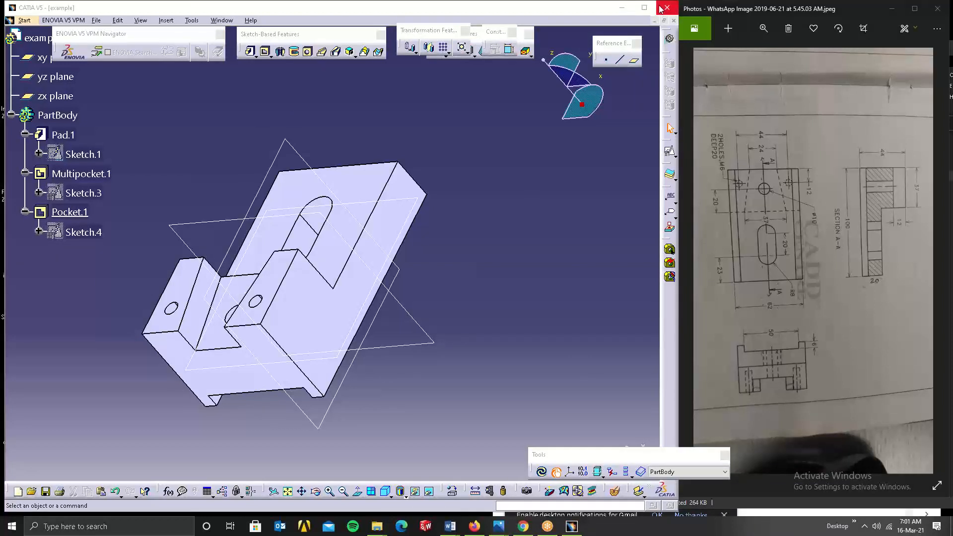